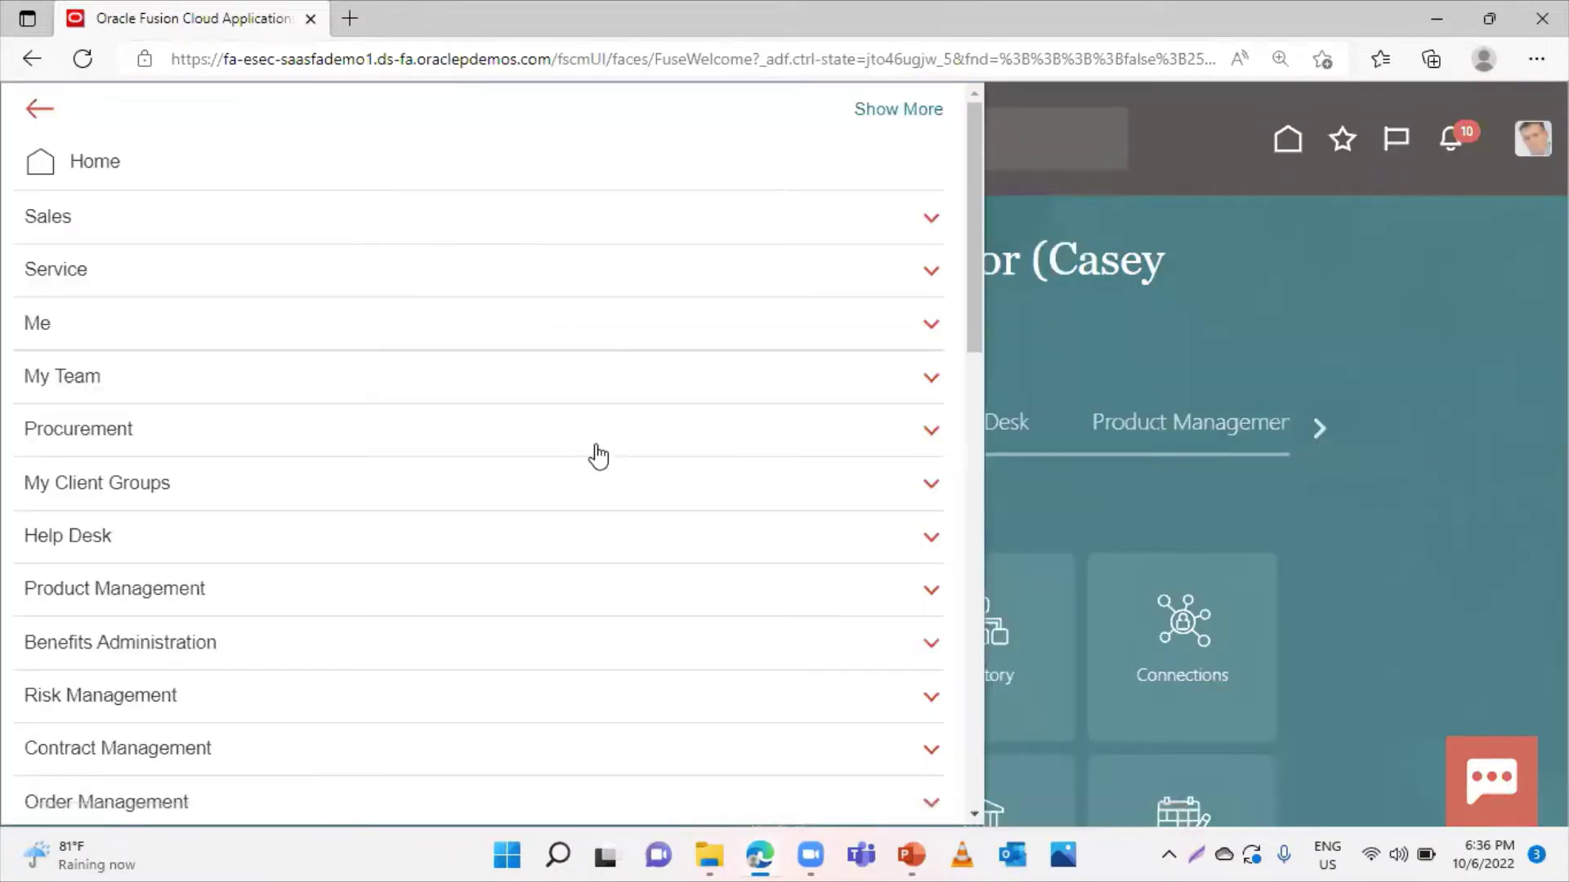
# Open Bank Statements and Reconciliation from the Cash Management group in the Navigator
pyautogui.scroll(-5, 596, 456)
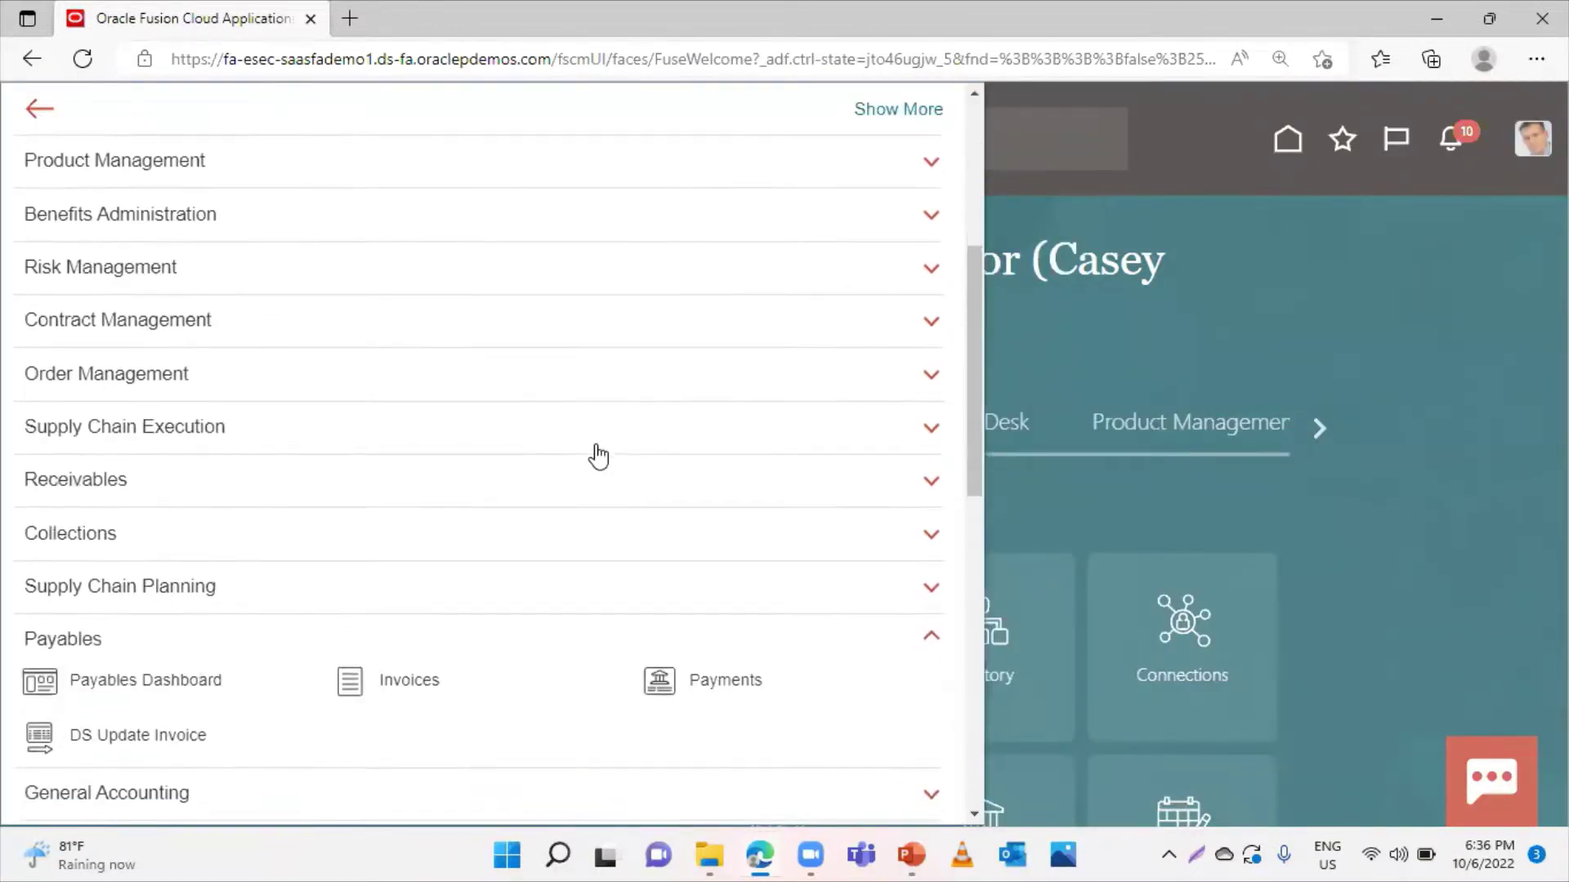
pyautogui.scroll(-4, 500, 399)
pyautogui.scroll(-3, 500, 400)
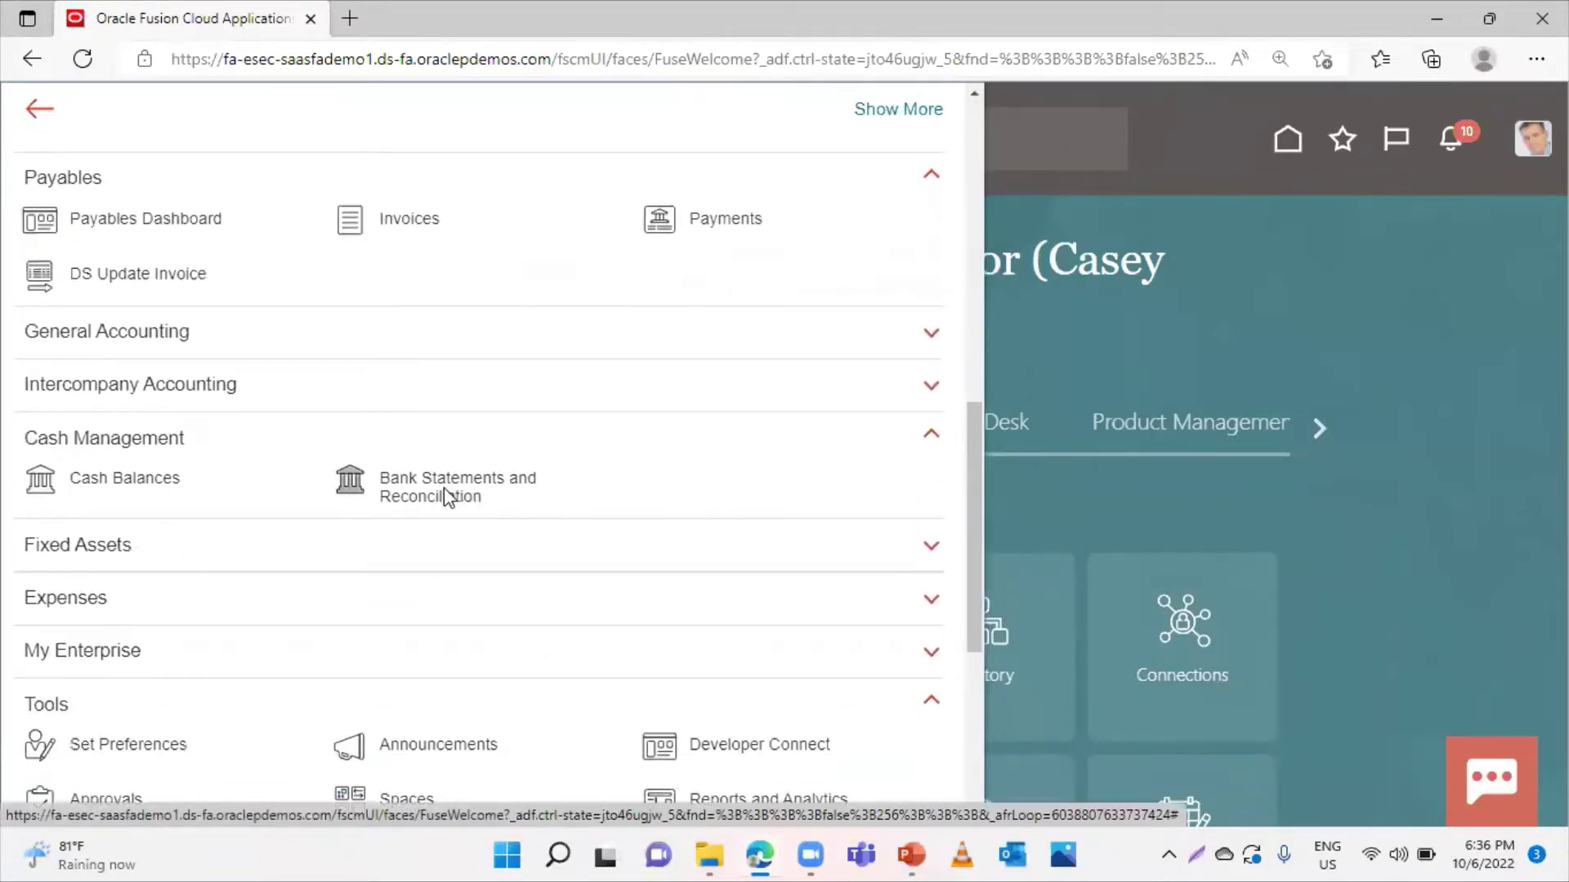
pyautogui.click(445, 494)
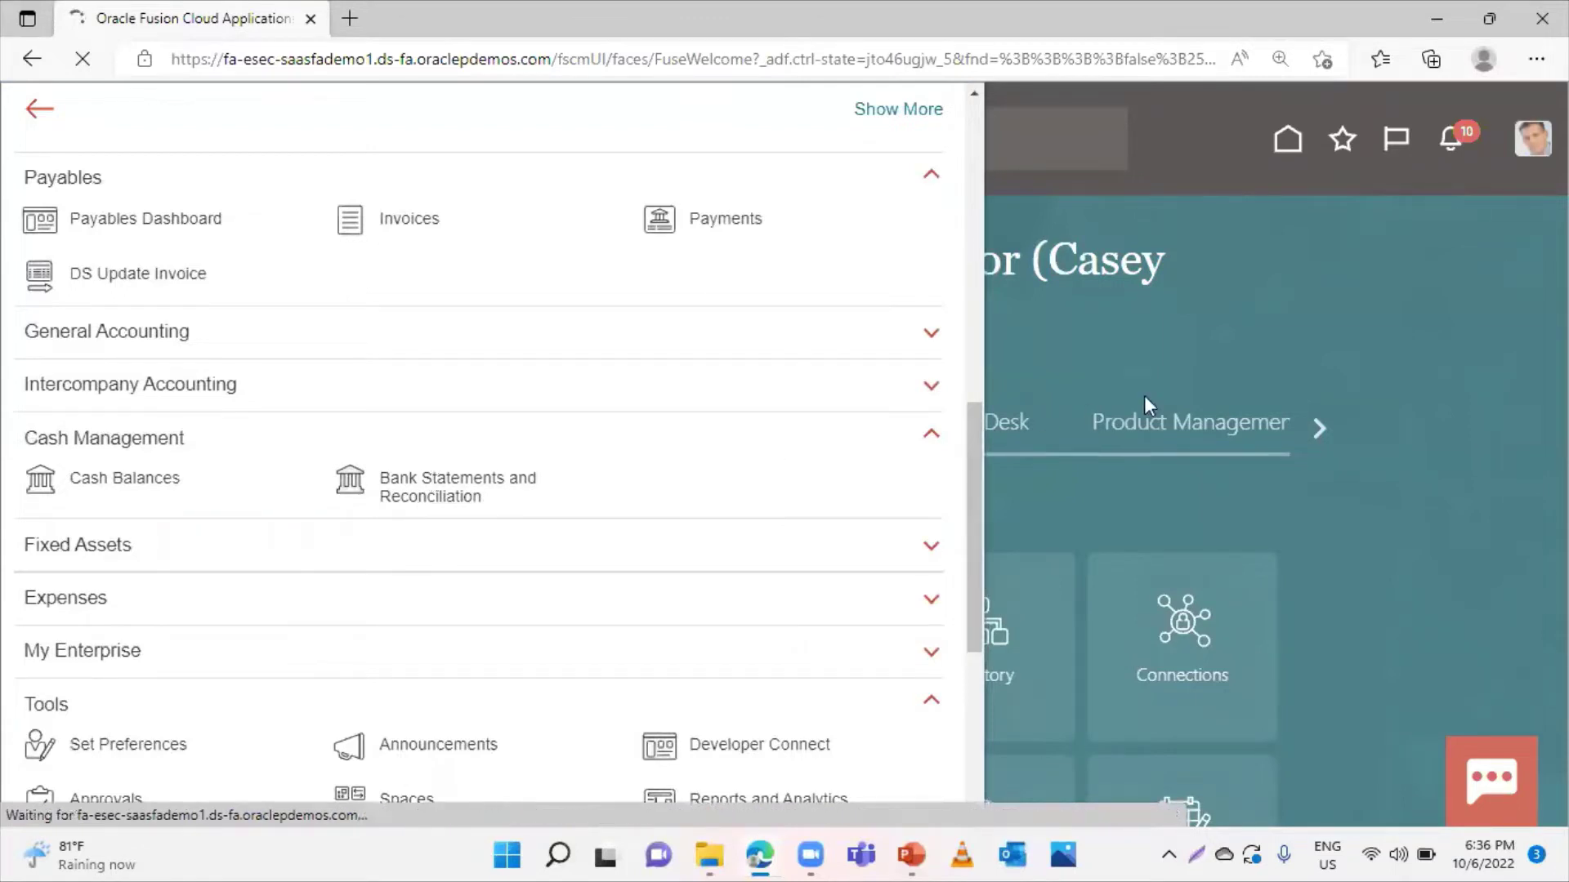
# From the Overview page's task list, start a new bank statement
pyautogui.click(462, 485)
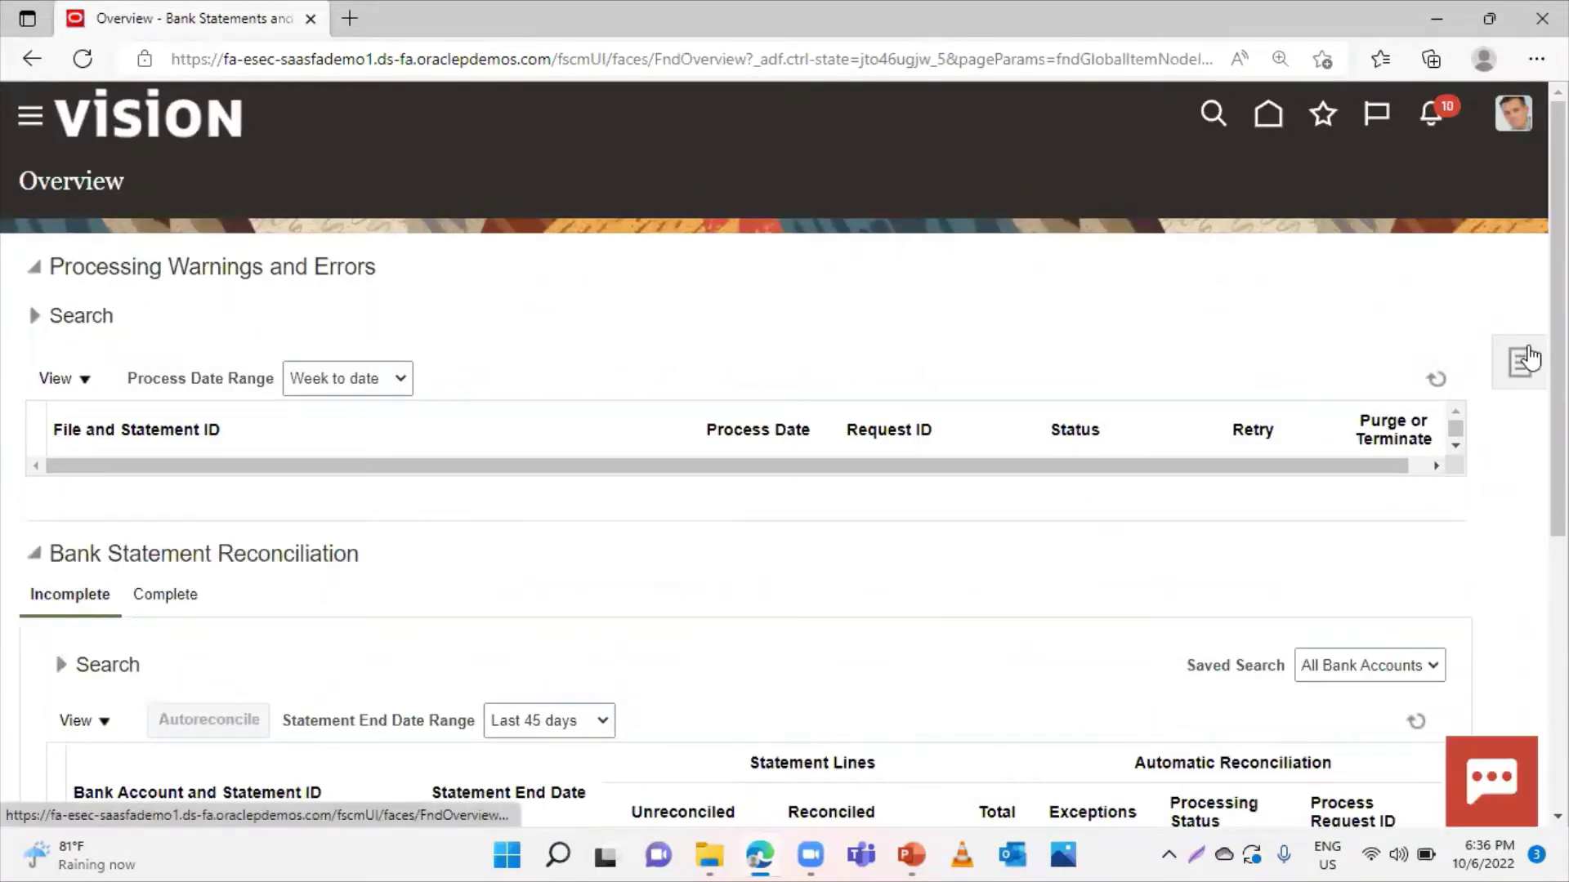
pyautogui.click(1522, 360)
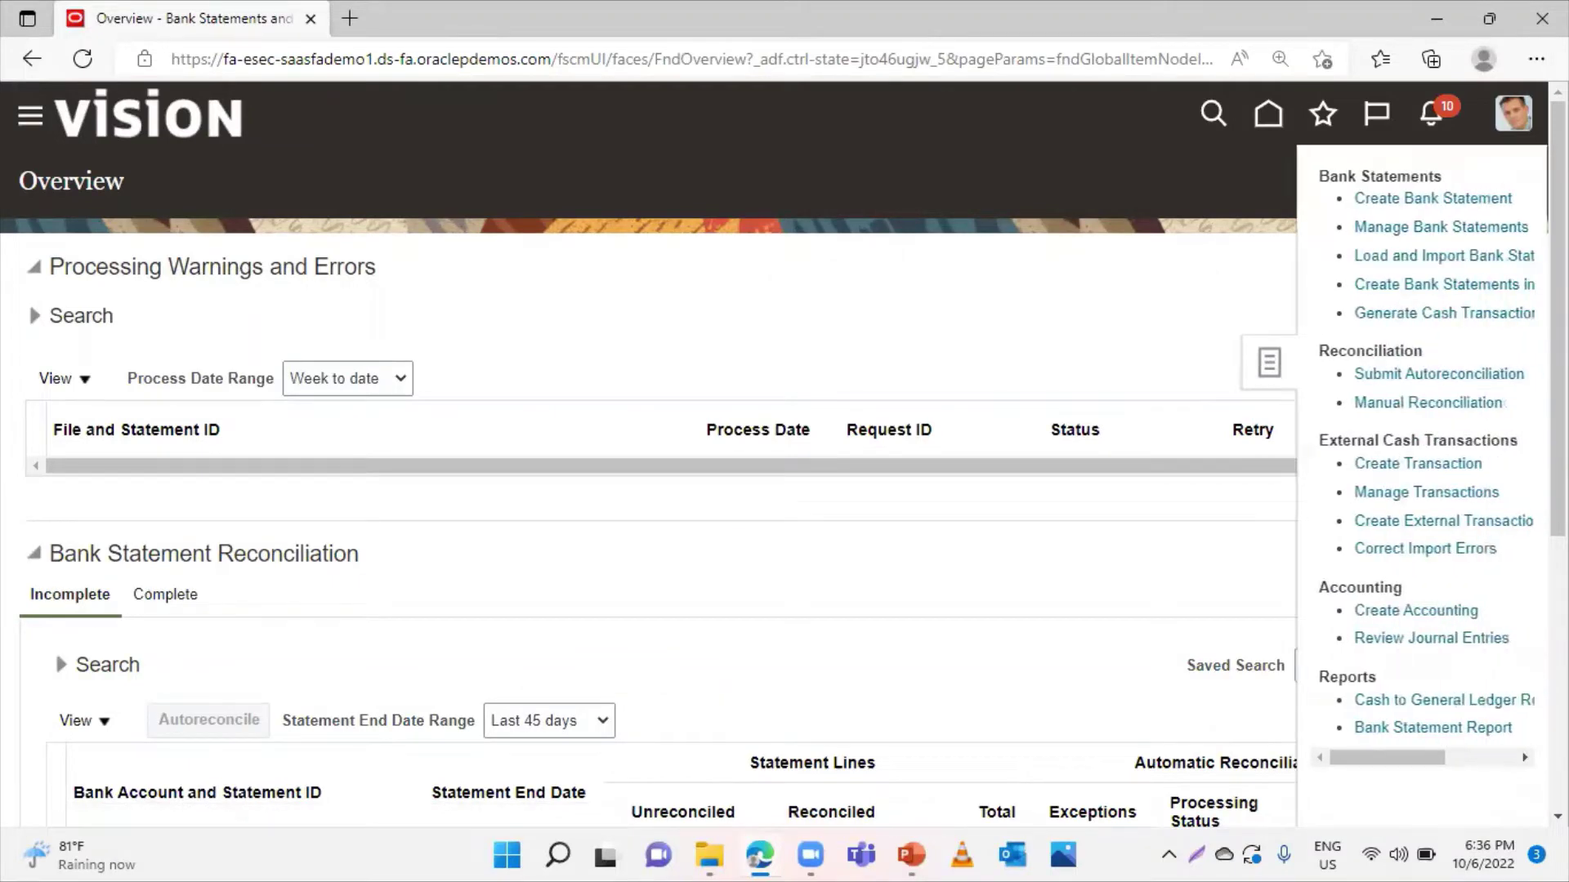
pyautogui.click(1466, 196)
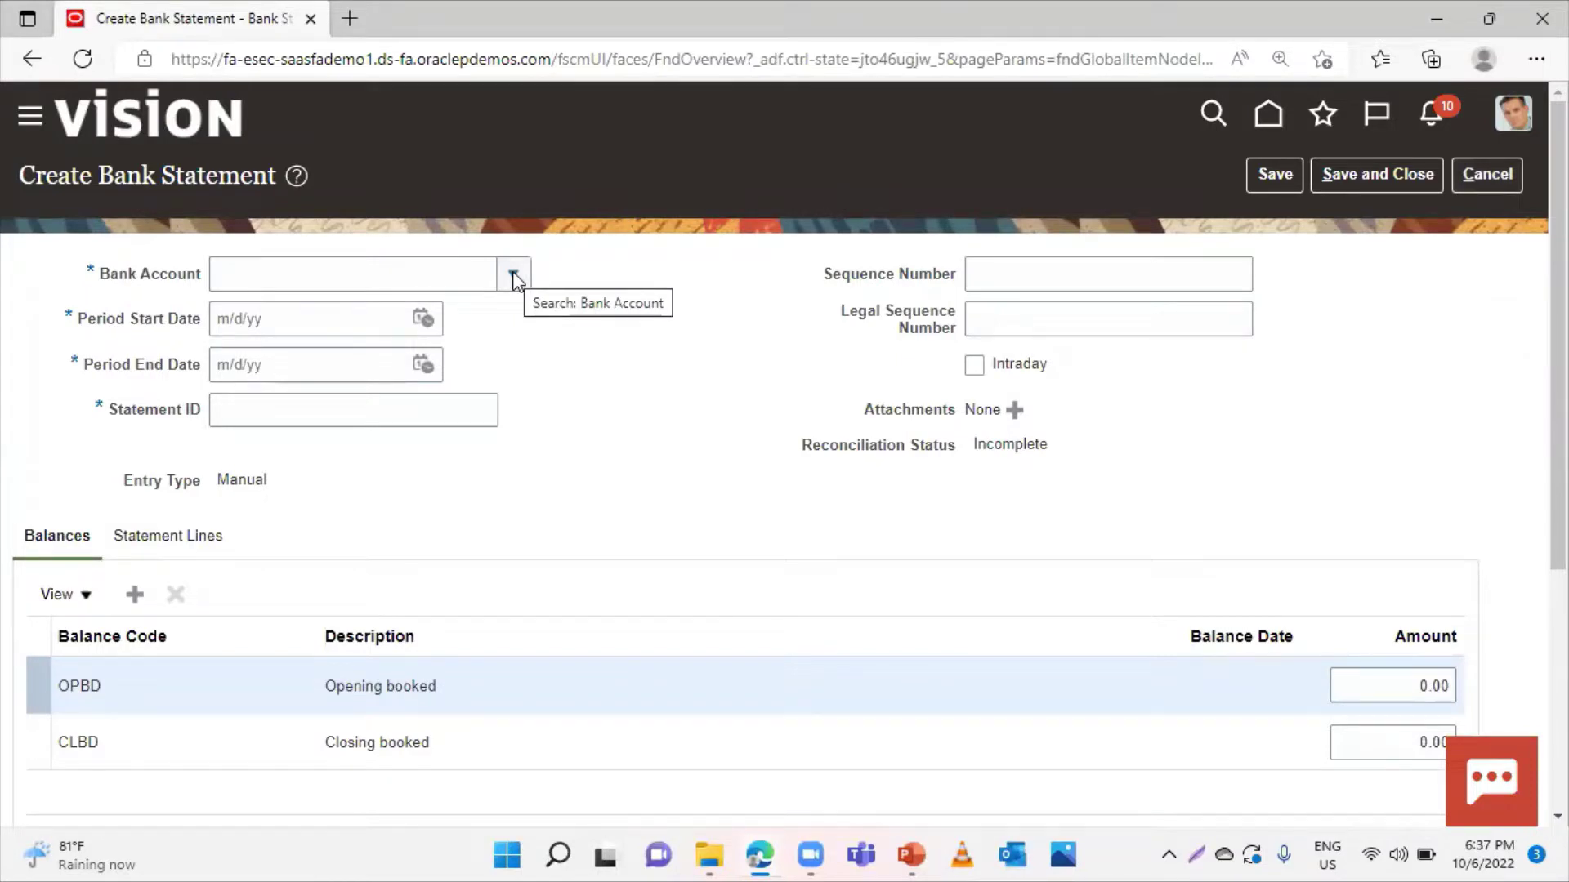
# Set bank account BofA-2869 and a statement period from 10/1/22 to 10/6/22
pyautogui.click(512, 271)
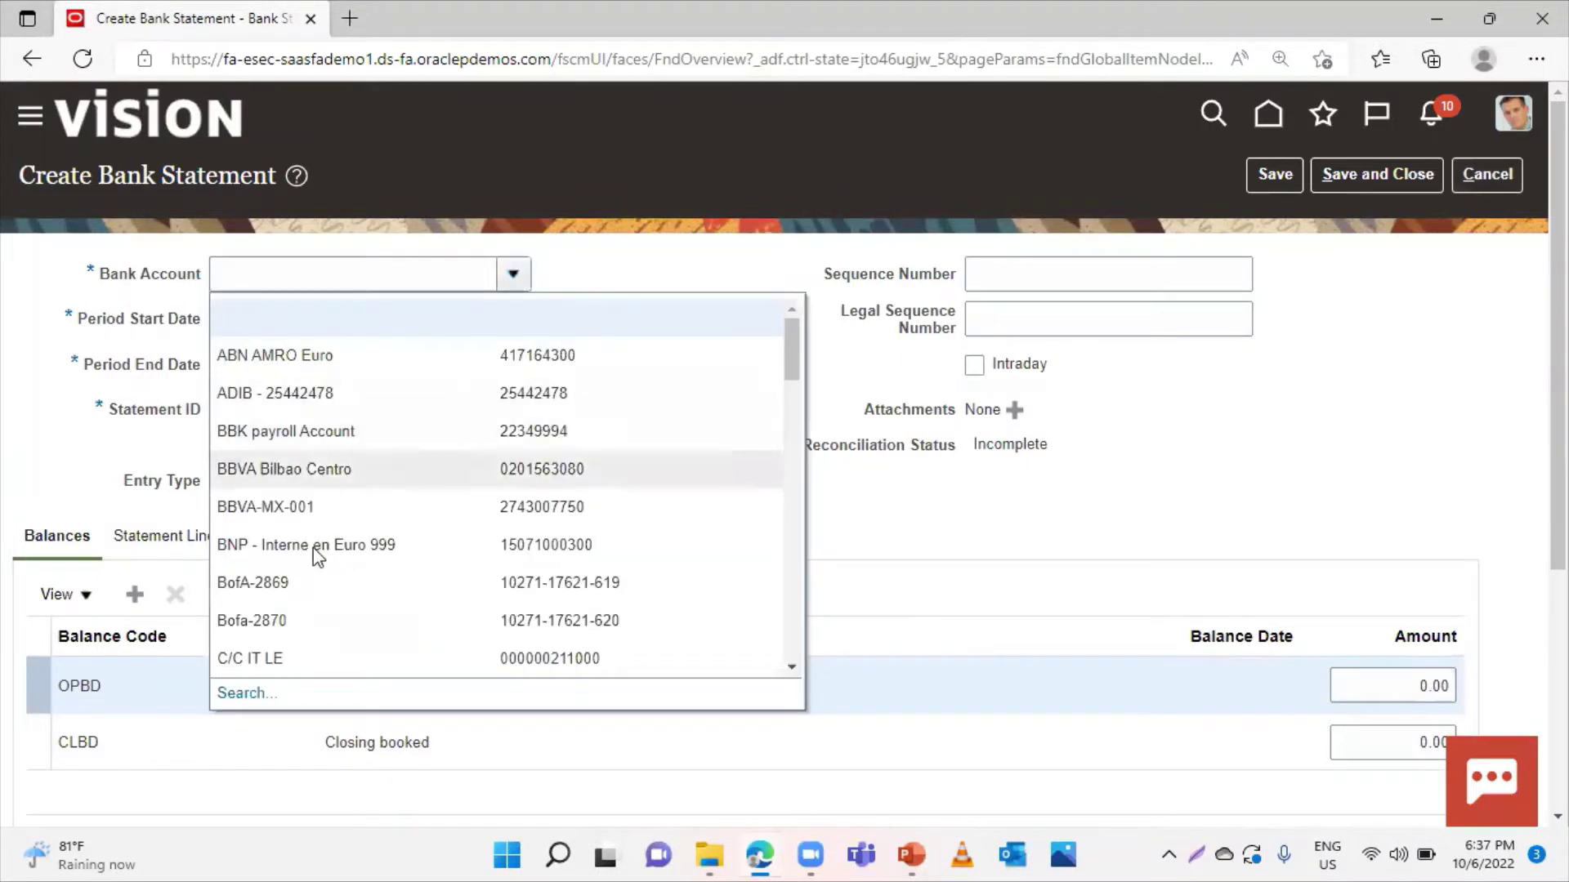
pyautogui.click(288, 580)
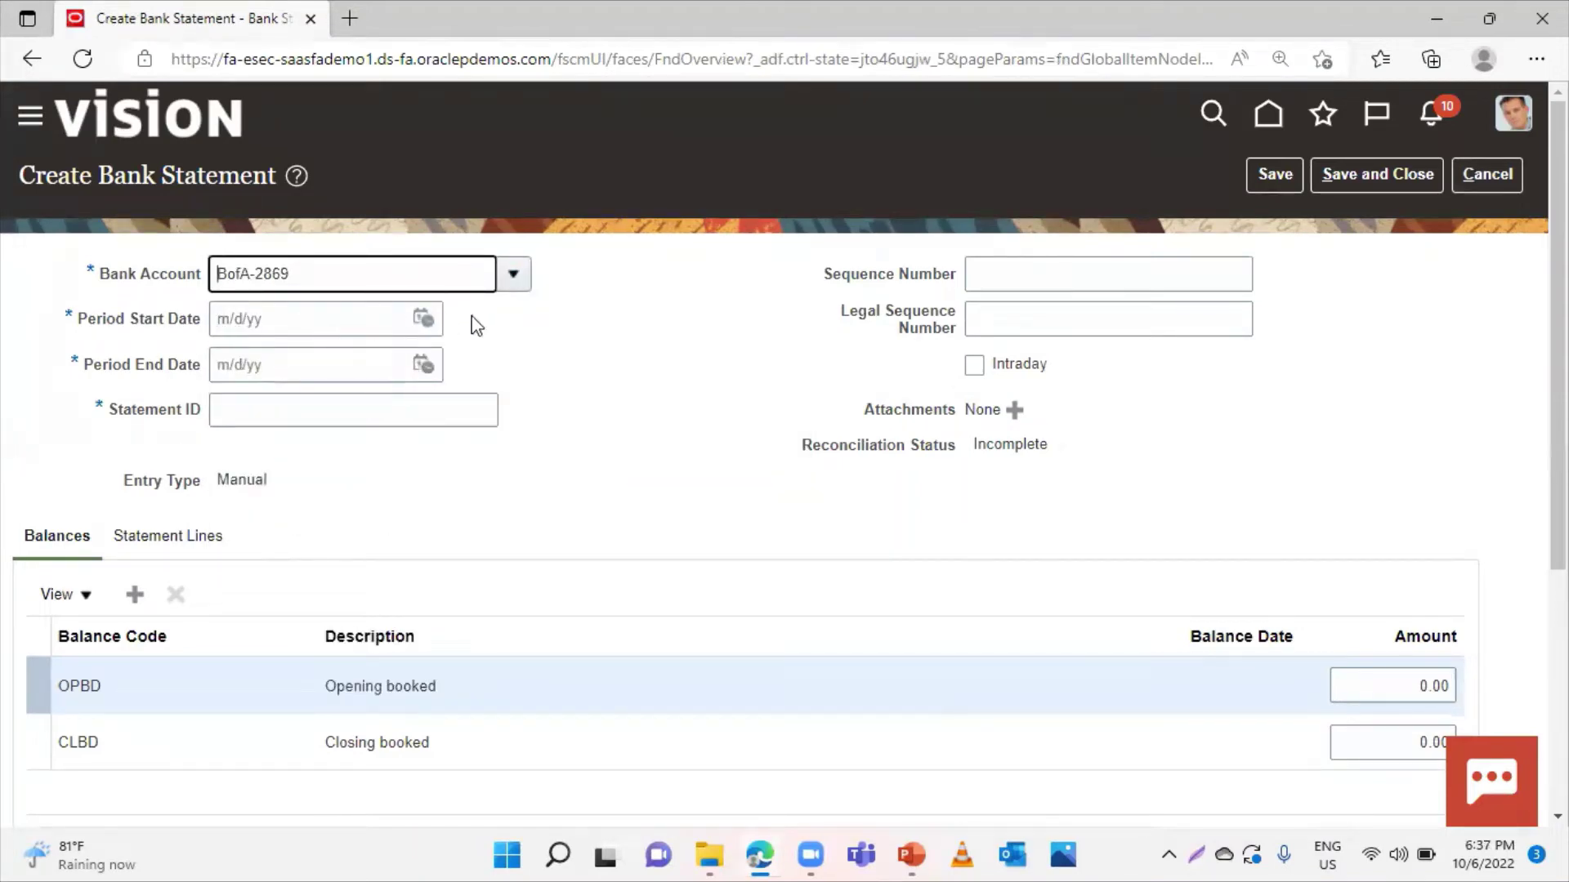
pyautogui.click(422, 319)
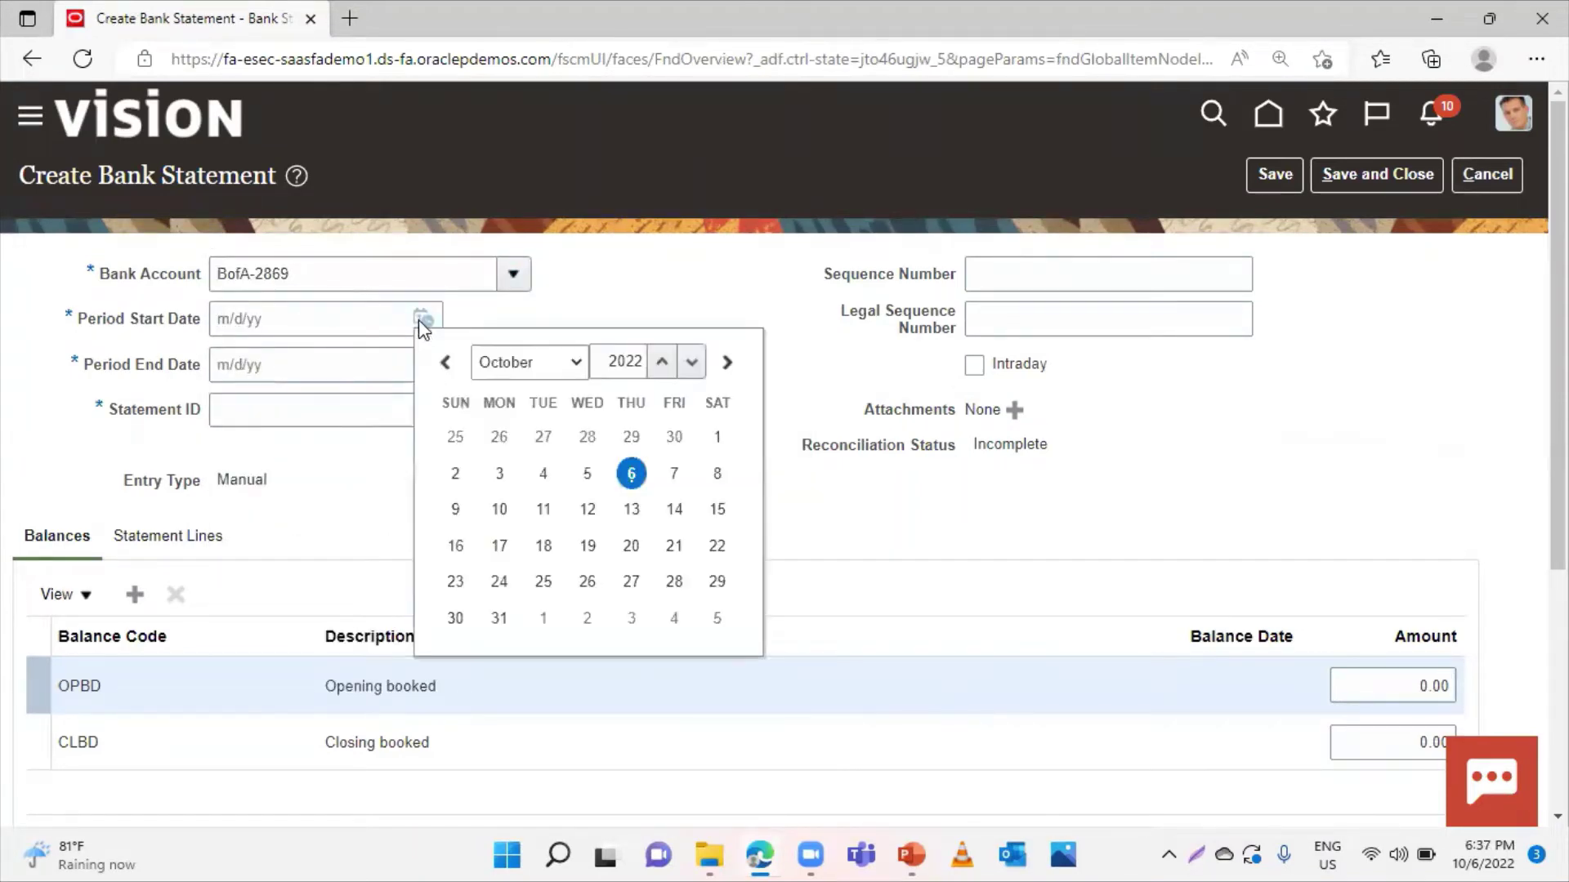
pyautogui.click(717, 436)
pyautogui.click(424, 363)
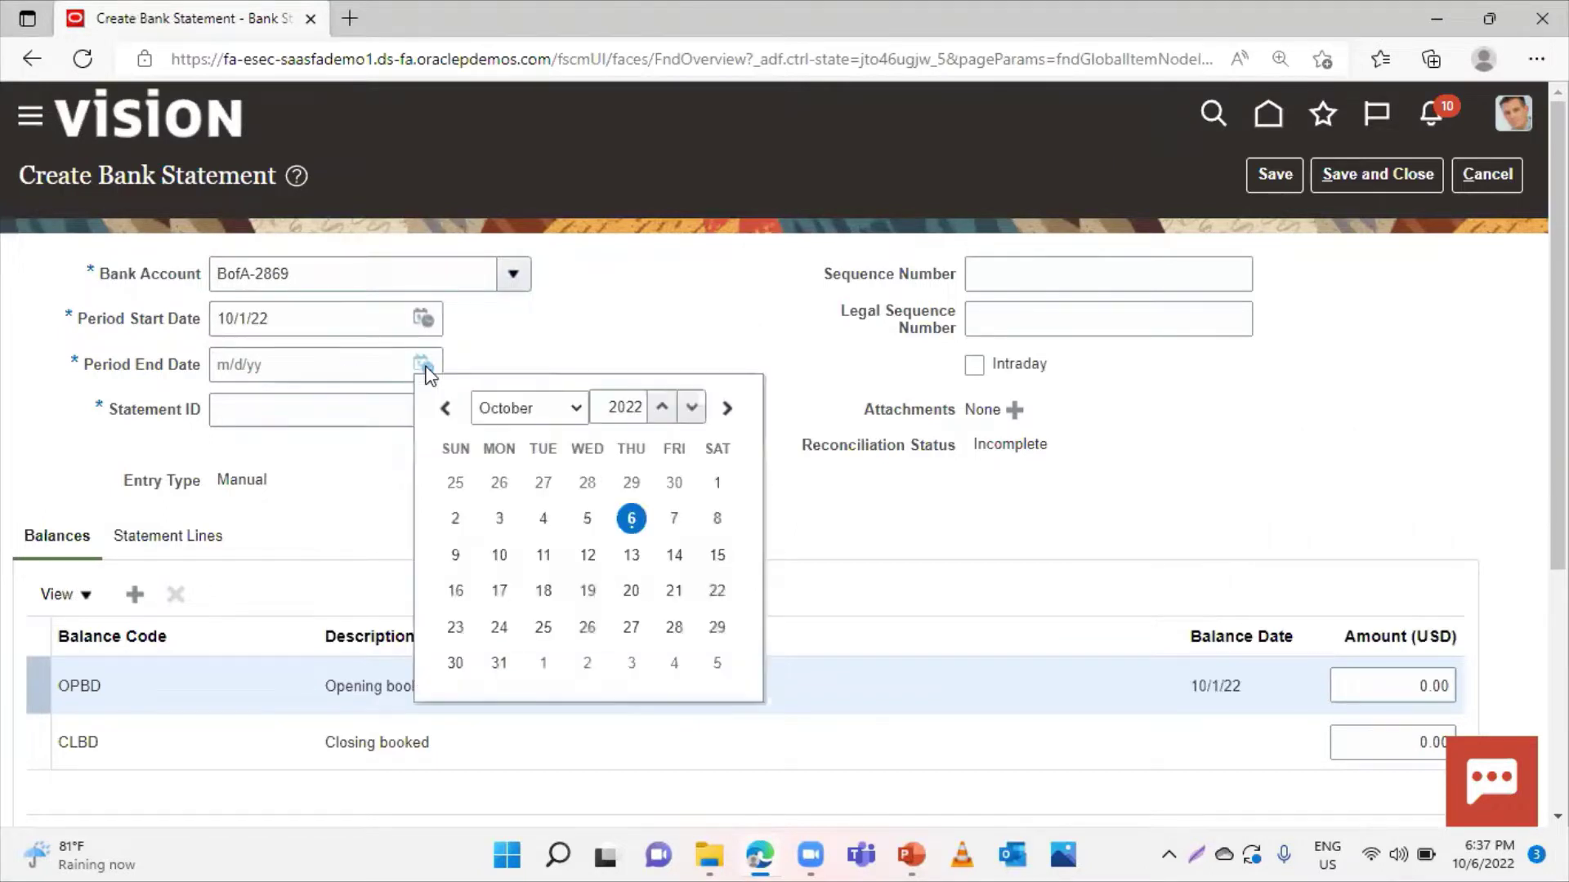
pyautogui.click(632, 520)
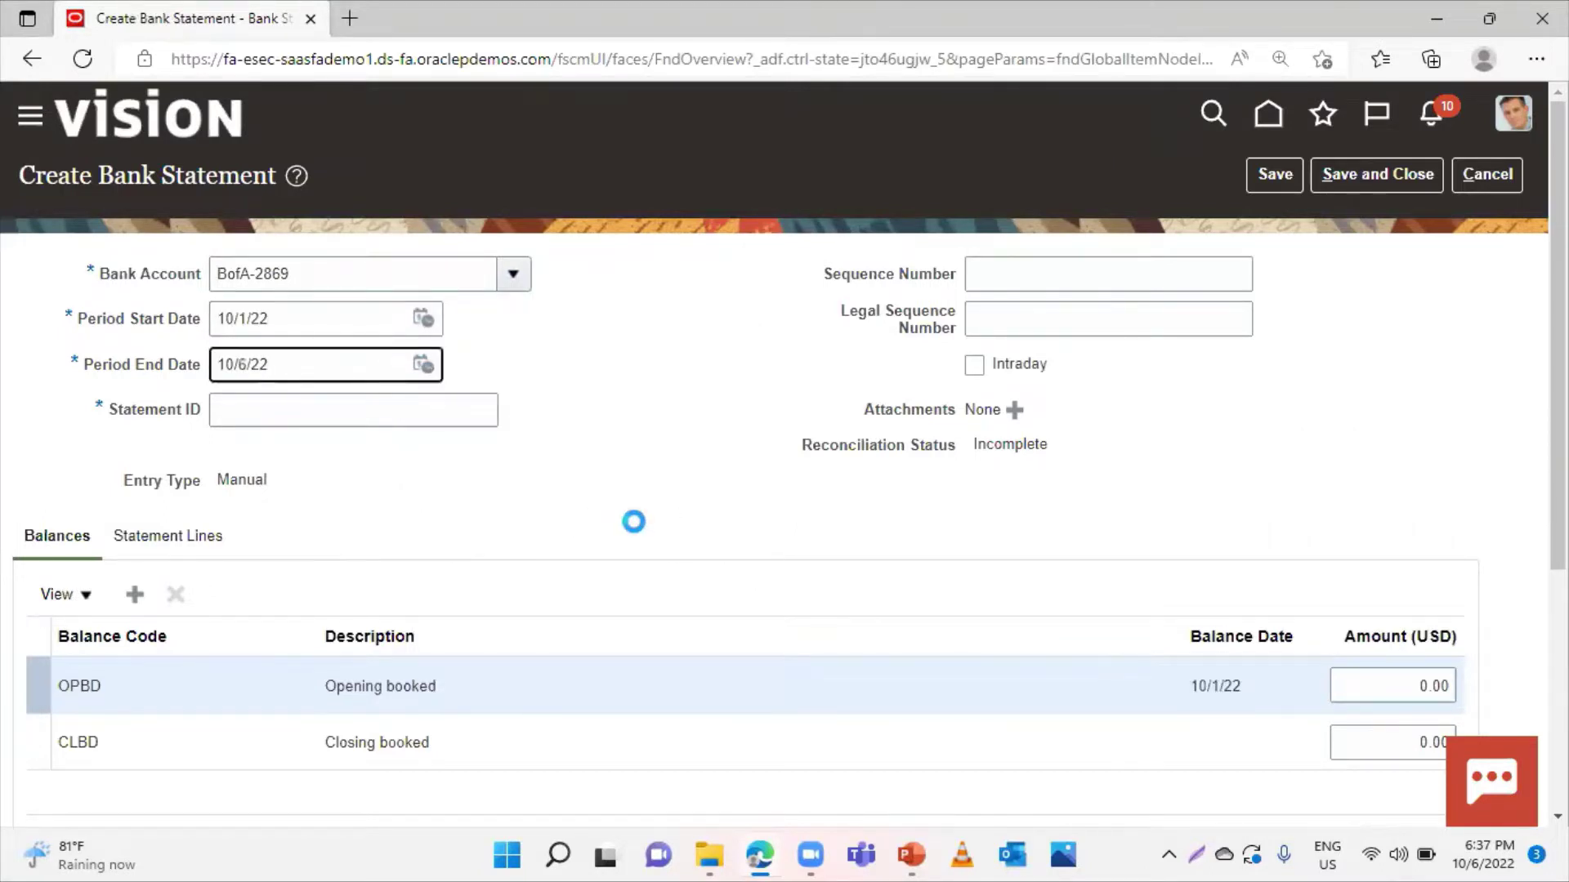
pyautogui.scroll(-3, 916, 472)
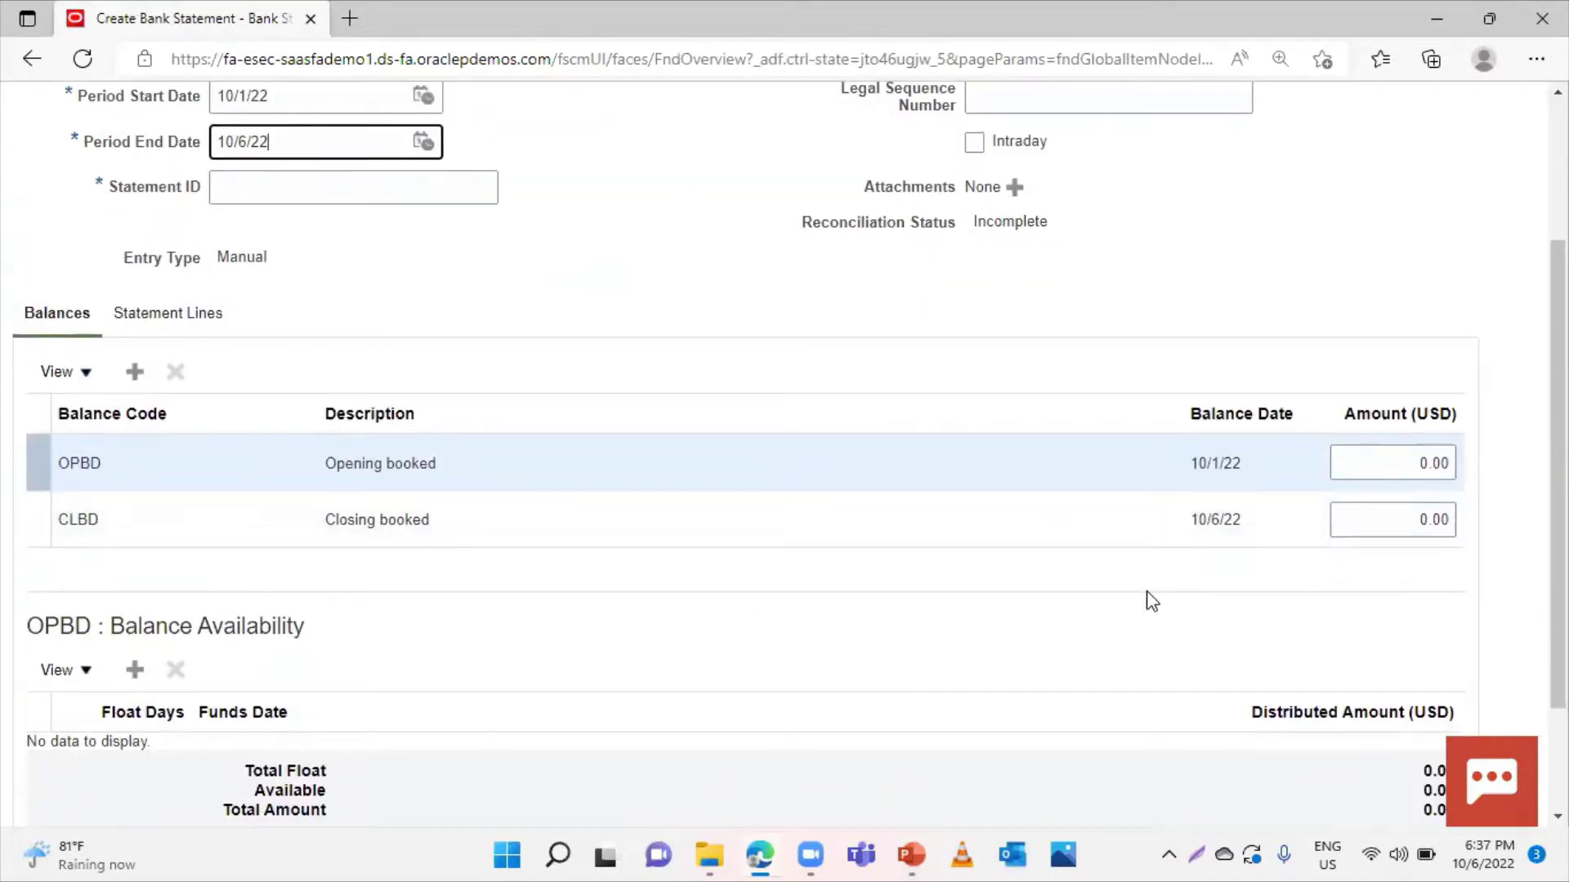
# Enter opening booked balance 5000 and closing booked balance 6615, then show Statement Lines
pyautogui.doubleClick(1424, 461)
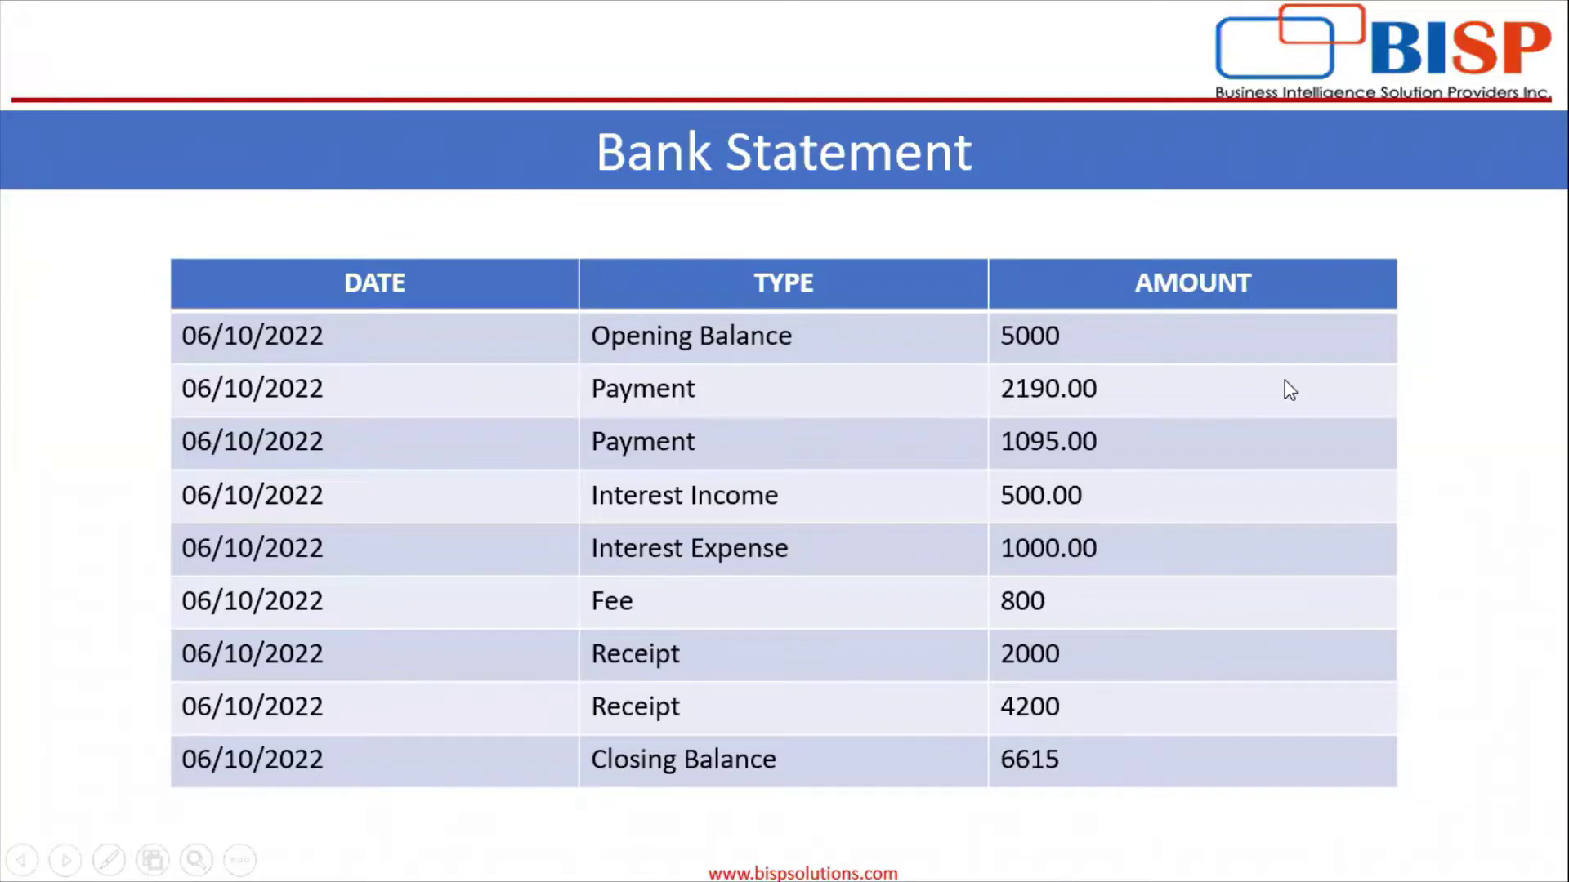
pyautogui.hotkey('alt', 'Tab')
pyautogui.write('5000')
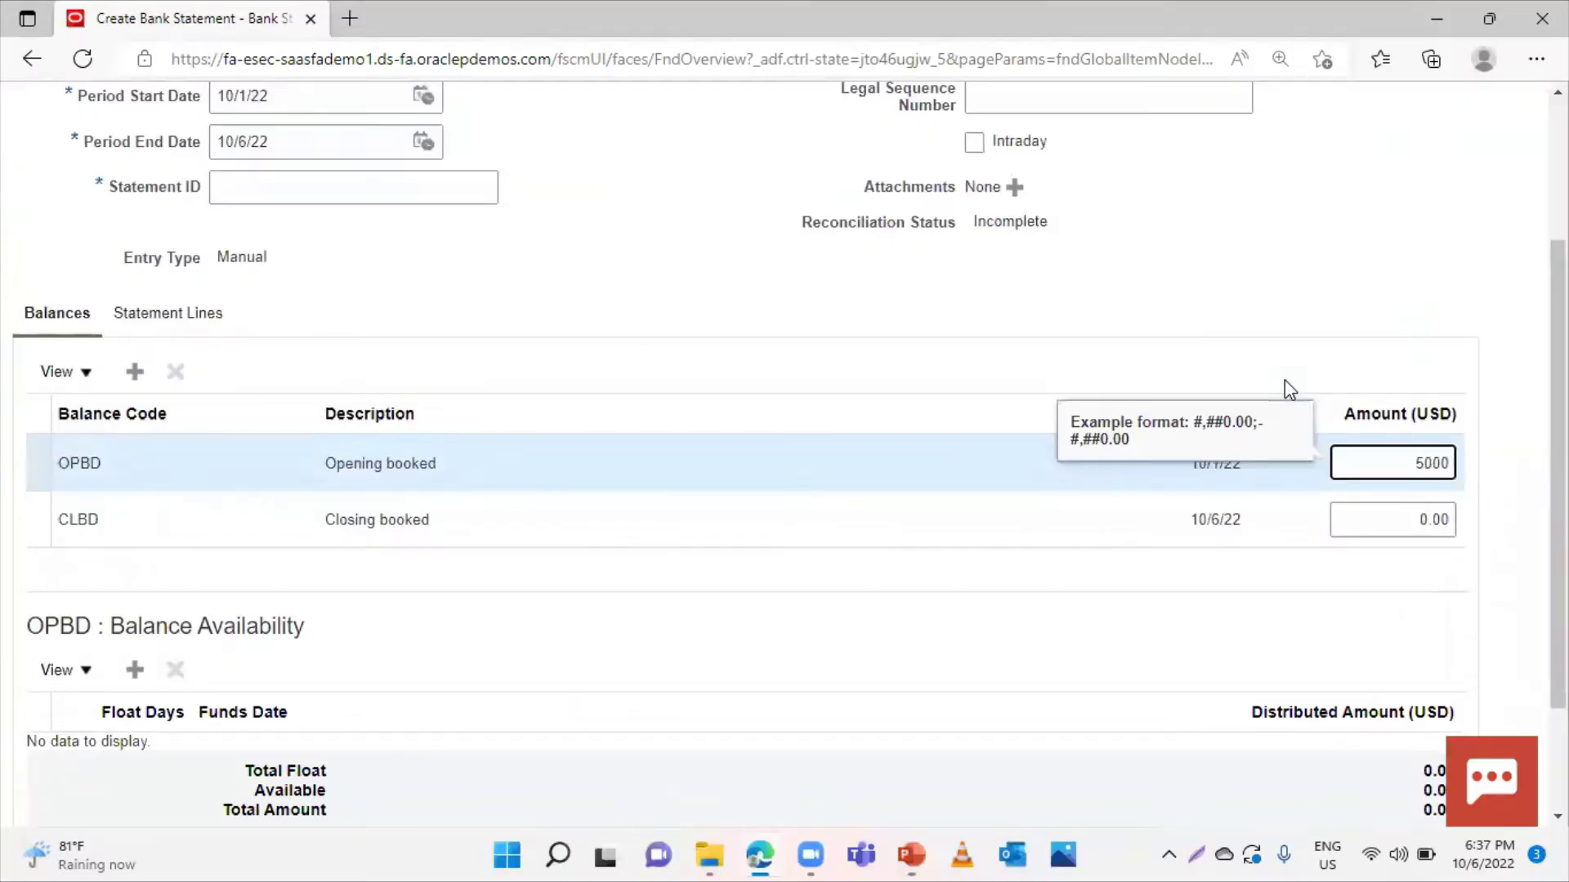
pyautogui.click(1360, 512)
pyautogui.hotkey('alt', 'Tab')
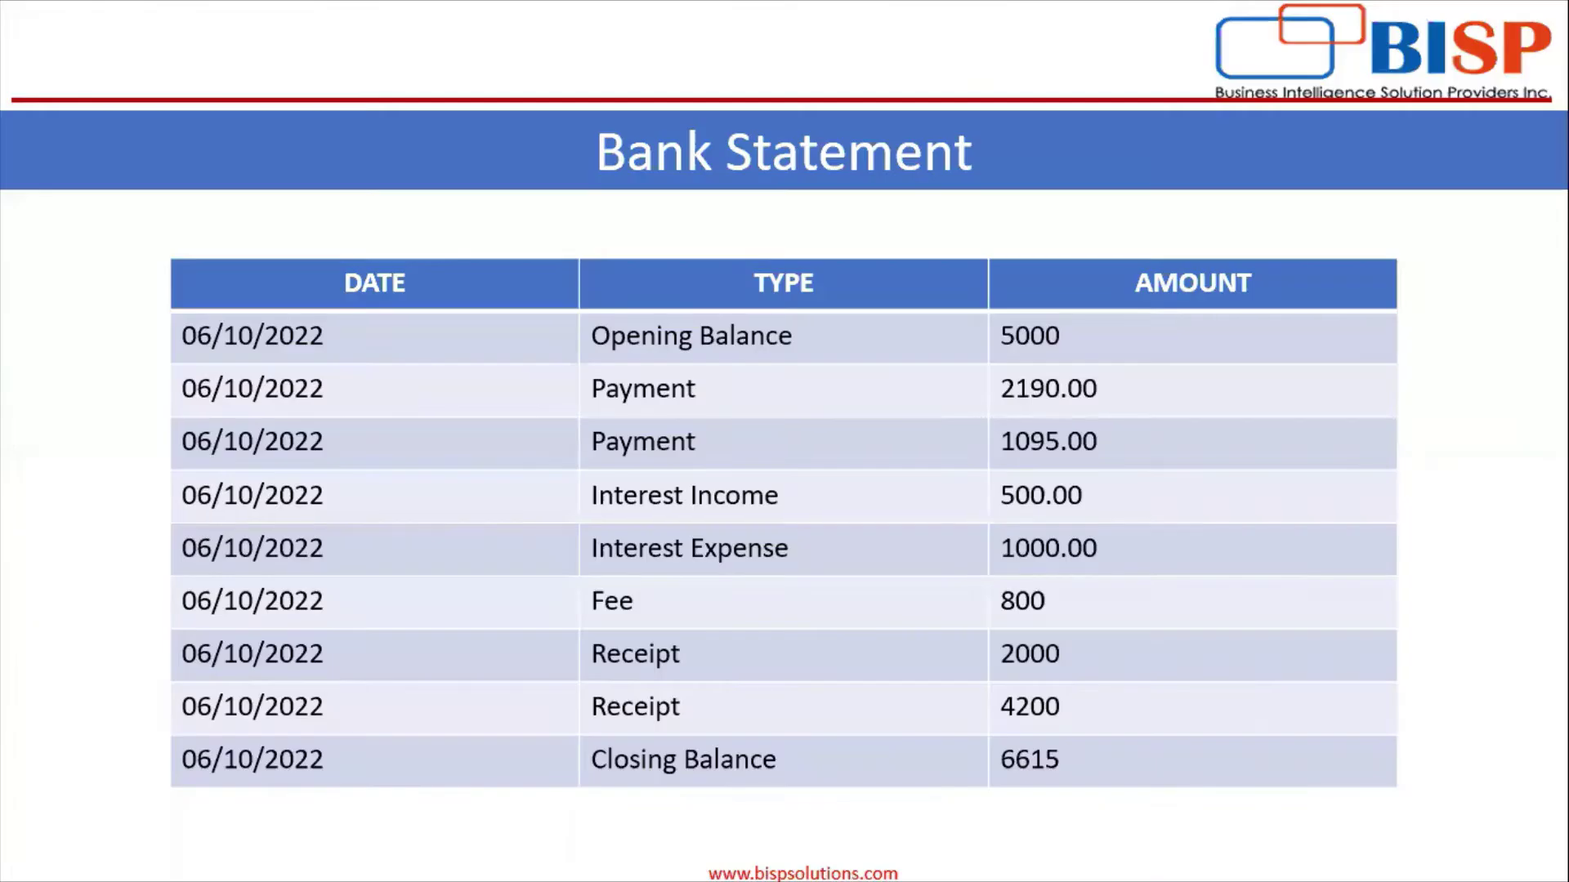
pyautogui.hotkey('alt', 'Tab')
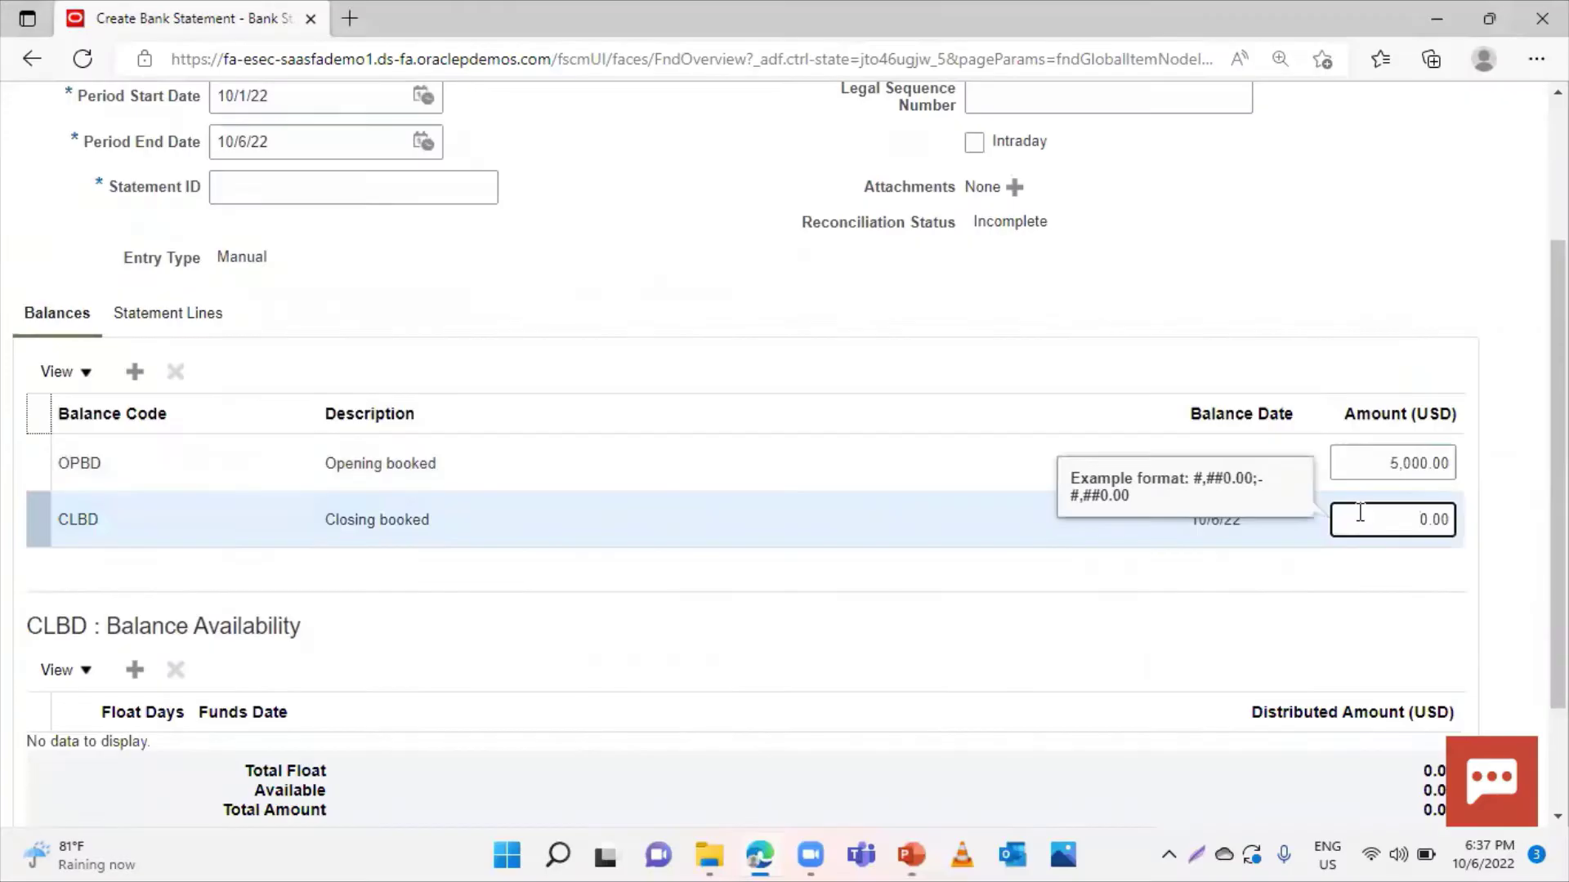
pyautogui.click(1353, 517)
pyautogui.write('6615')
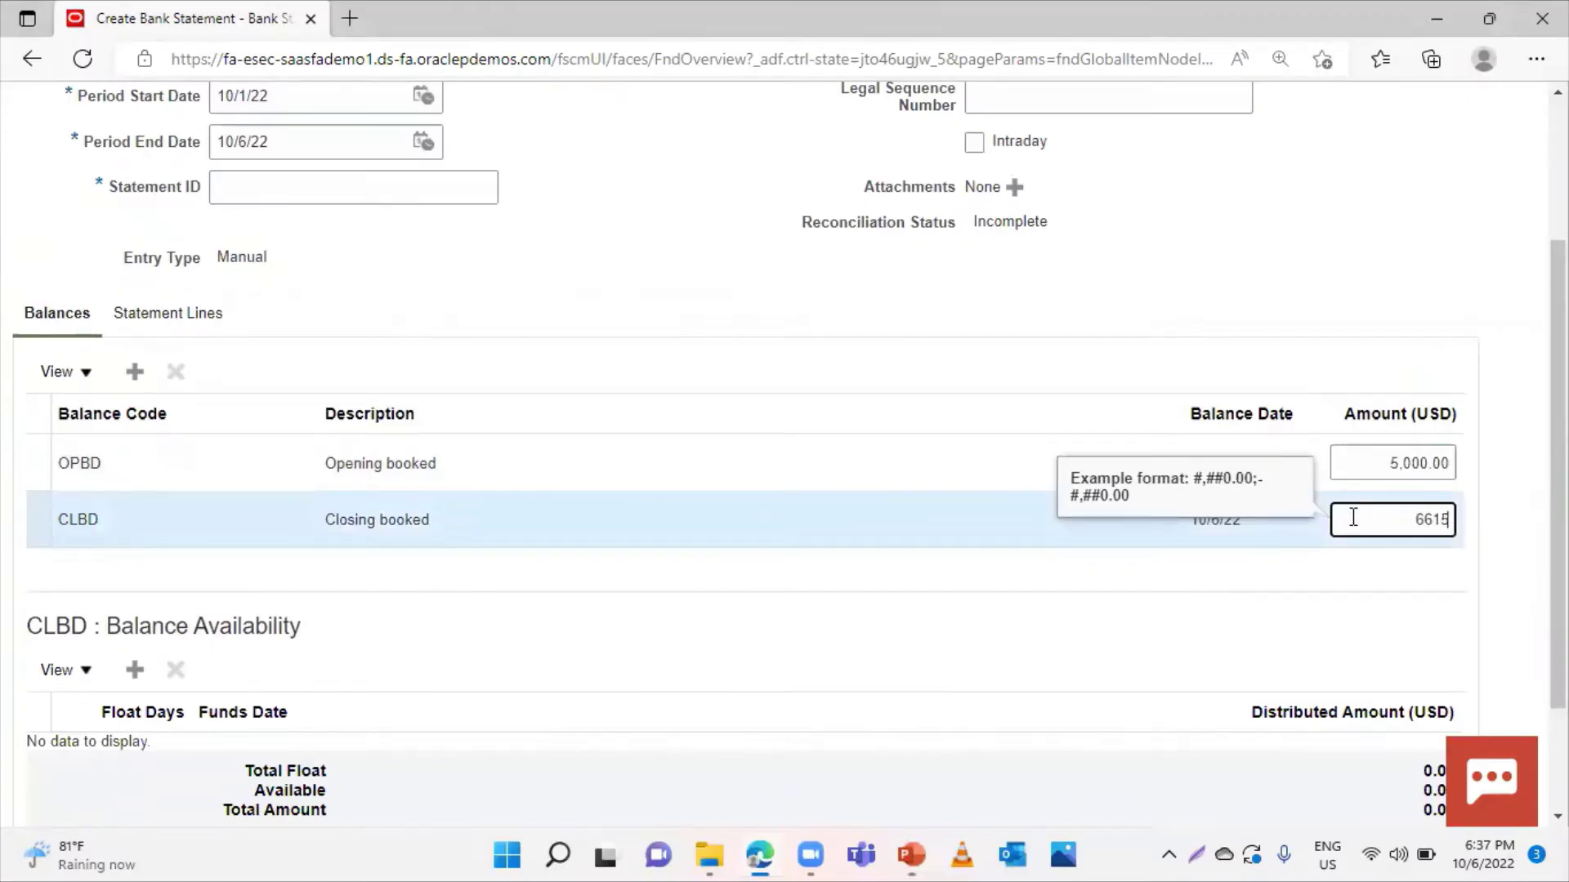
pyautogui.click(178, 318)
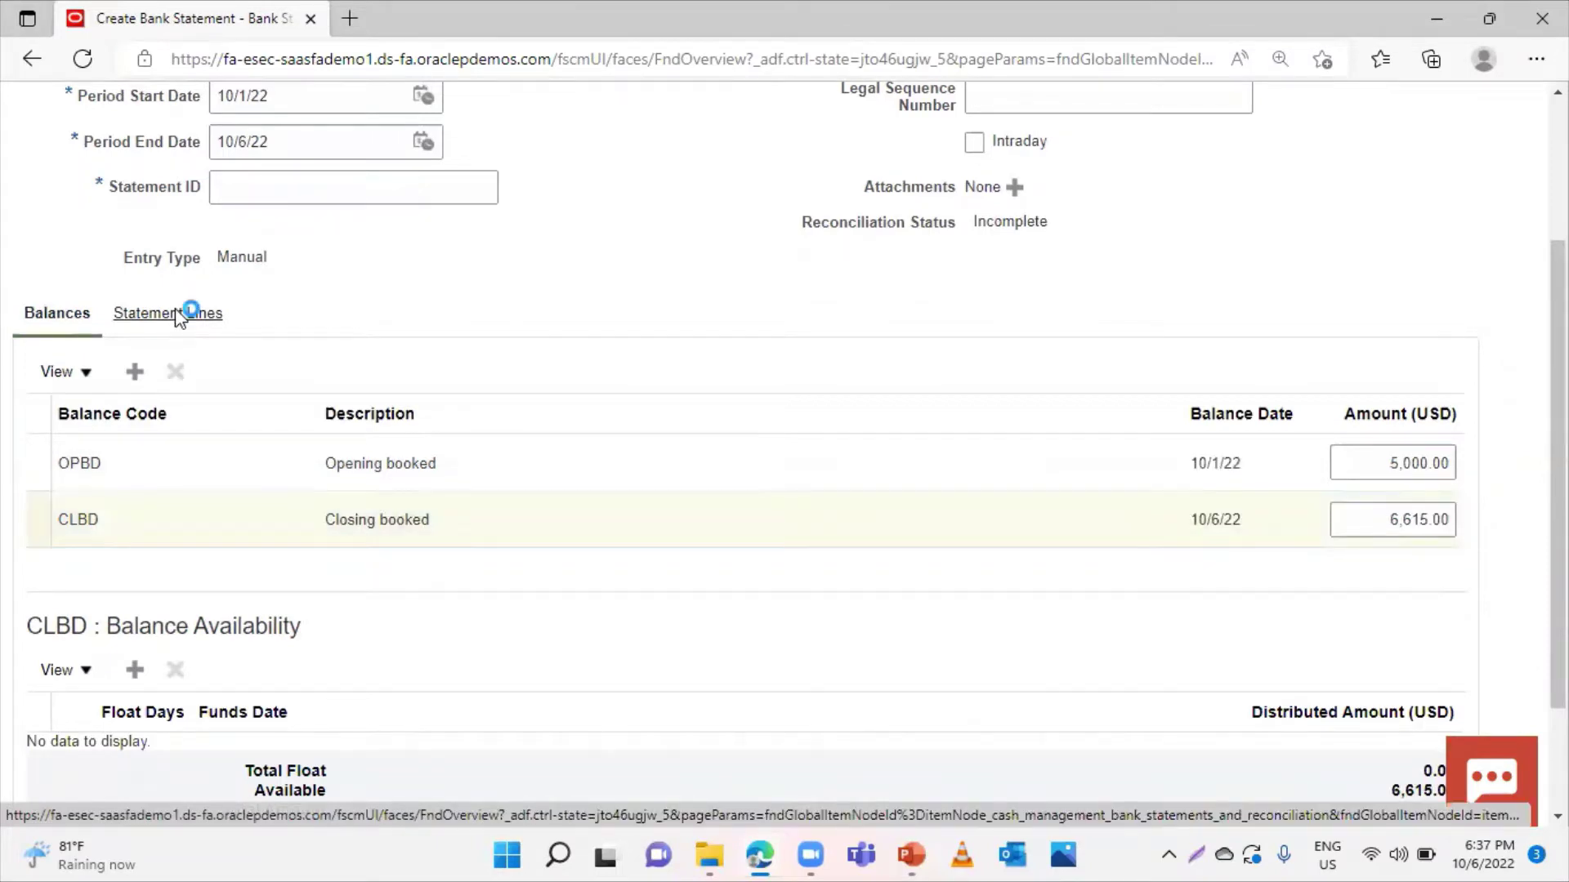
pyautogui.scroll(3, 480, 644)
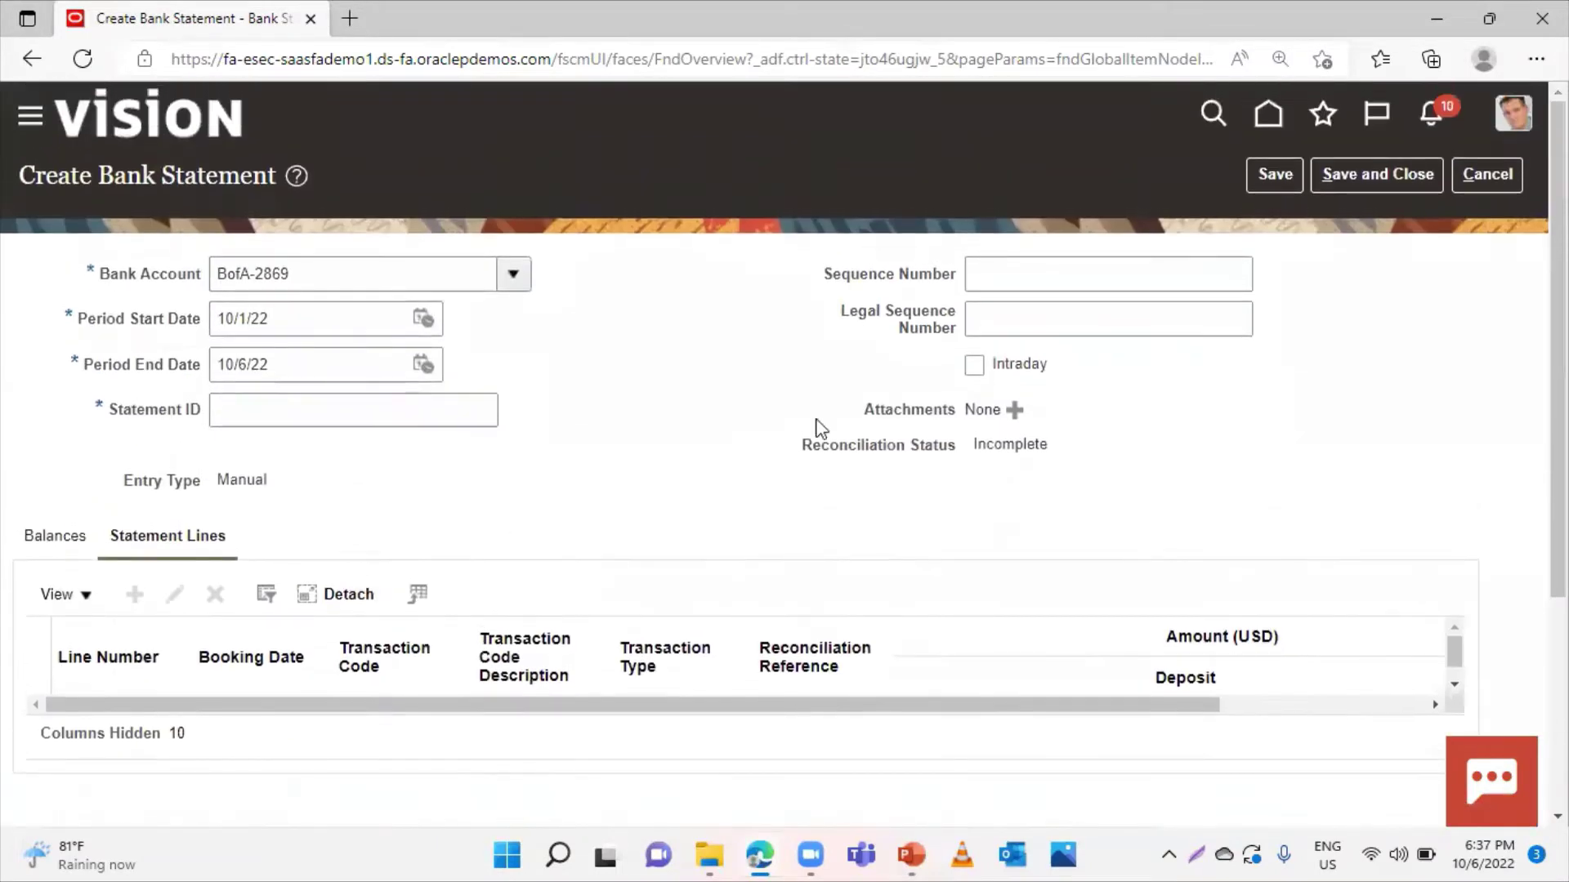
# Fill in Test-BS-01 as the statement ID
pyautogui.click(371, 410)
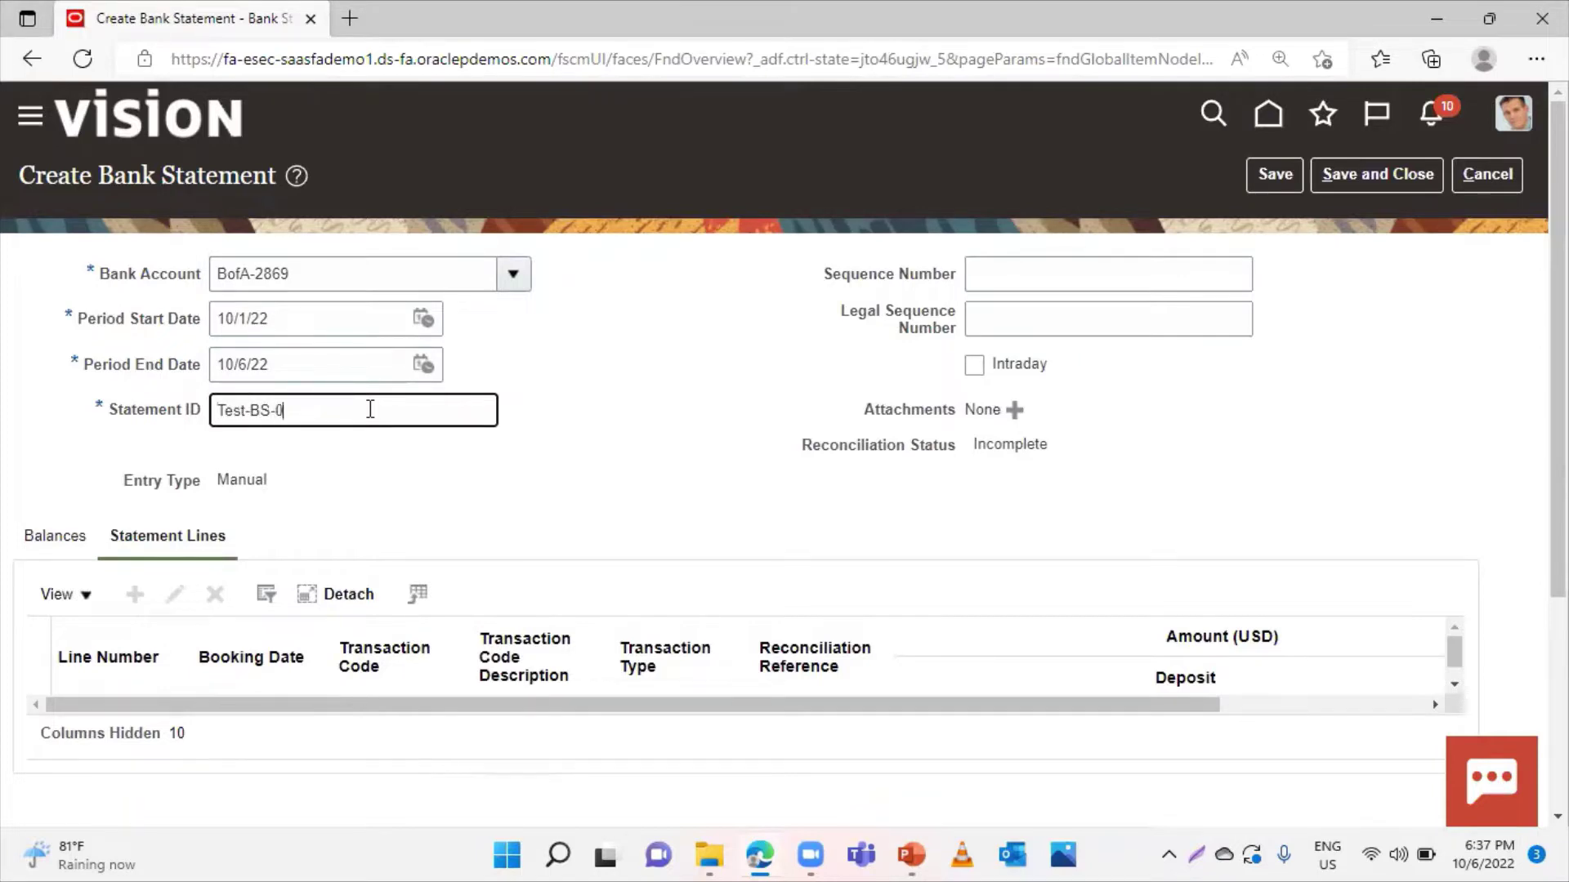
pyautogui.scroll(-2, 816, 238)
pyautogui.click(697, 406)
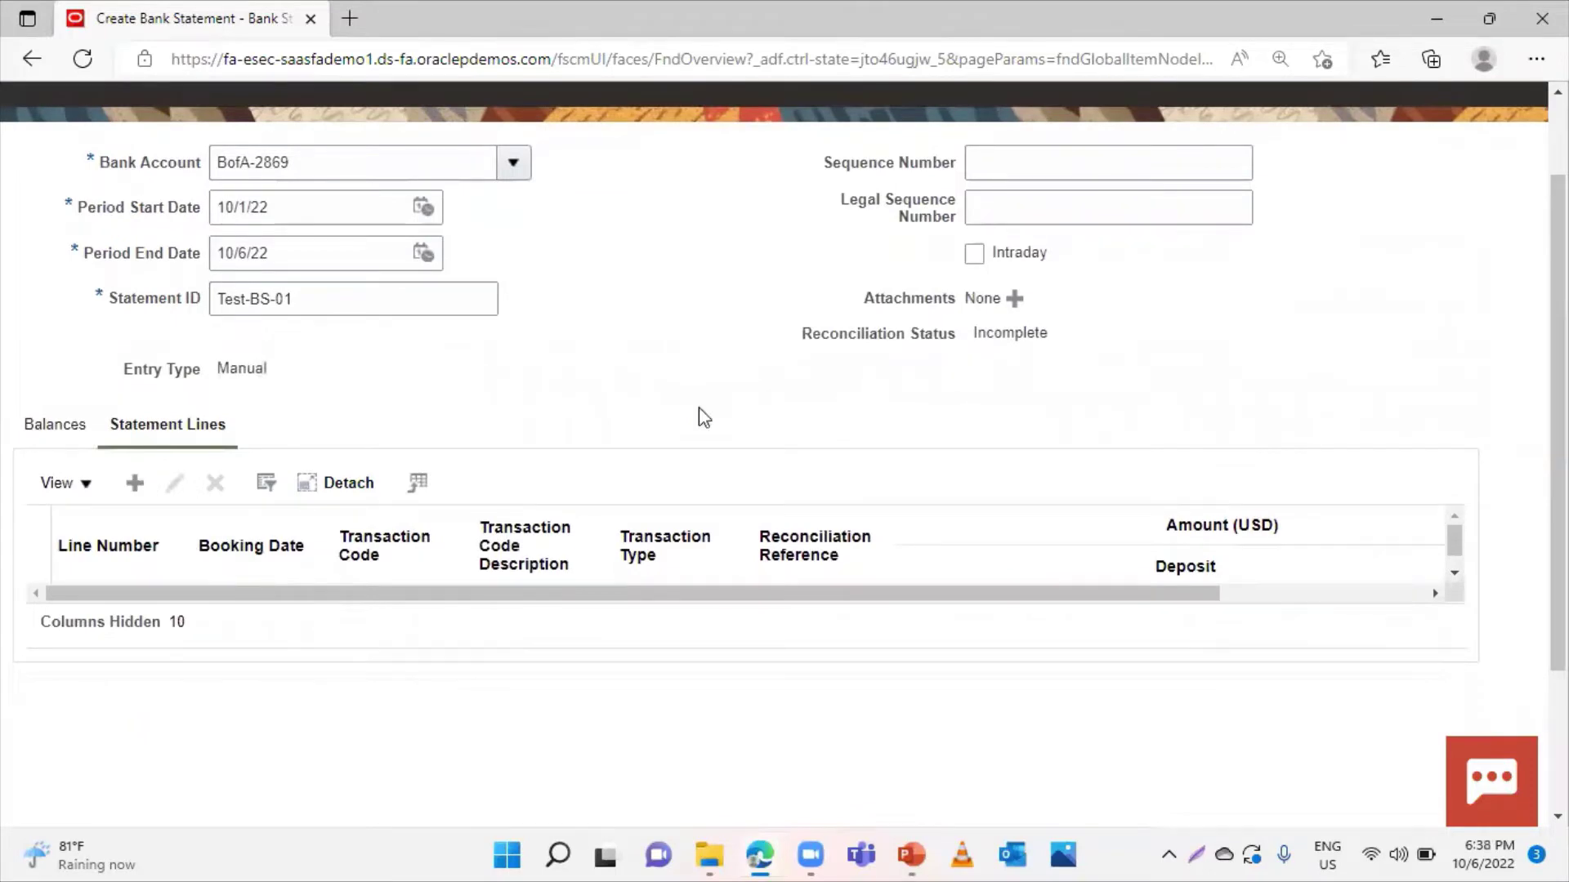
pyautogui.scroll(2, 703, 417)
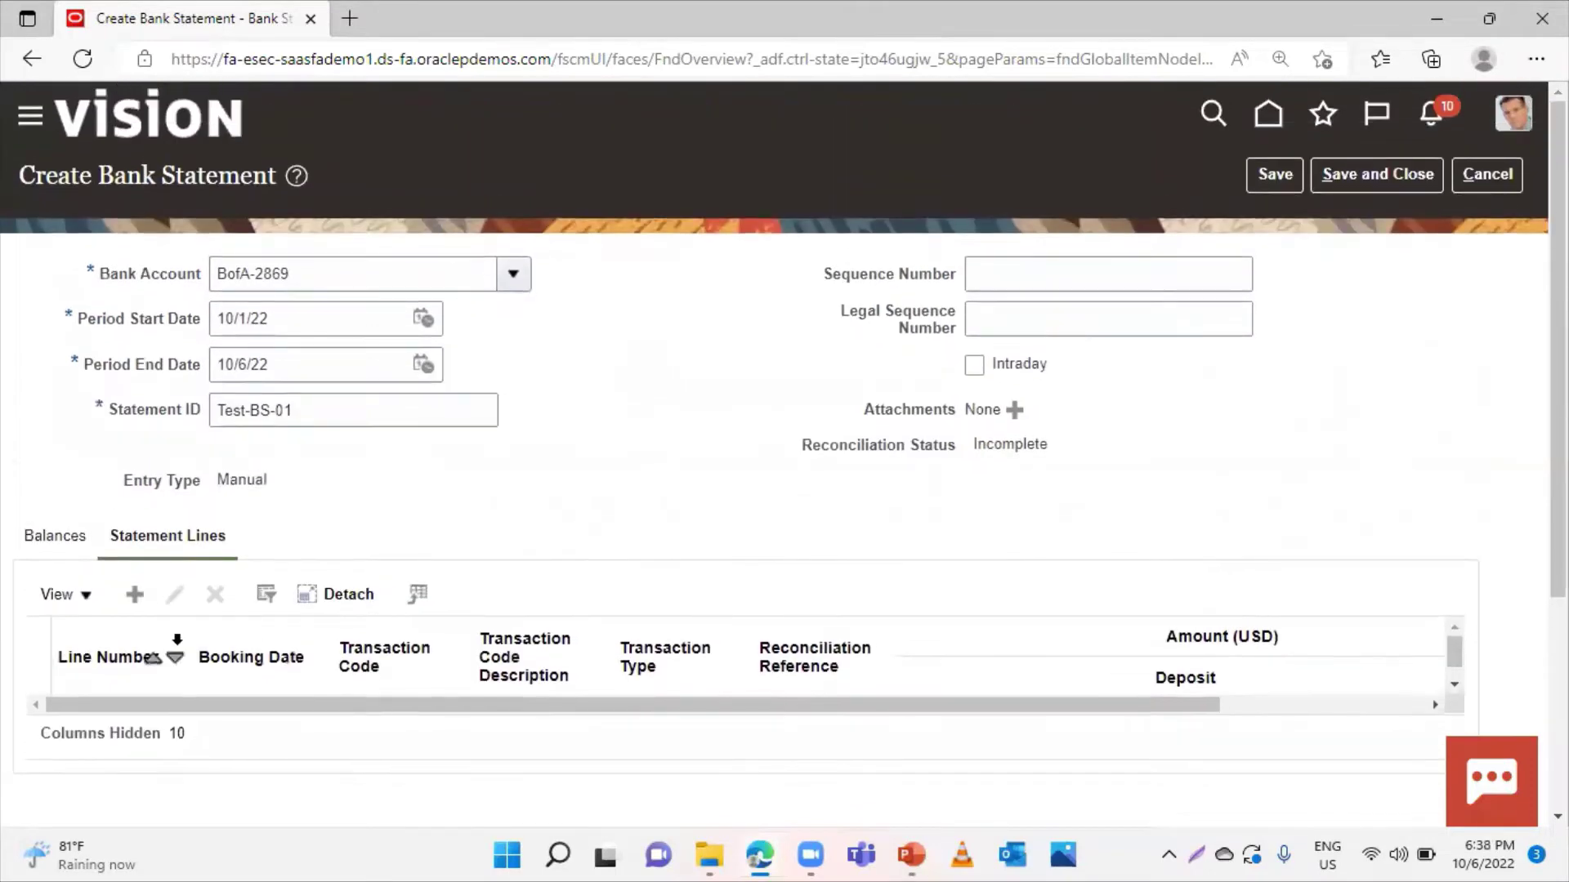
# Add line 1 with booking date 10/6/22 and transaction code 101 (Check)
pyautogui.click(125, 600)
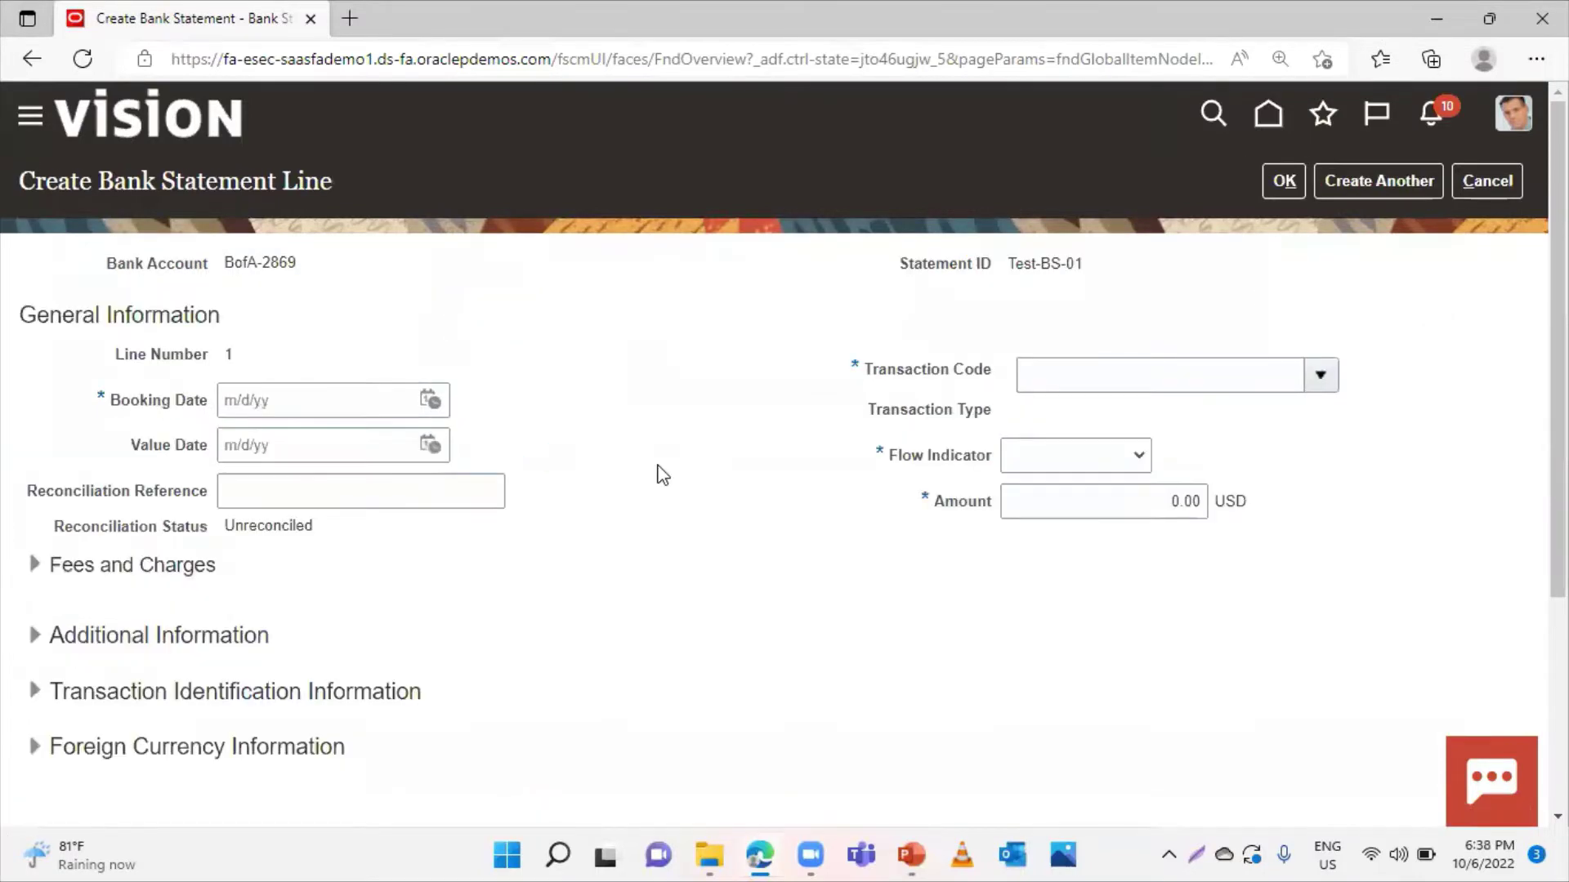
pyautogui.scroll(-1, 621, 392)
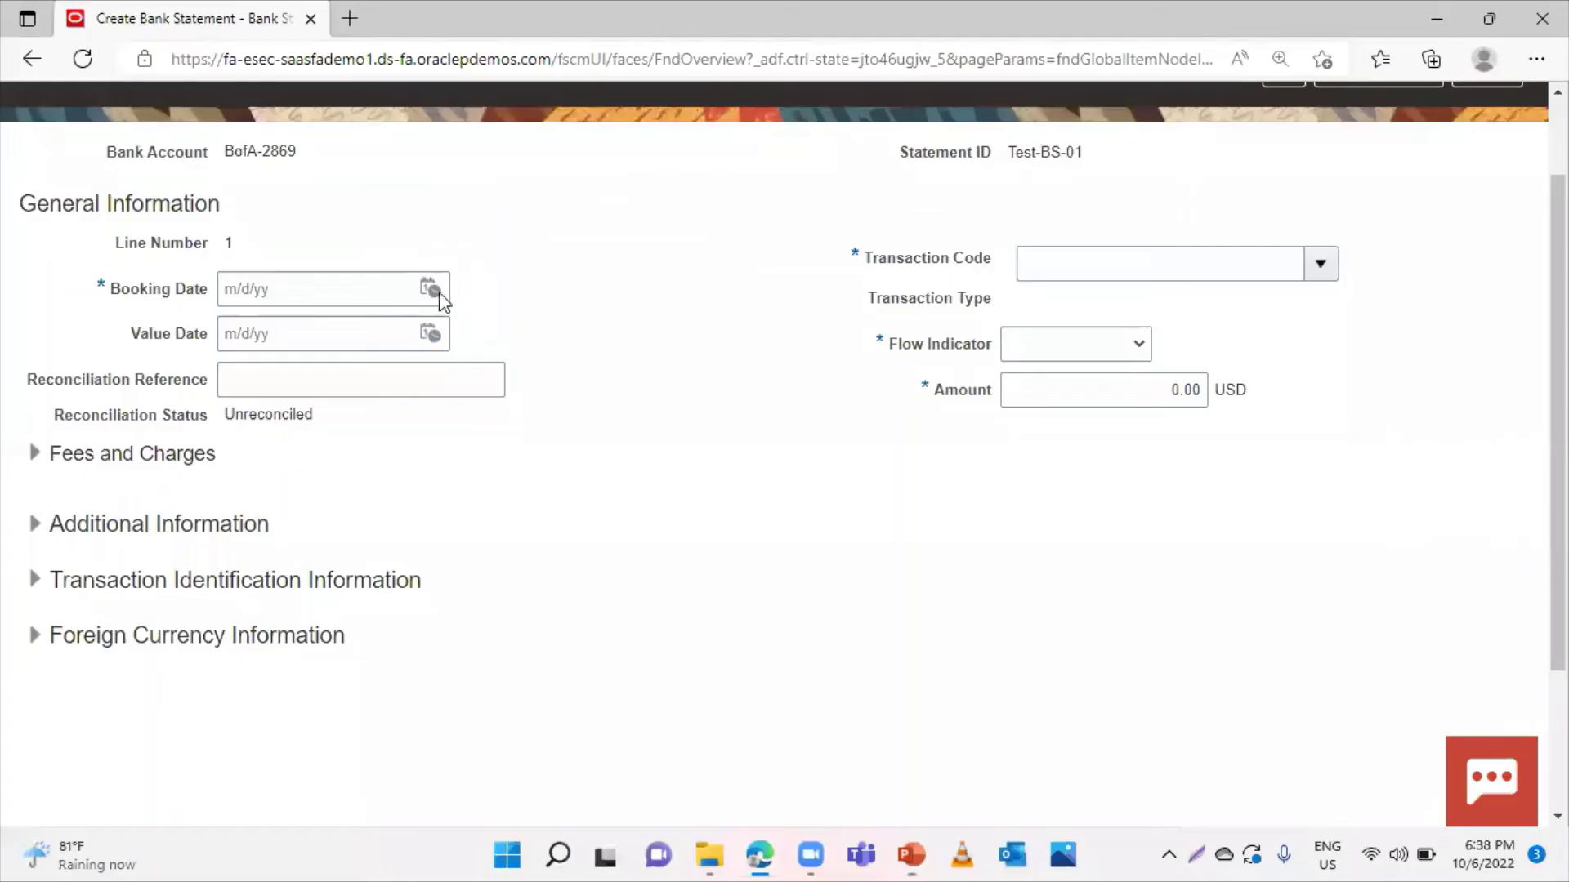
pyautogui.click(438, 289)
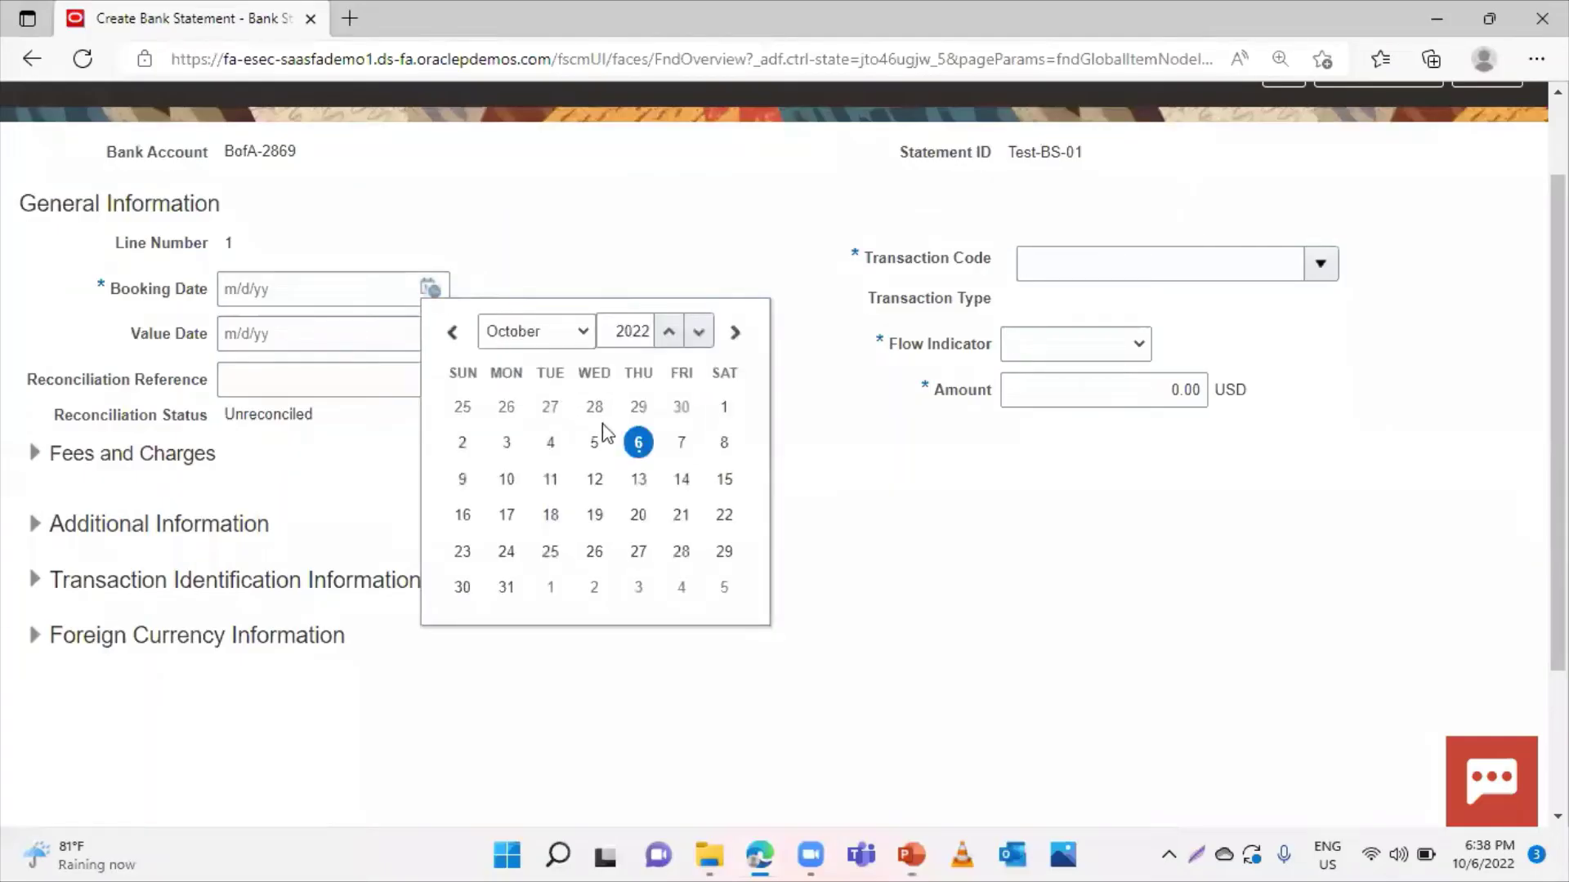
pyautogui.click(638, 442)
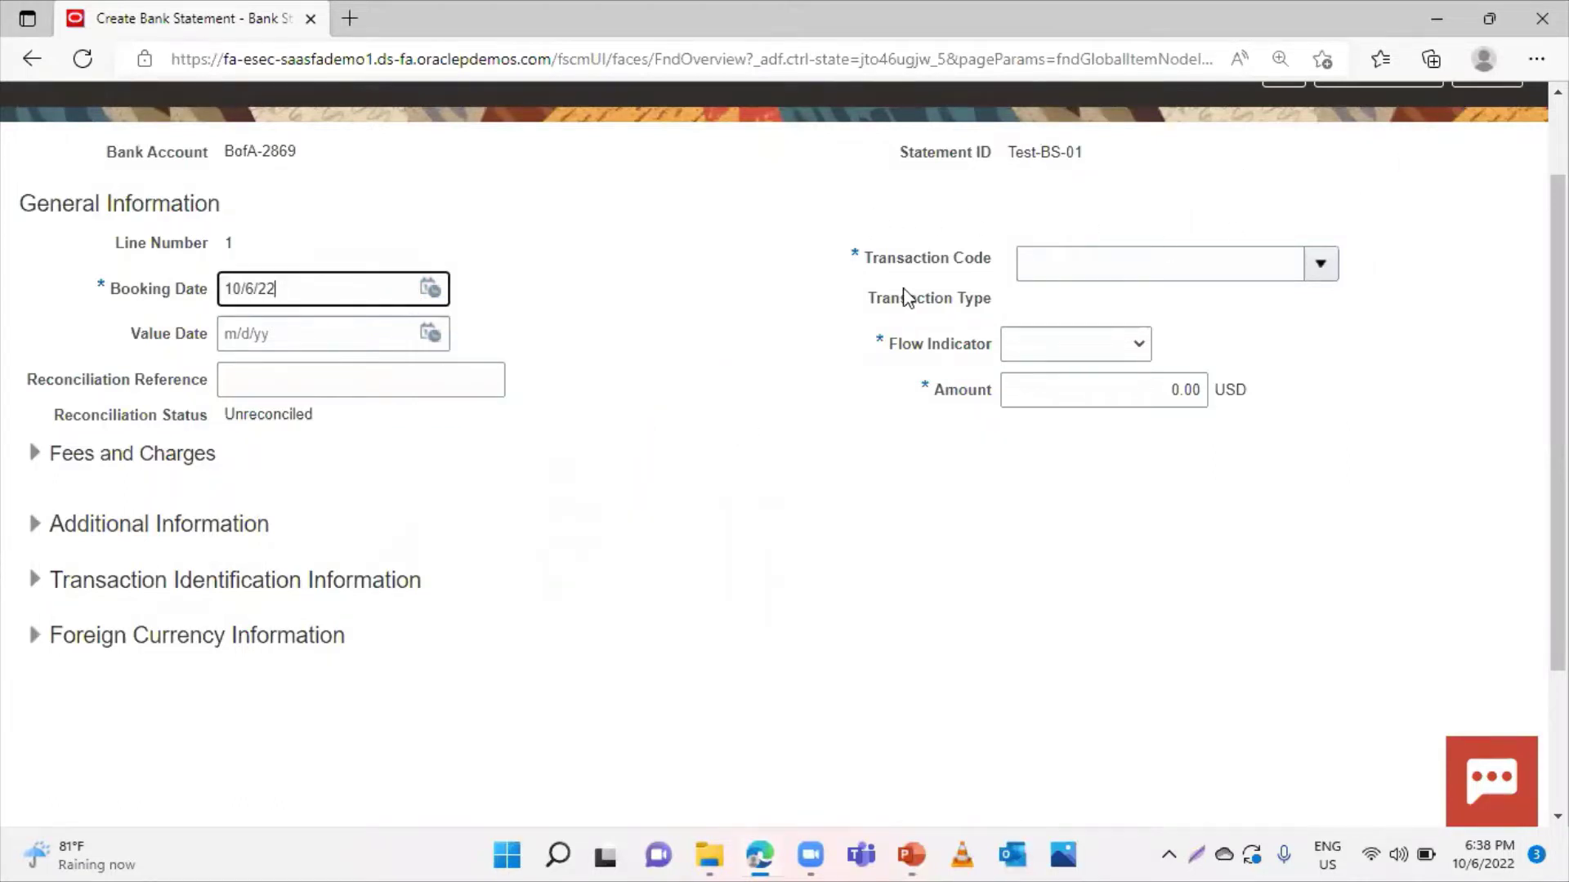
pyautogui.click(1316, 273)
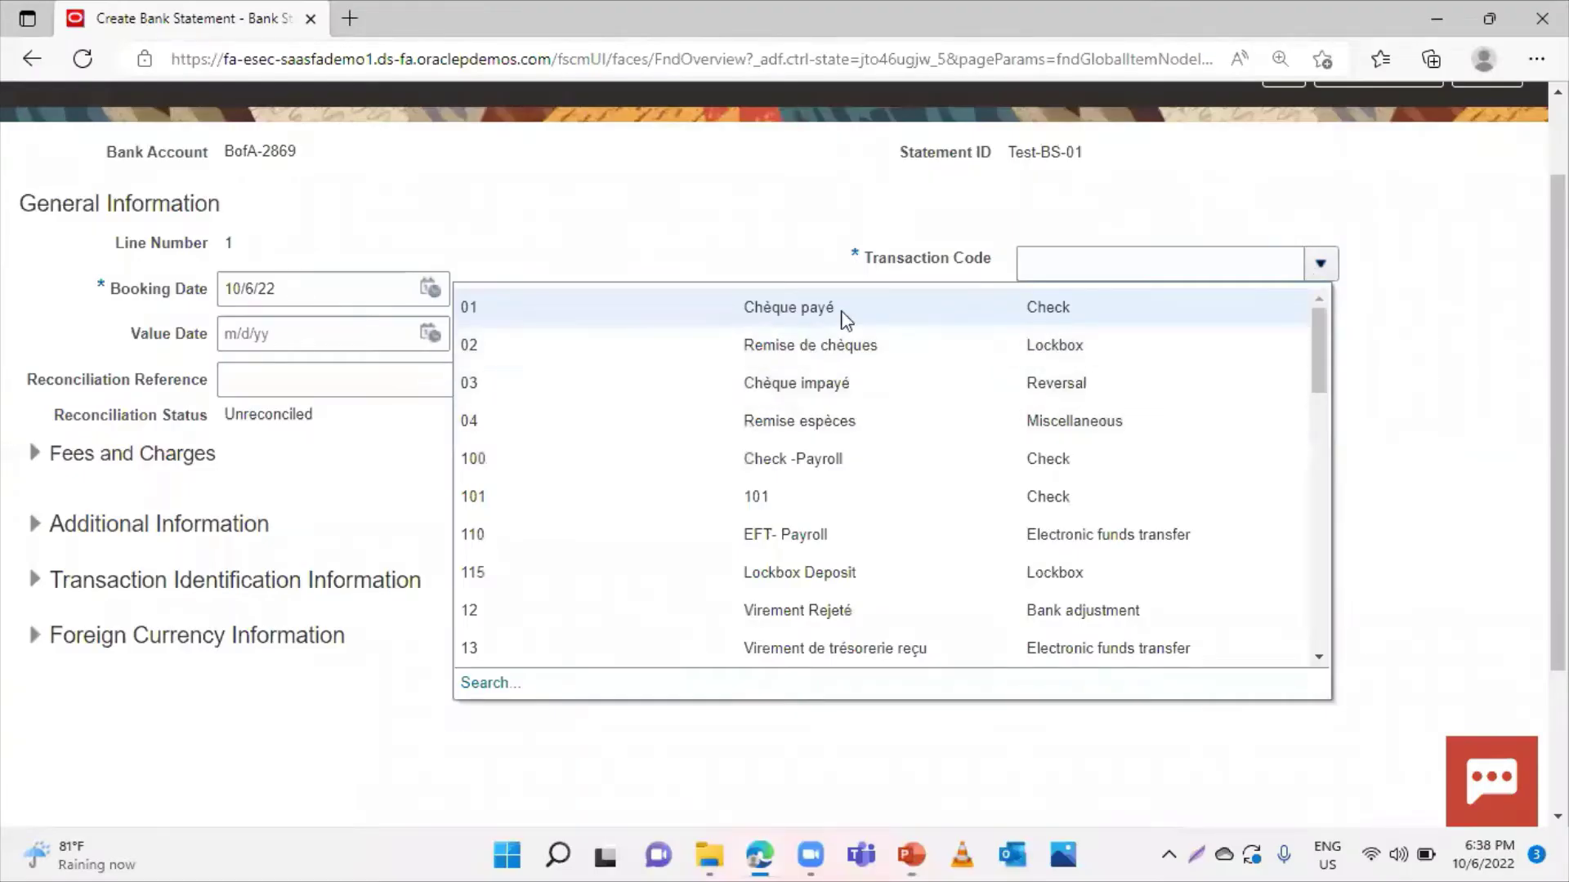
pyautogui.scroll(-3, 774, 417)
pyautogui.scroll(1, 624, 483)
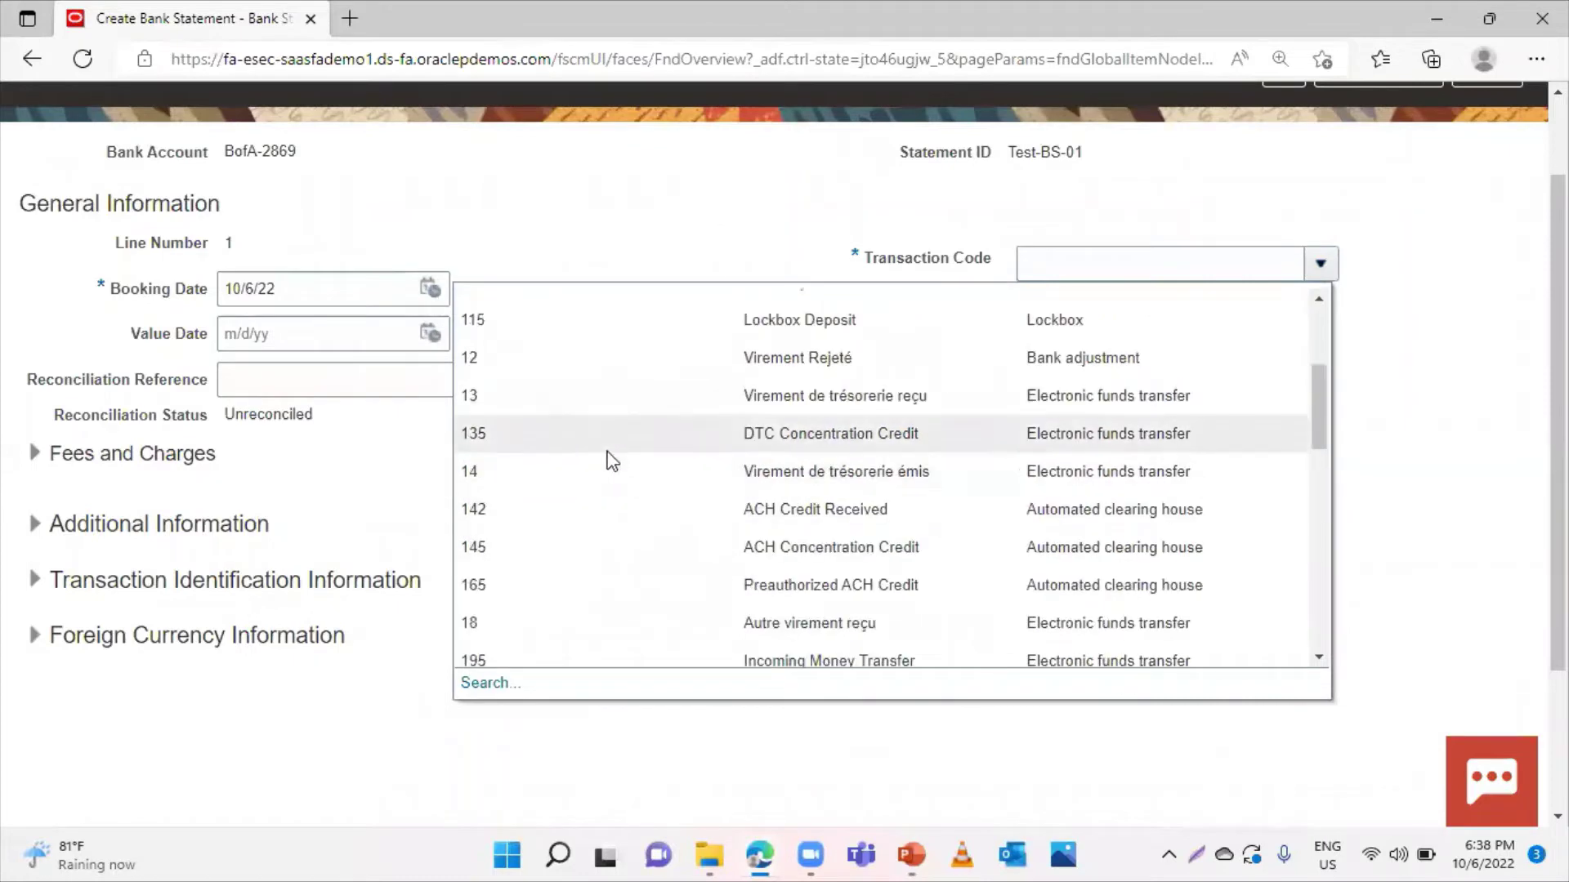
pyautogui.scroll(1, 609, 459)
pyautogui.click(595, 374)
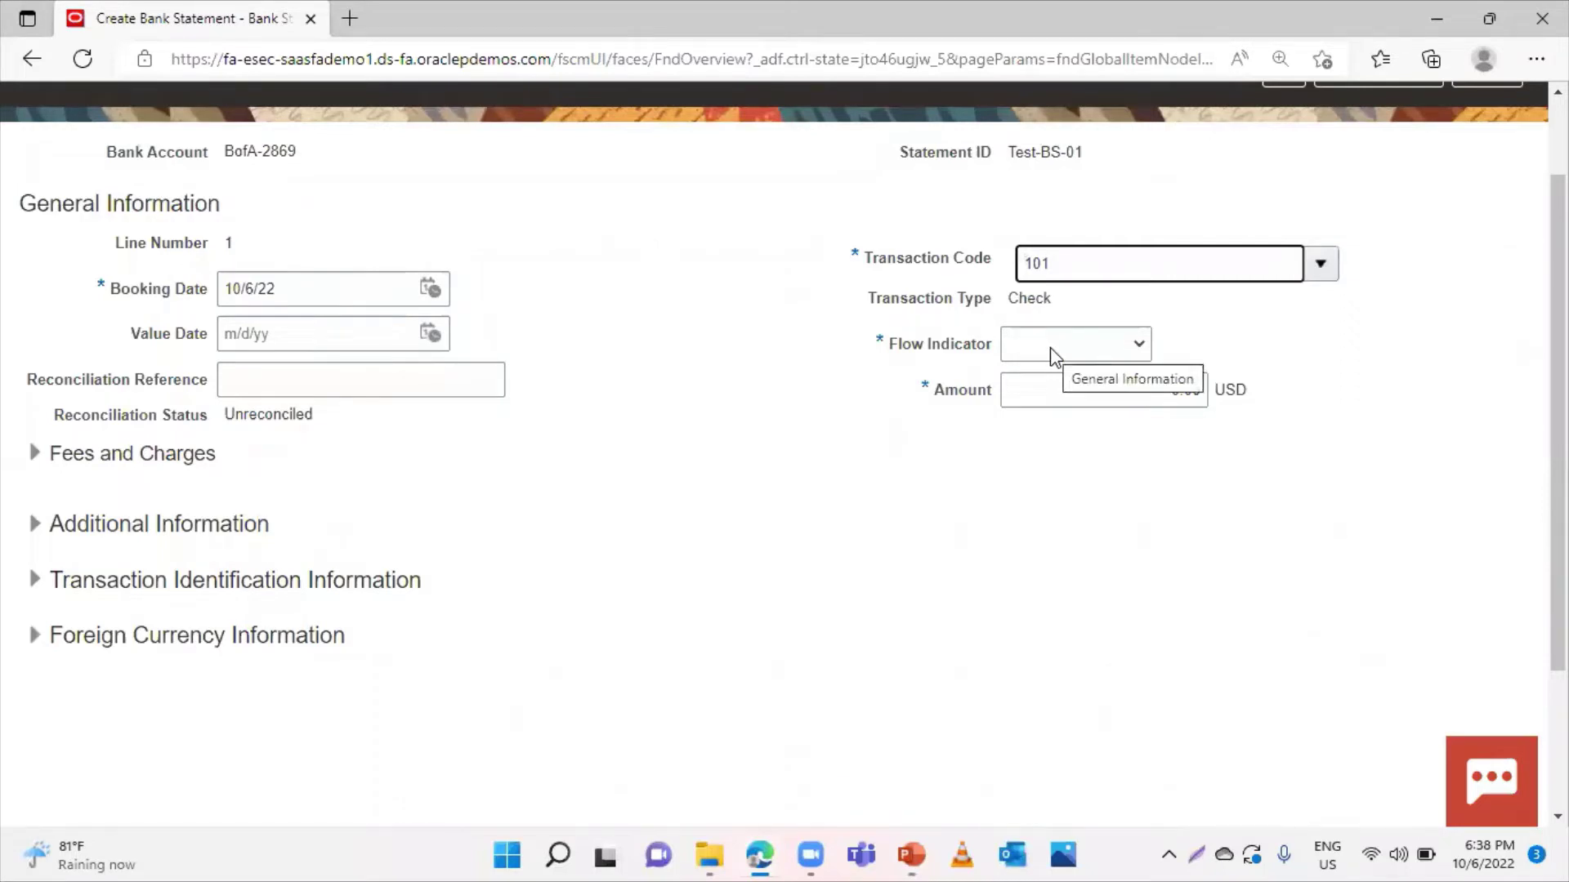
# Make line 1 a Debit of 2,190.00 USD and save it, starting another line
pyautogui.click(1051, 346)
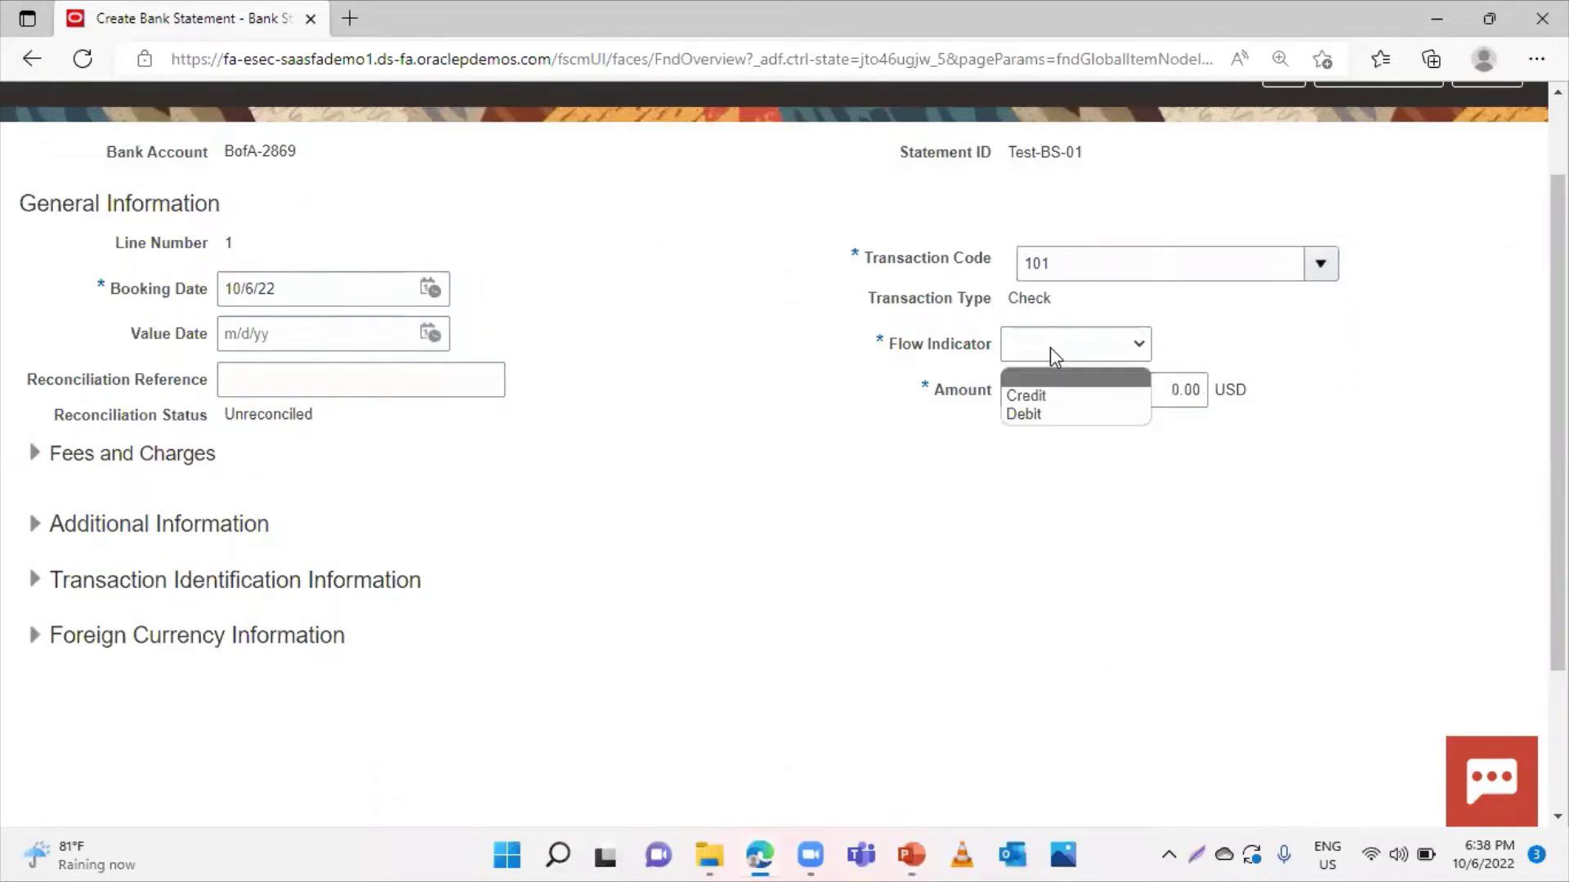
pyautogui.click(1048, 408)
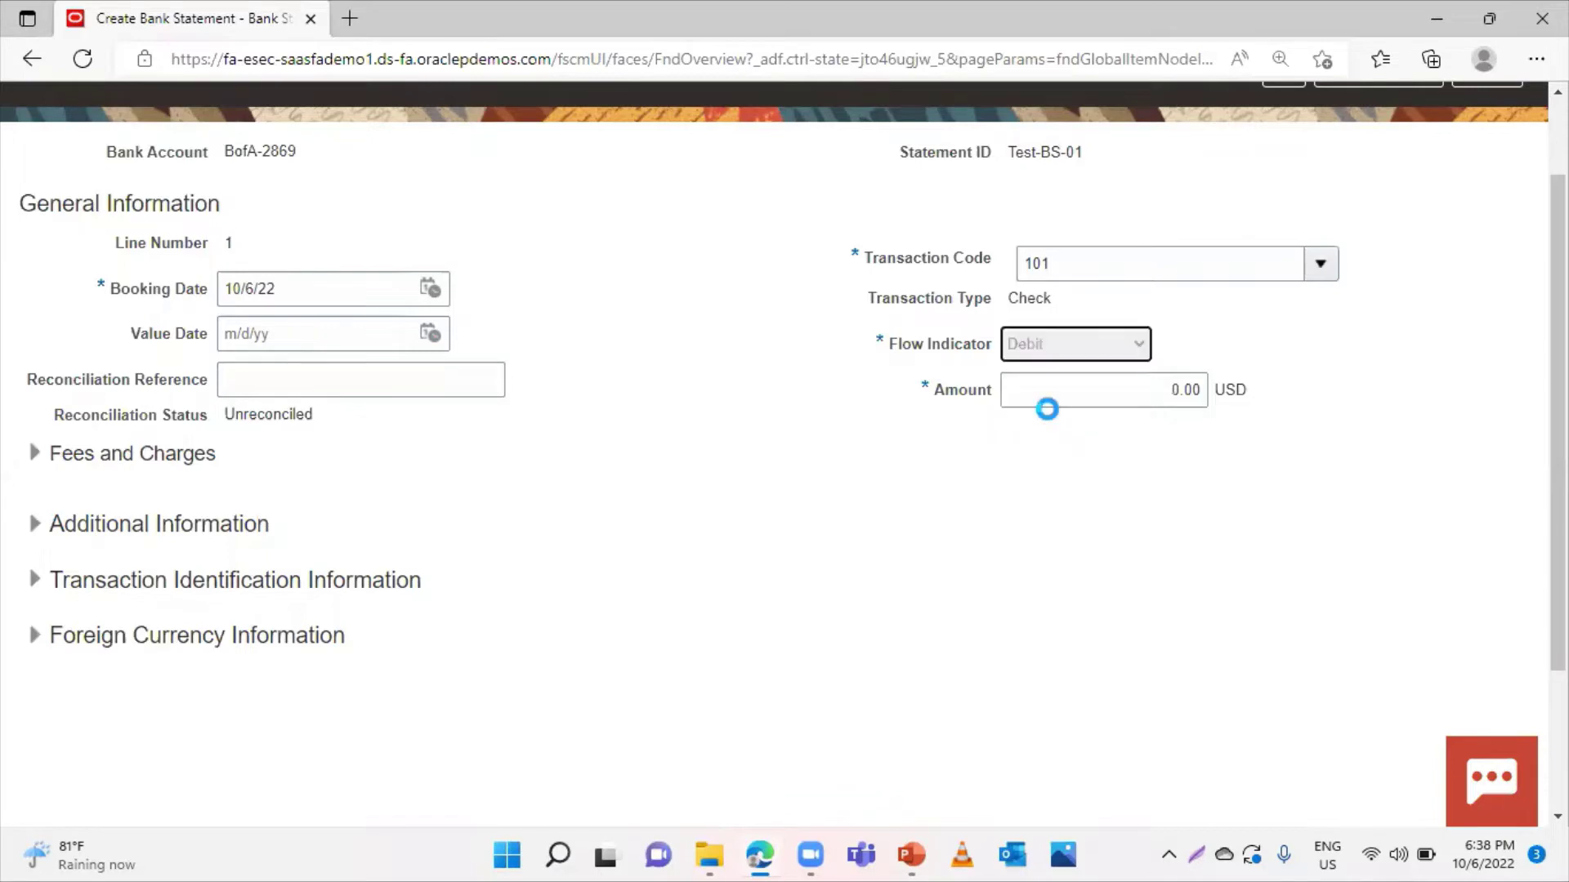
pyautogui.click(1082, 392)
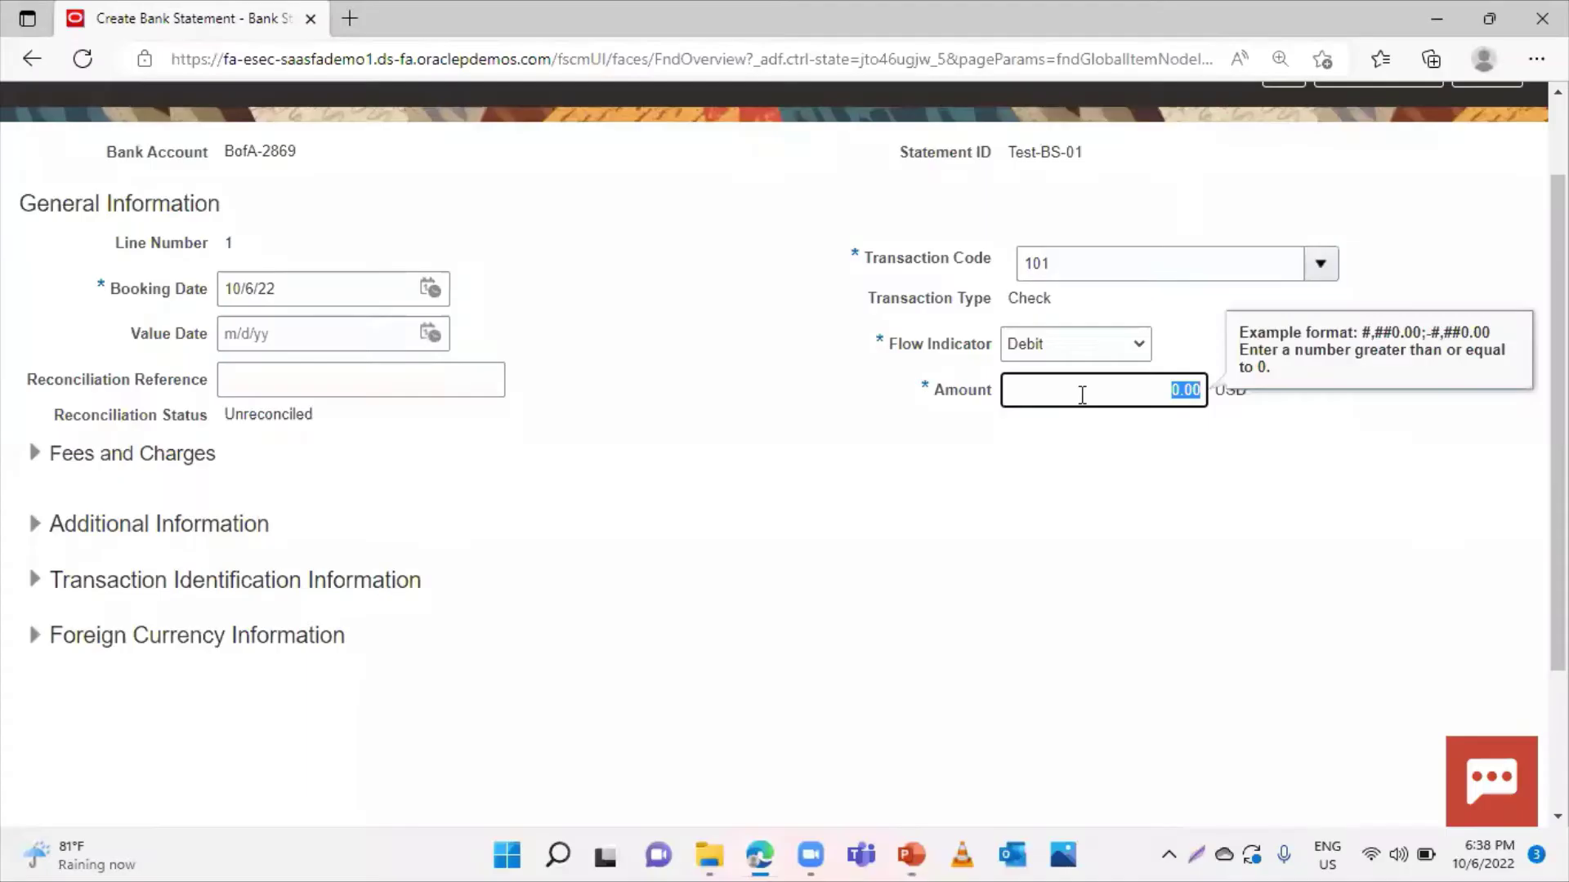
pyautogui.write('2190')
pyautogui.click(726, 541)
pyautogui.scroll(2, 1332, 186)
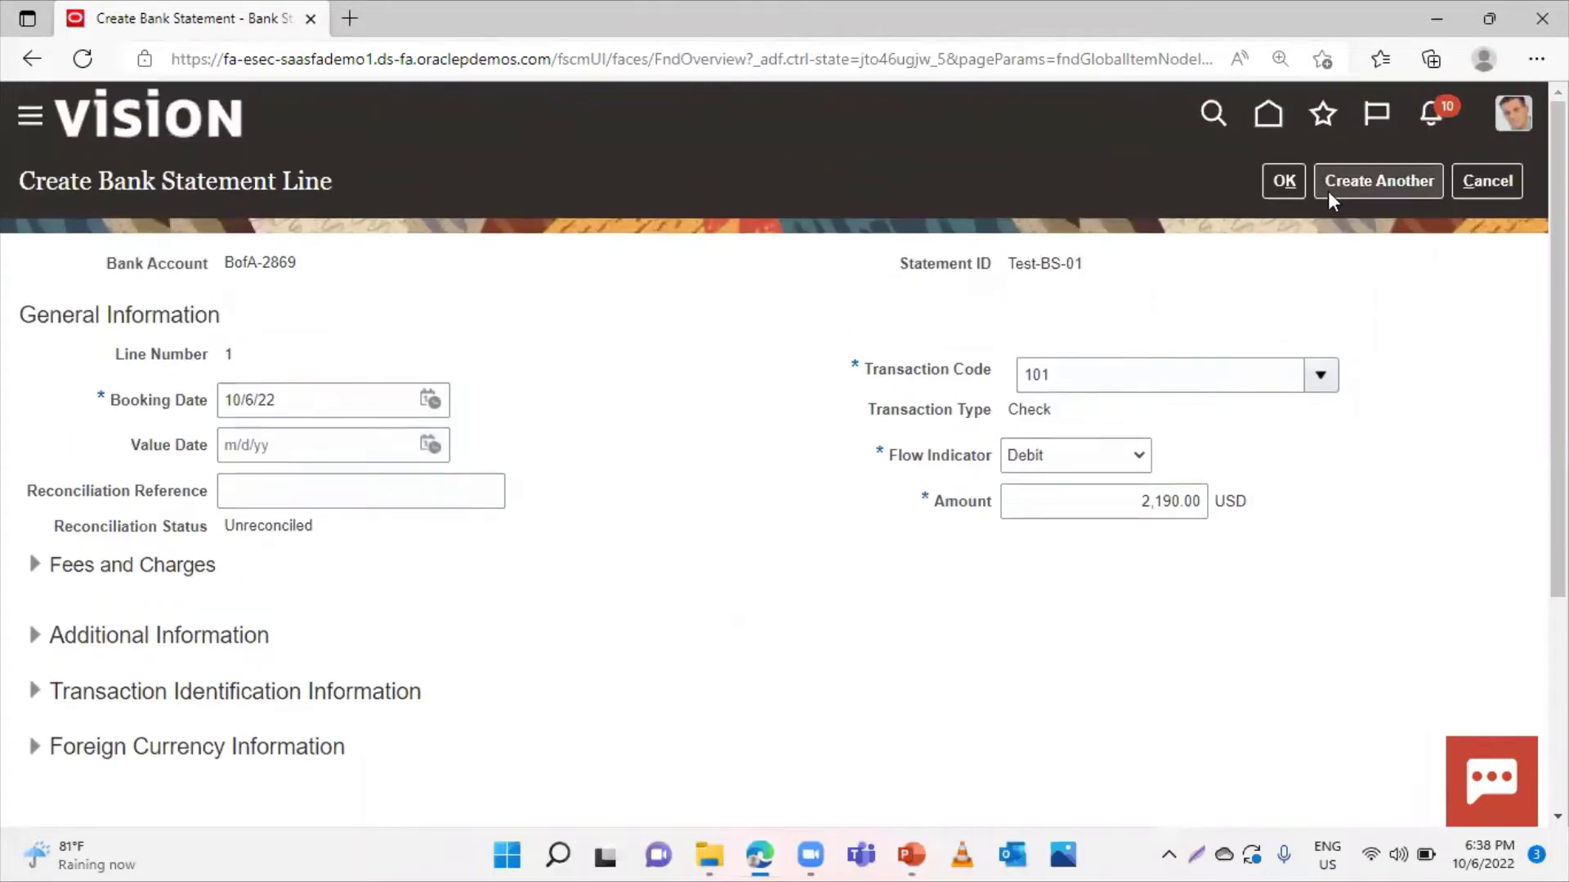
pyautogui.click(1350, 184)
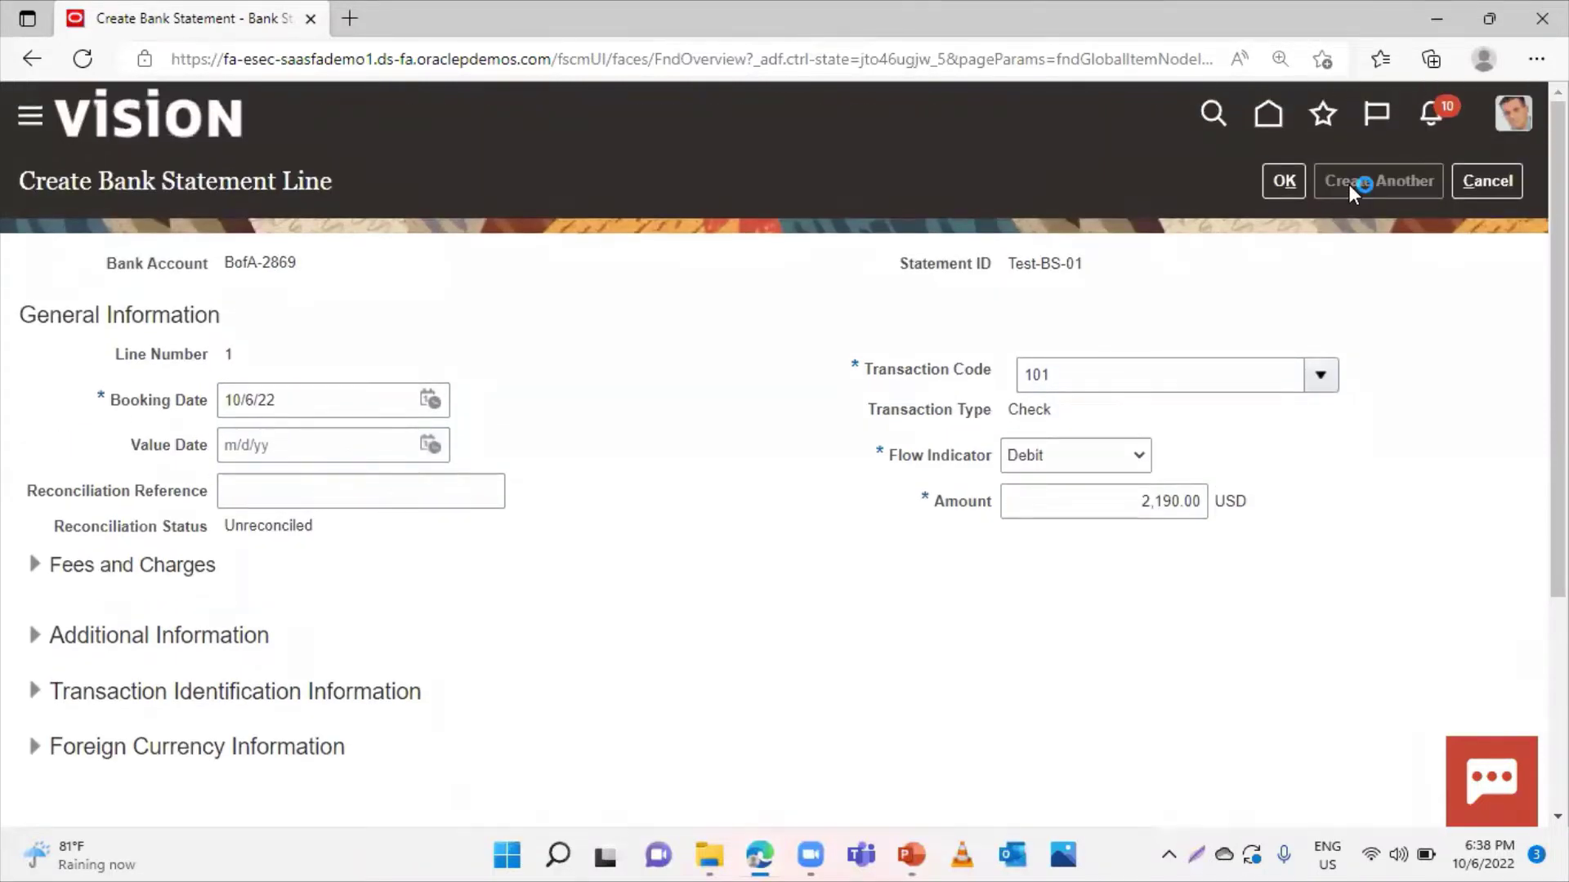
# Add line 2: booking date 10/6/22, code 101 Check, Debit, 1,095.00
pyautogui.click(430, 399)
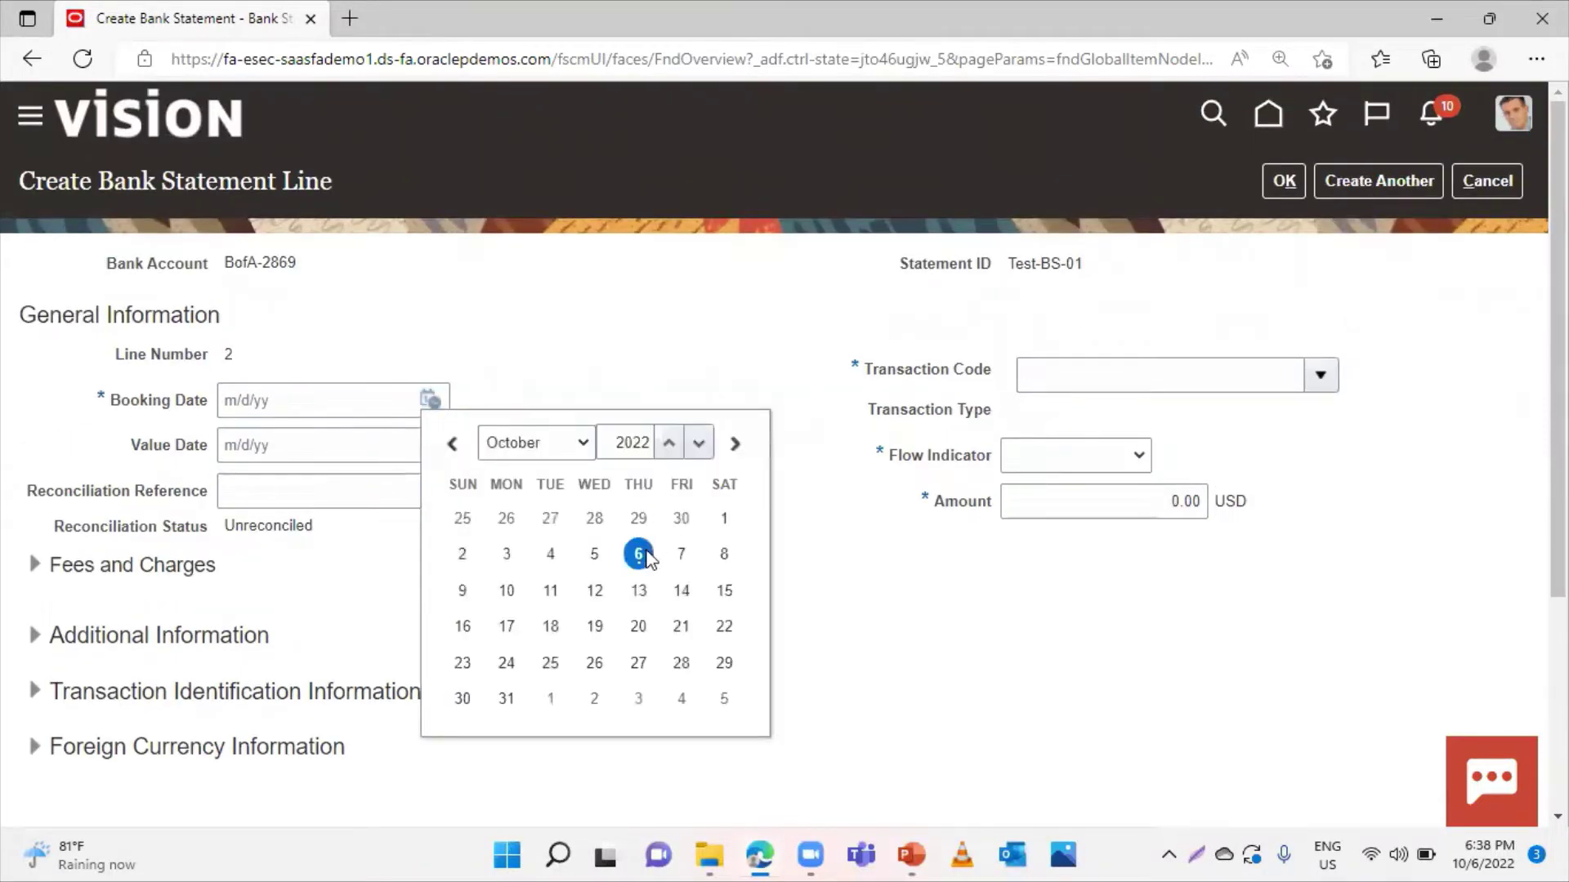
pyautogui.click(638, 554)
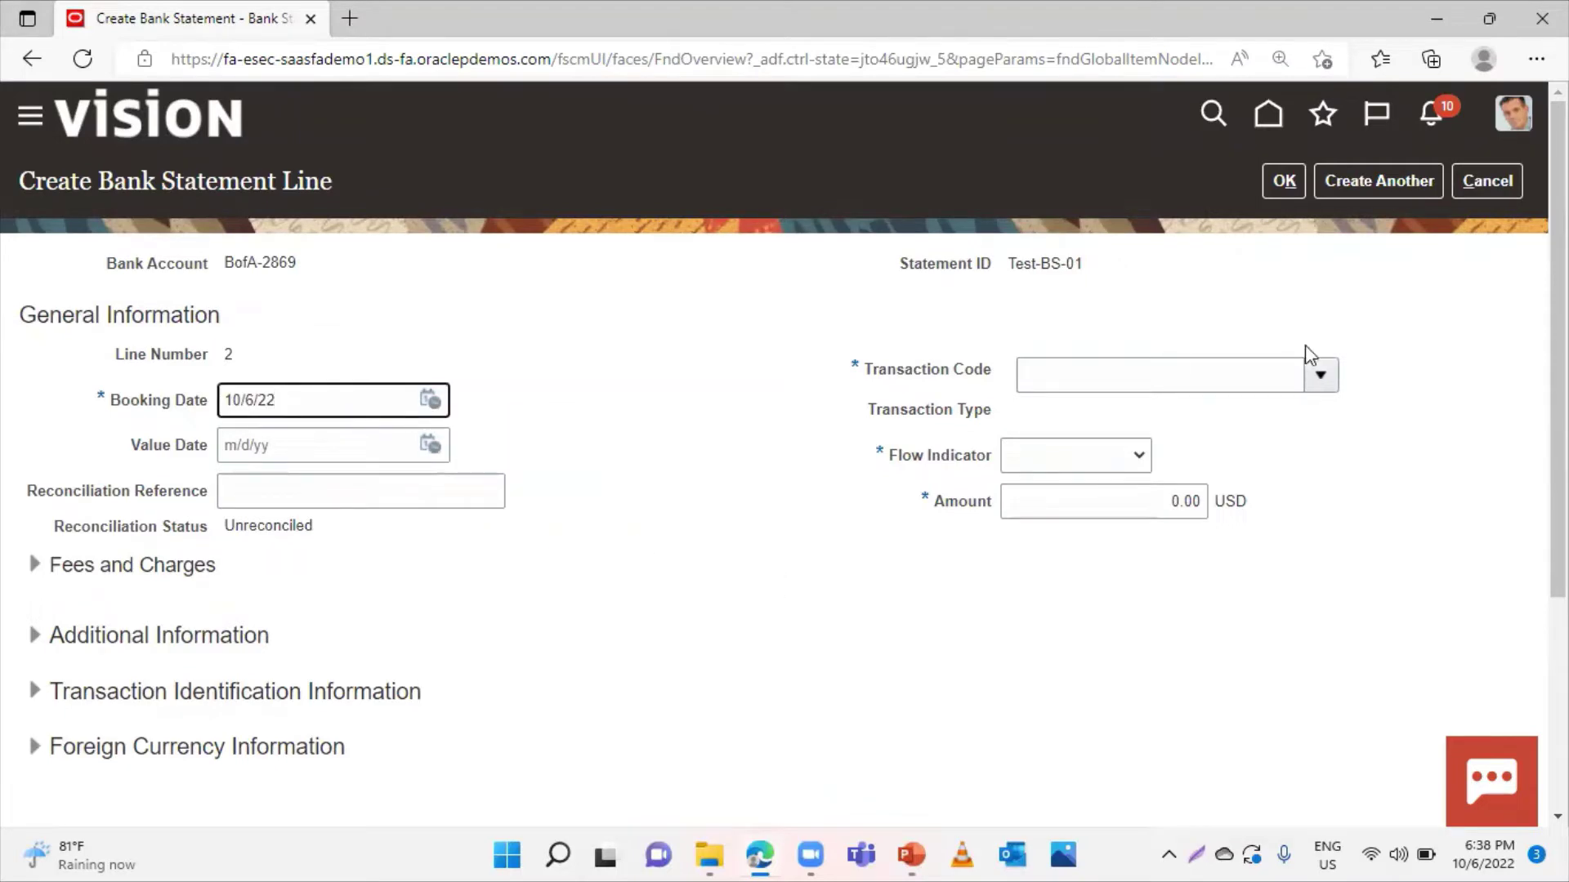
pyautogui.click(1321, 378)
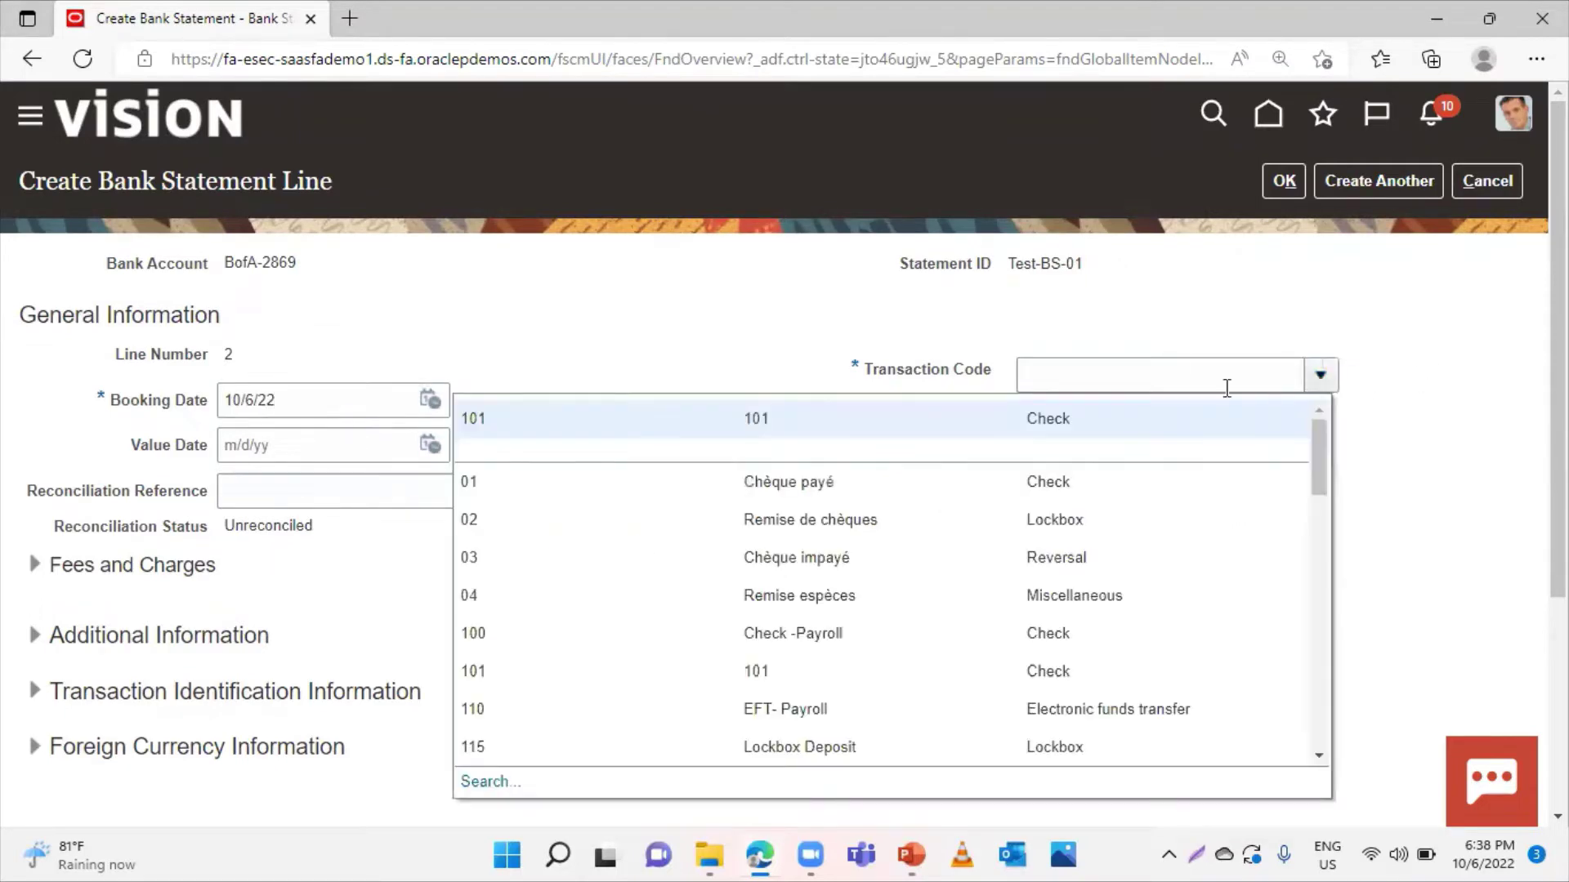
pyautogui.click(921, 441)
pyautogui.click(1124, 462)
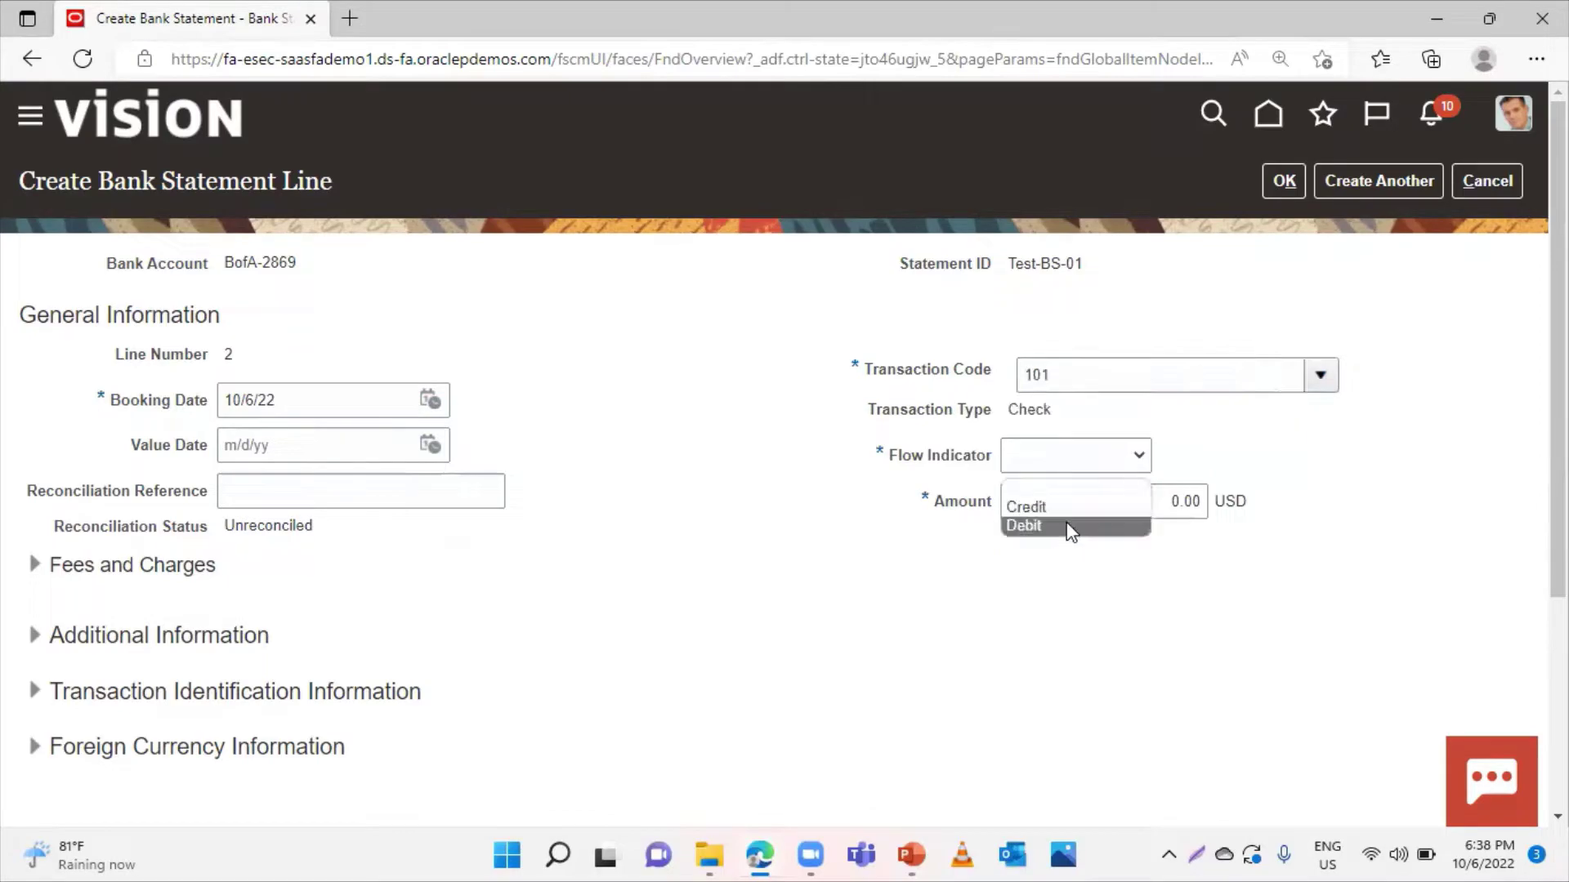
pyautogui.click(1068, 526)
pyautogui.click(1096, 501)
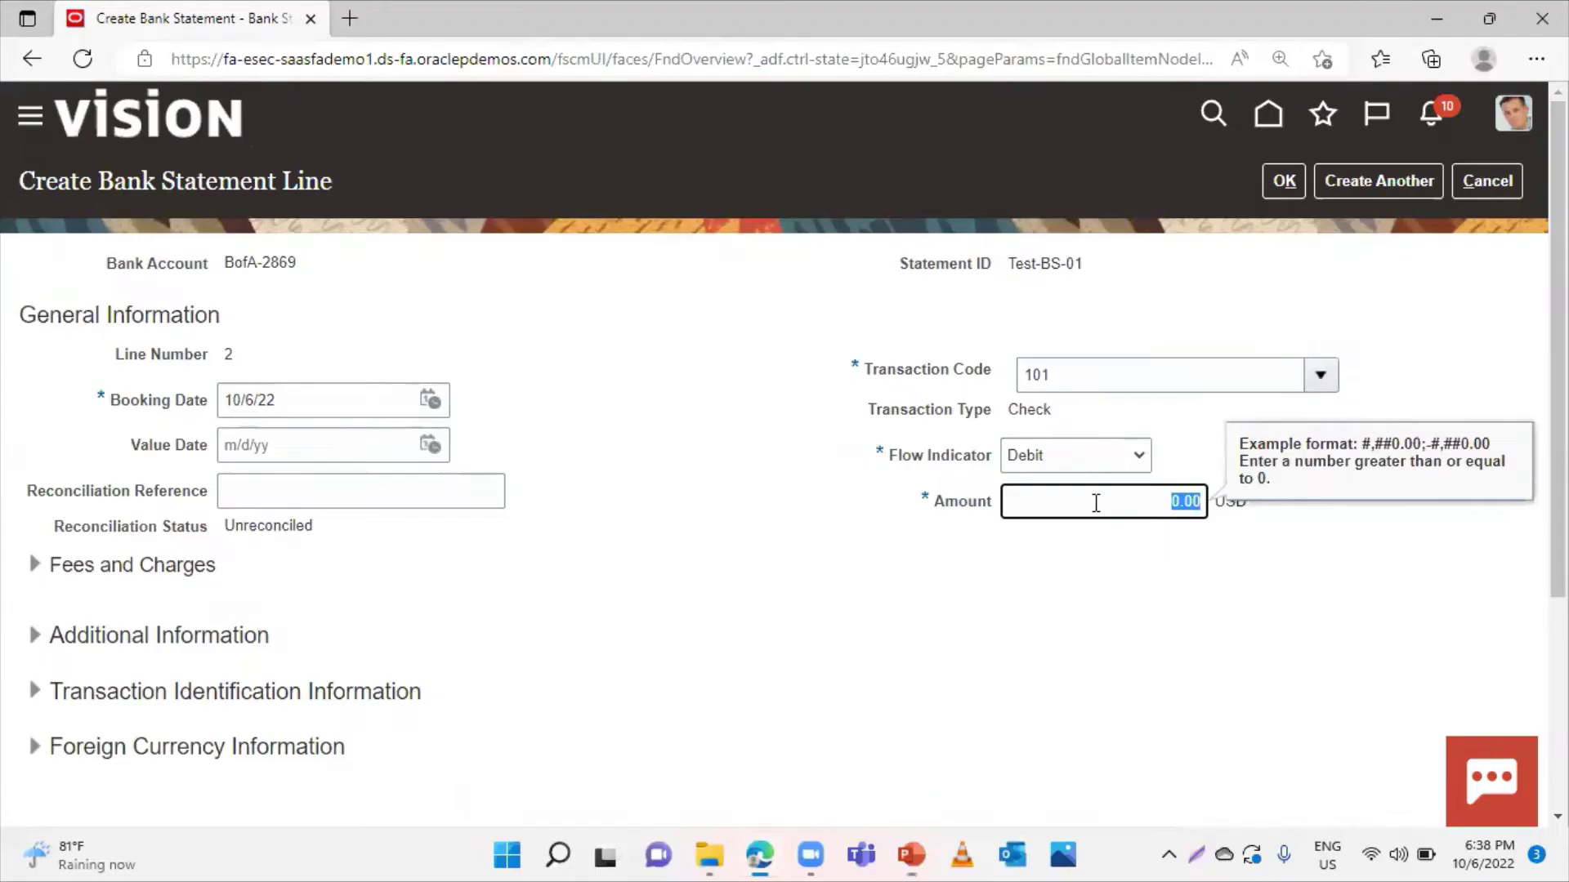
pyautogui.write('1095')
pyautogui.click(1360, 172)
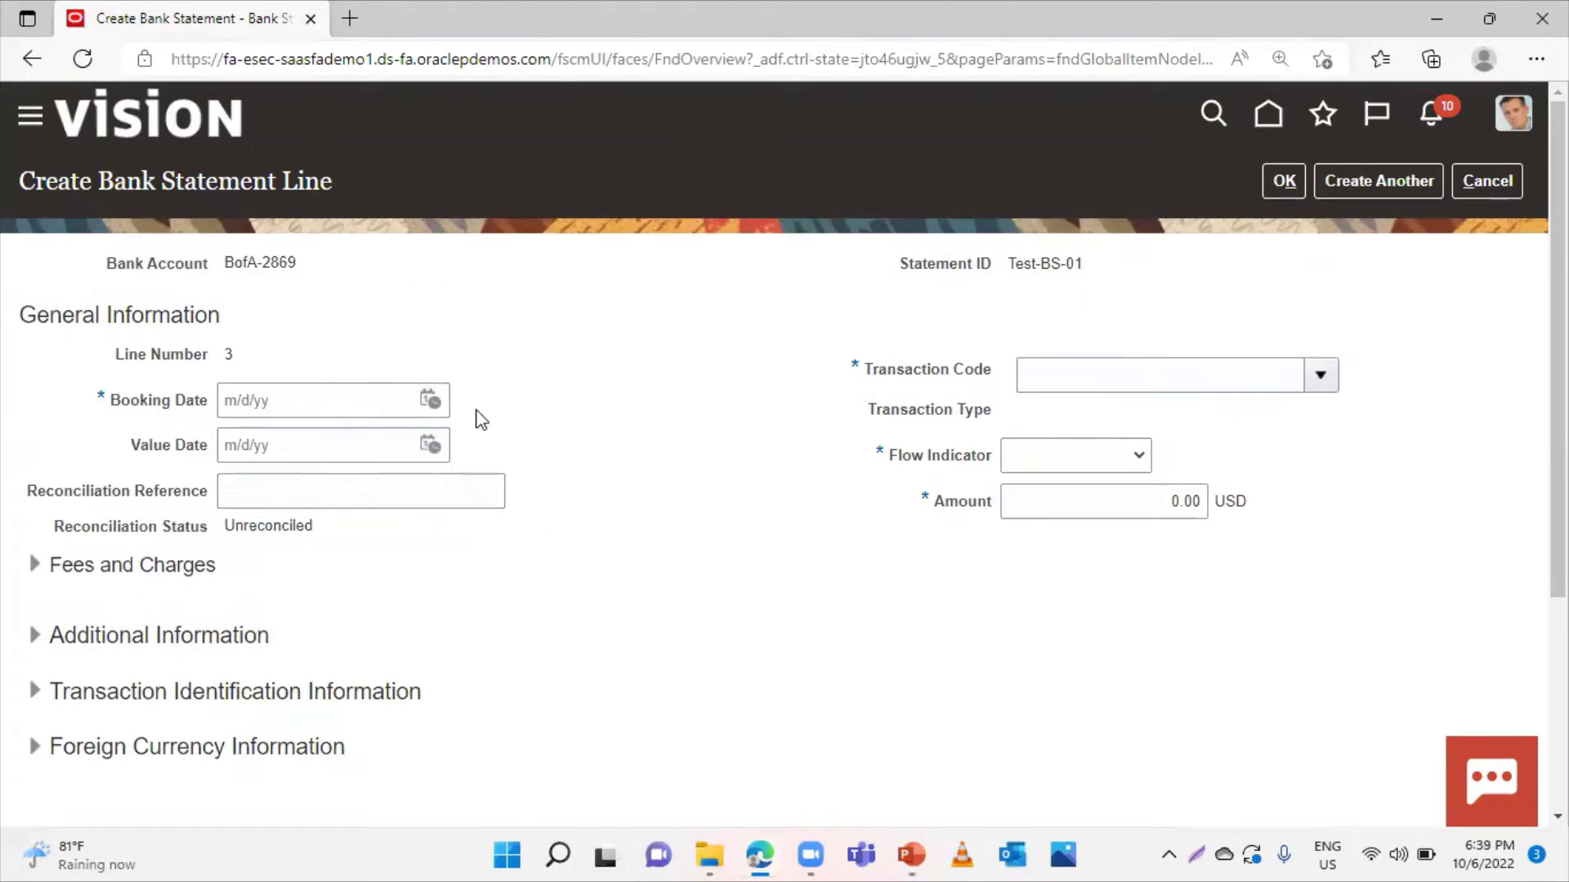
# Add line 3: booking date 10/6/22, code 354 Interest, Credit, 500.00 USD
pyautogui.click(430, 401)
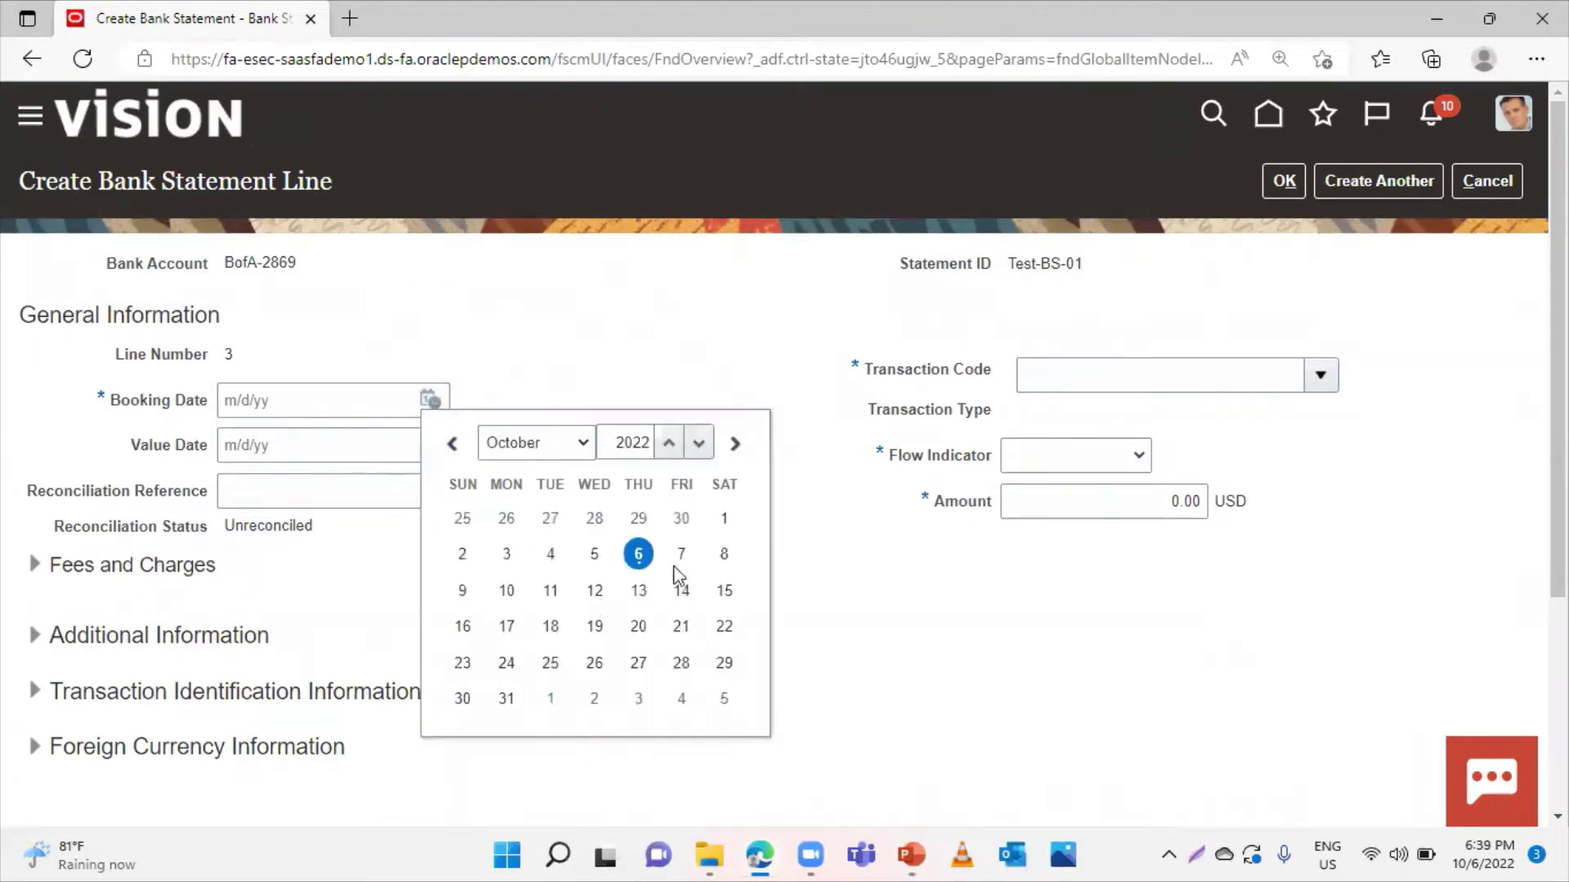
pyautogui.click(639, 554)
pyautogui.click(1320, 375)
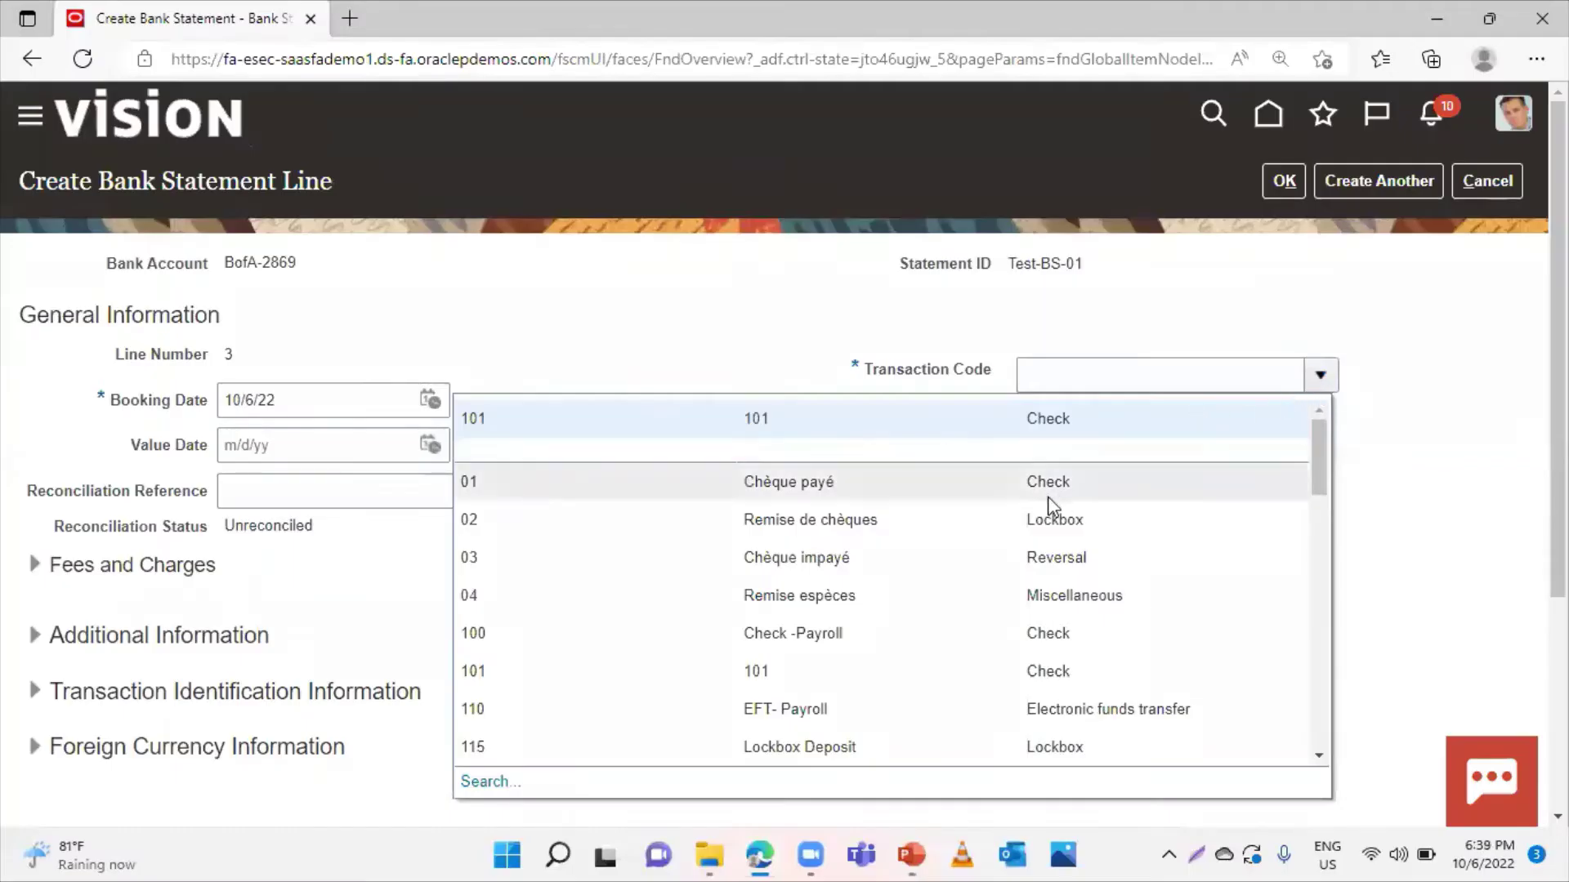
pyautogui.scroll(-2, 865, 511)
pyautogui.scroll(-5, 867, 515)
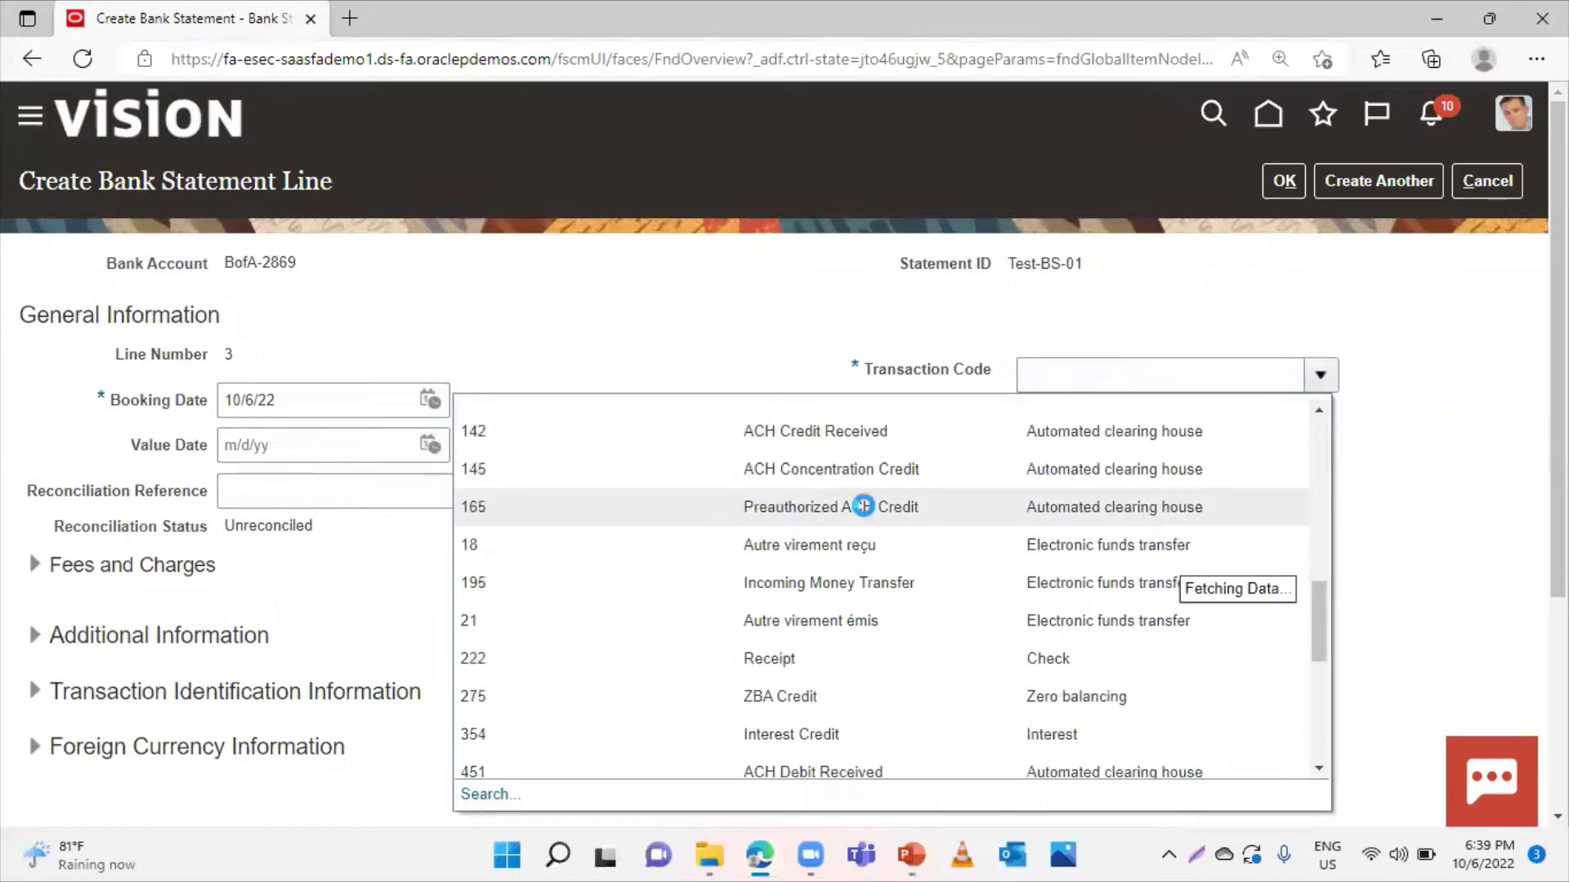
pyautogui.scroll(-3, 870, 516)
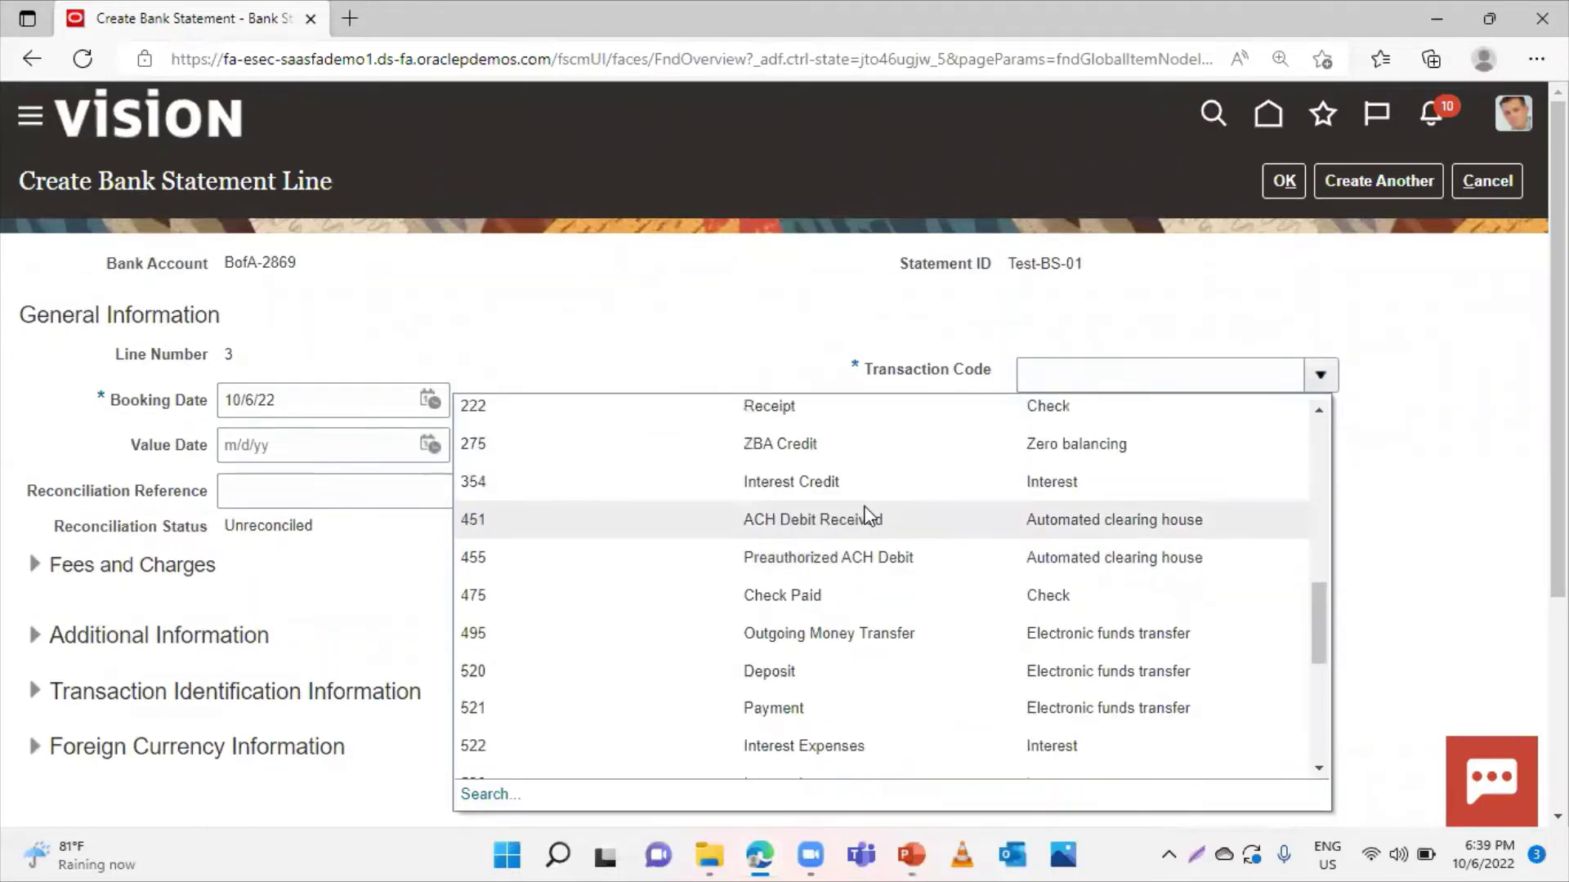
pyautogui.scroll(-2, 842, 585)
pyautogui.scroll(2, 822, 533)
pyautogui.click(675, 490)
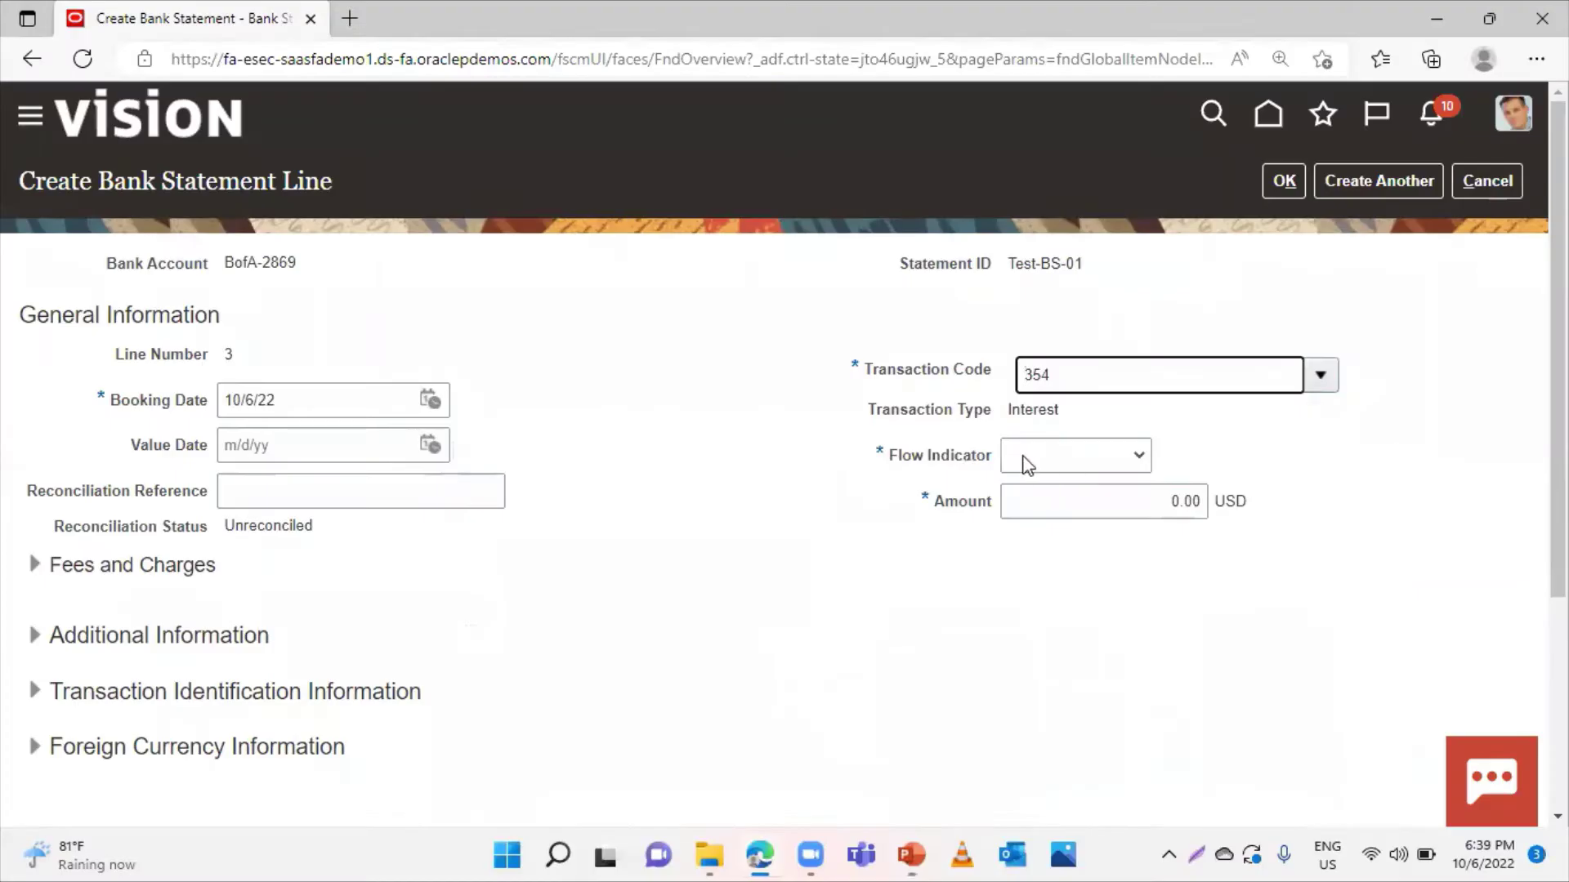
pyautogui.click(1027, 462)
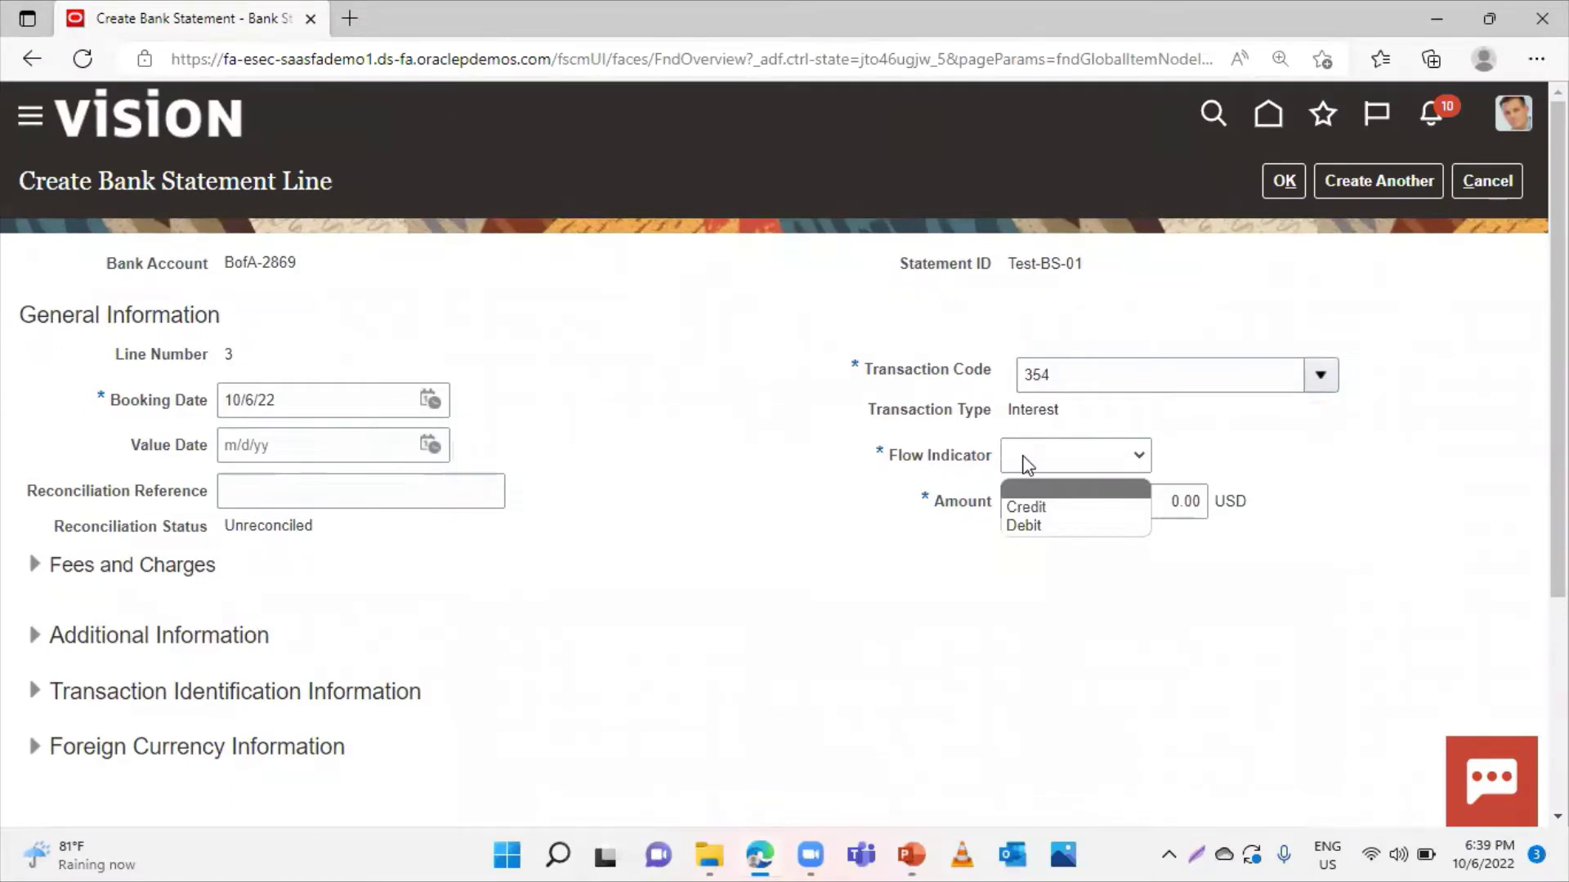
pyautogui.click(1024, 502)
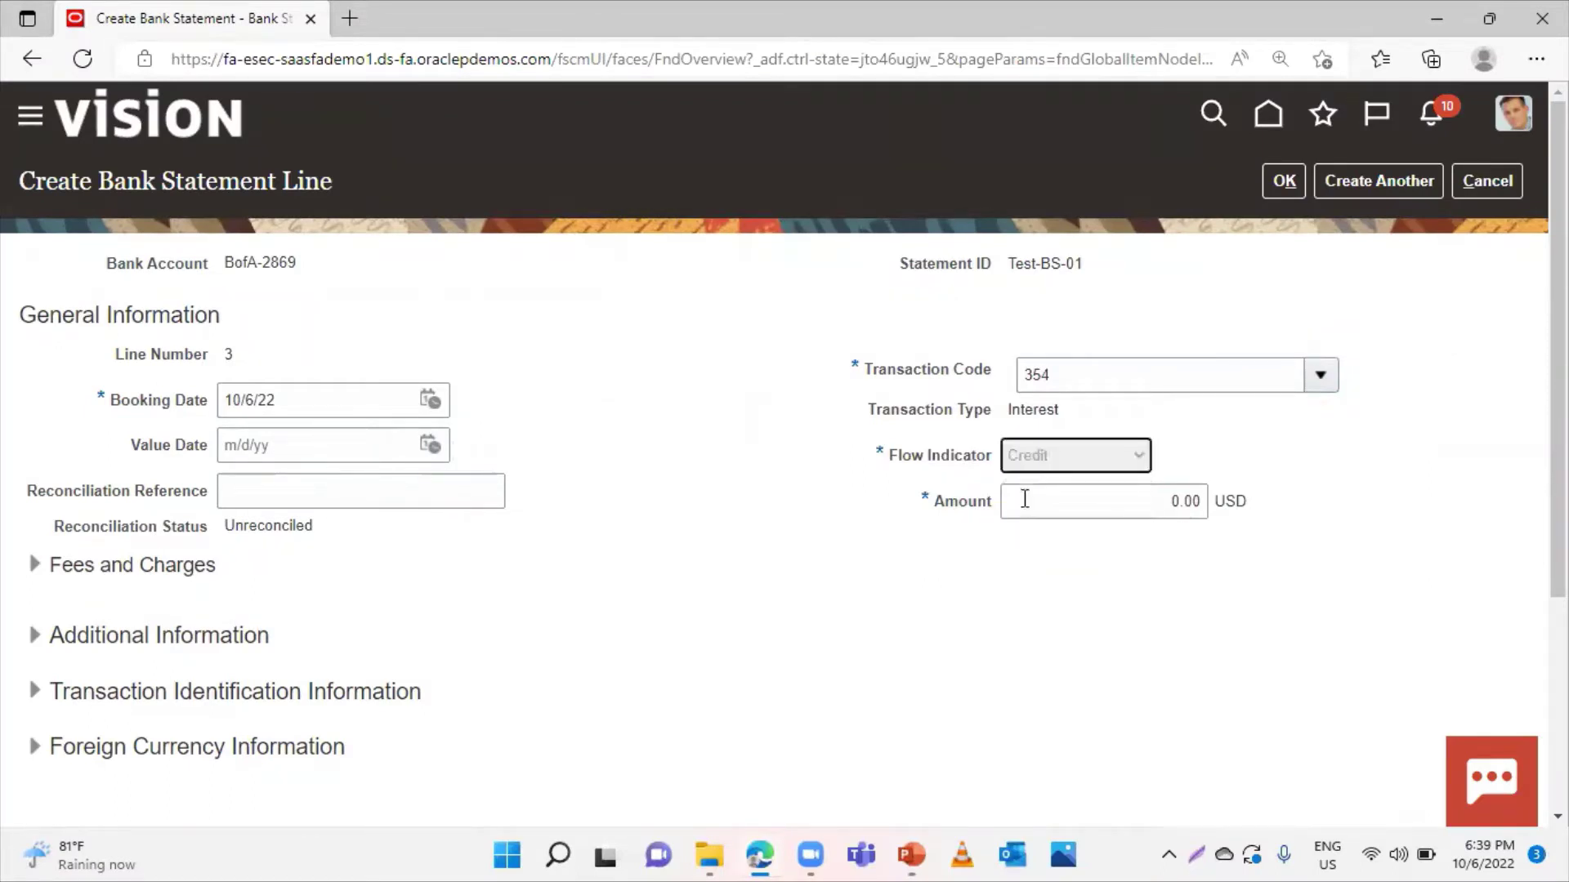
pyautogui.press('Tab')
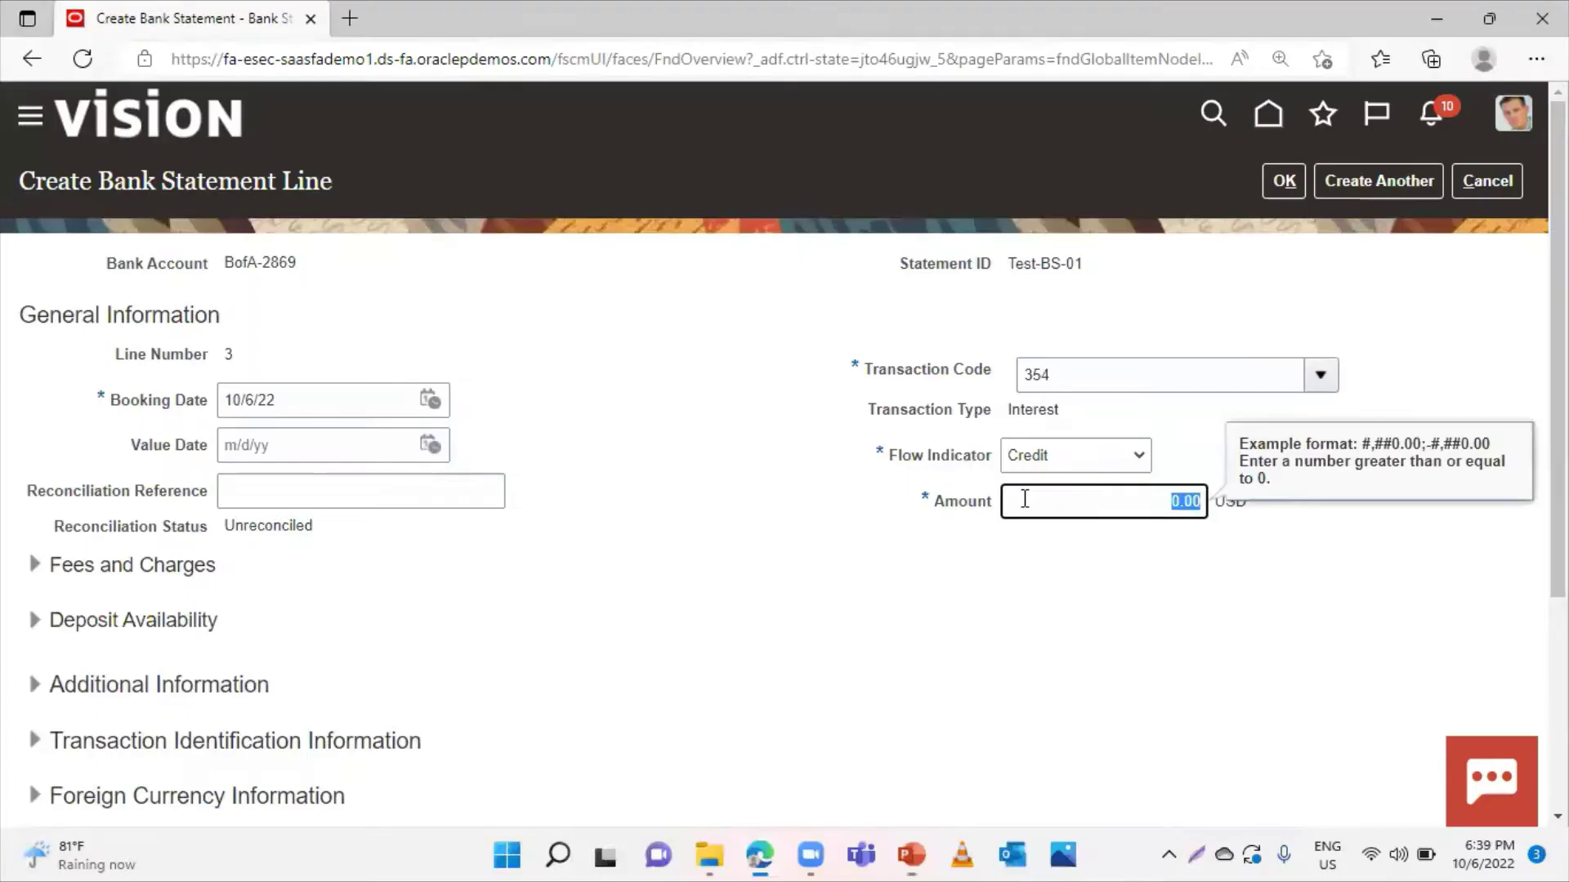
pyautogui.write('500')
pyautogui.click(1355, 178)
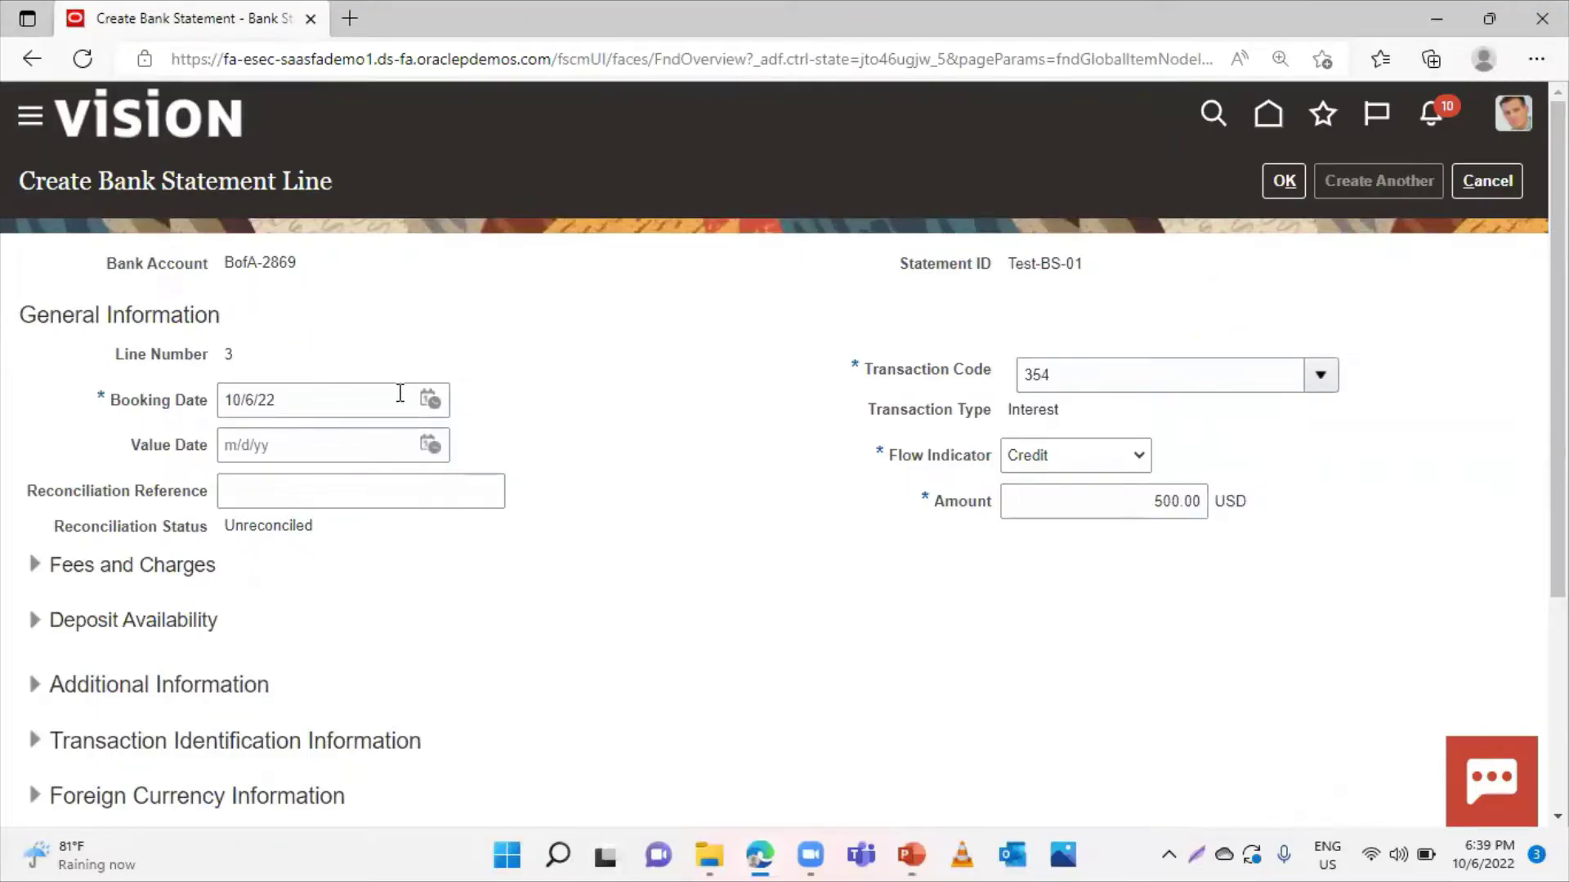
pyautogui.click(430, 400)
# Fill line 4 with booking date 10/6/22, code 304, Debit and amount 1000
pyautogui.click(638, 554)
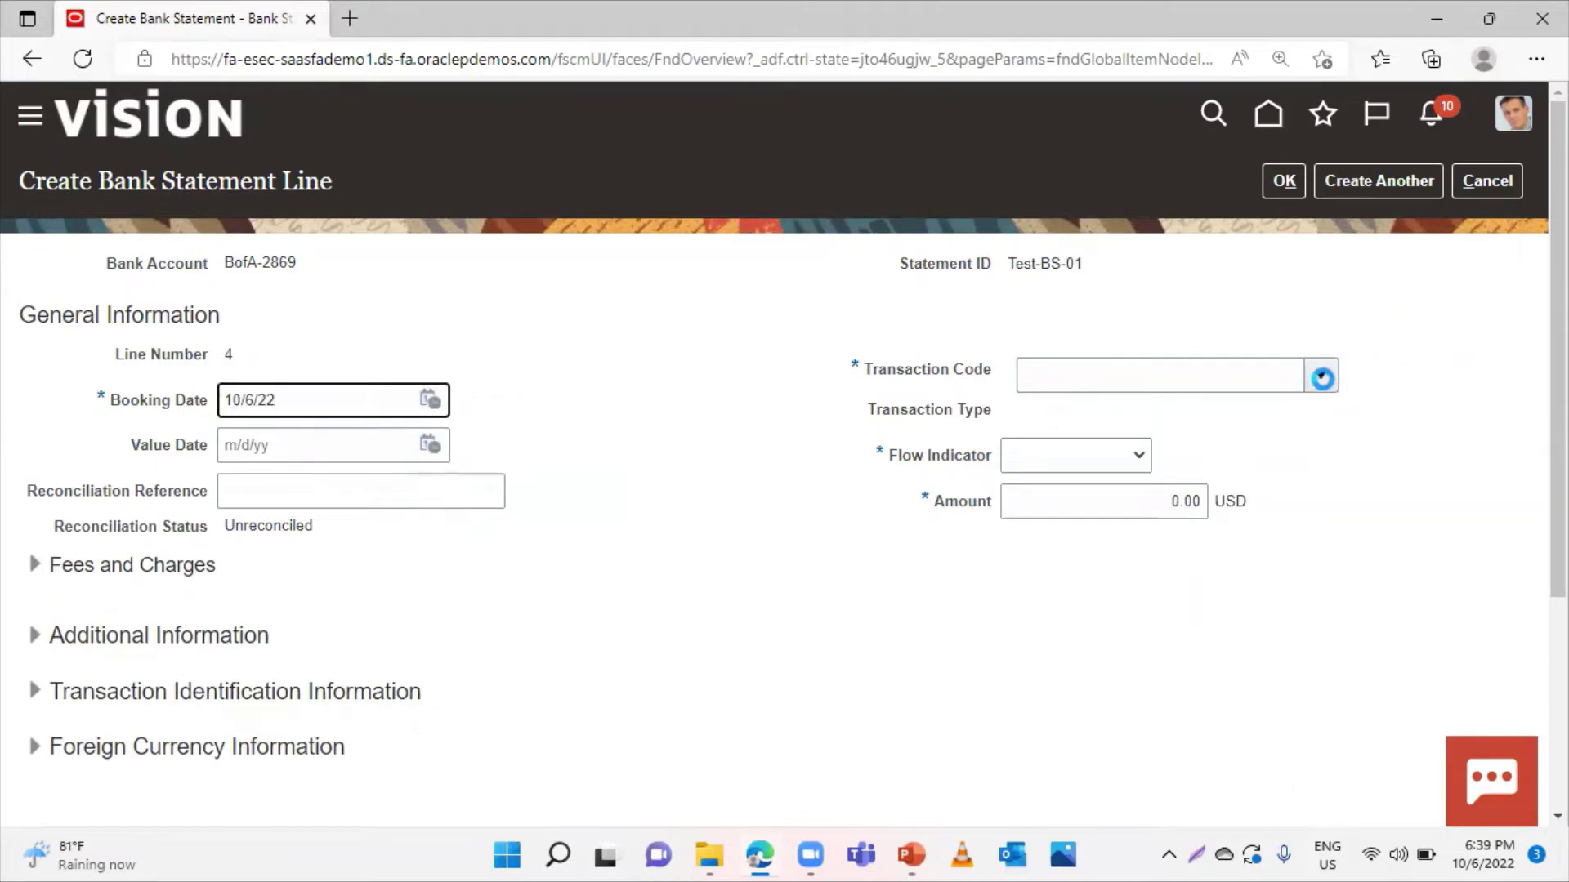
pyautogui.click(1321, 375)
pyautogui.press('Escape')
pyautogui.write('304')
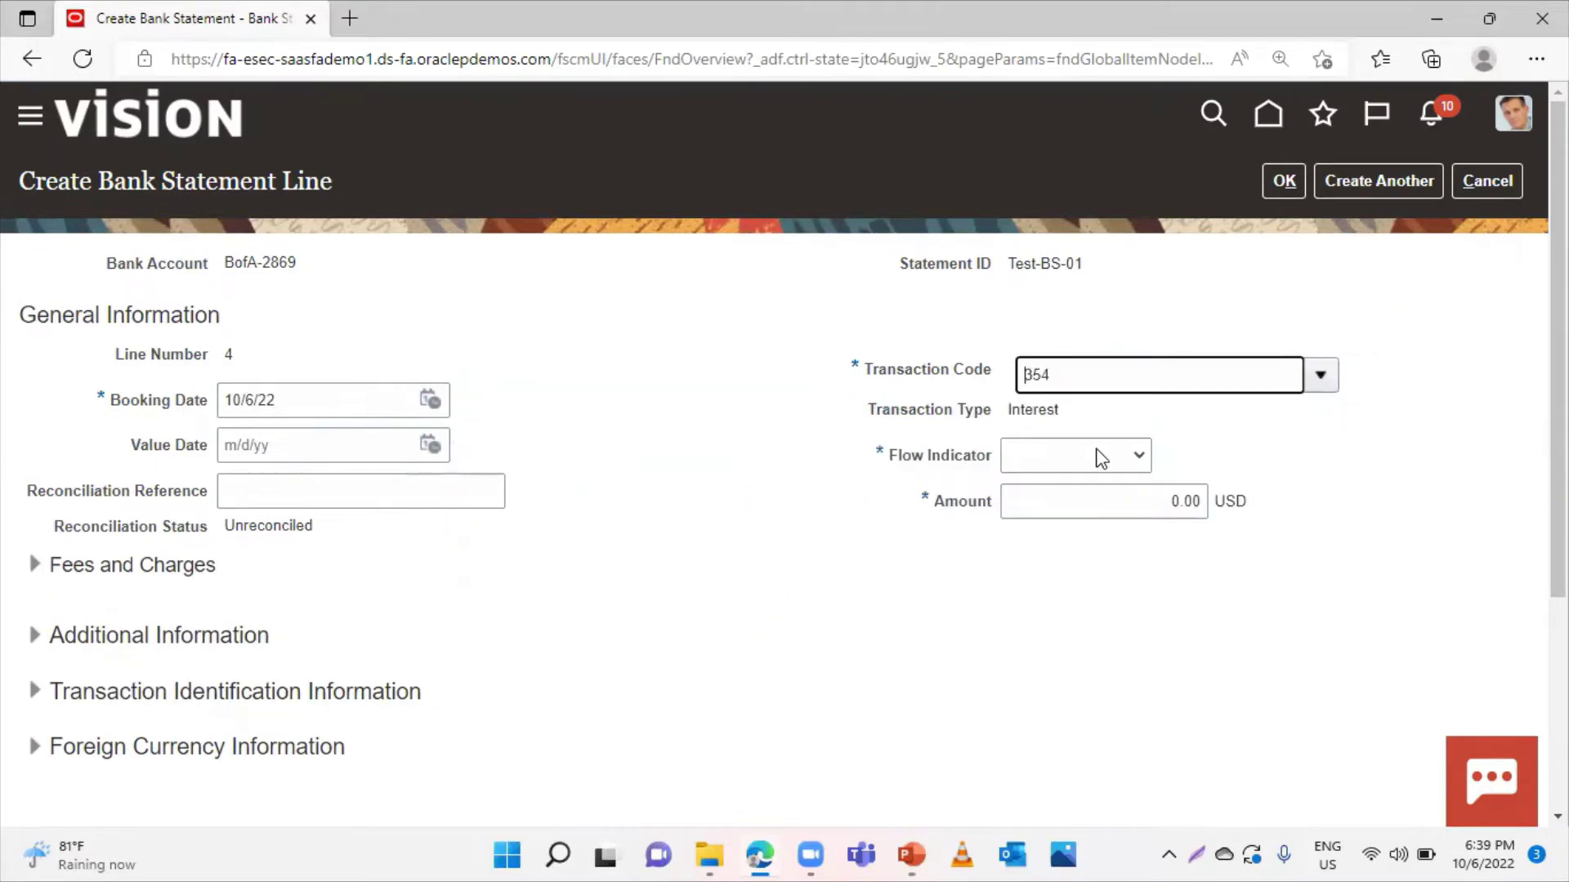
pyautogui.hotkey('alt', 'Tab')
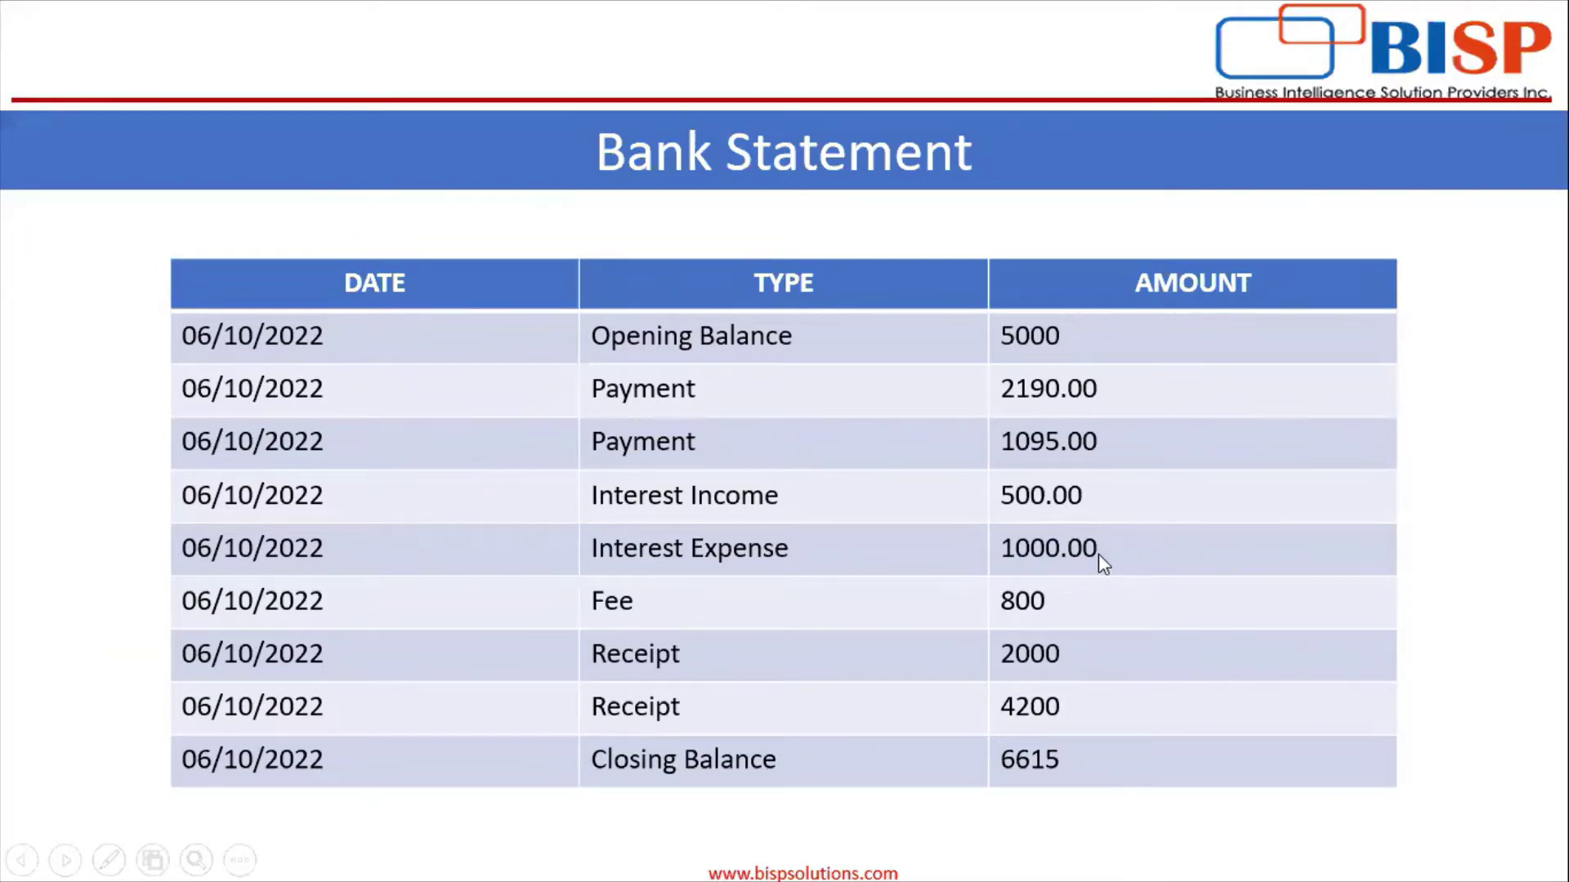
pyautogui.hotkey('alt', 'Tab')
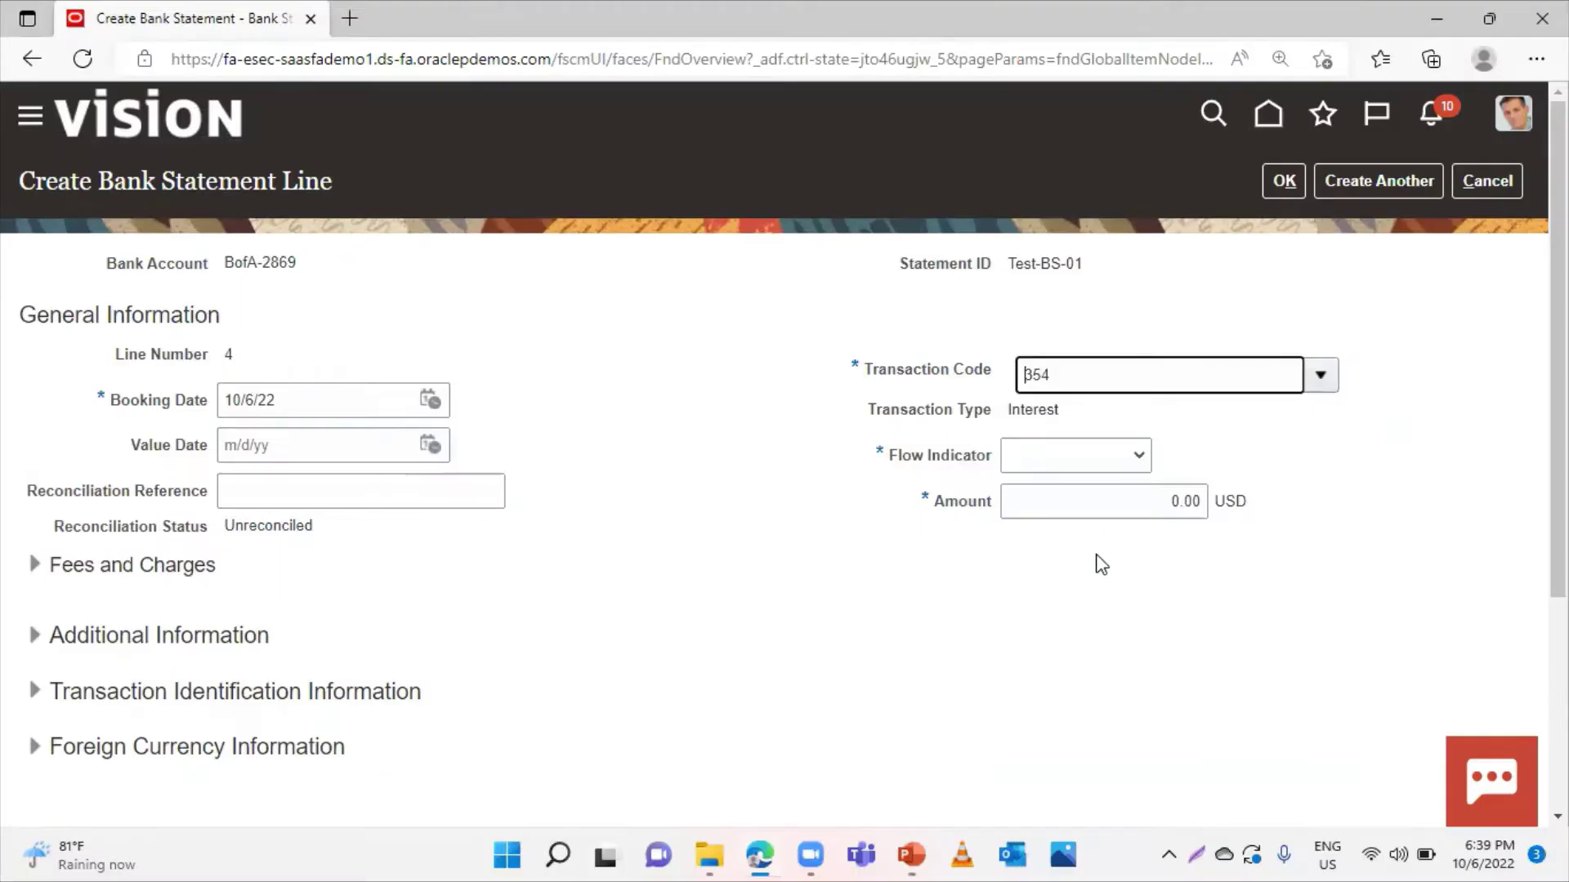
pyautogui.click(1013, 454)
pyautogui.click(1014, 529)
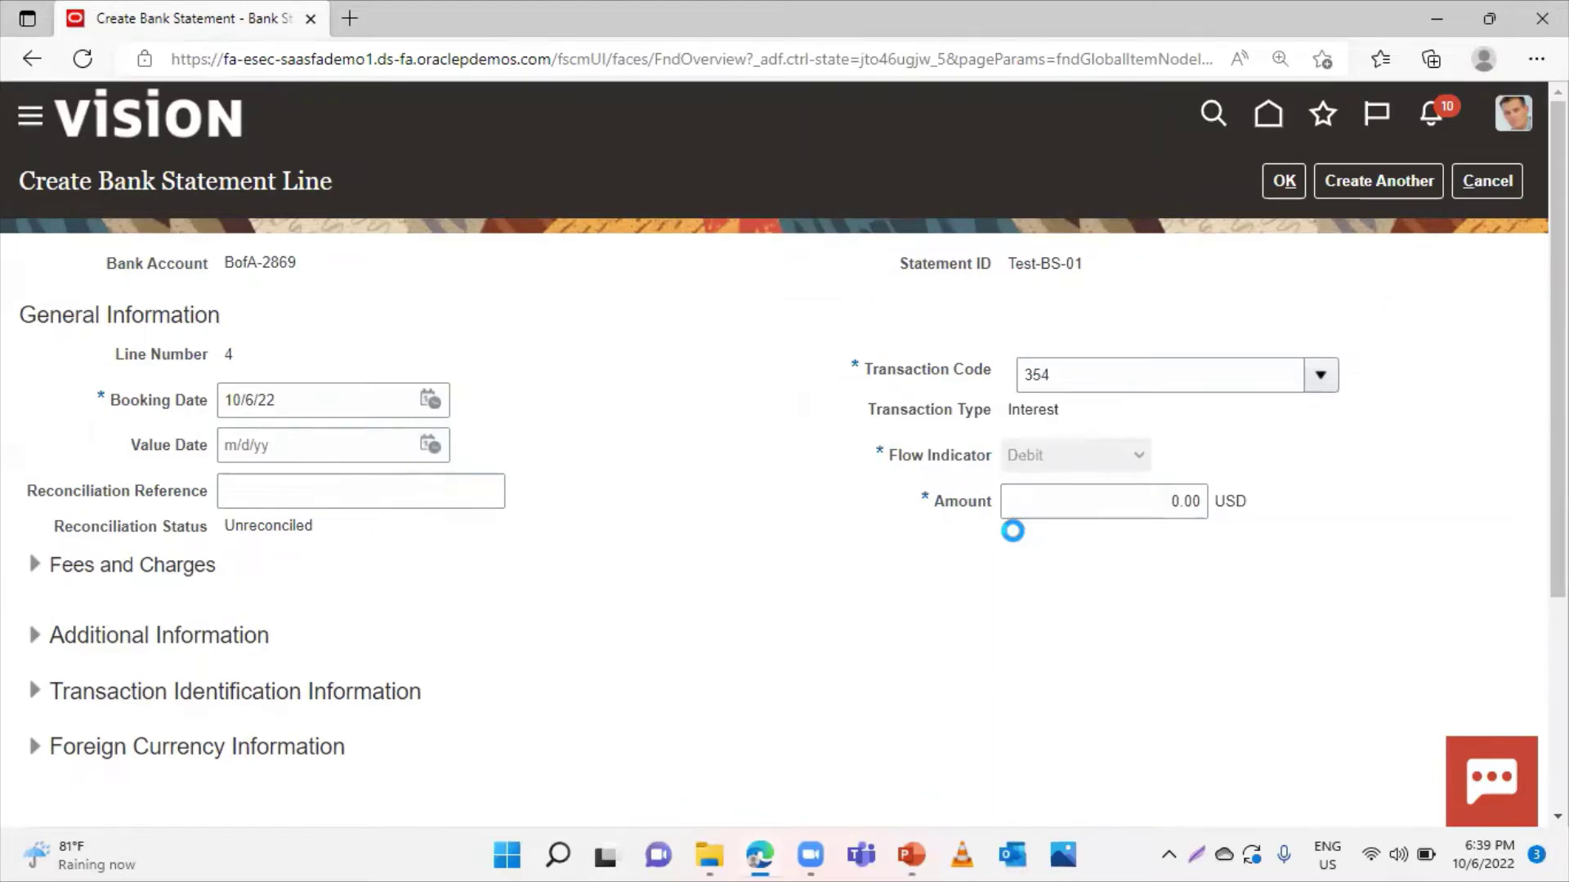
pyautogui.hotkey('alt', 'Tab')
pyautogui.hotkey('alt', 'Tab')
pyautogui.click(1075, 497)
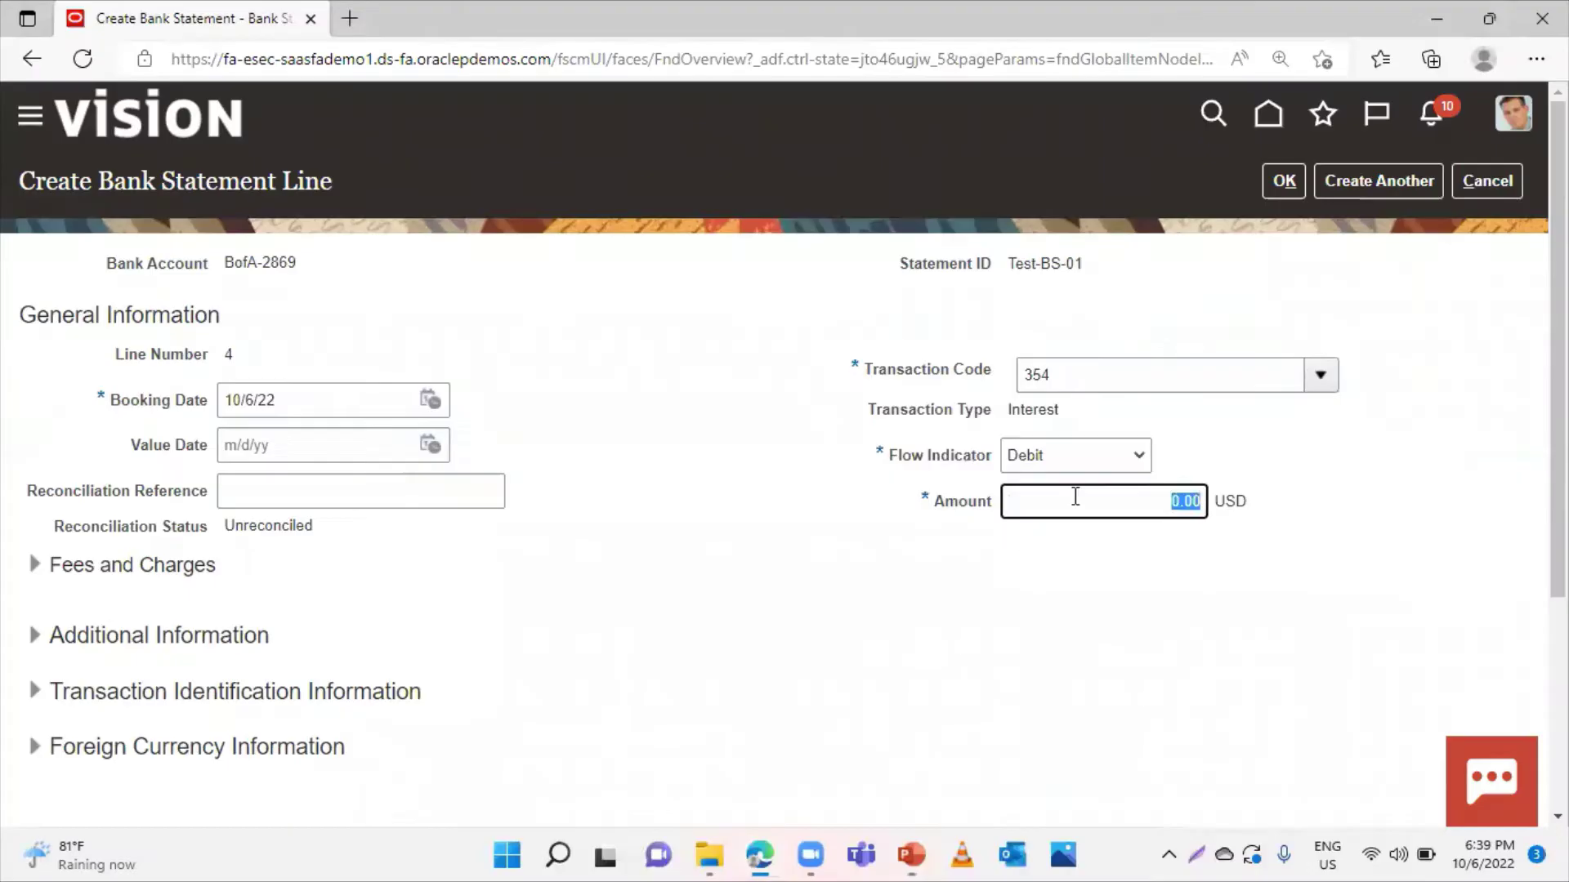
pyautogui.write('1000')
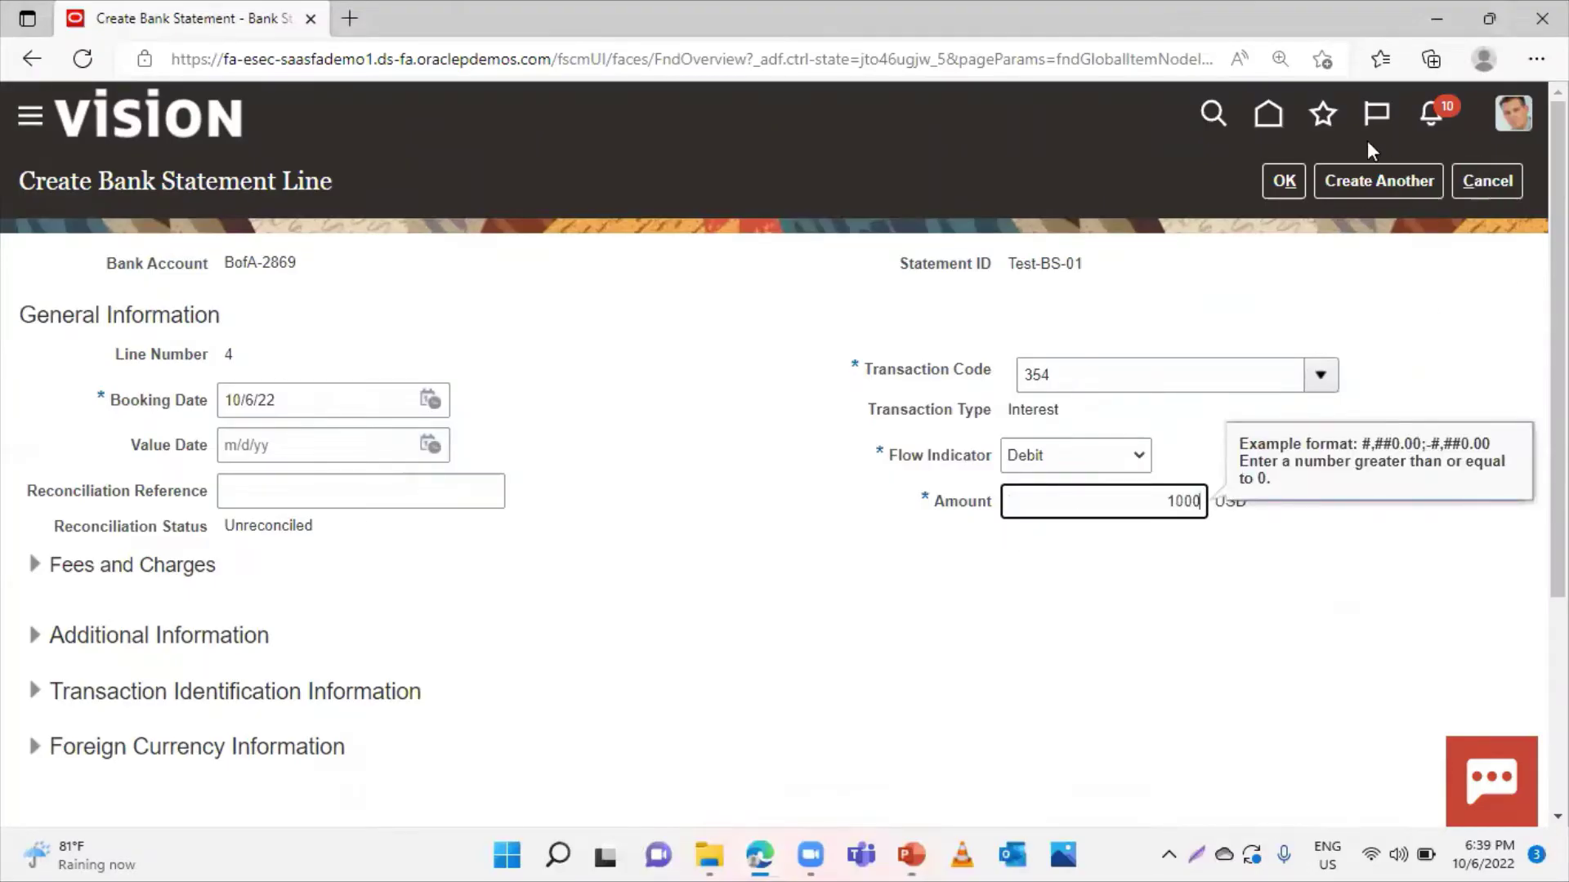
pyautogui.hotkey('alt', 'Tab')
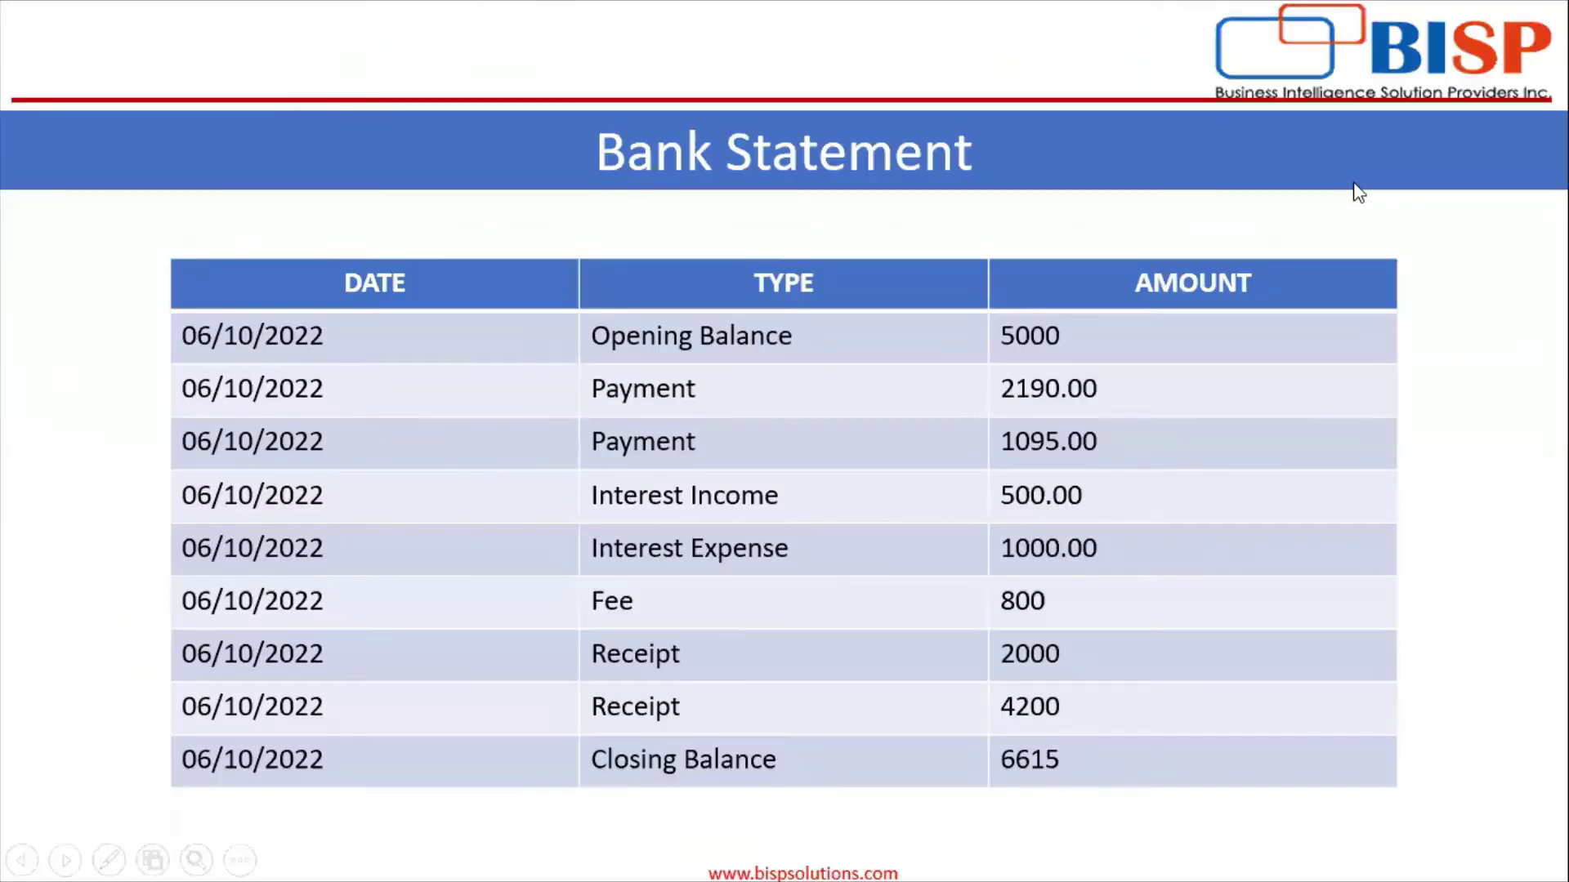
pyautogui.hotkey('alt', 'Tab')
# Add line 5: booking date 10/6/22, code 524 Fee, Debit, 800.00
pyautogui.click(431, 399)
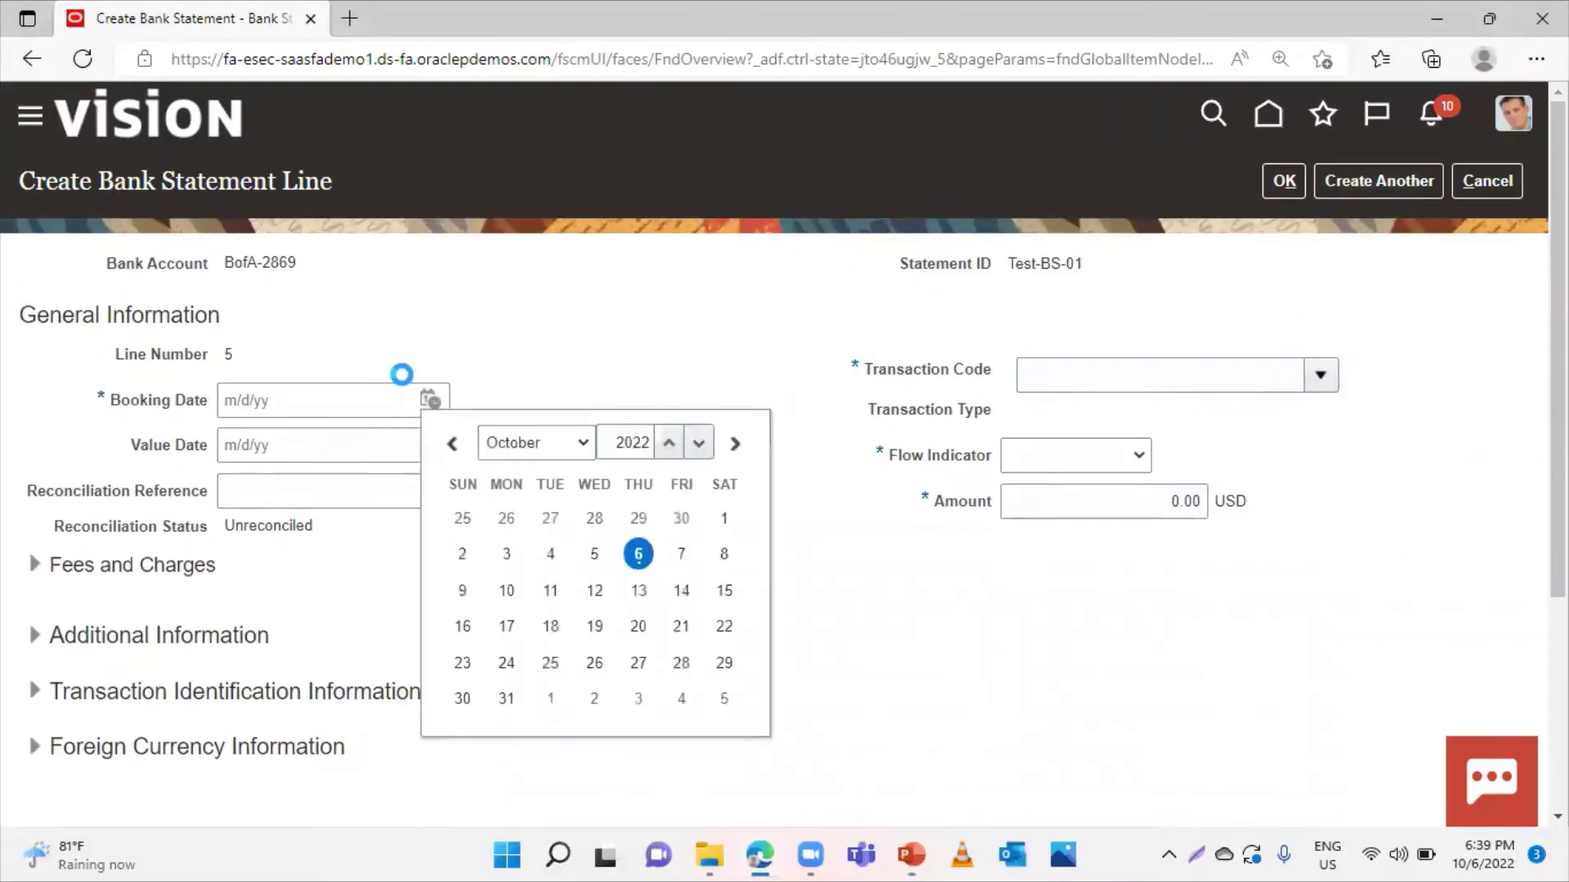
pyautogui.click(637, 550)
pyautogui.click(1321, 389)
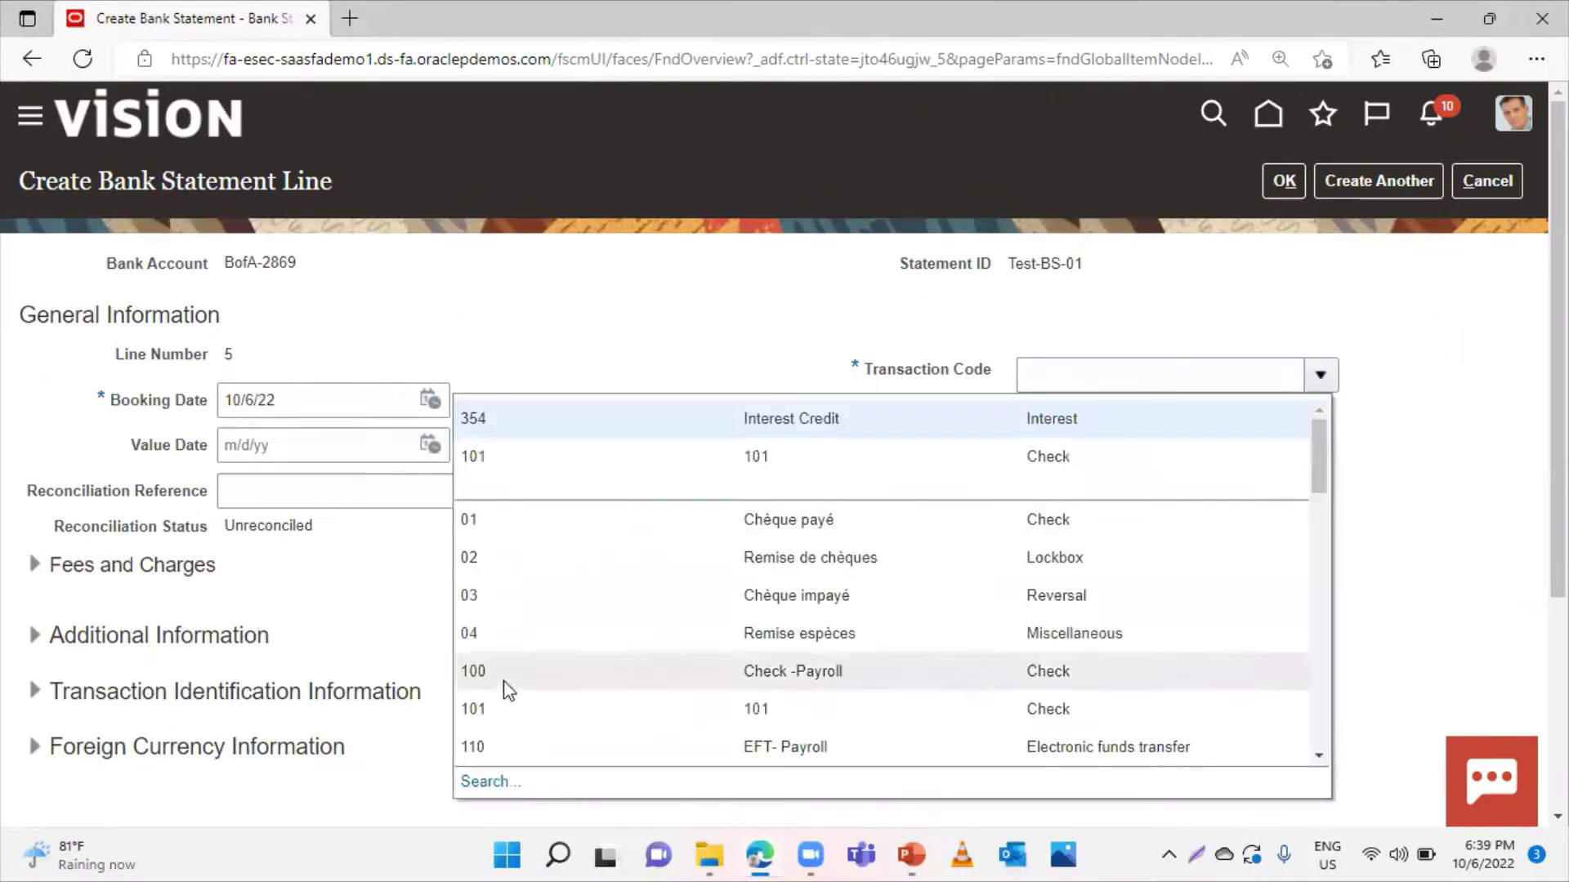
pyautogui.scroll(-5, 788, 630)
pyautogui.scroll(-5, 784, 621)
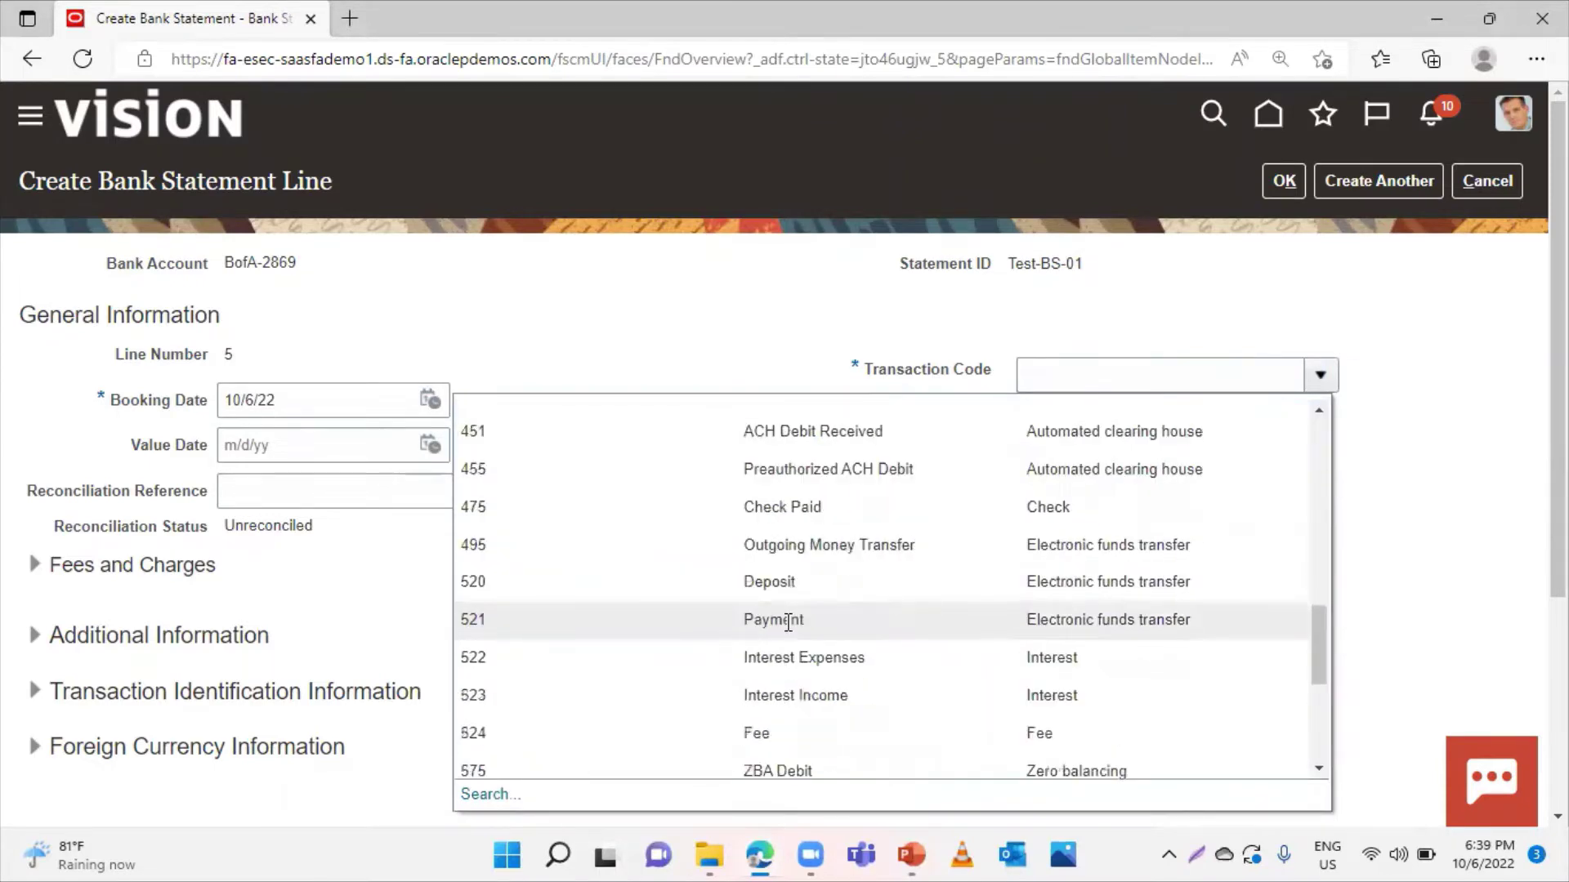
pyautogui.click(719, 728)
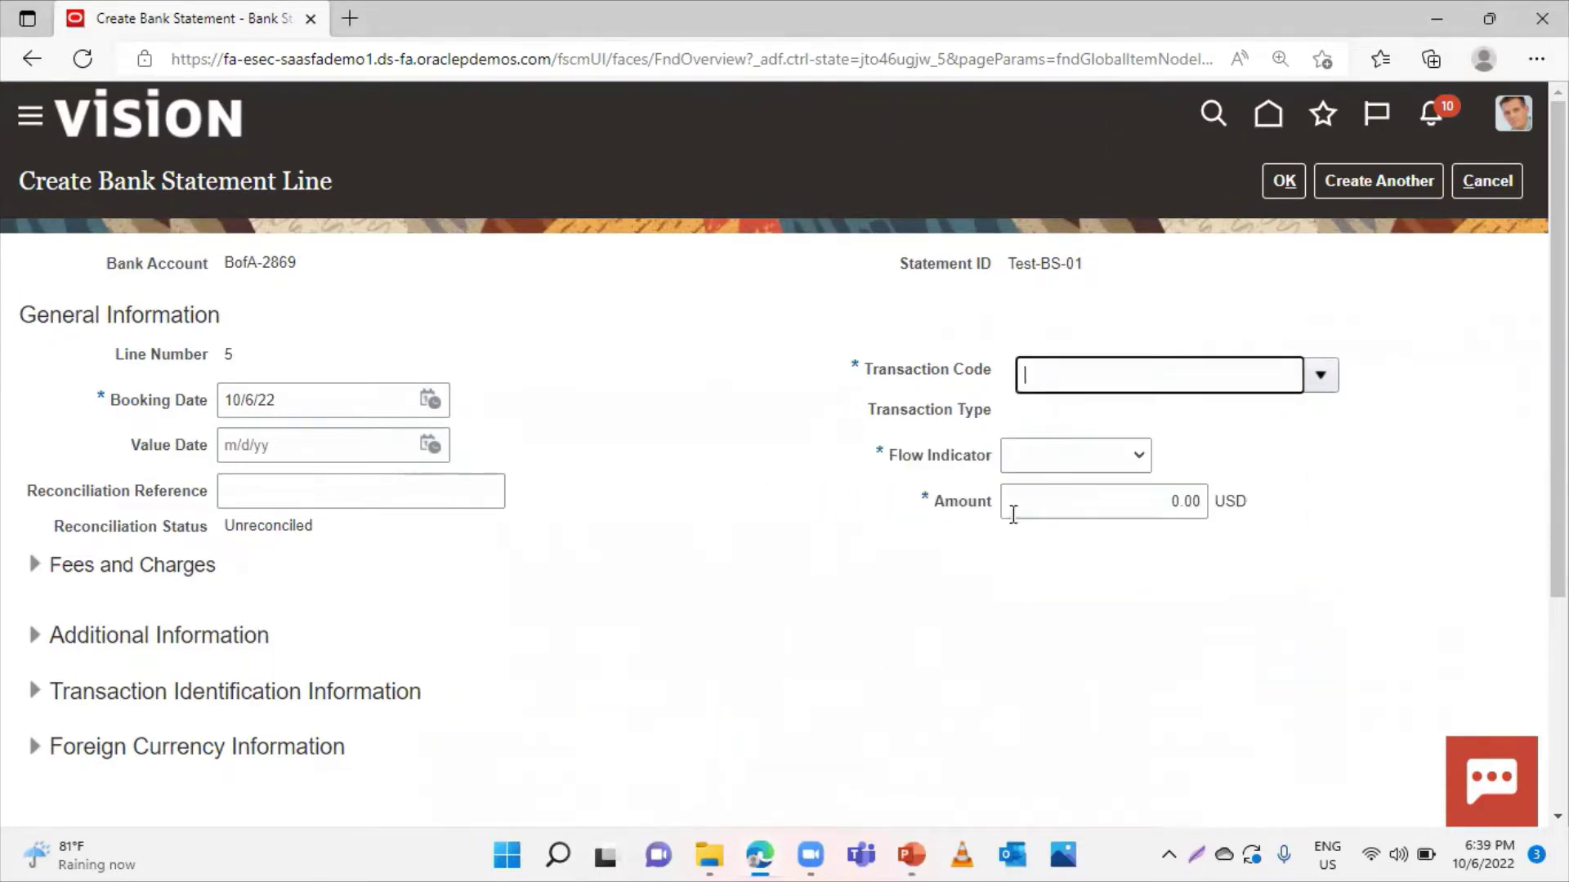
pyautogui.click(1059, 470)
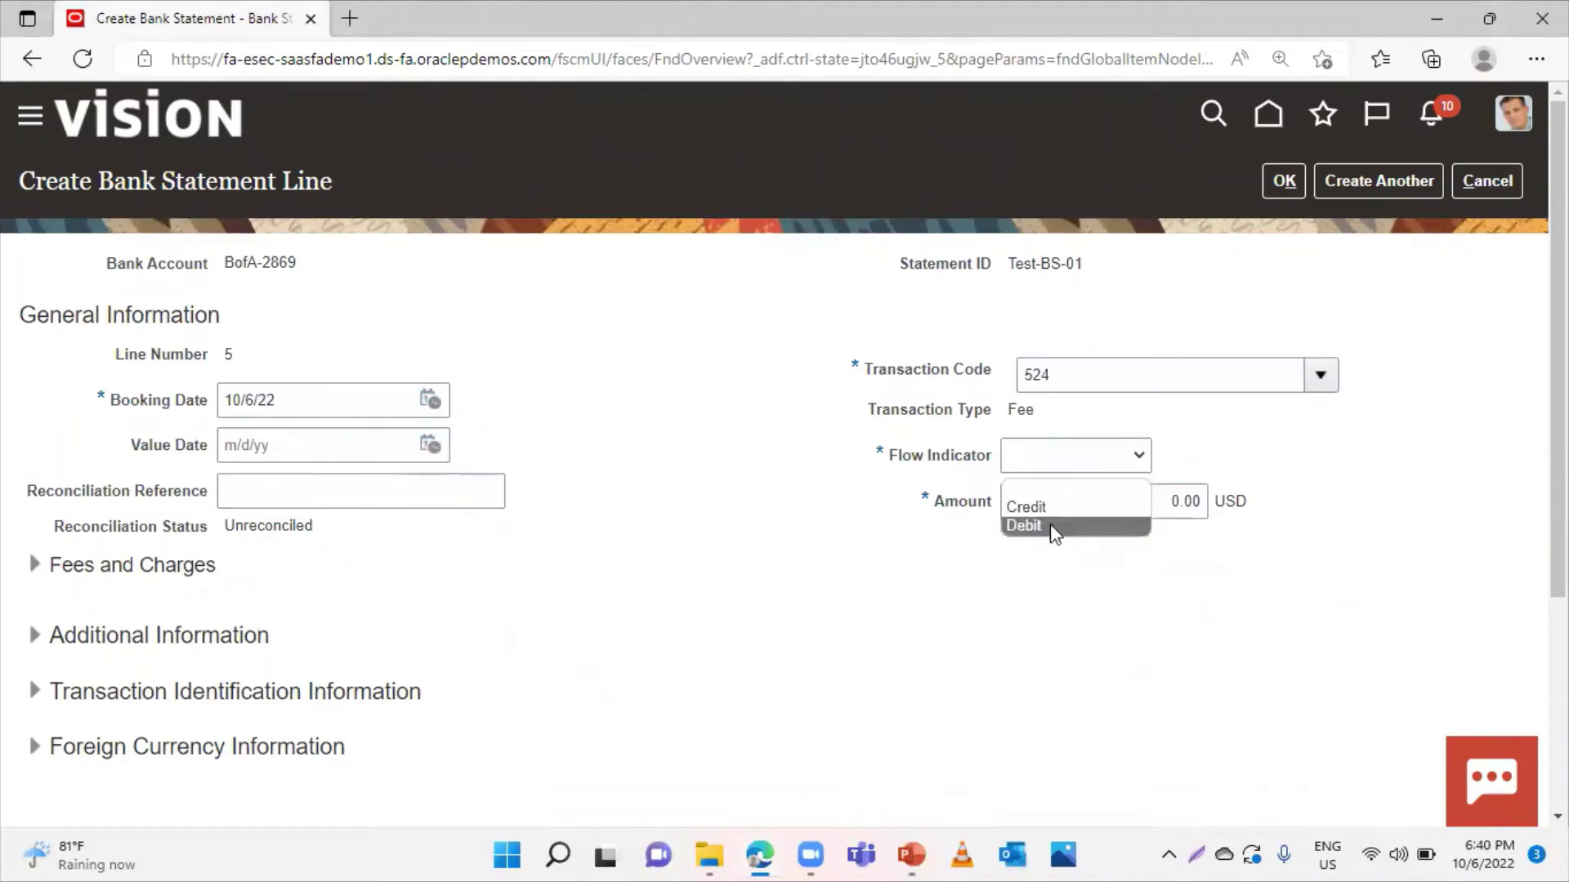
pyautogui.click(1051, 524)
pyautogui.click(1071, 504)
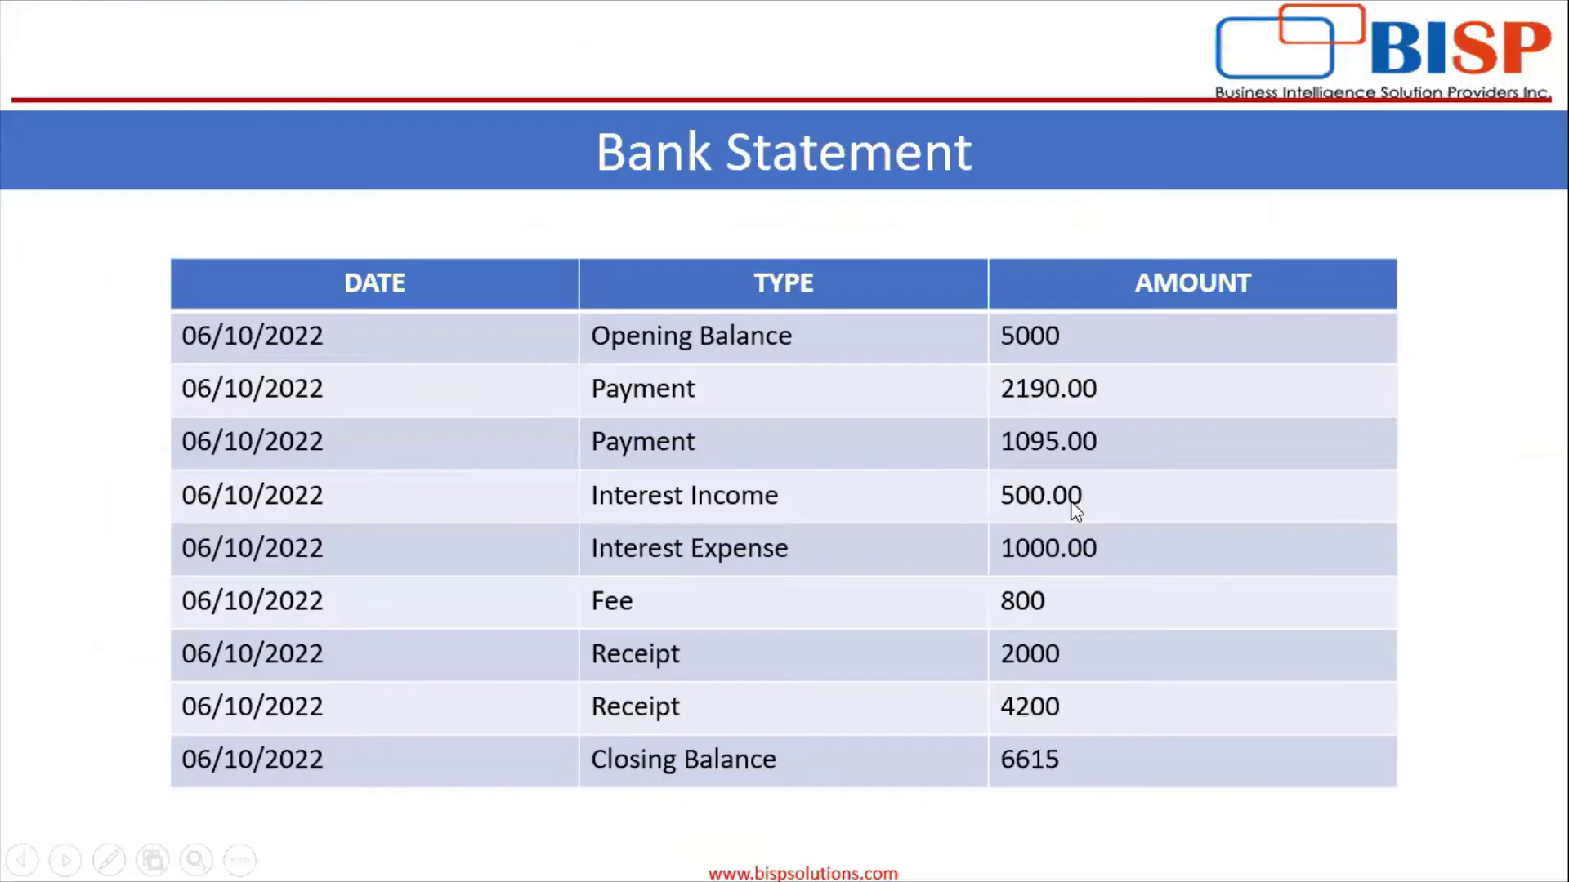
pyautogui.write('800')
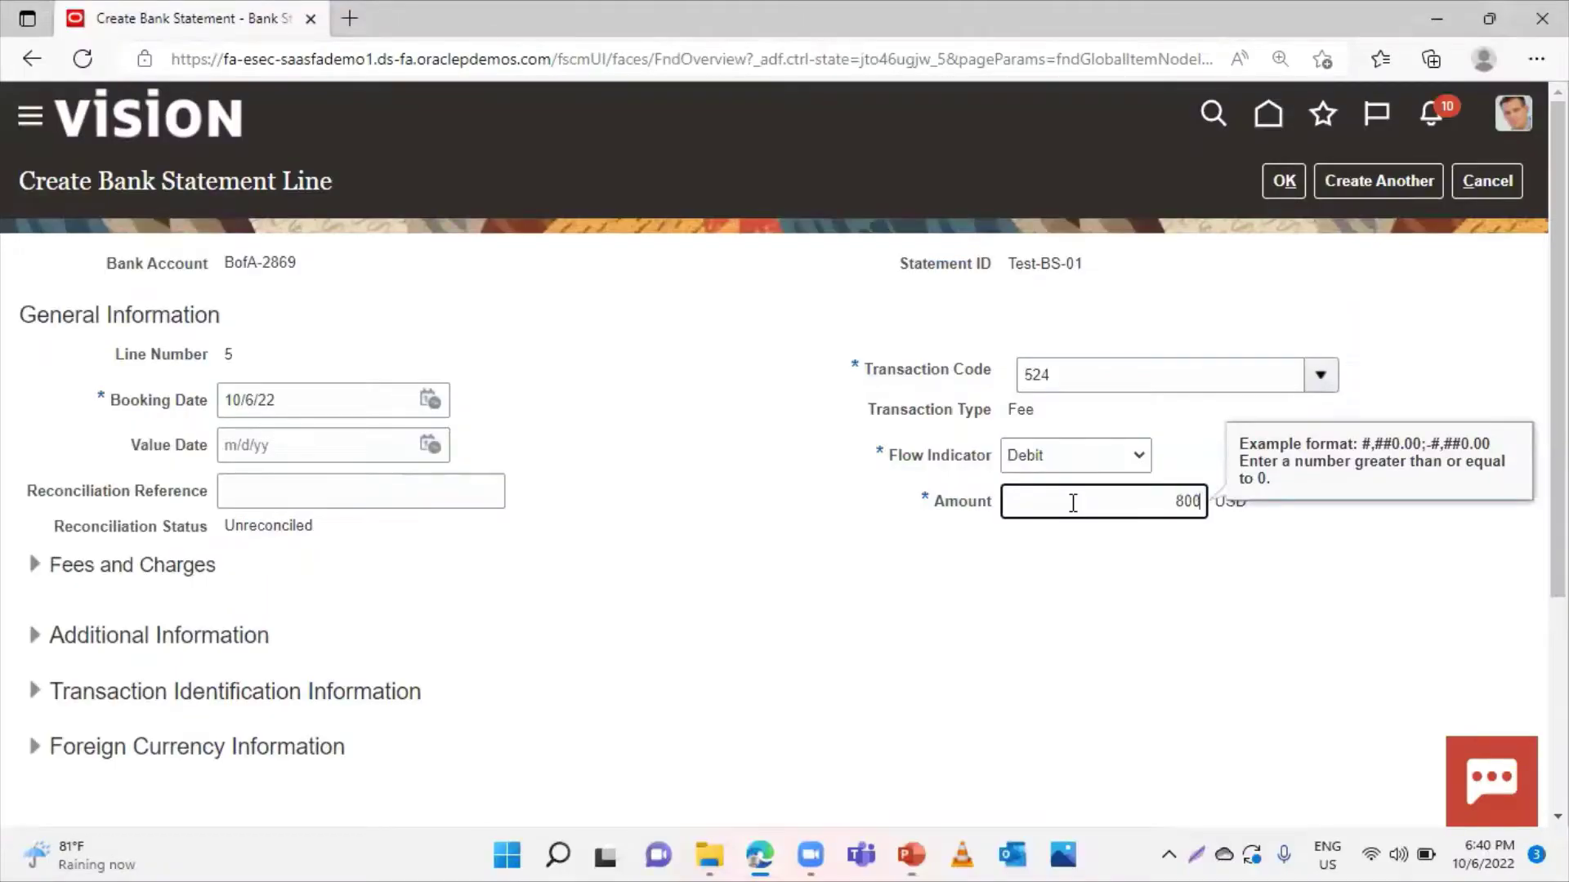
pyautogui.click(1373, 190)
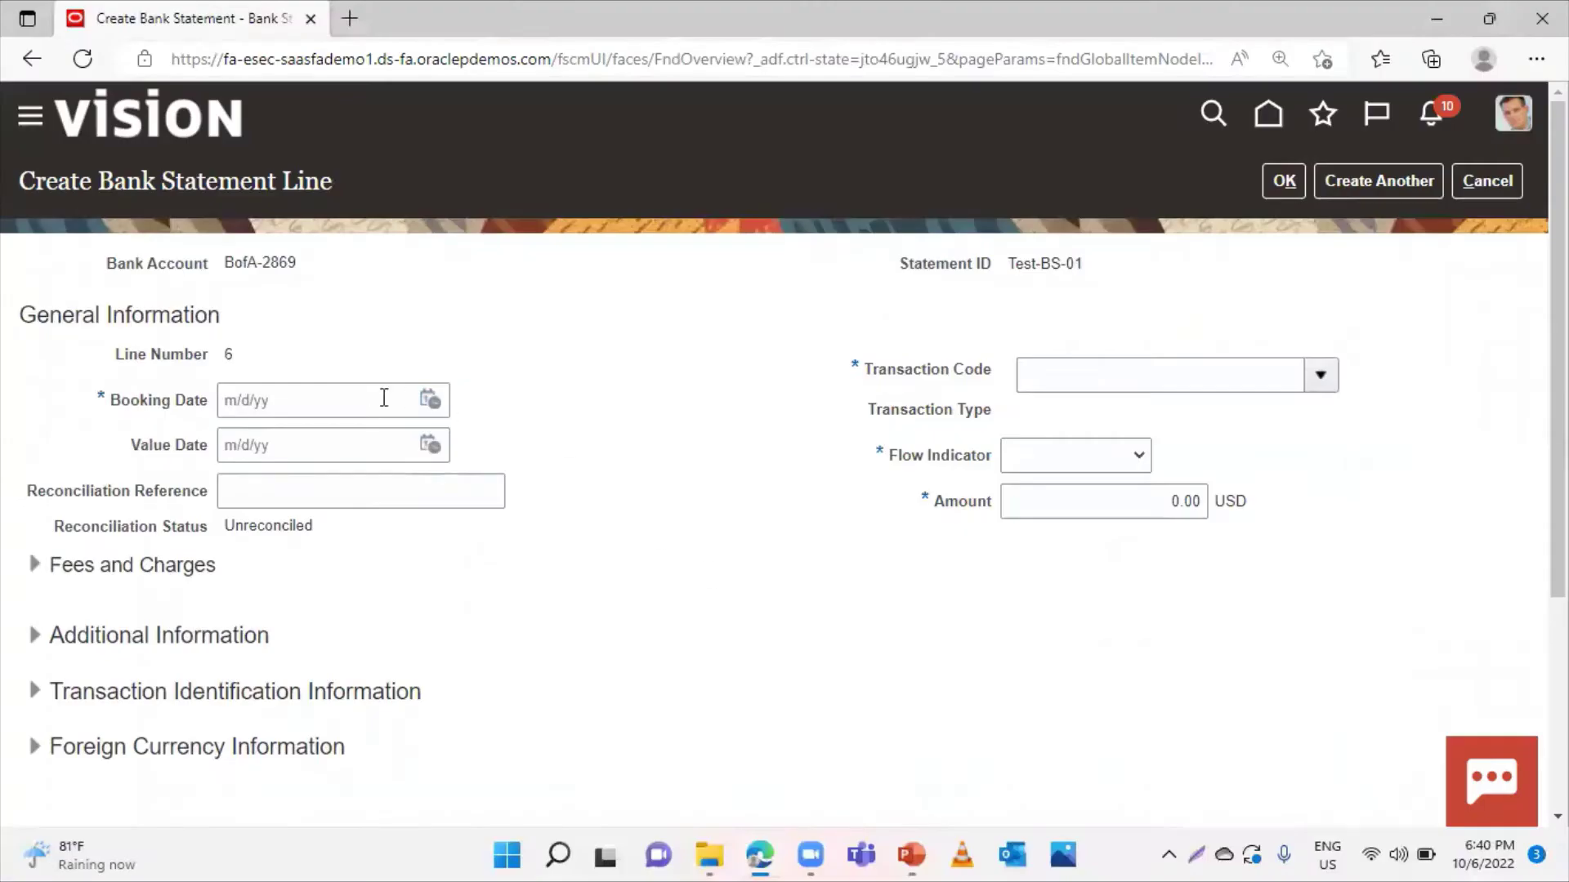
# Add line 6: booking date 10/6/22, code 222 Receipt, Credit, 2,000.00
pyautogui.click(428, 400)
pyautogui.click(638, 554)
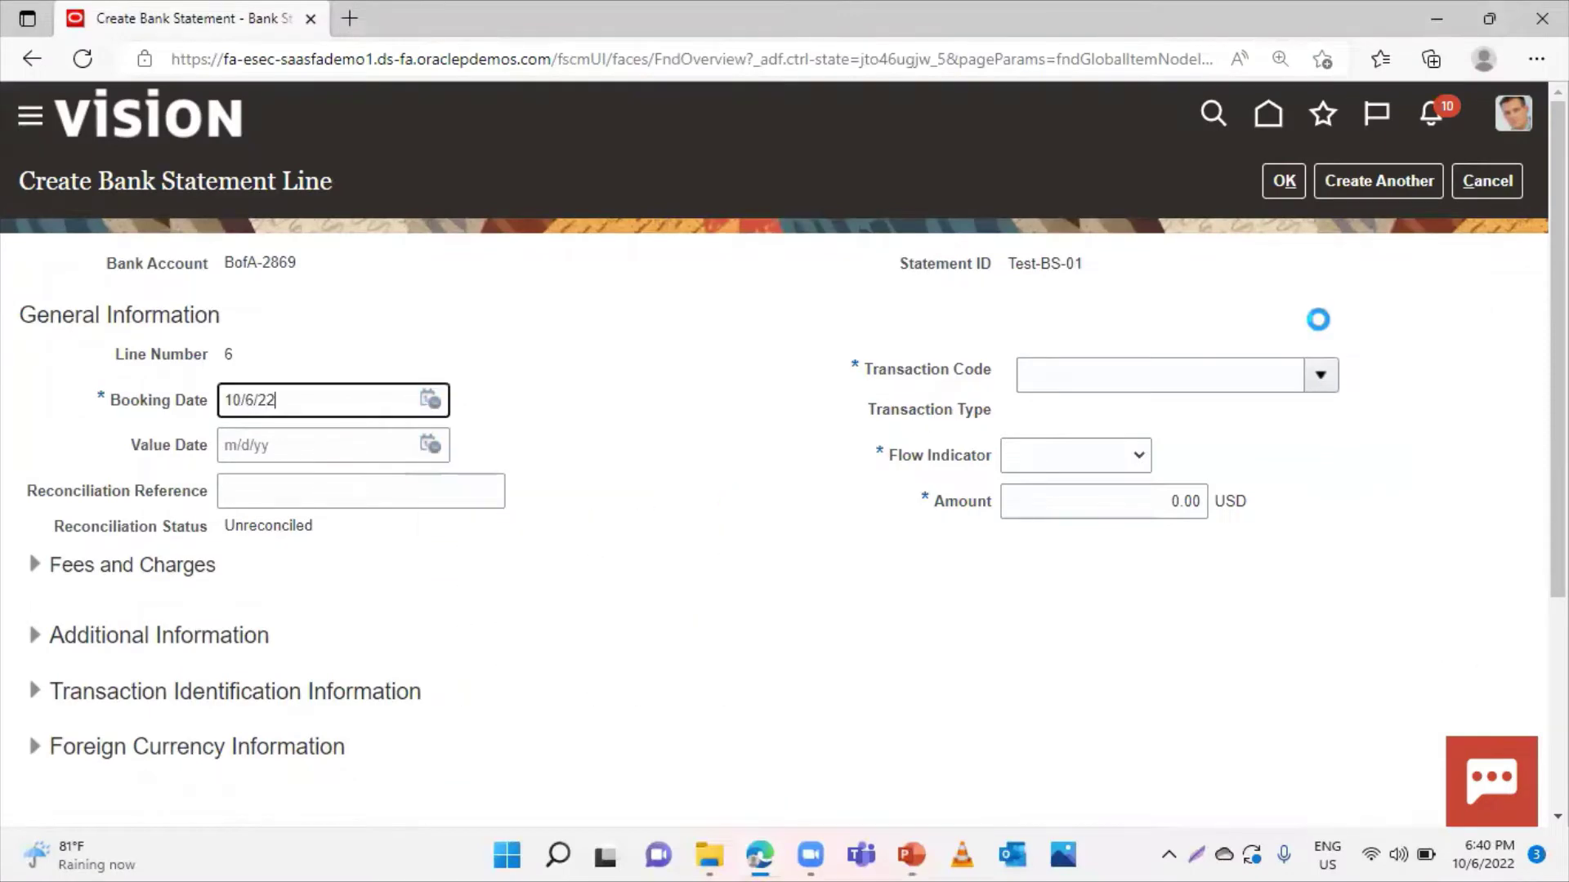
pyautogui.click(1320, 384)
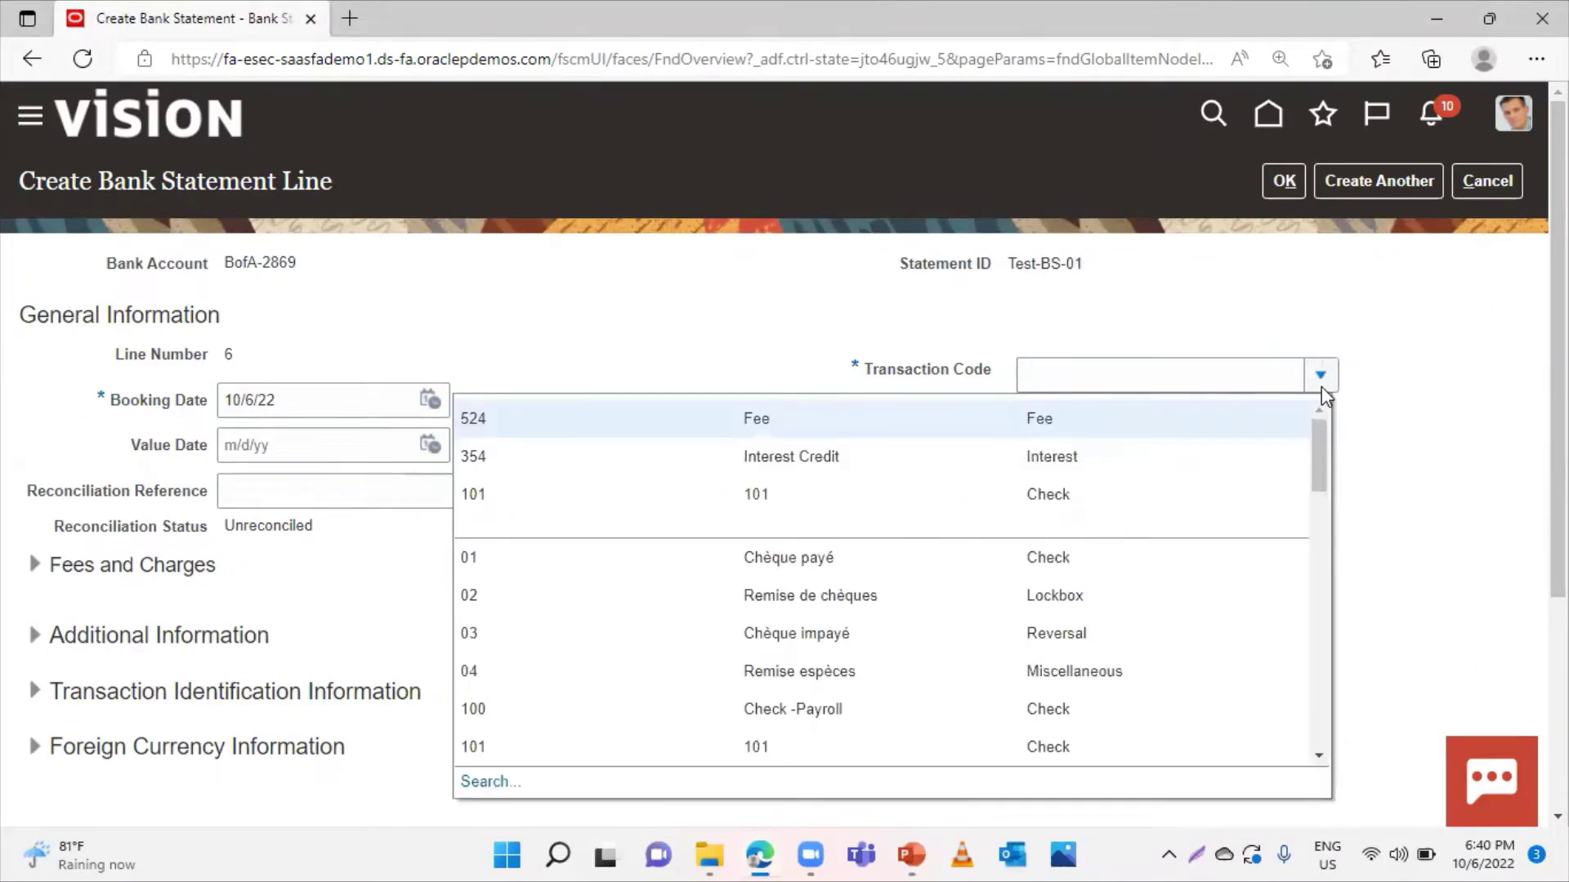
pyautogui.scroll(-2, 981, 605)
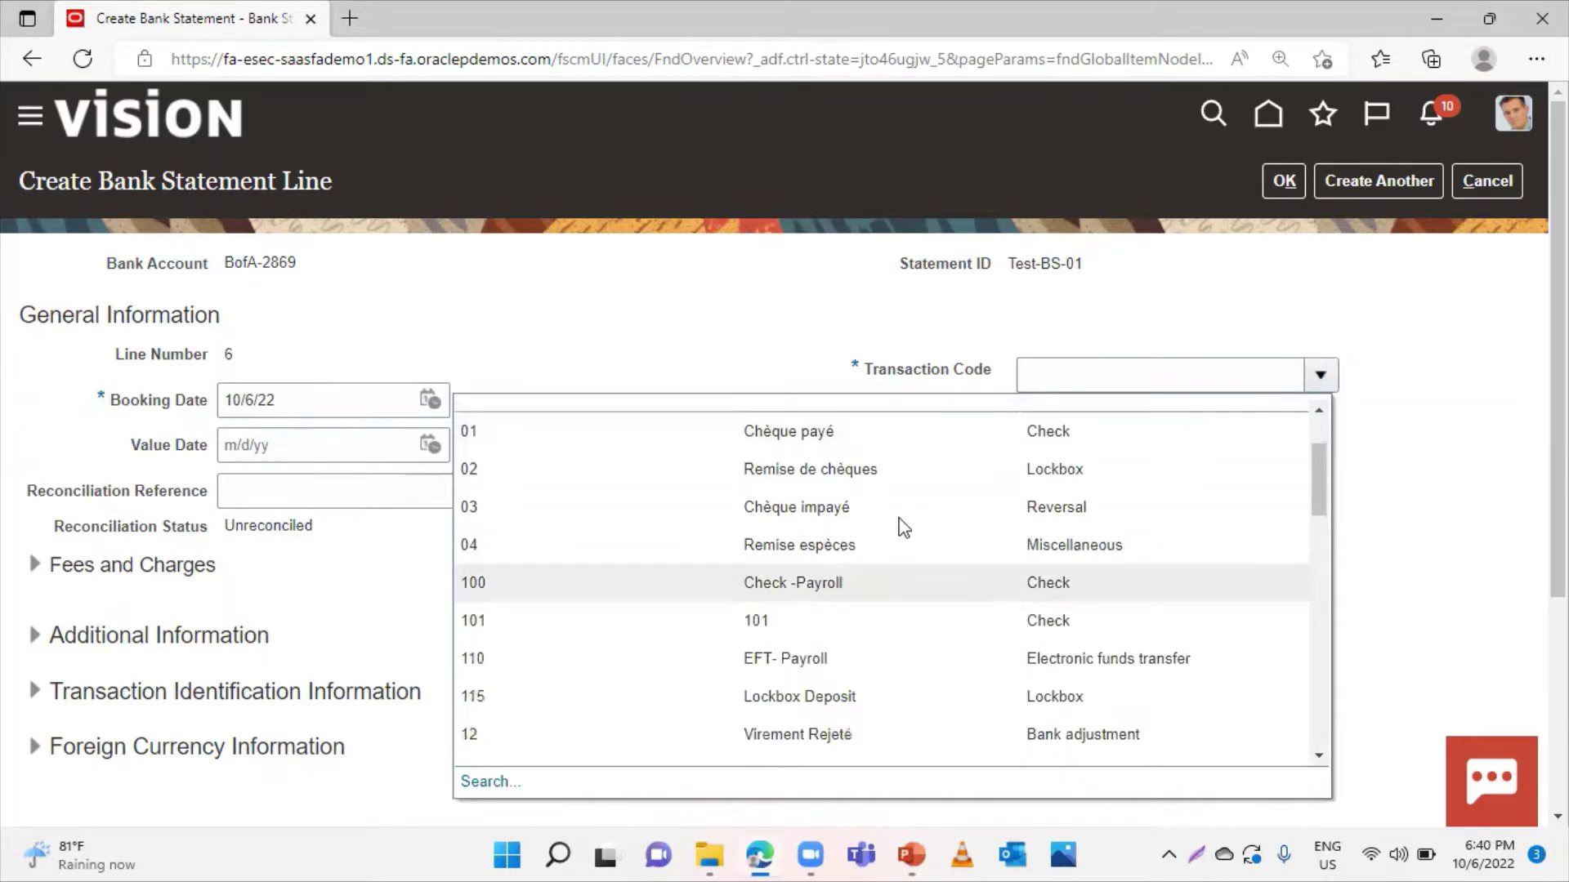
pyautogui.scroll(-1, 972, 474)
pyautogui.scroll(-3, 972, 474)
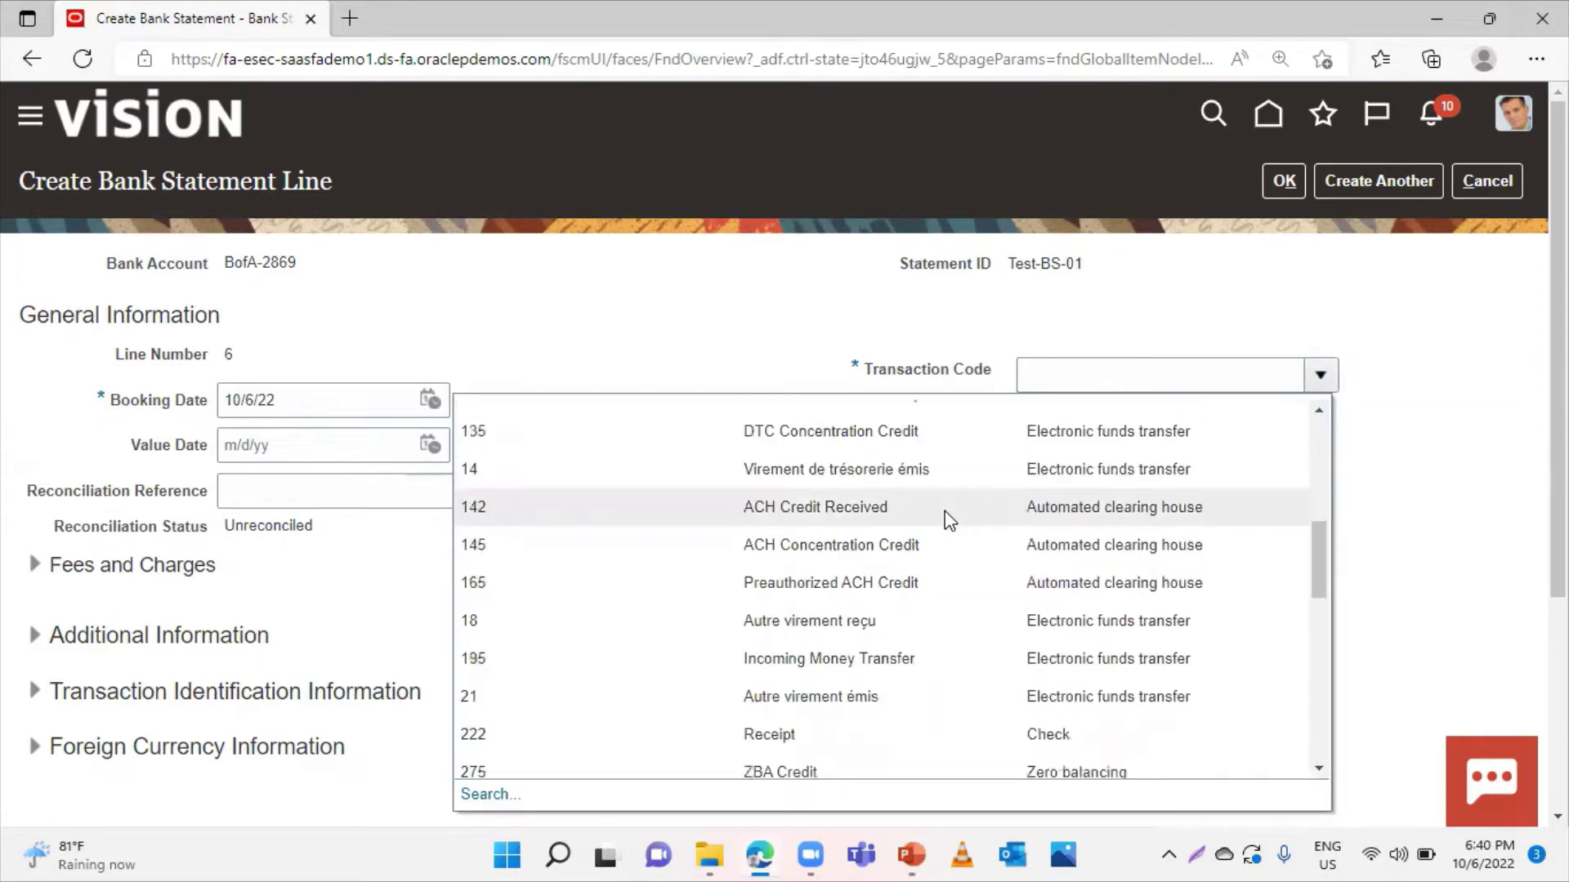
pyautogui.click(755, 732)
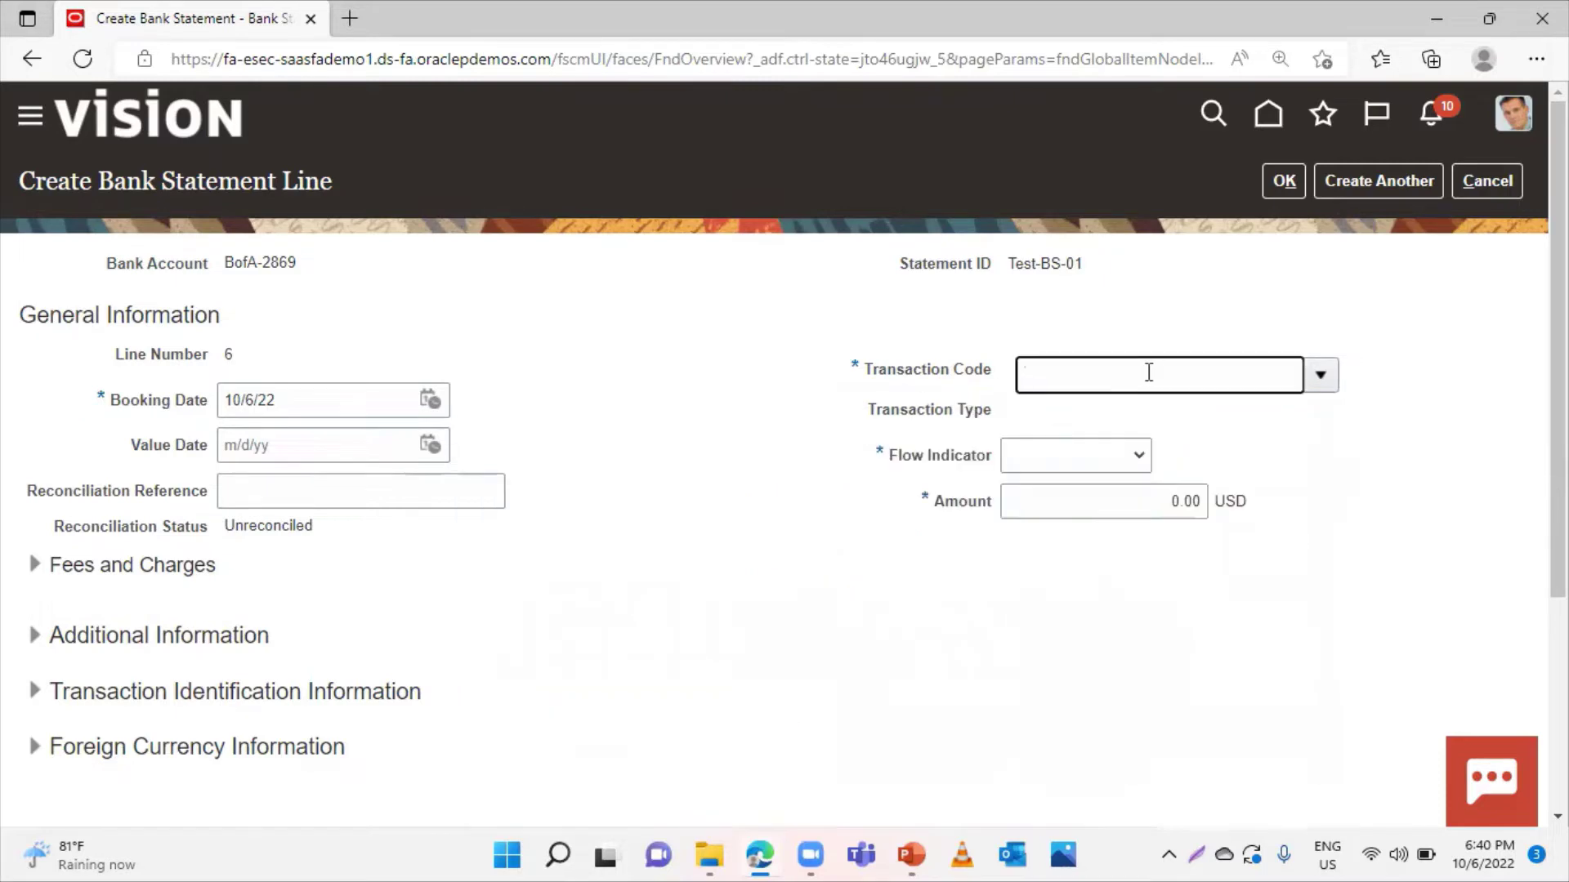
pyautogui.click(1324, 379)
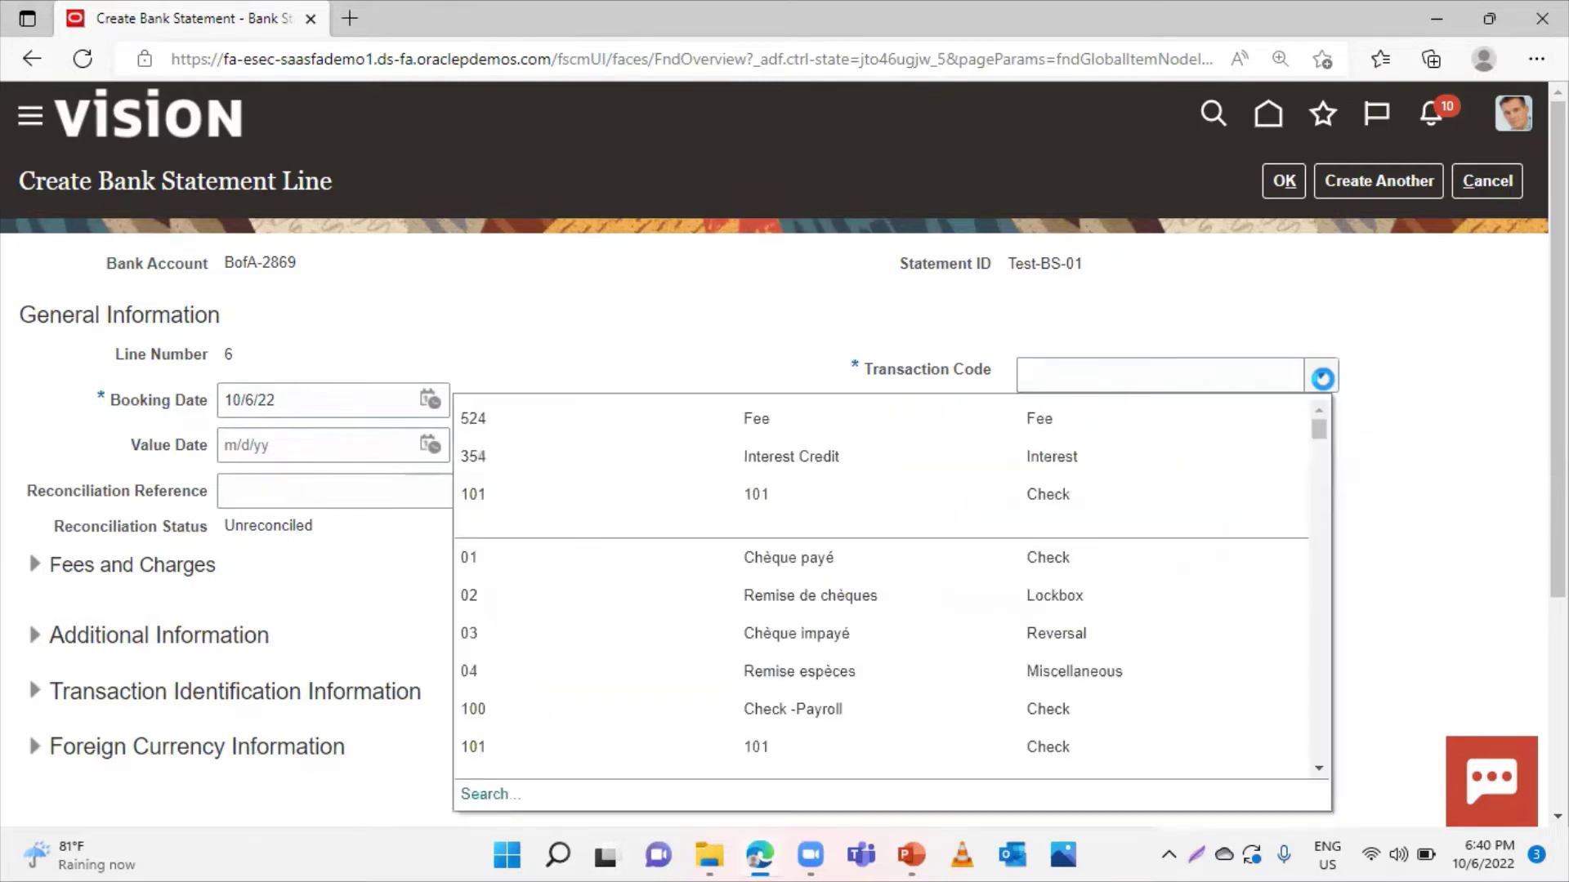
pyautogui.click(897, 613)
pyautogui.scroll(-2, 901, 588)
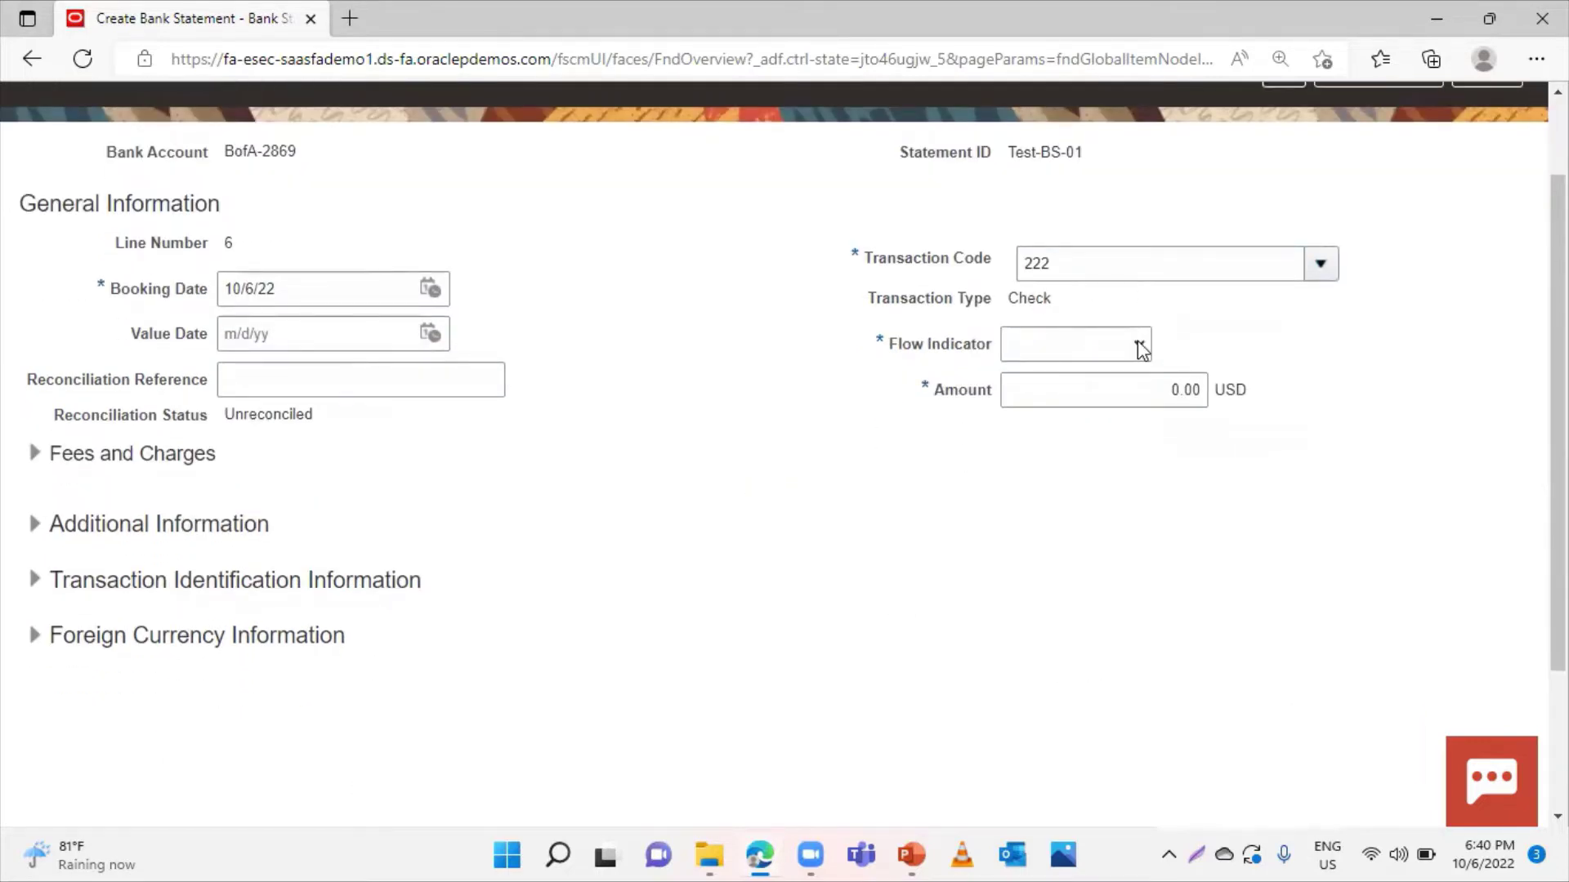
pyautogui.click(1113, 343)
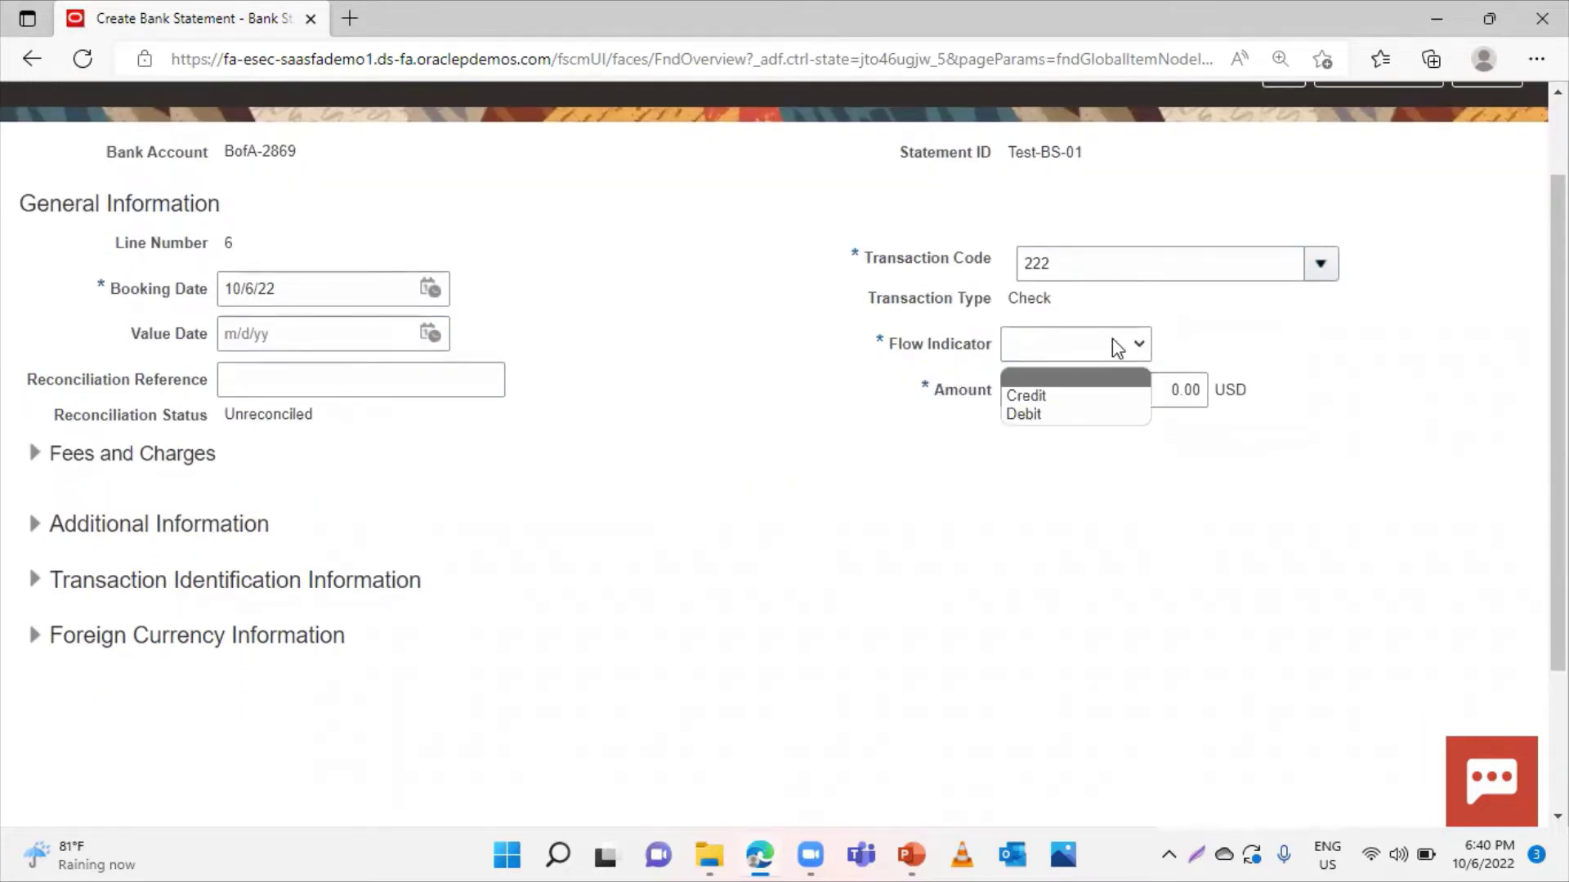
pyautogui.click(1052, 403)
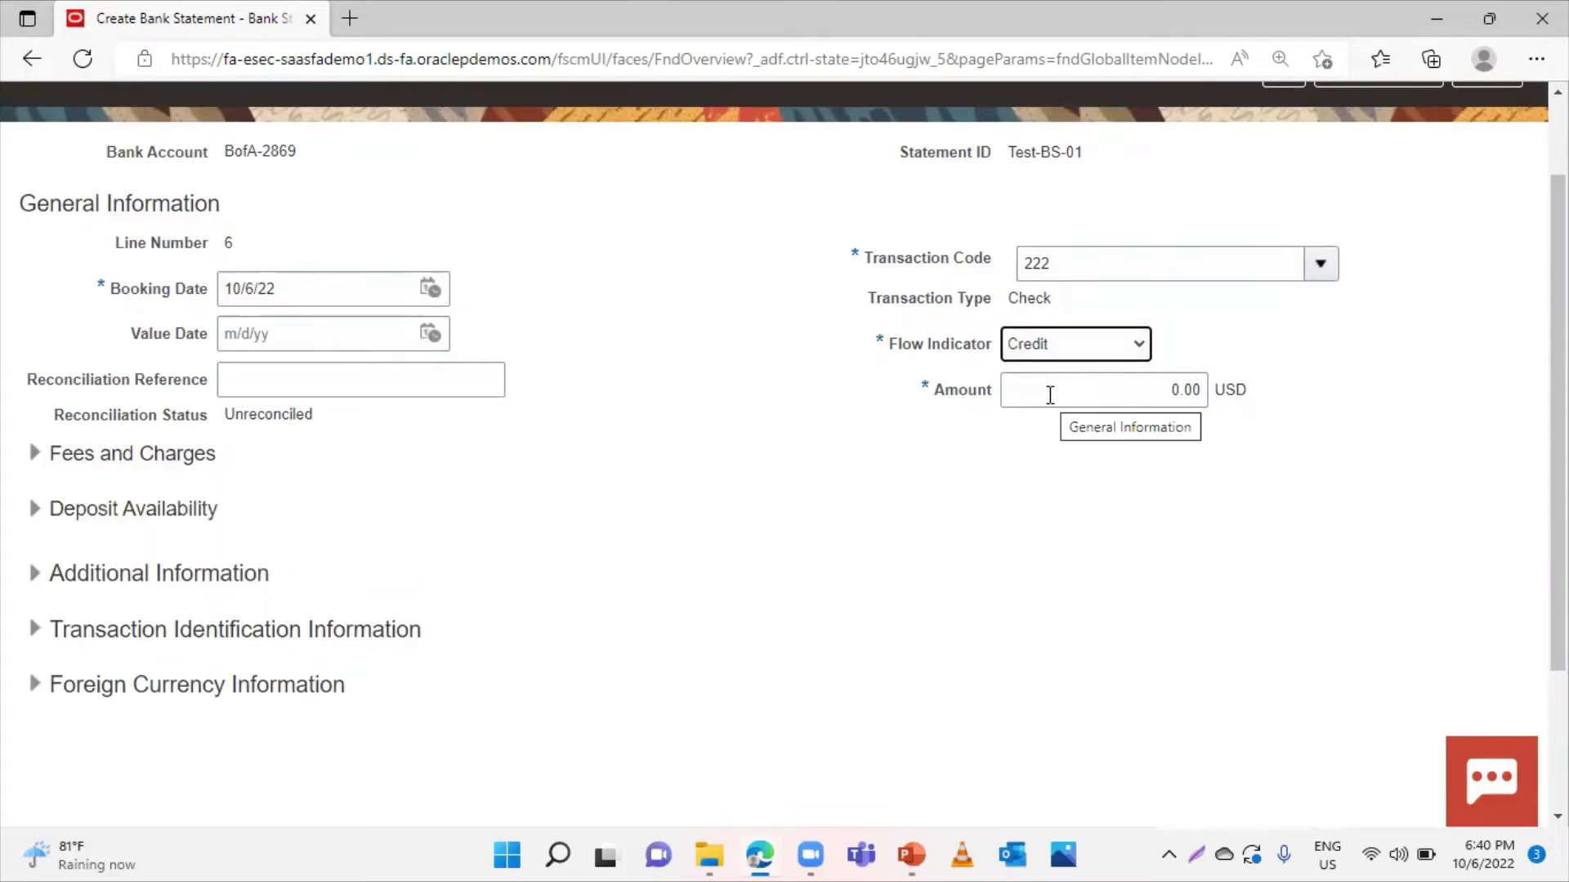
pyautogui.click(1048, 396)
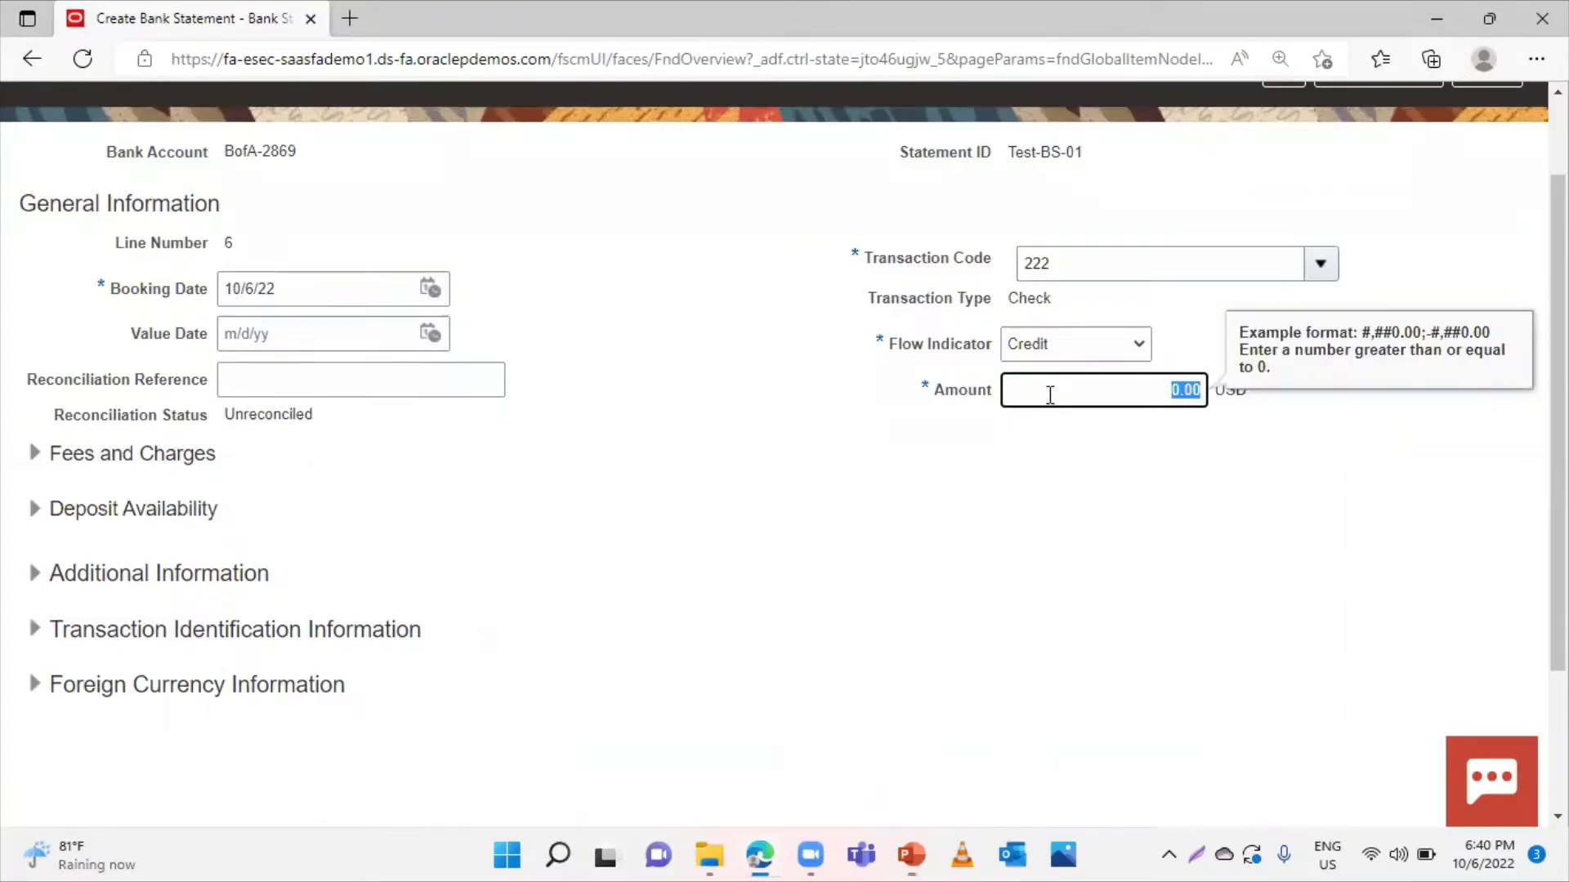
pyautogui.write('2000')
pyautogui.scroll(2, 1128, 379)
pyautogui.click(1340, 181)
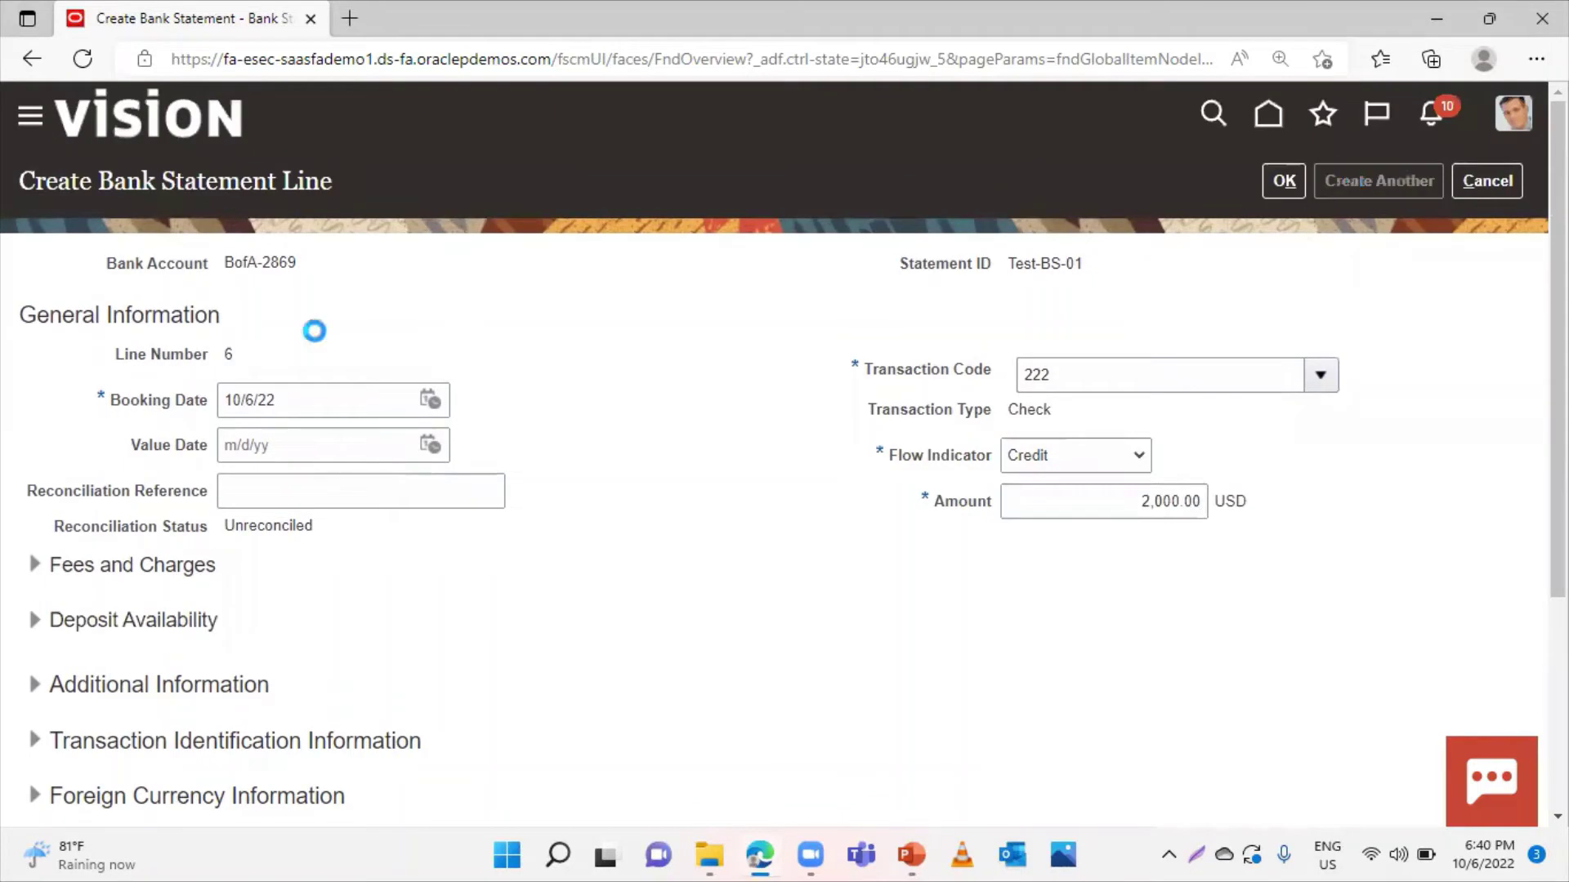
# Add line 7 as a 4,200.00 code 222 Credit, then save and close the statement
pyautogui.click(430, 400)
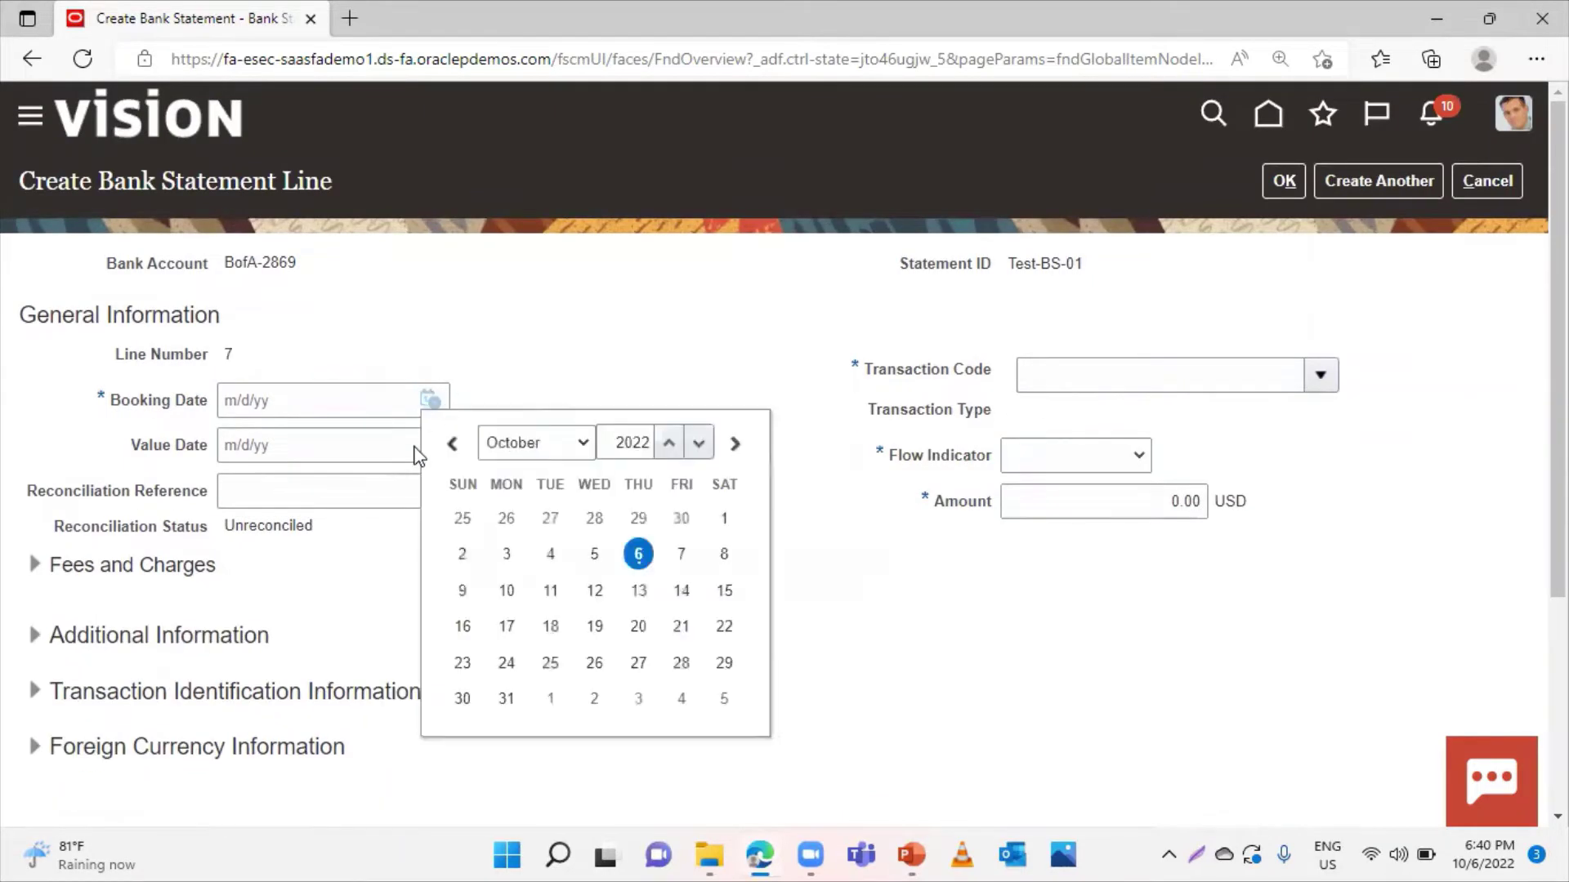
pyautogui.click(638, 554)
pyautogui.click(1320, 376)
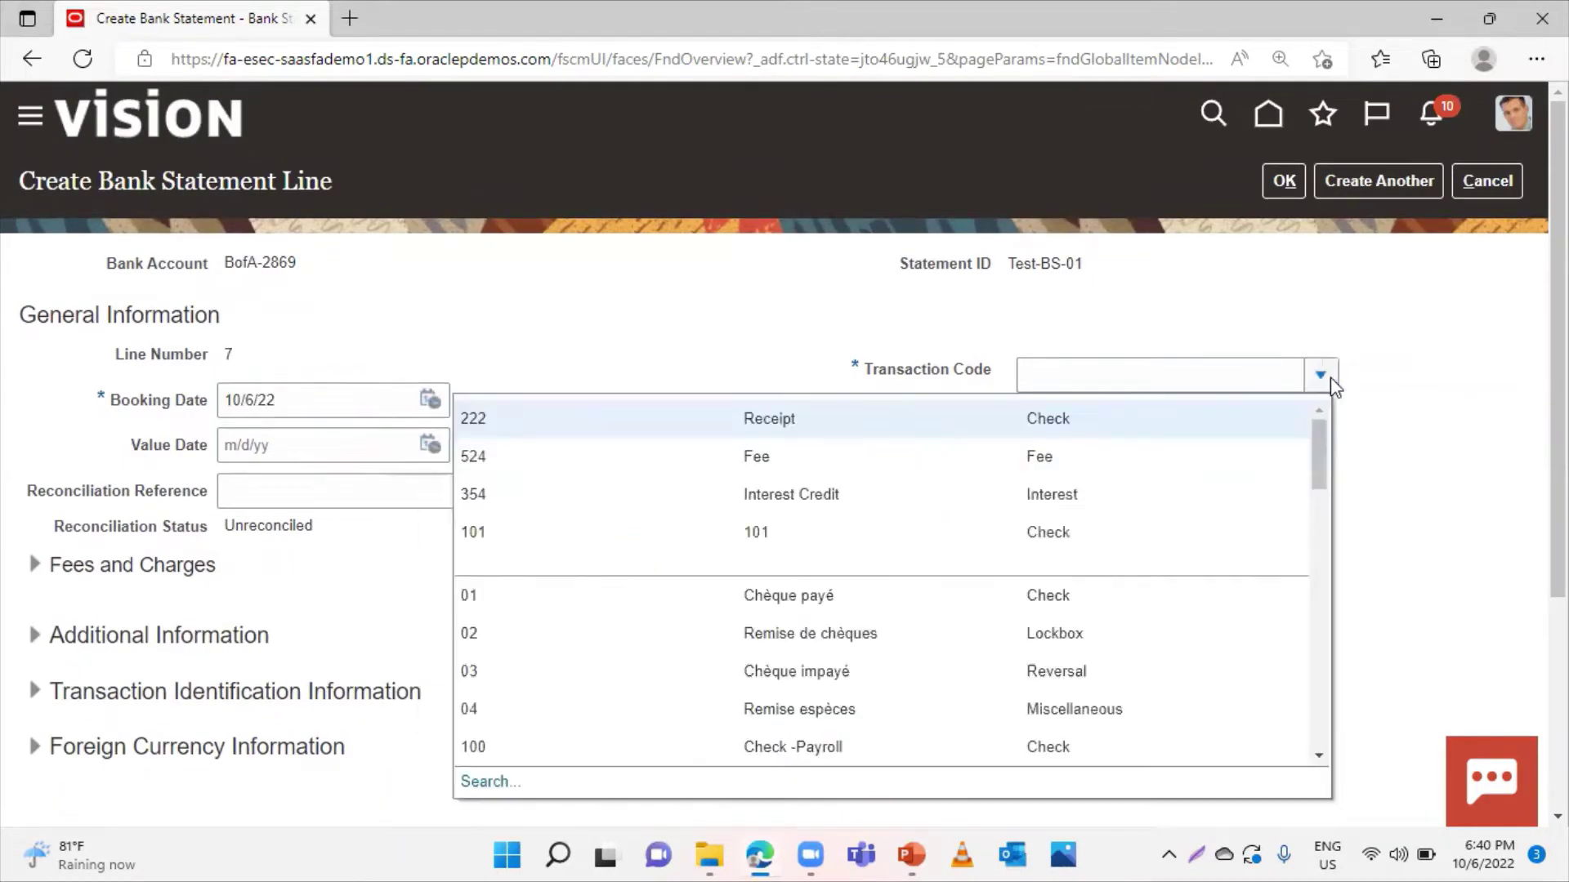
pyautogui.click(904, 421)
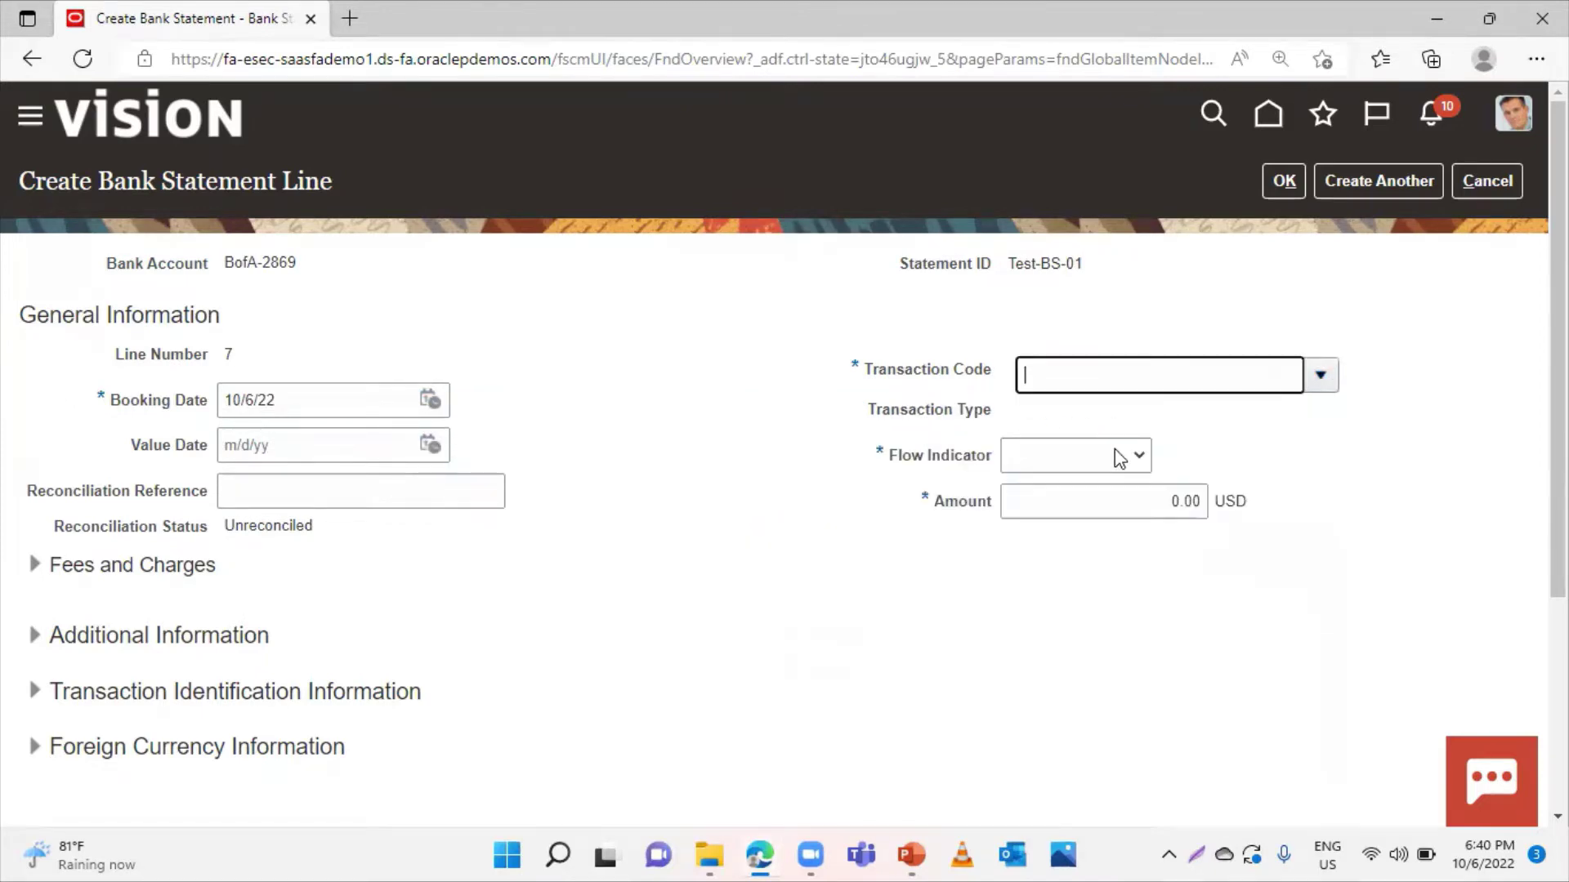
pyautogui.click(1120, 456)
pyautogui.click(1096, 511)
pyautogui.click(1114, 511)
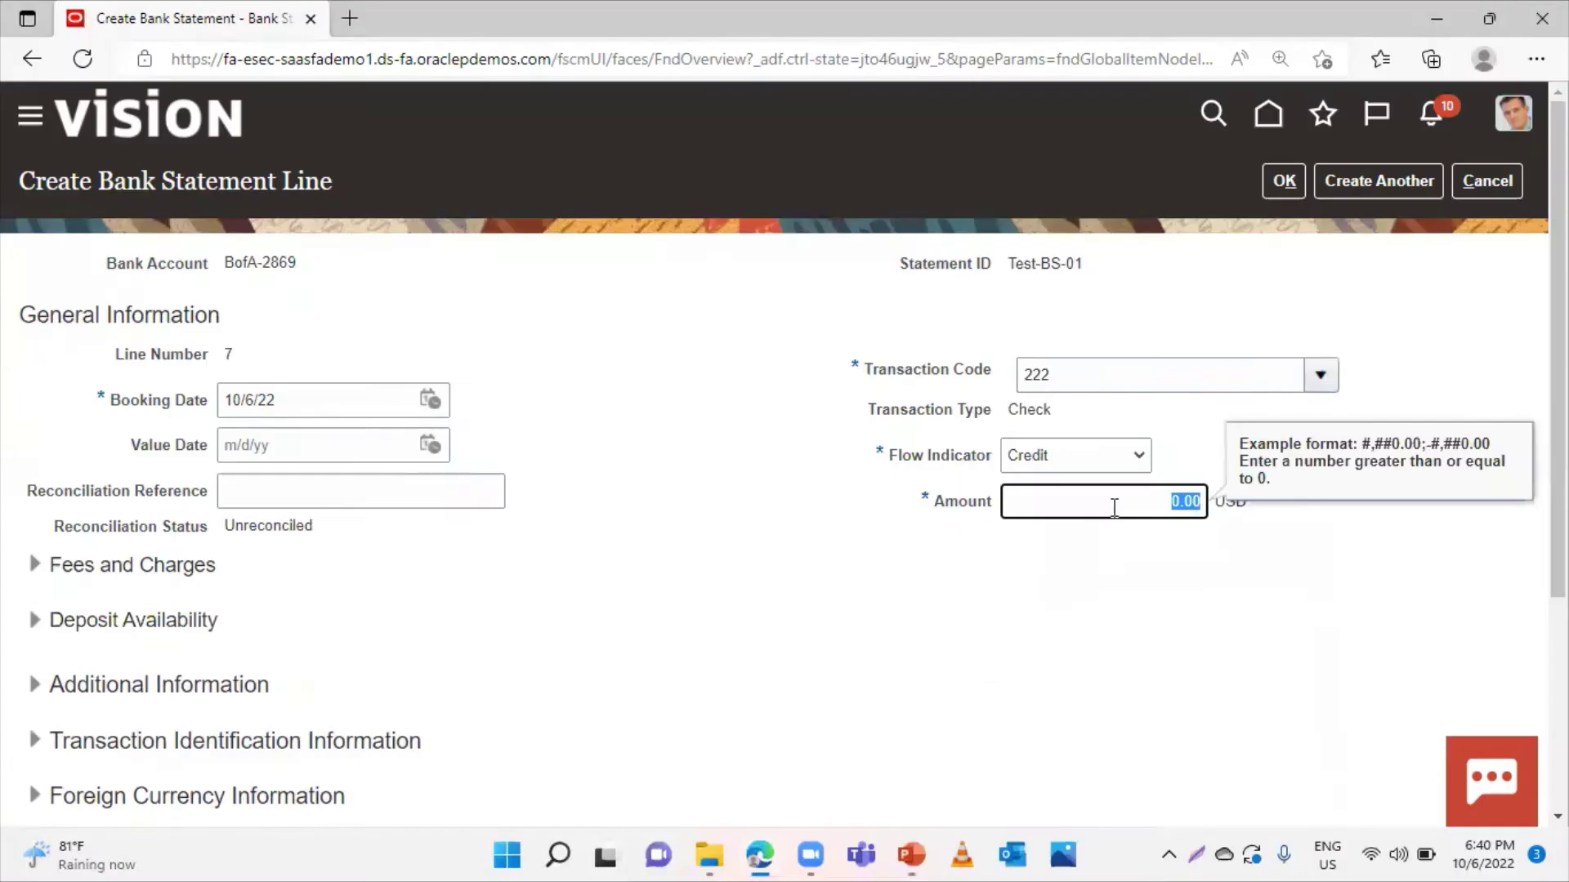
pyautogui.write('4200')
pyautogui.click(1321, 324)
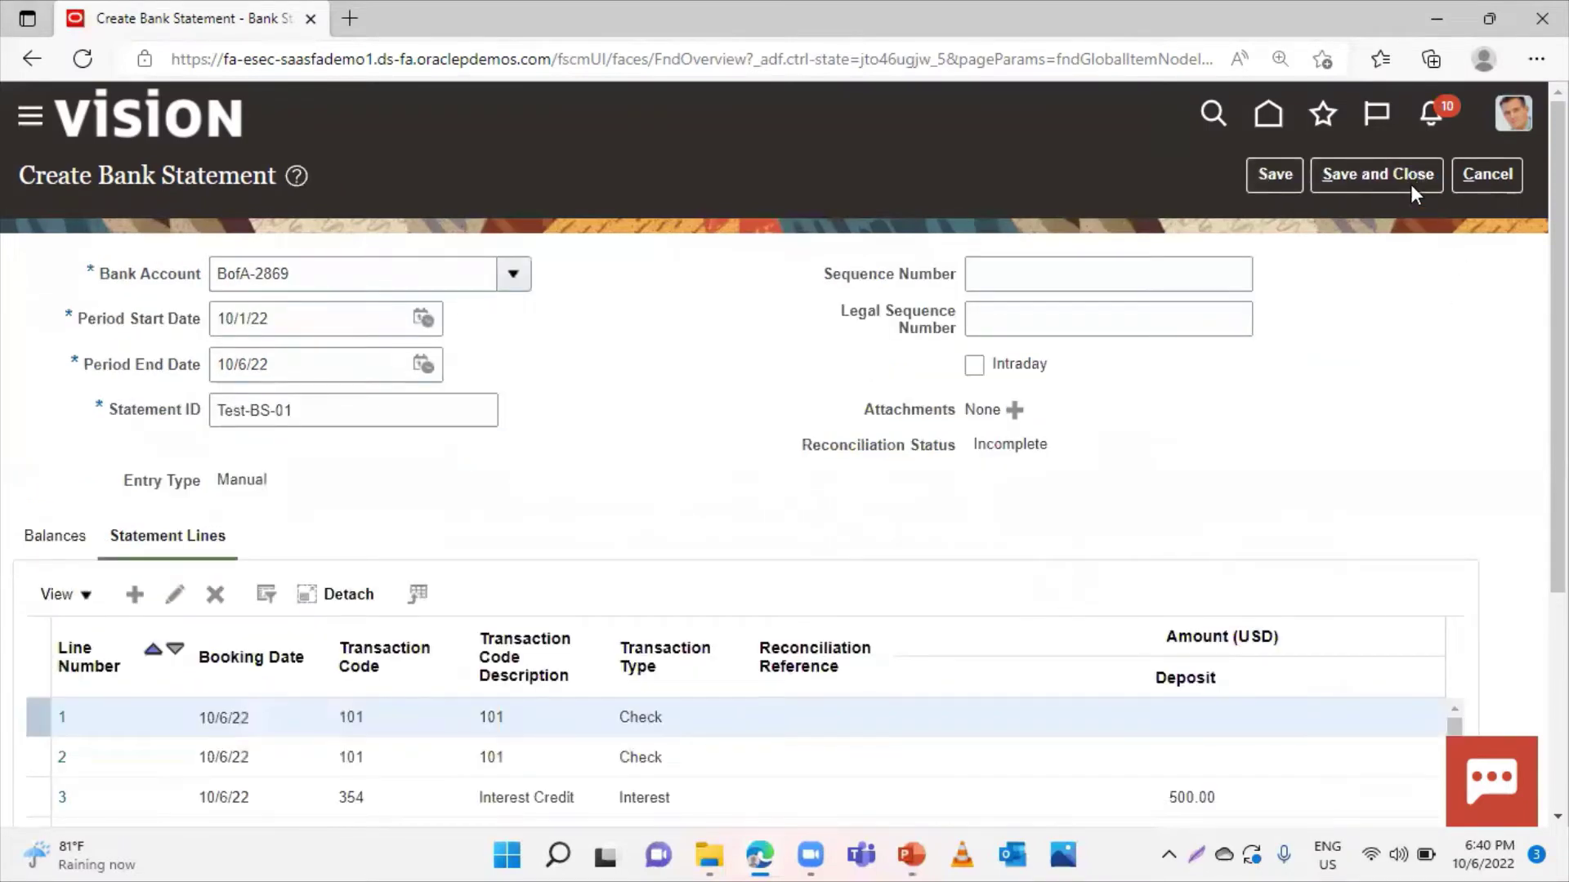
pyautogui.click(1394, 170)
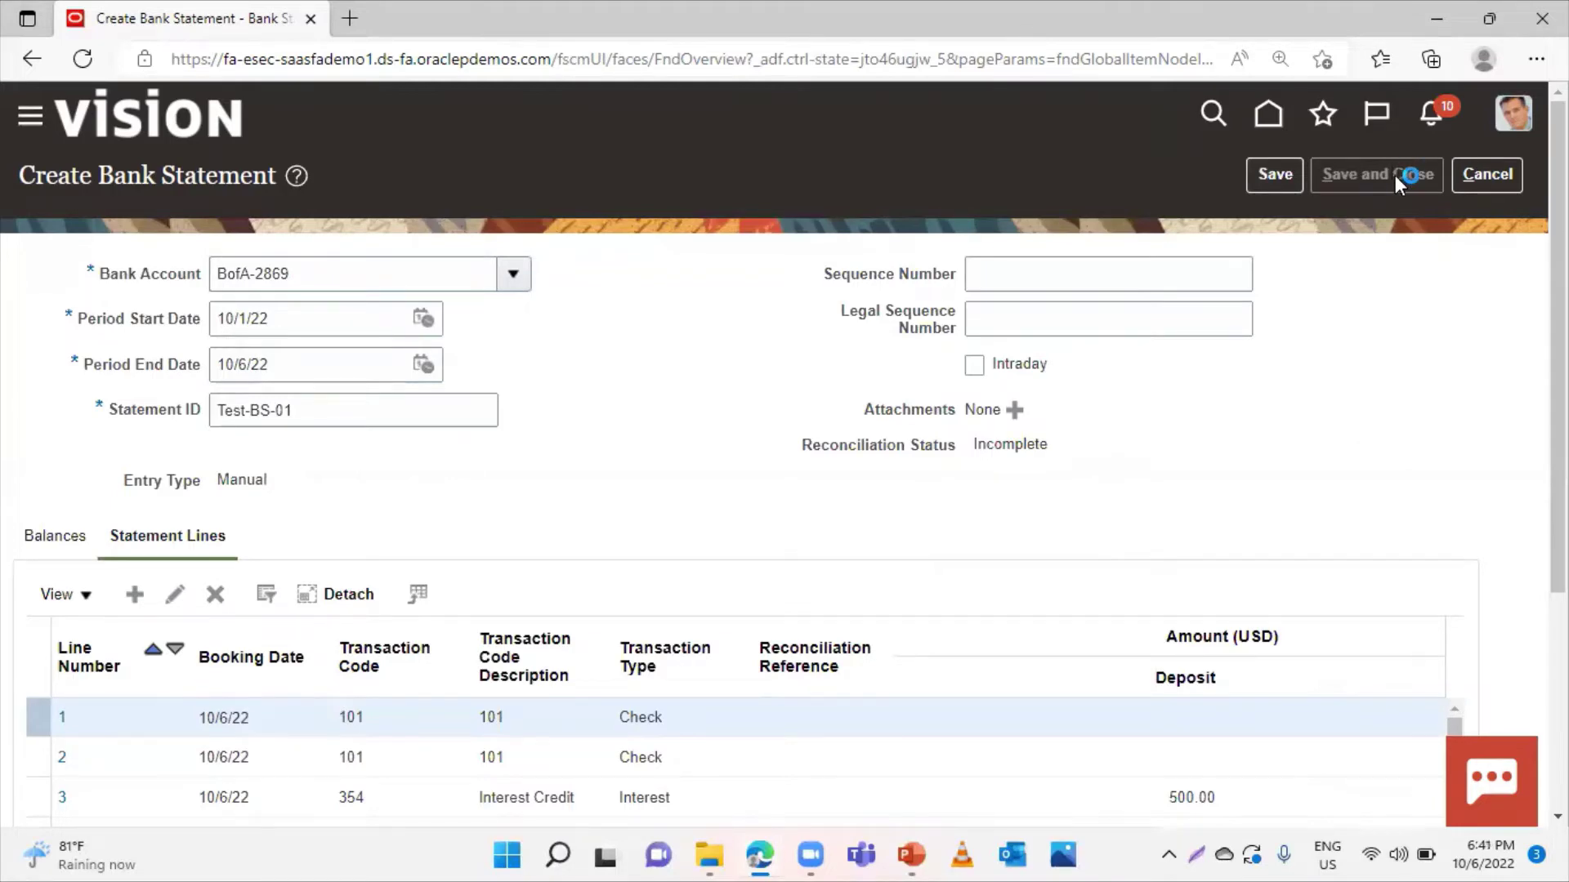
# Confirm the save and go to Manage Bank Statements from the task list
pyautogui.click(844, 312)
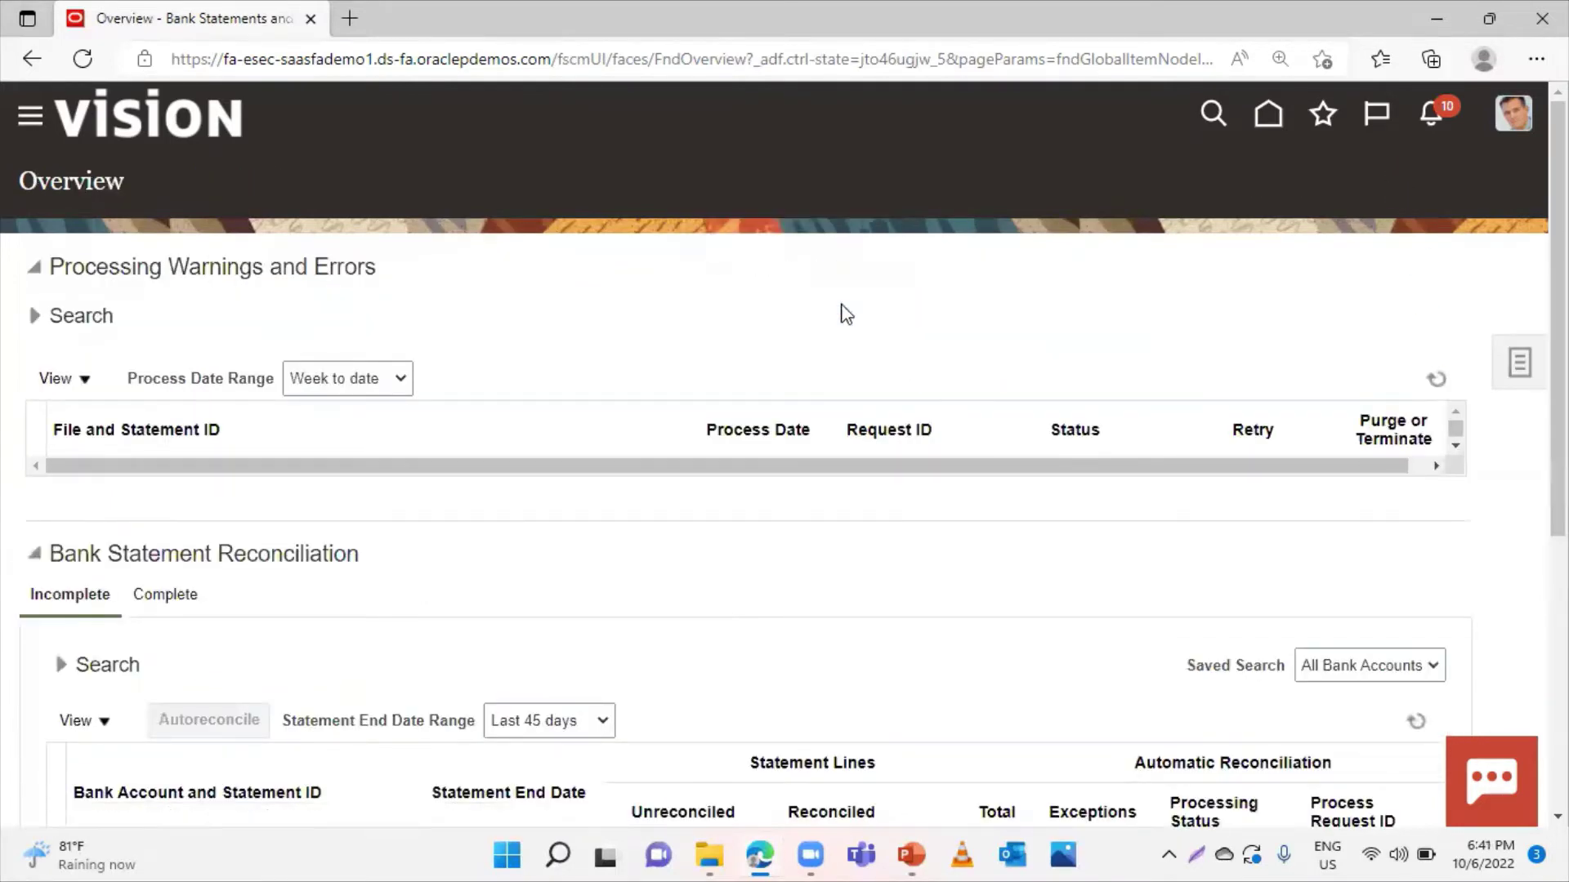
pyautogui.click(1520, 368)
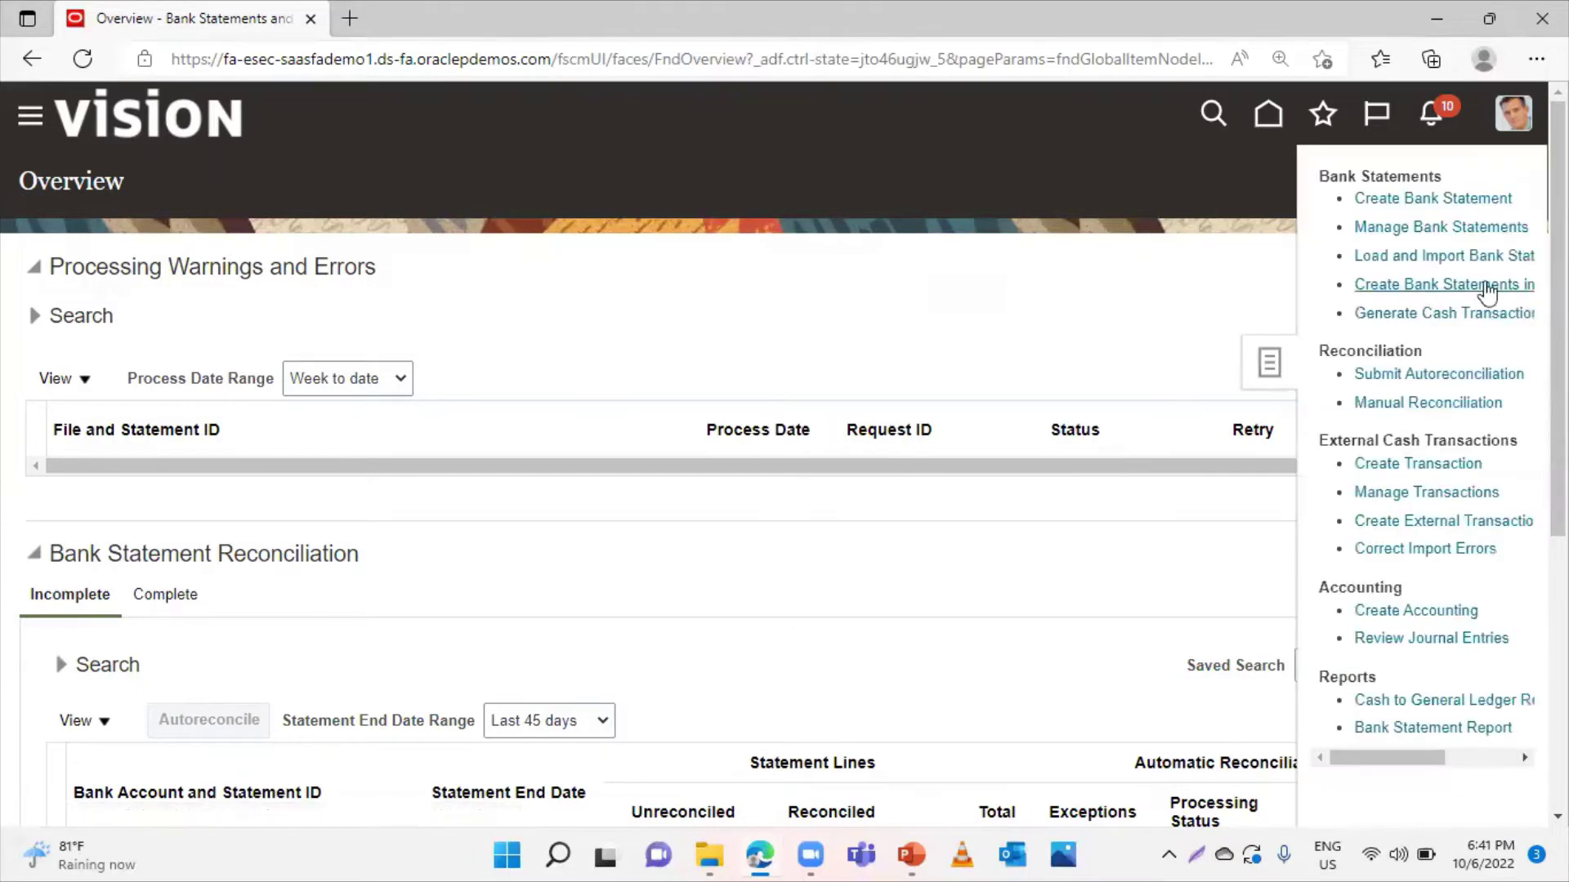
pyautogui.click(1399, 228)
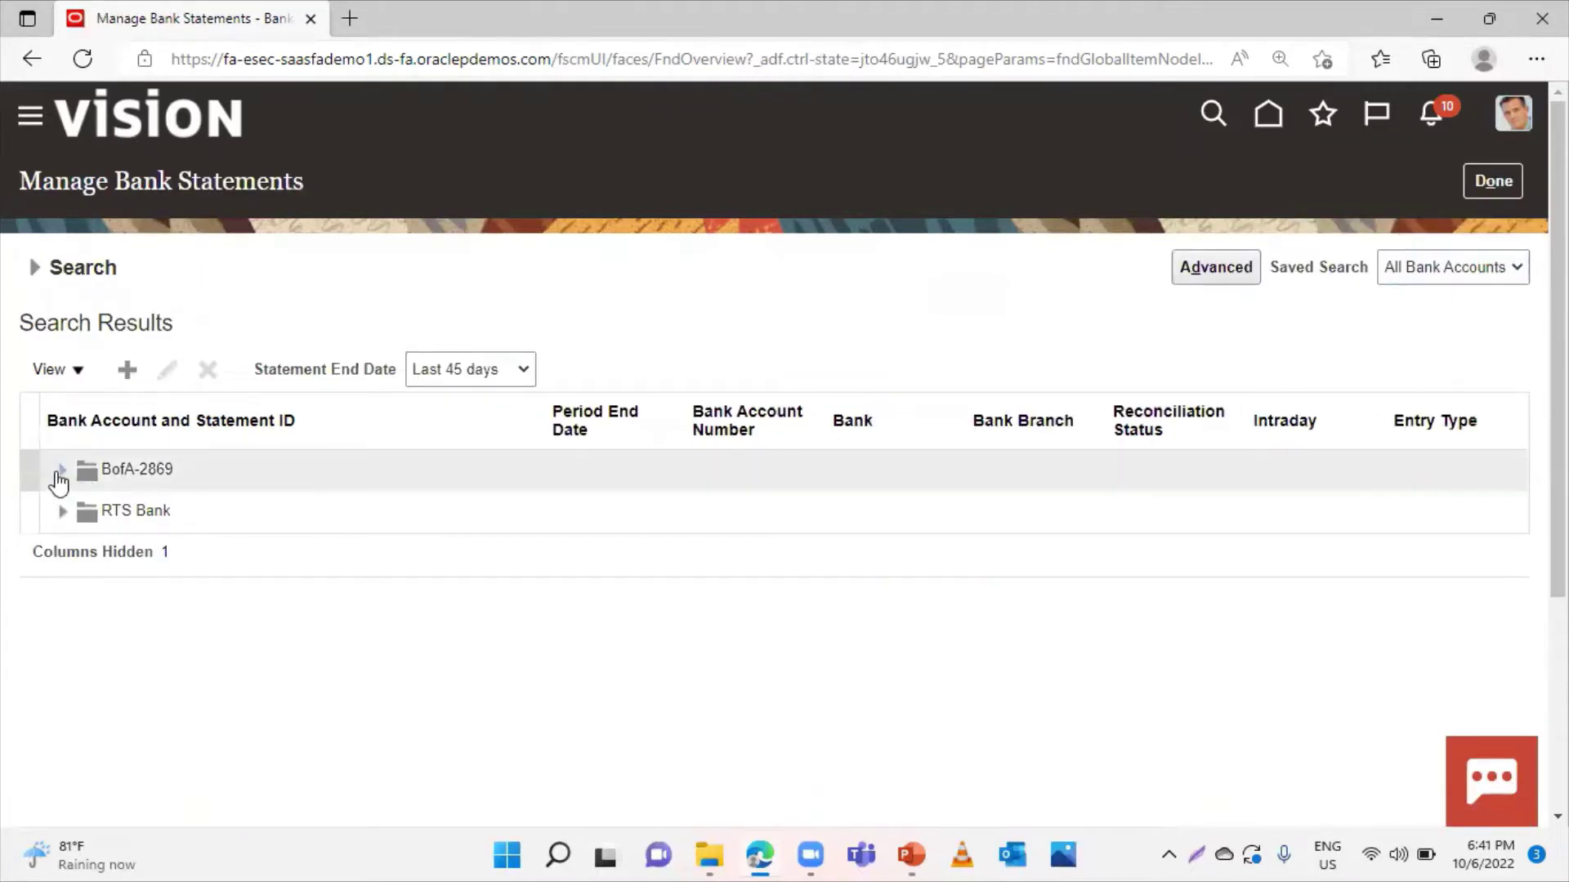
# Open statement Test-BS-01 under the BofA-2869 bank account
pyautogui.click(61, 477)
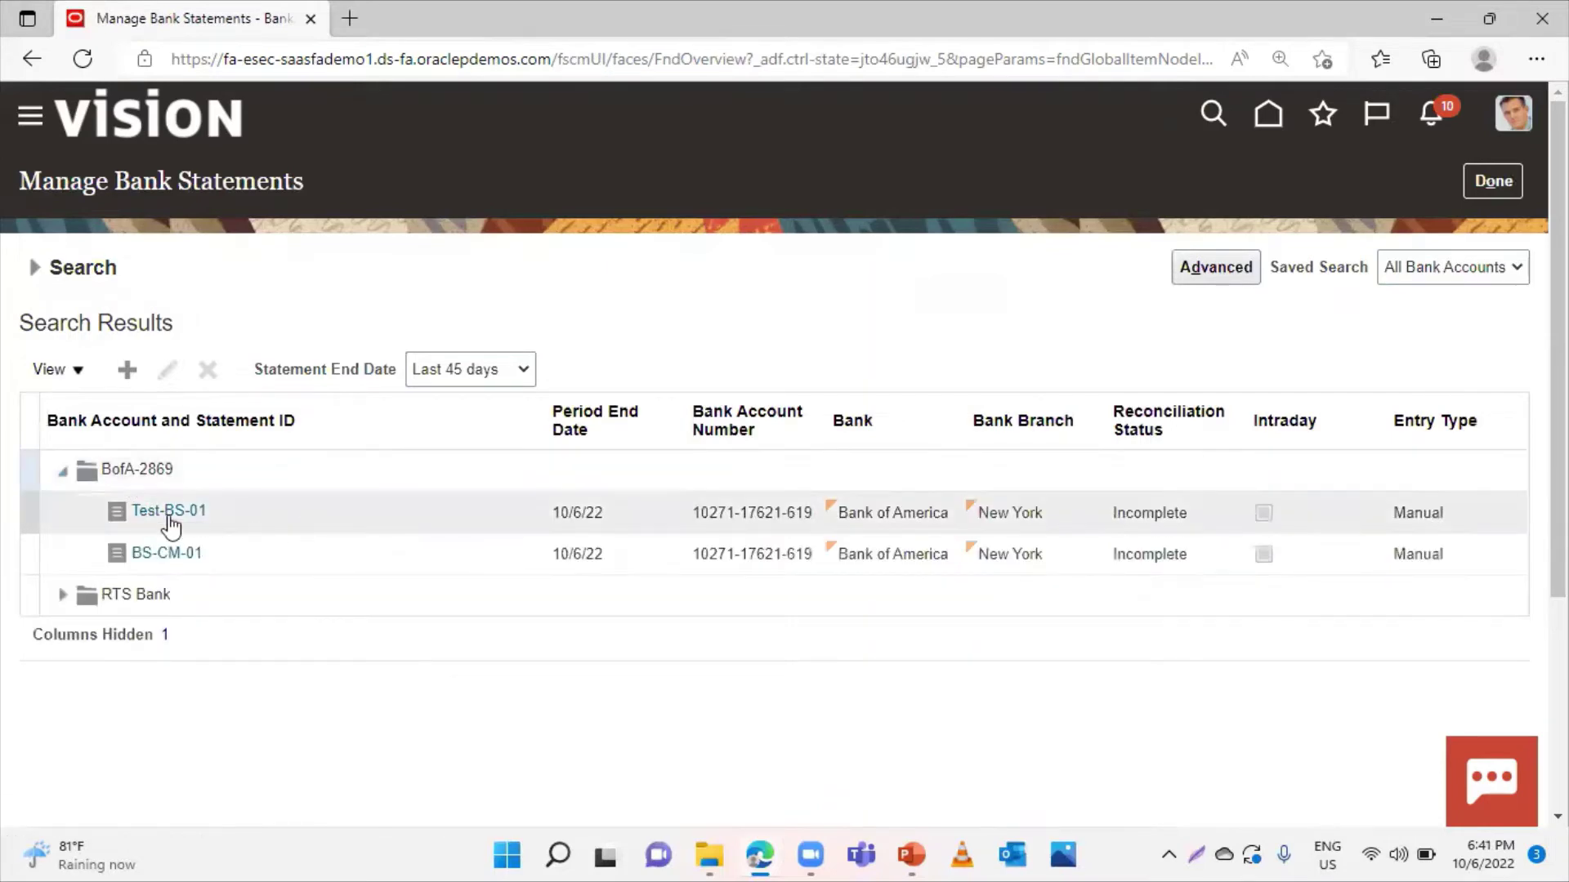
pyautogui.click(167, 512)
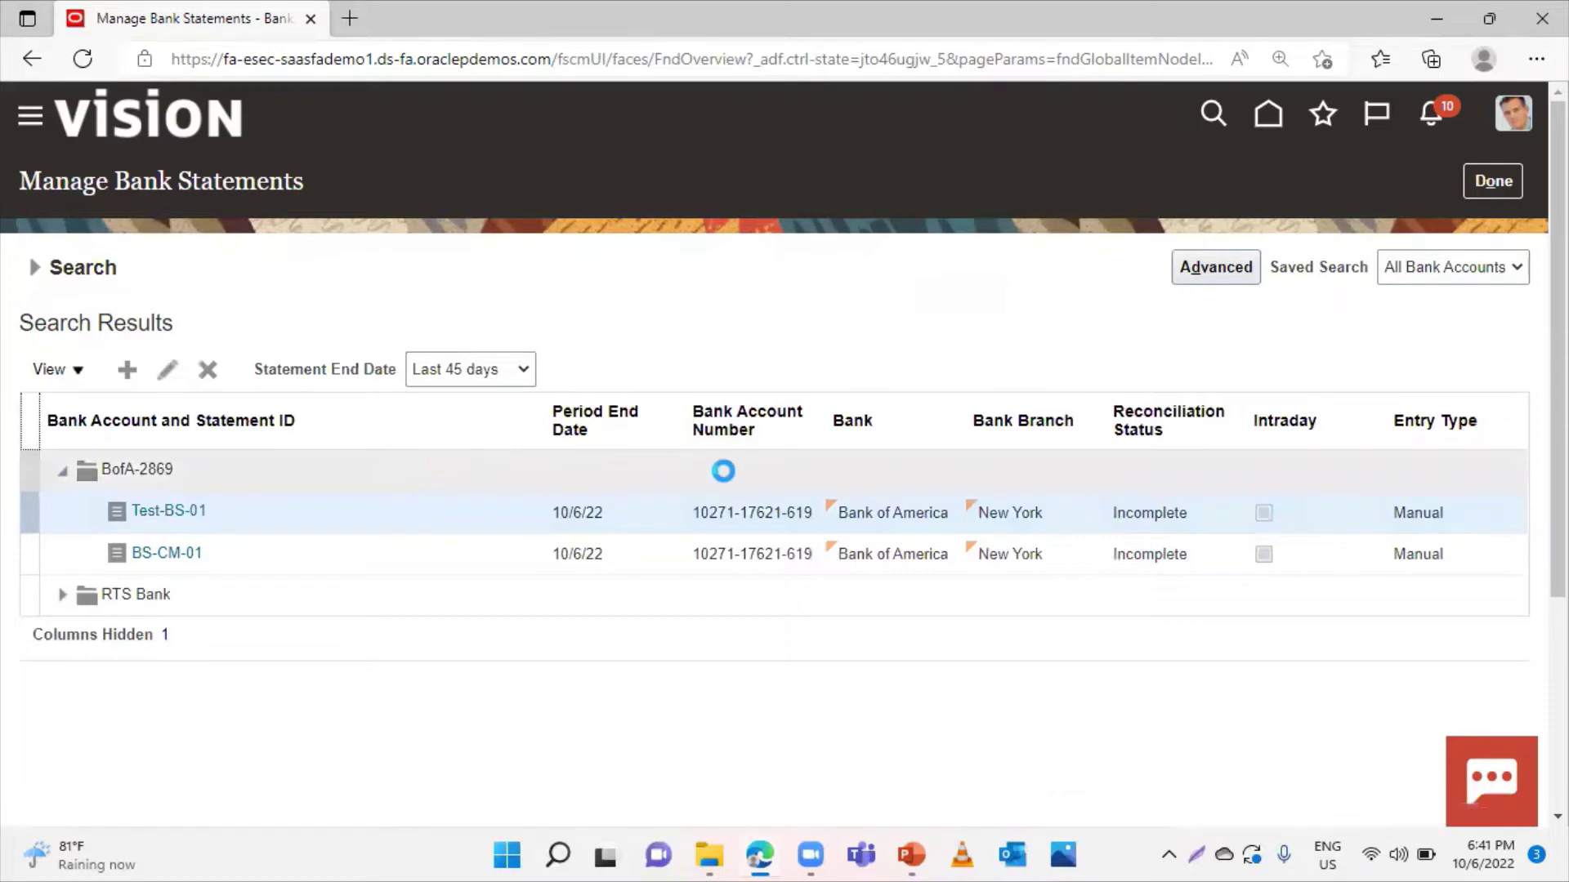
pyautogui.scroll(-2, 965, 451)
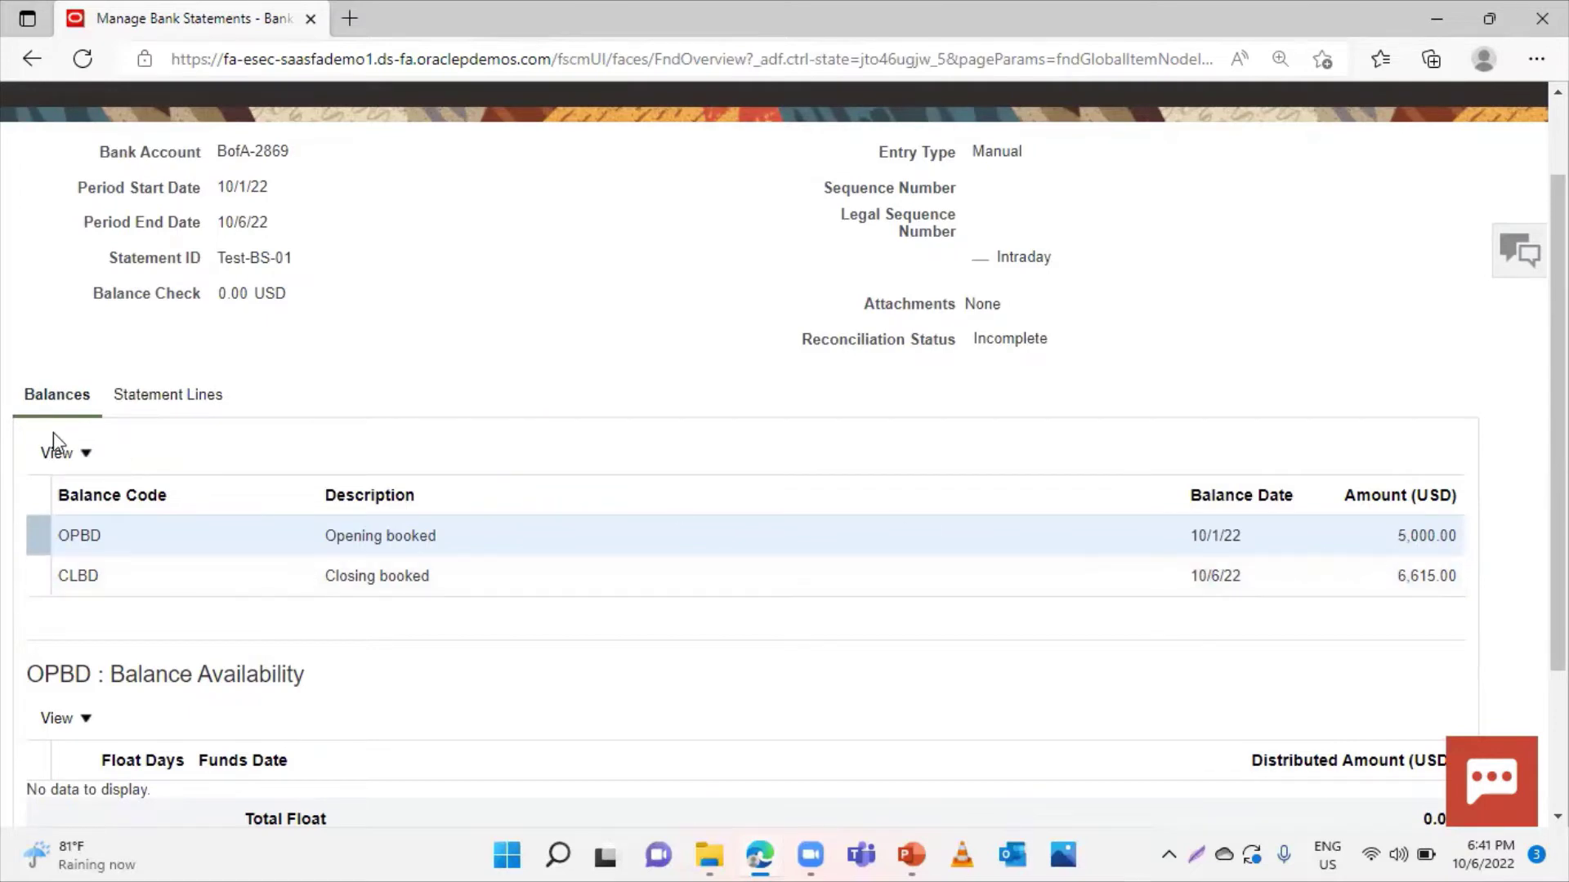
# Review the statement lines' Unreconciled reconciliation status, then close Test-BS-01
pyautogui.click(149, 396)
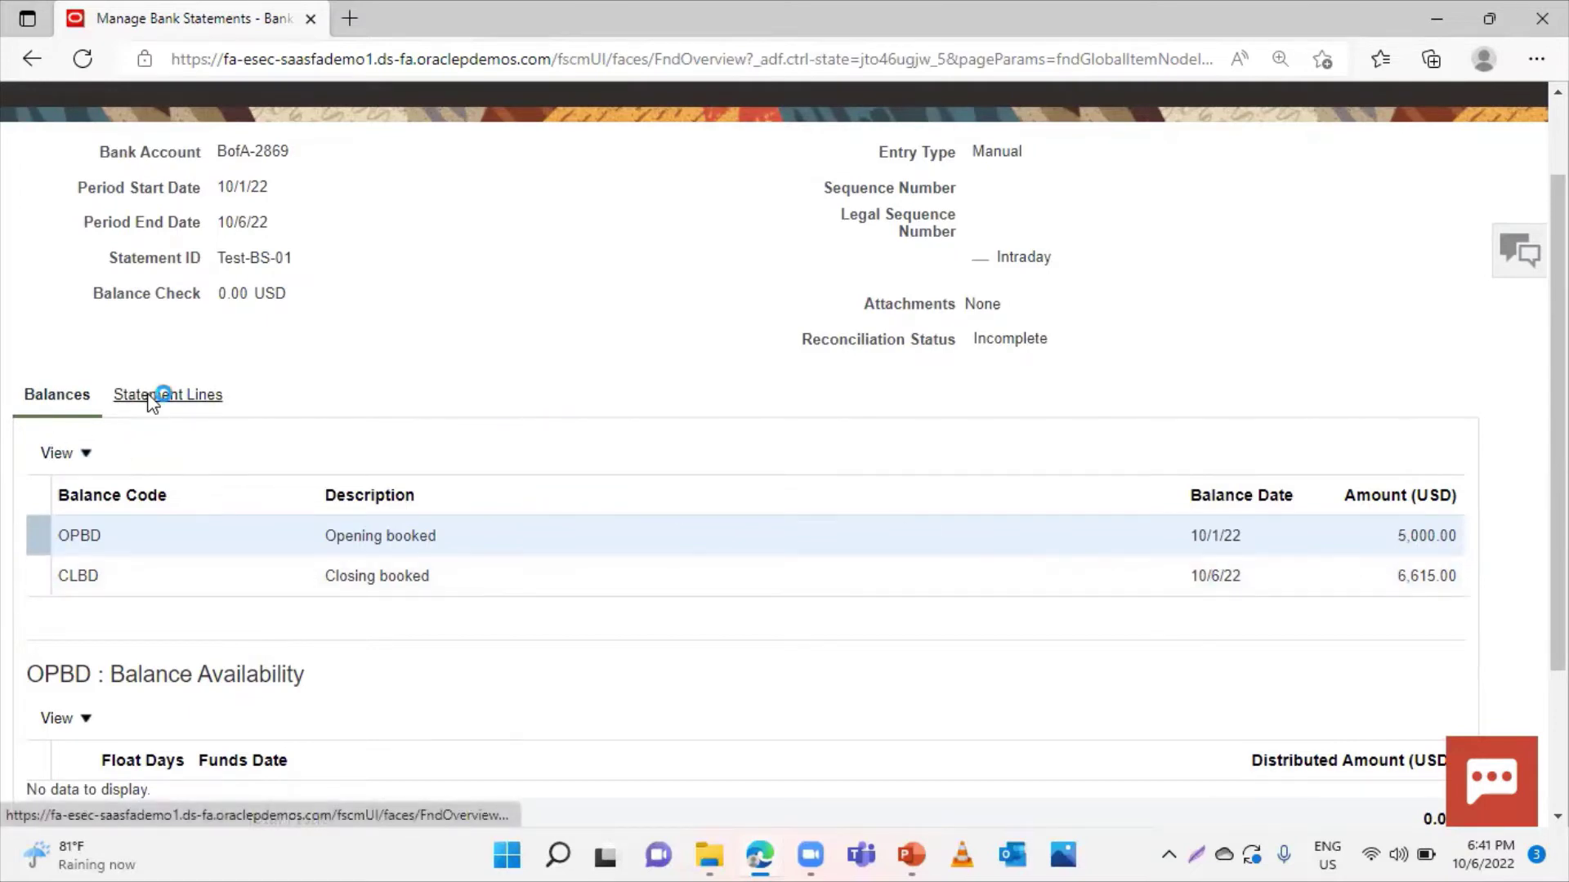
pyautogui.scroll(-3, 1358, 580)
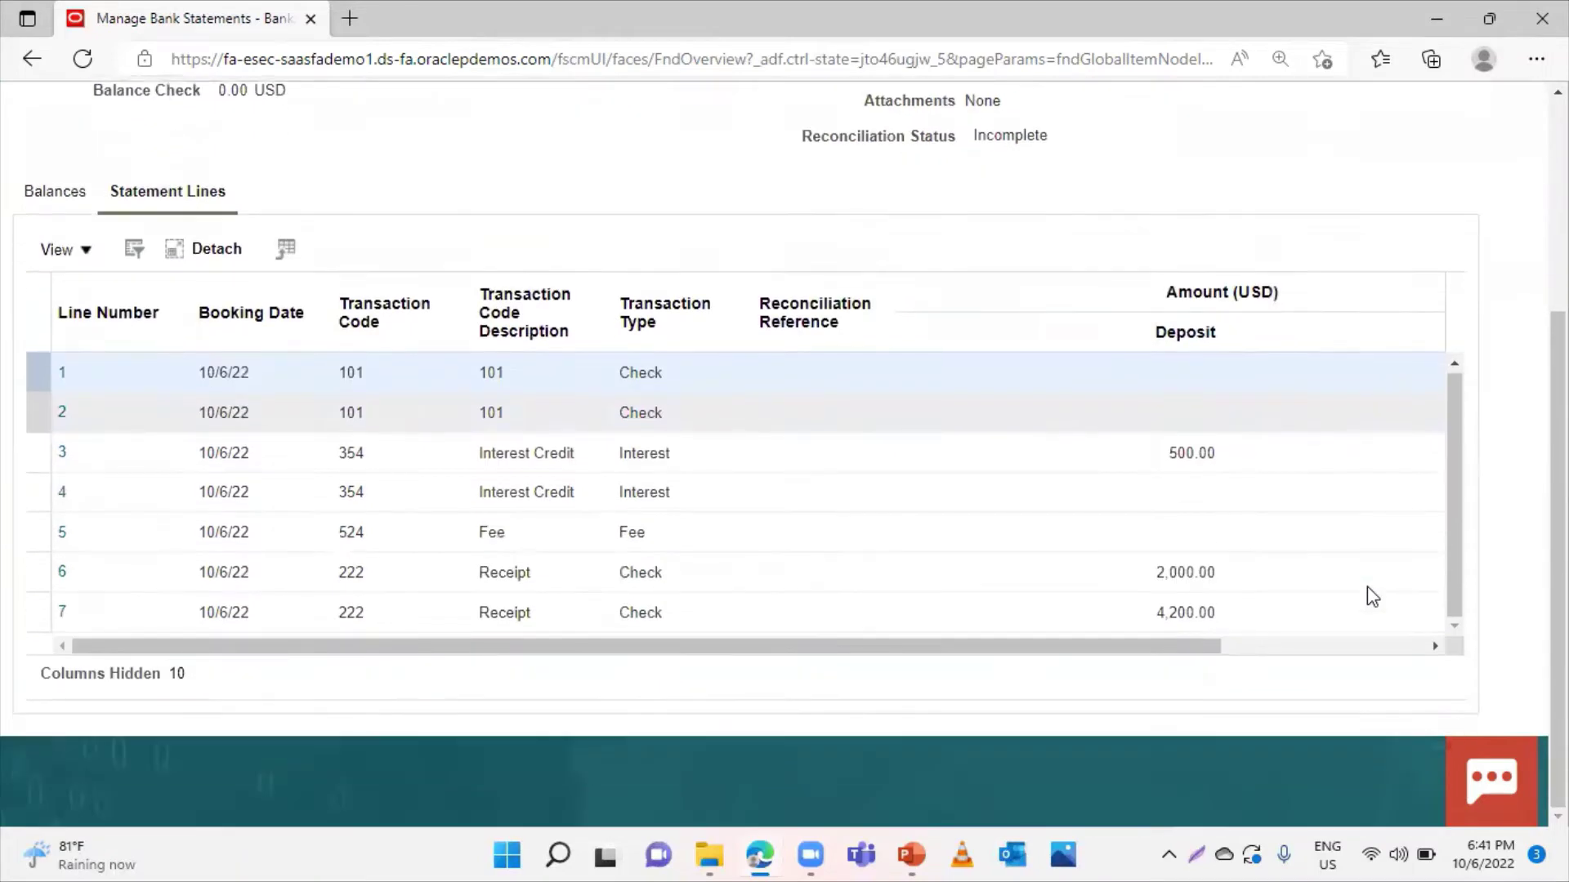
pyautogui.moveTo(991, 656); pyautogui.dragTo(1349, 660)
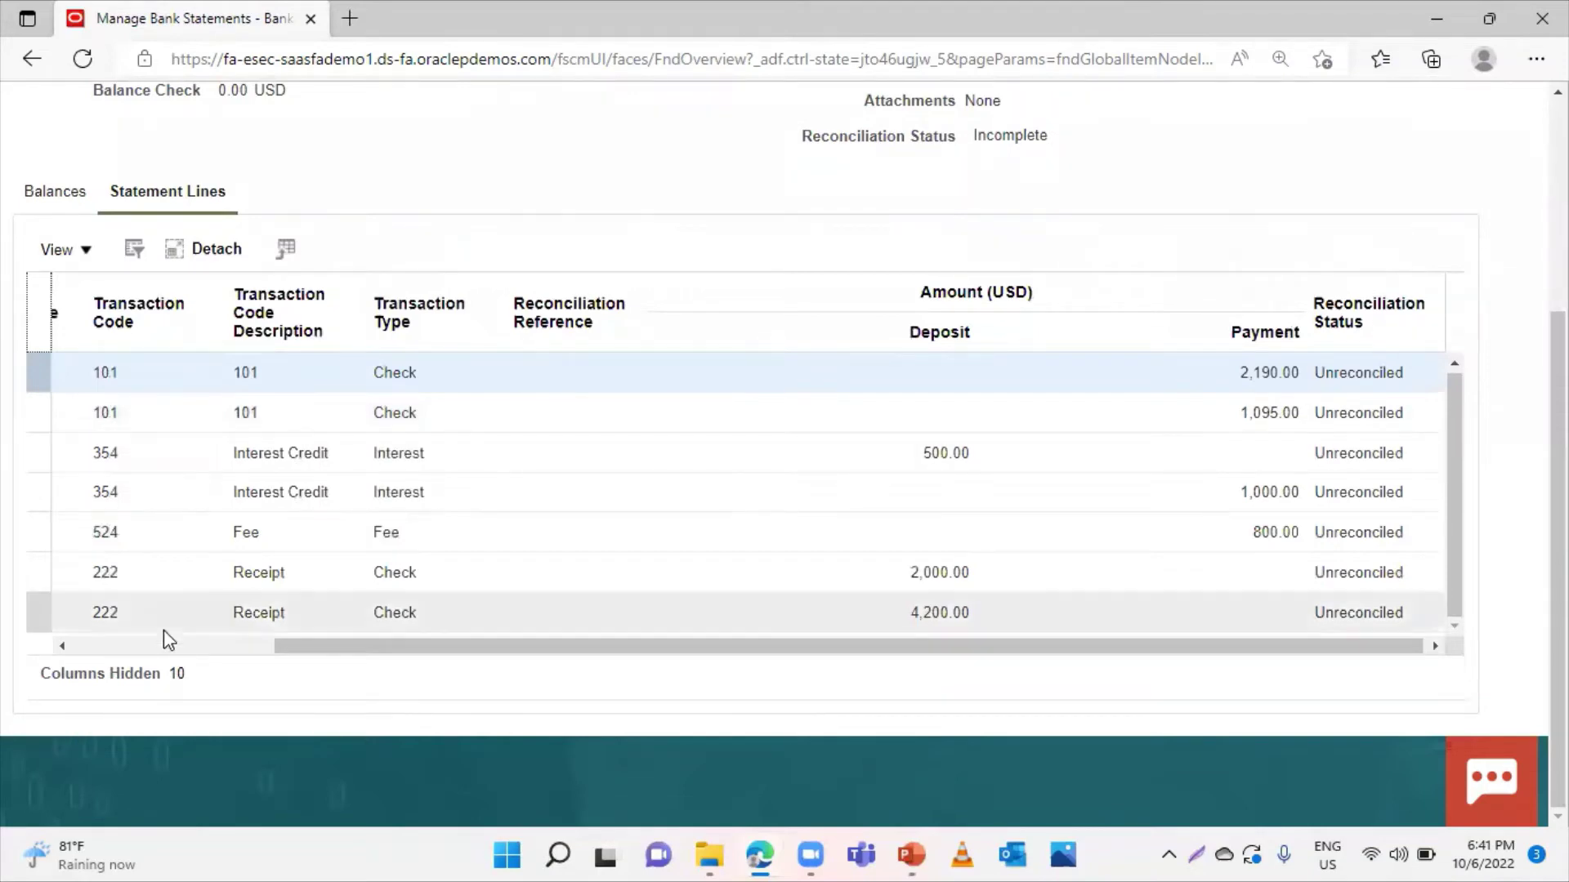
pyautogui.scroll(4, 575, 788)
pyautogui.scroll(-4, 665, 630)
pyautogui.scroll(-1, 672, 635)
pyautogui.scroll(4, 712, 581)
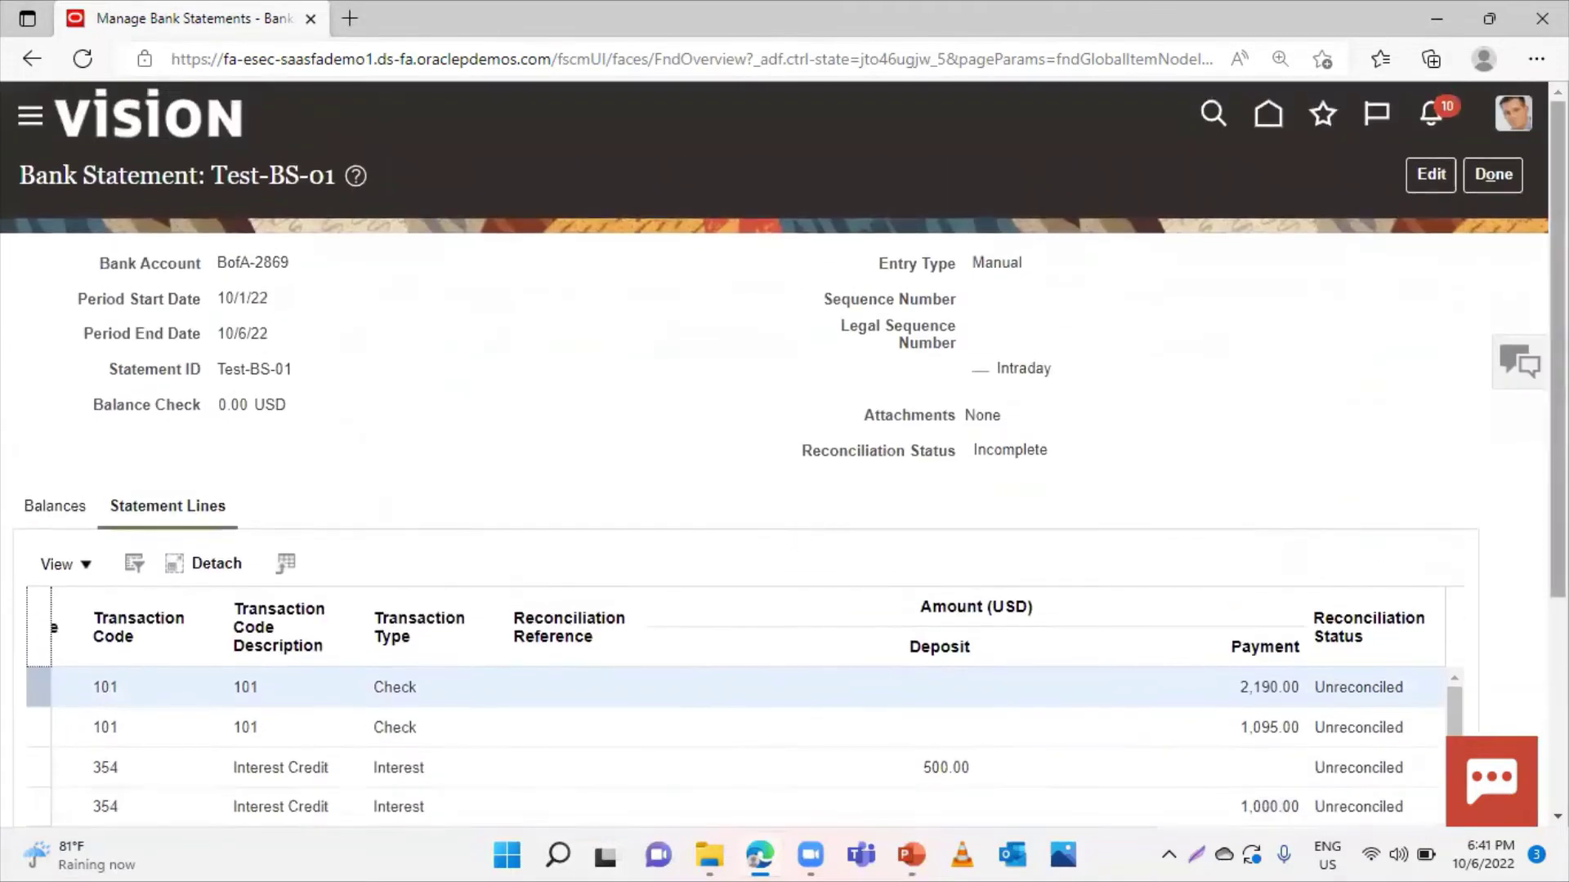
pyautogui.click(1488, 187)
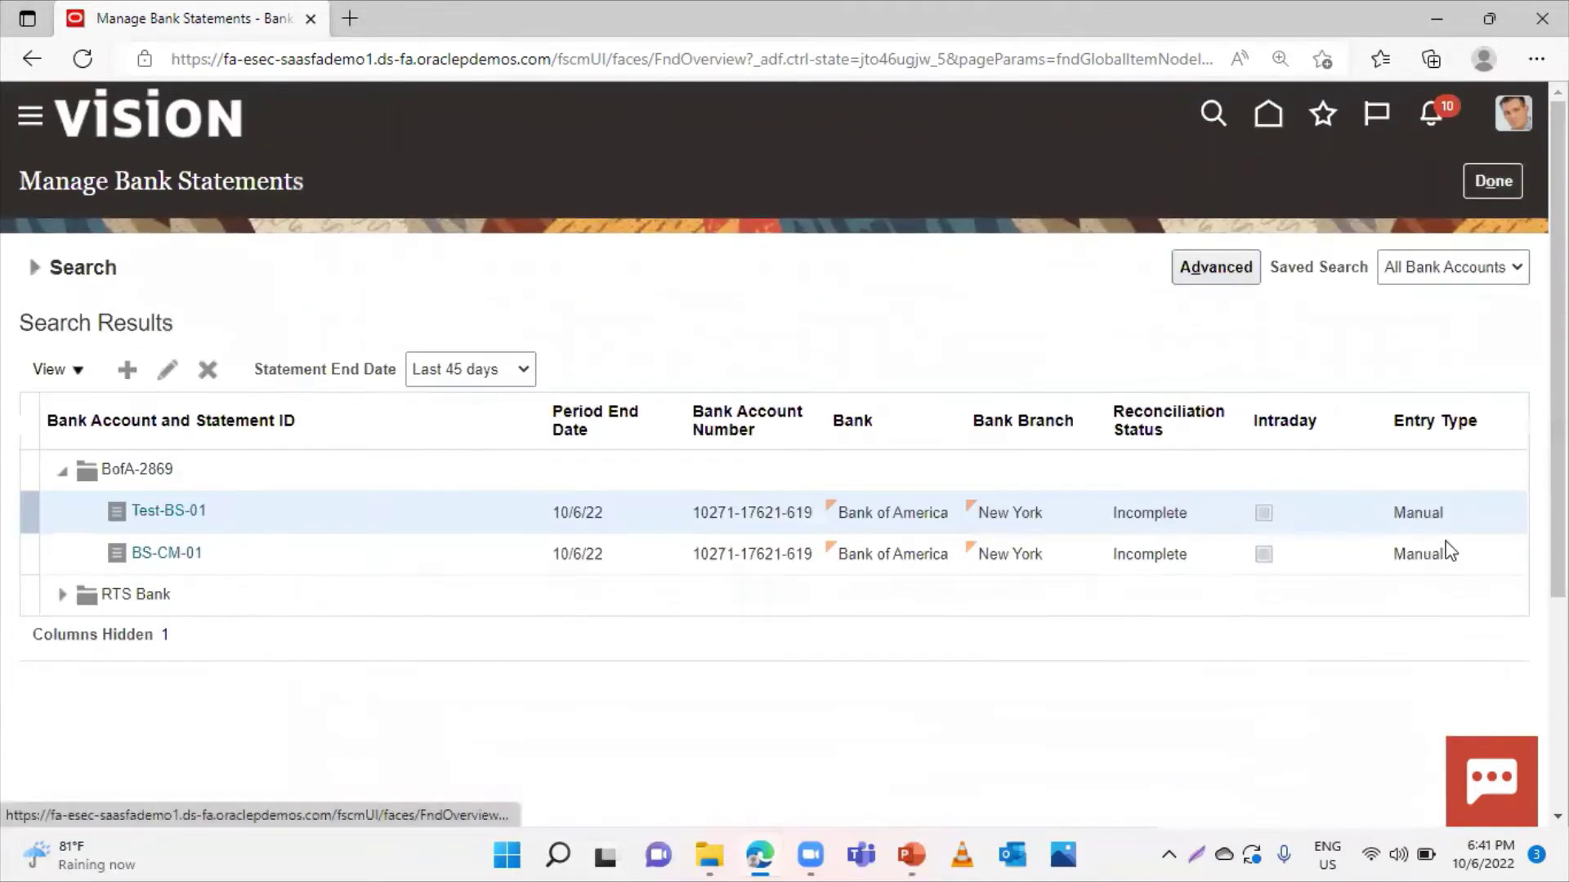
# Leave Manage Bank Statements for the Bank Statements and Reconciliation work area's task list
pyautogui.click(1498, 186)
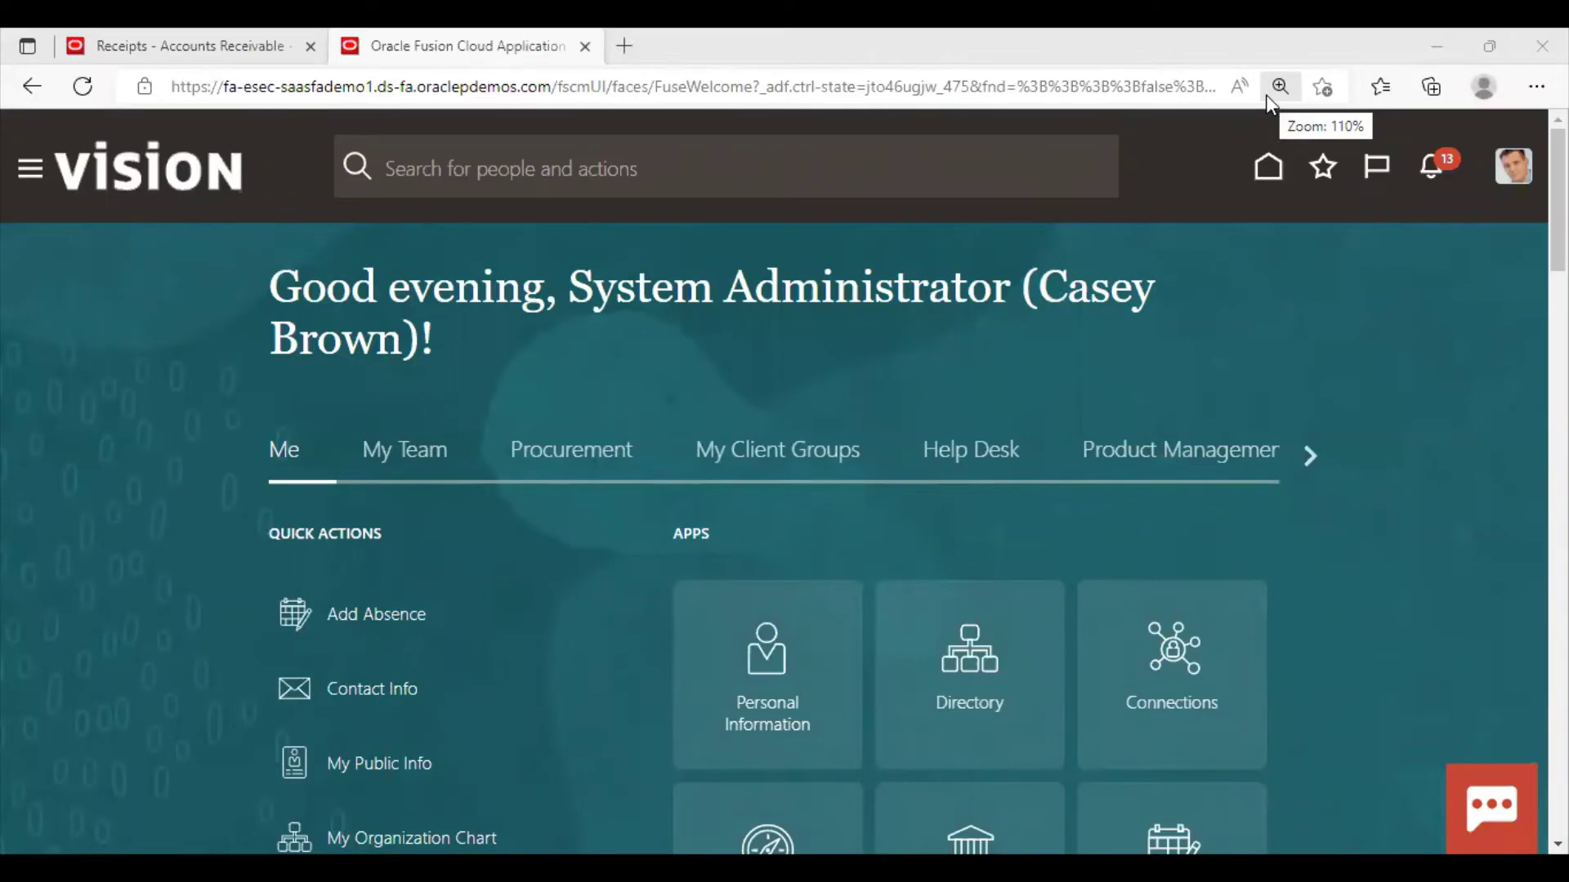
pyautogui.click(31, 170)
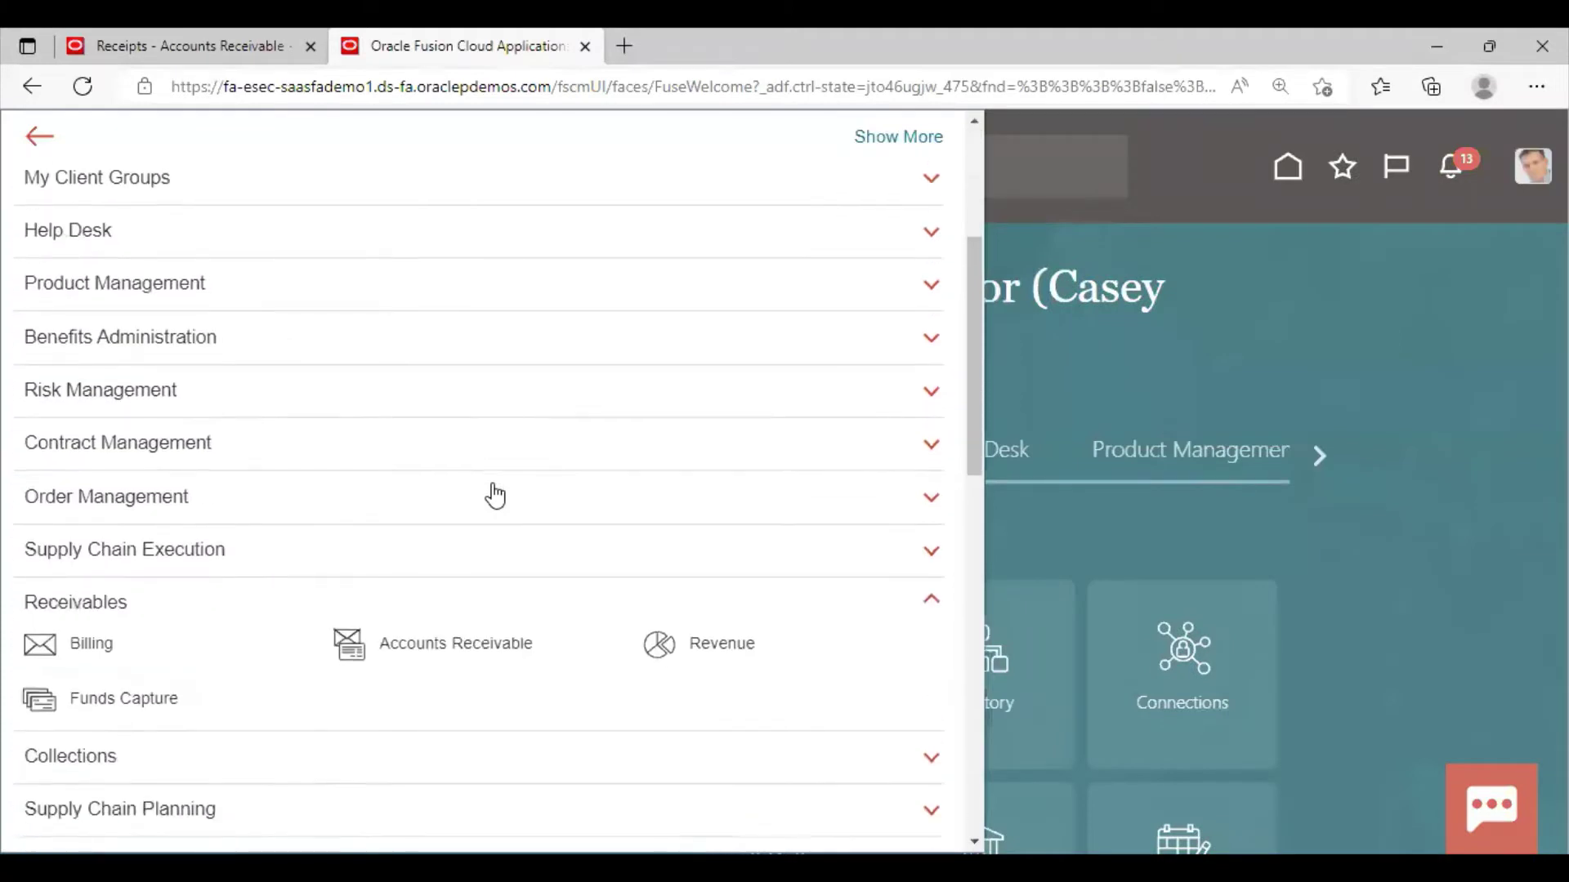
pyautogui.scroll(-8, 515, 455)
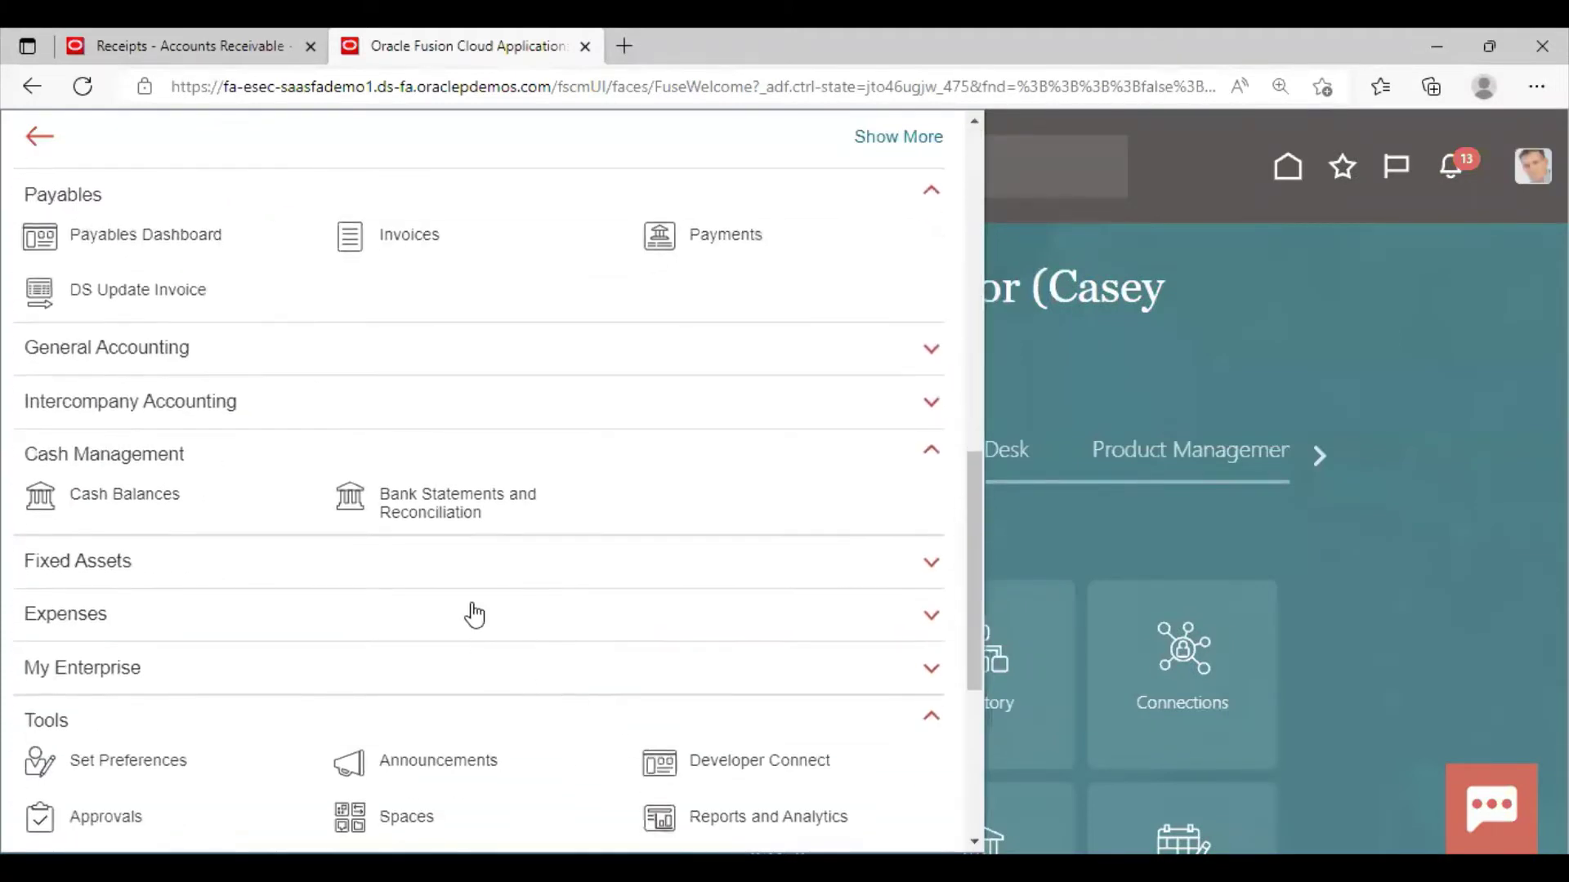
pyautogui.click(468, 504)
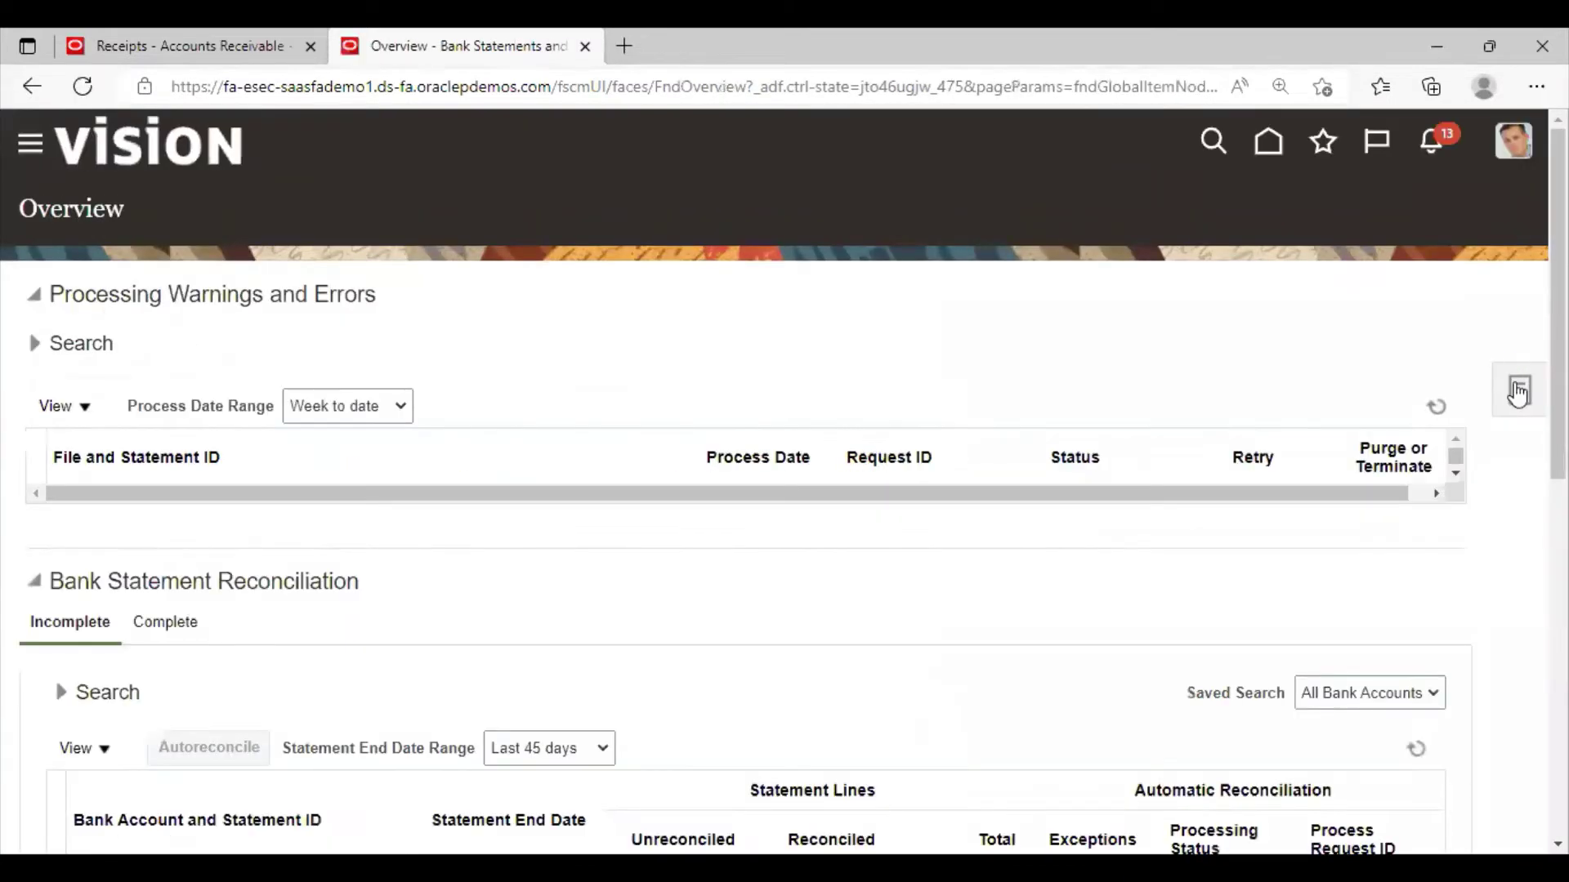
pyautogui.click(1518, 385)
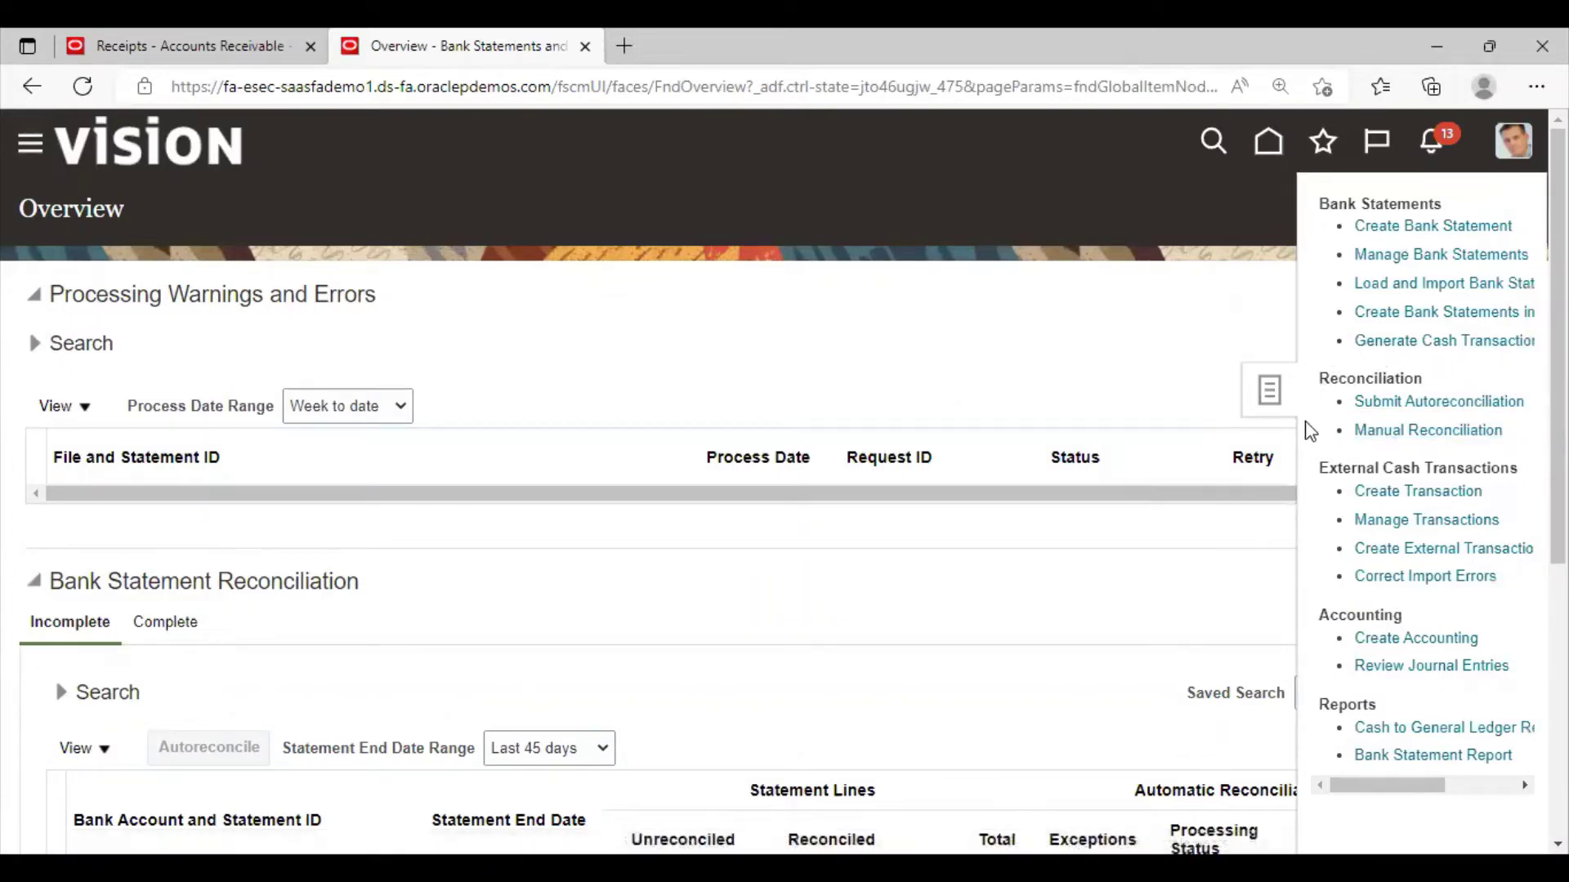
# Search Manual Reconciliation for bank account BofA-2869 with start and end dates 10/6/22
pyautogui.click(1426, 431)
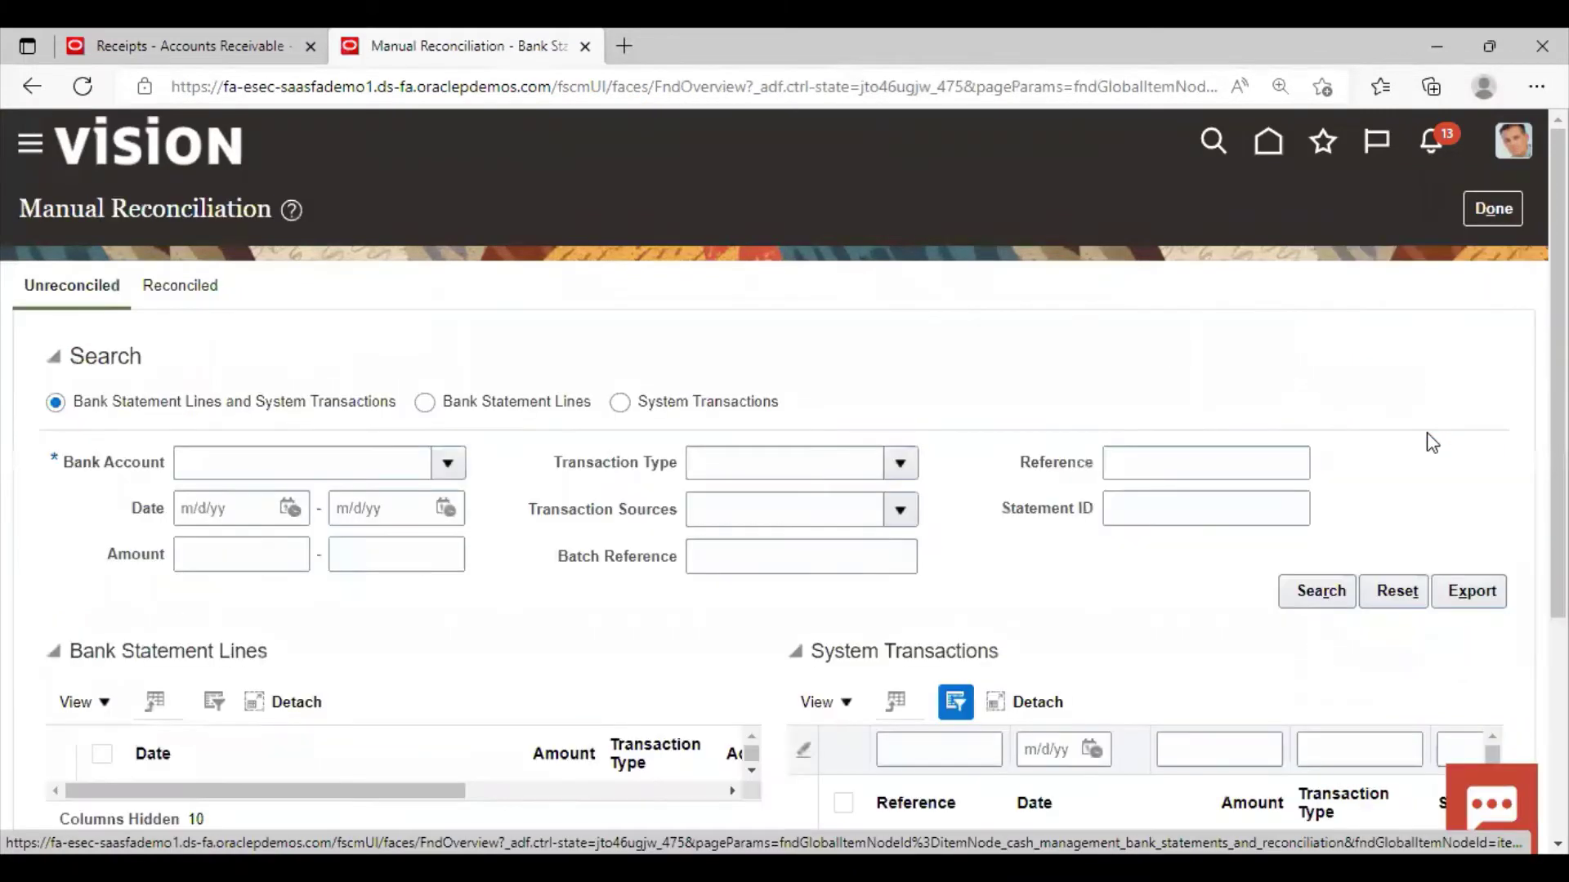
pyautogui.click(448, 463)
pyautogui.click(242, 507)
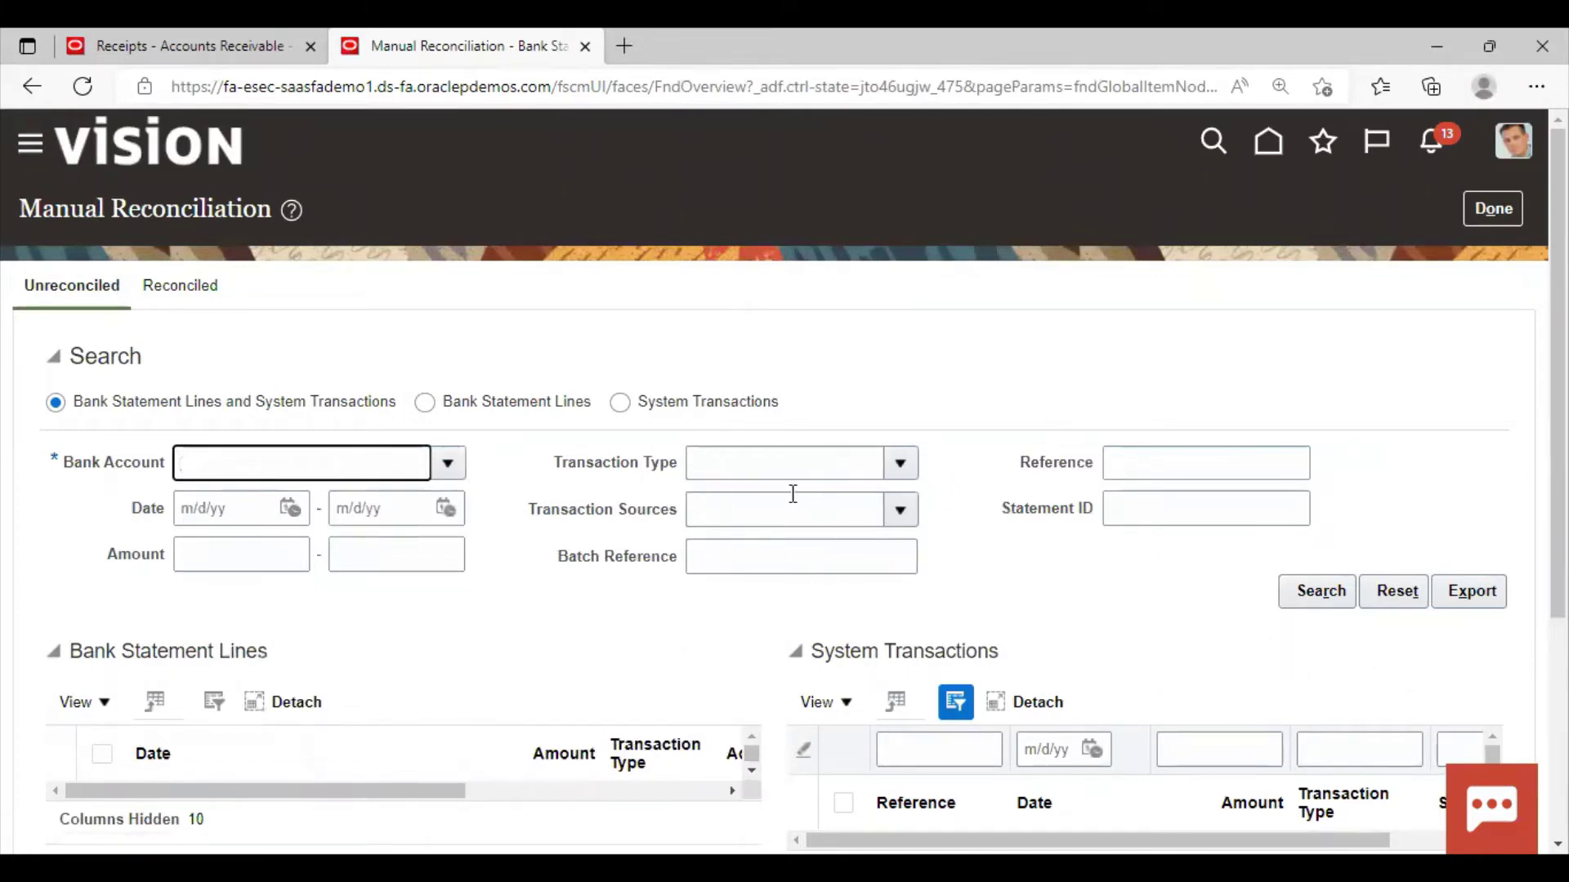
pyautogui.write('BofA-2869')
pyautogui.click(447, 508)
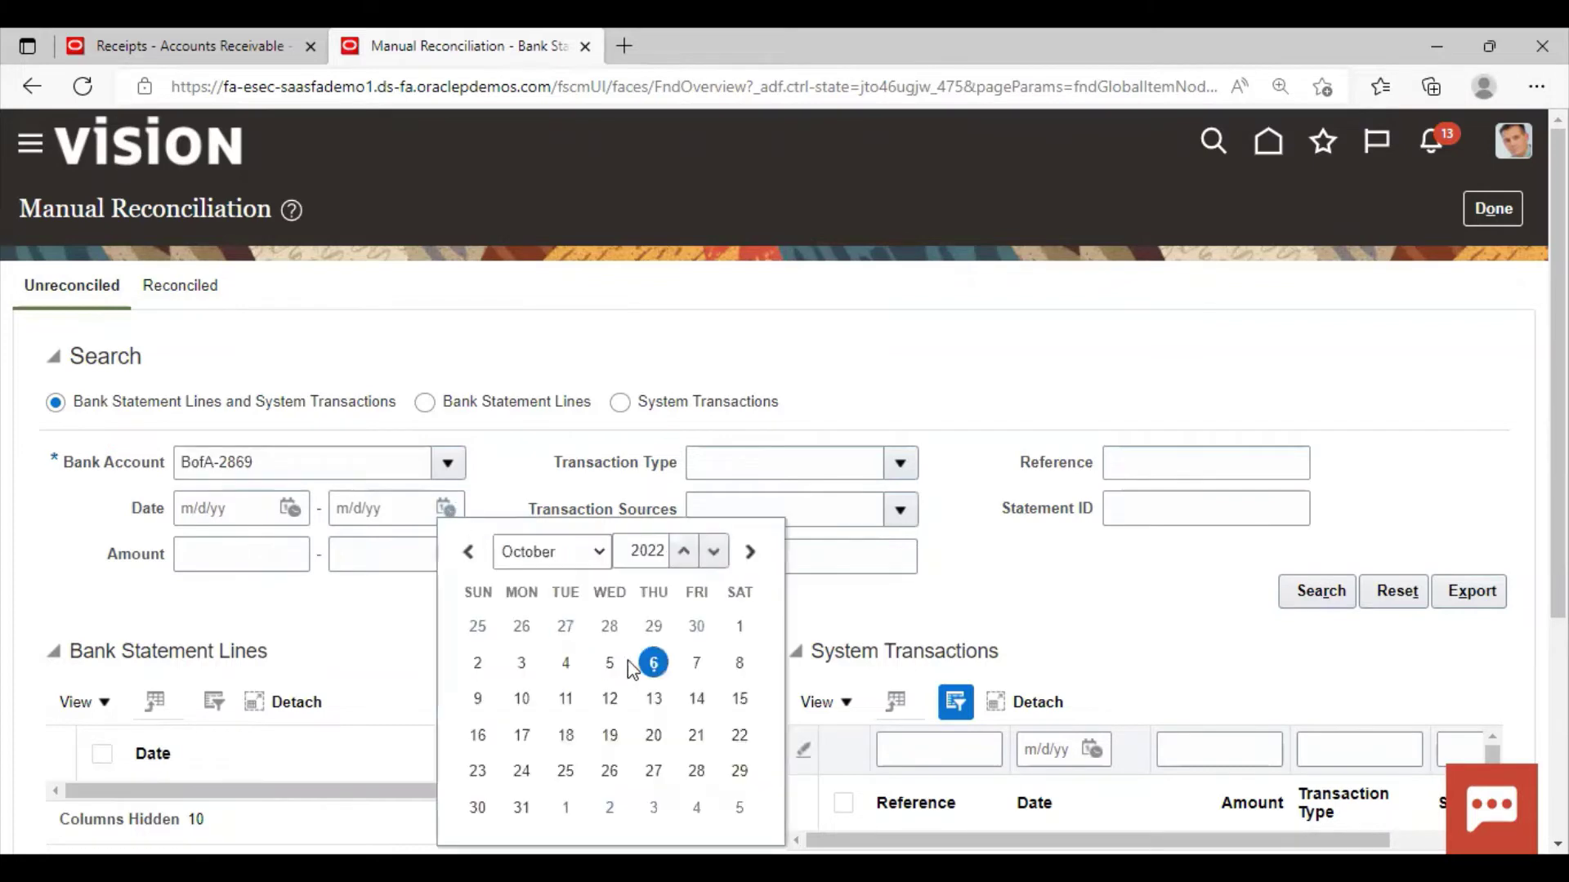
pyautogui.click(655, 664)
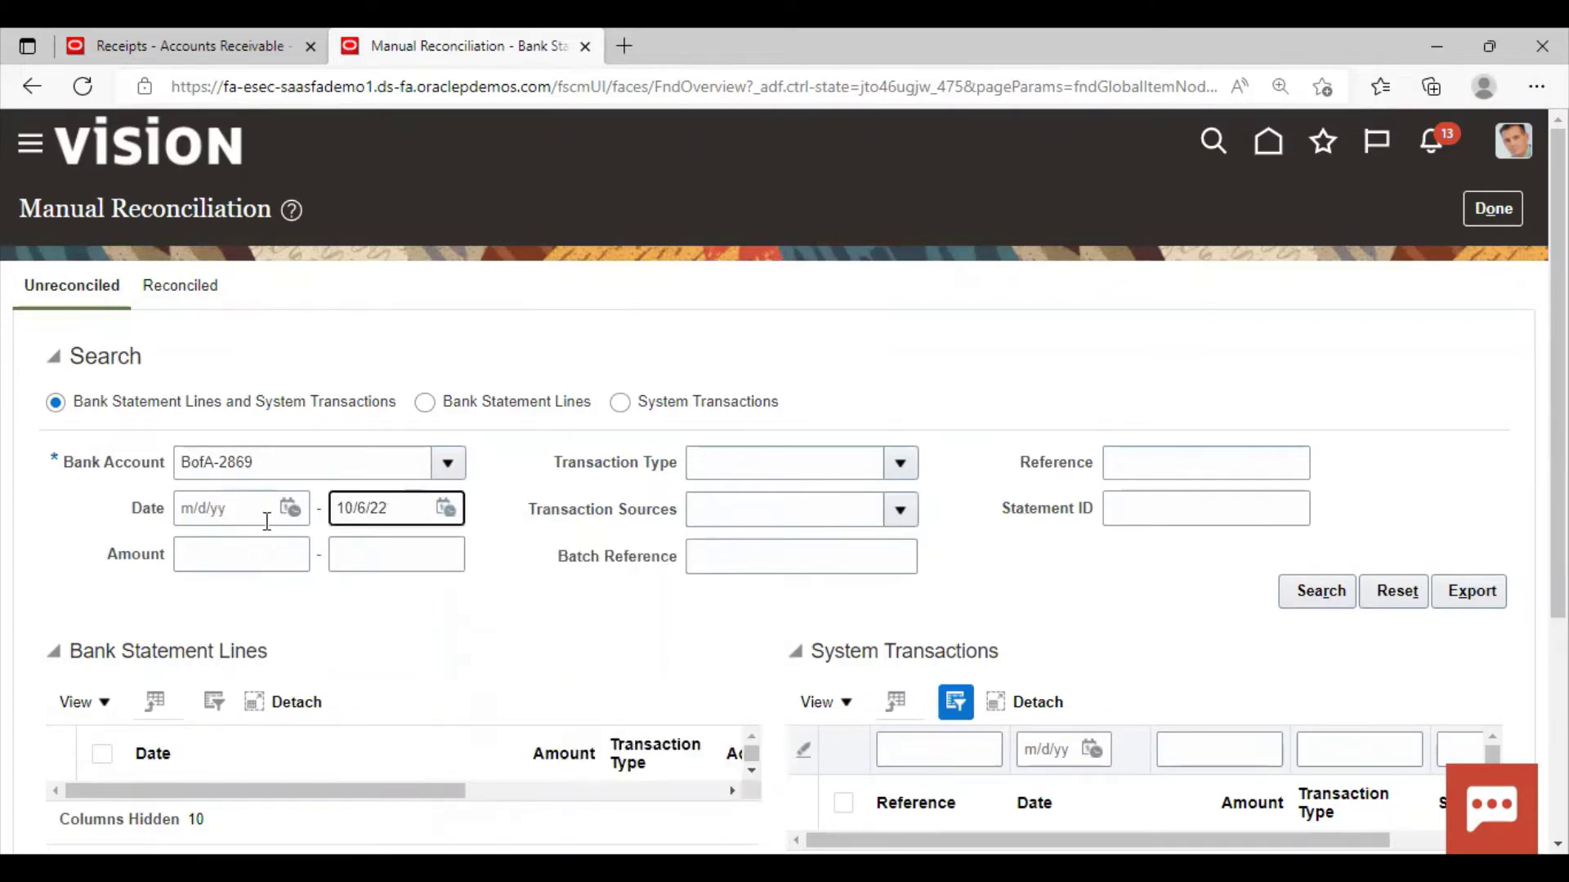
pyautogui.click(288, 508)
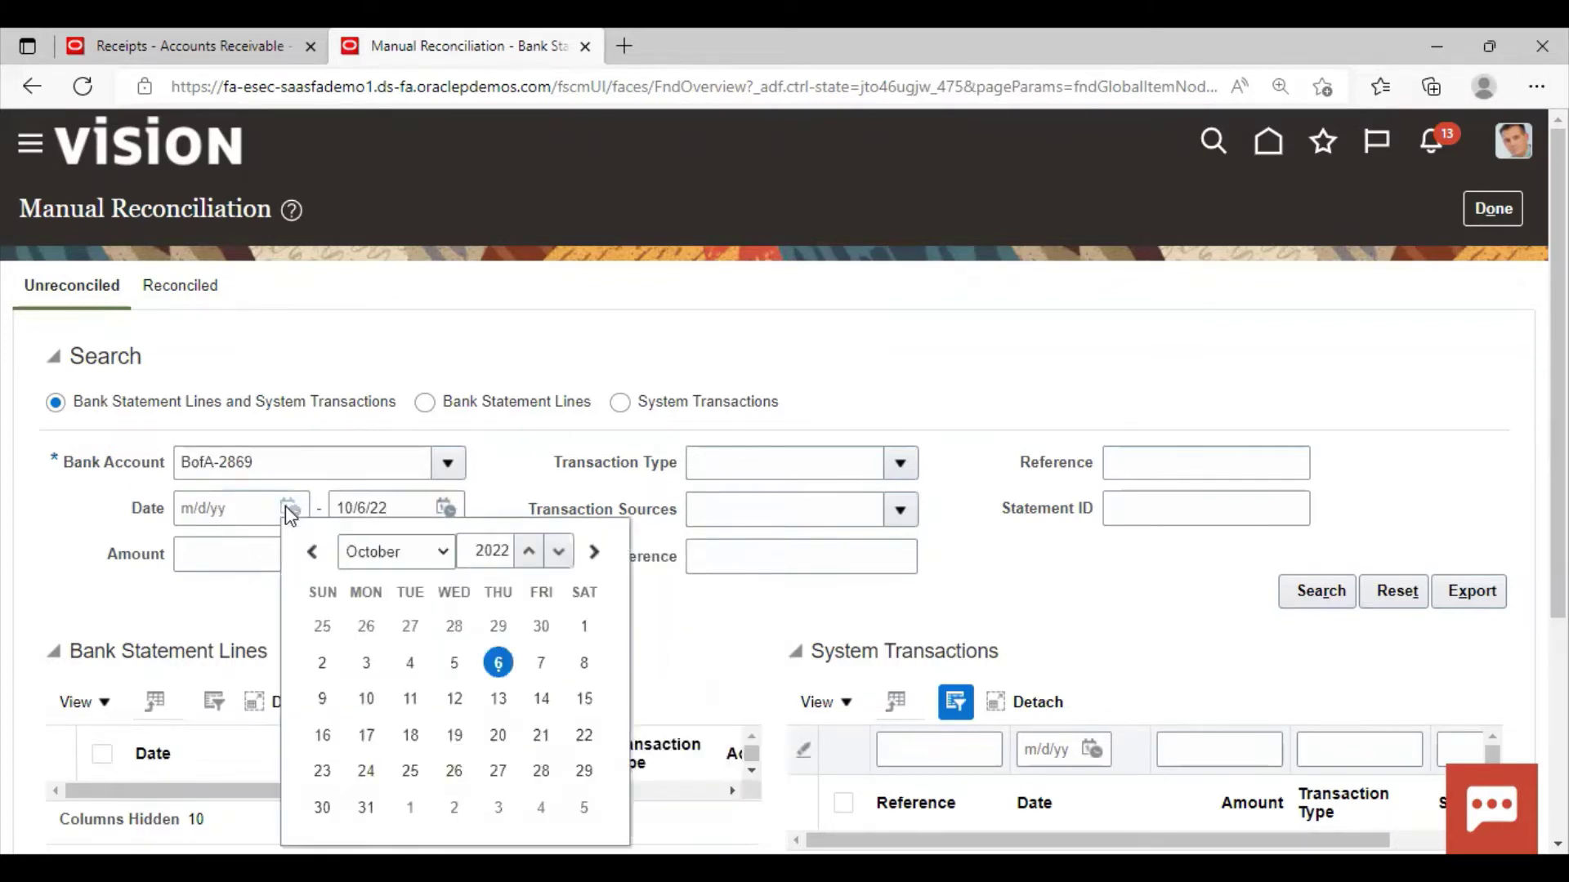
pyautogui.click(498, 663)
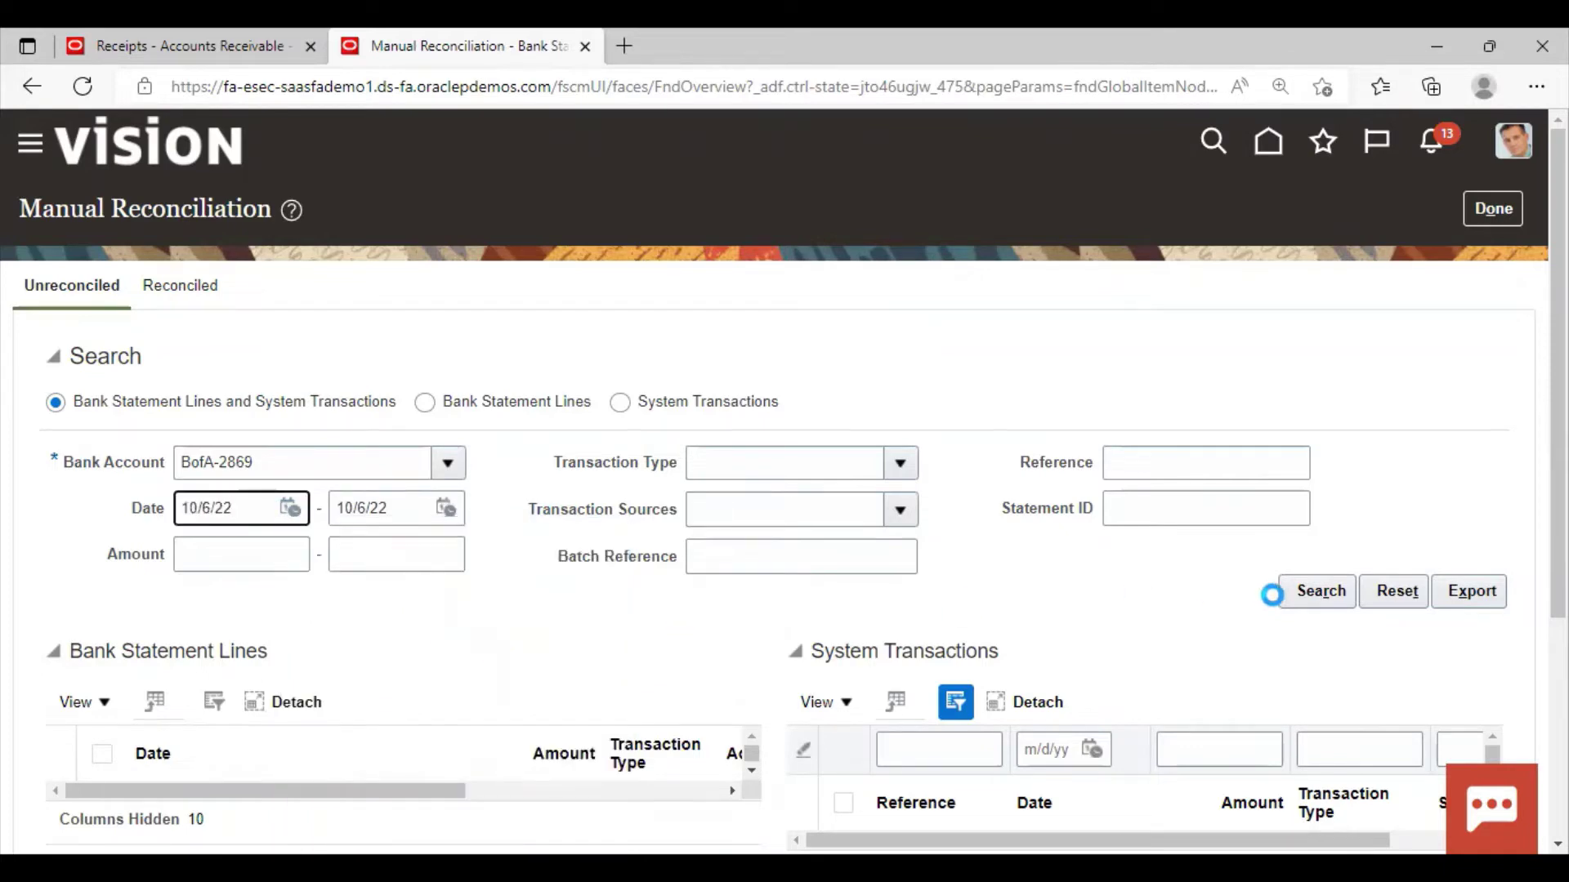
pyautogui.click(1307, 593)
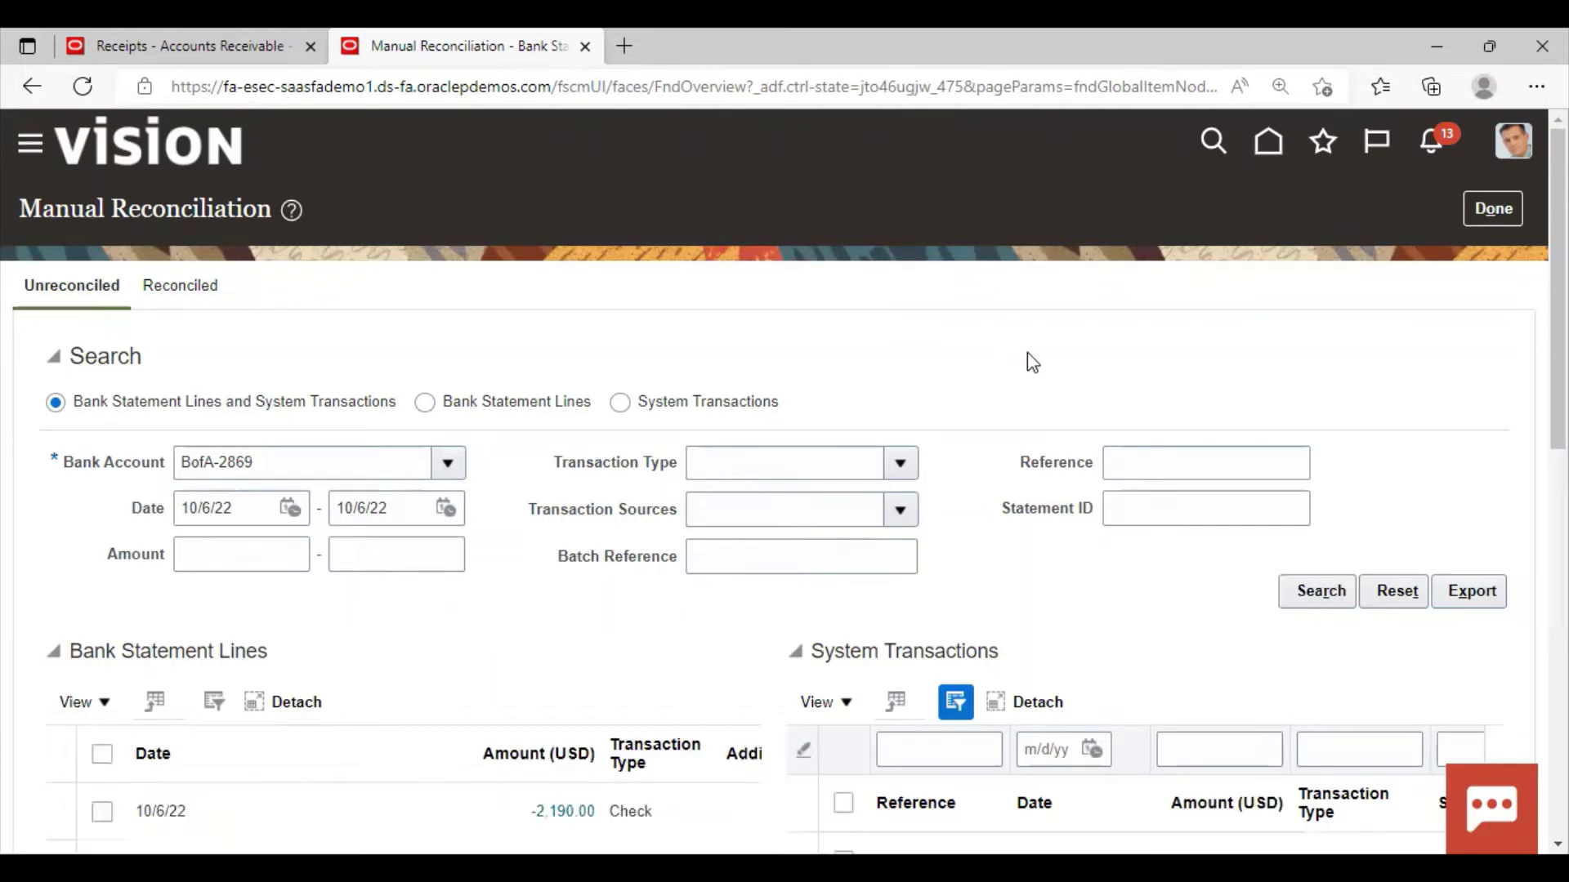
pyautogui.scroll(-3, 1028, 359)
pyautogui.scroll(-3, 1027, 351)
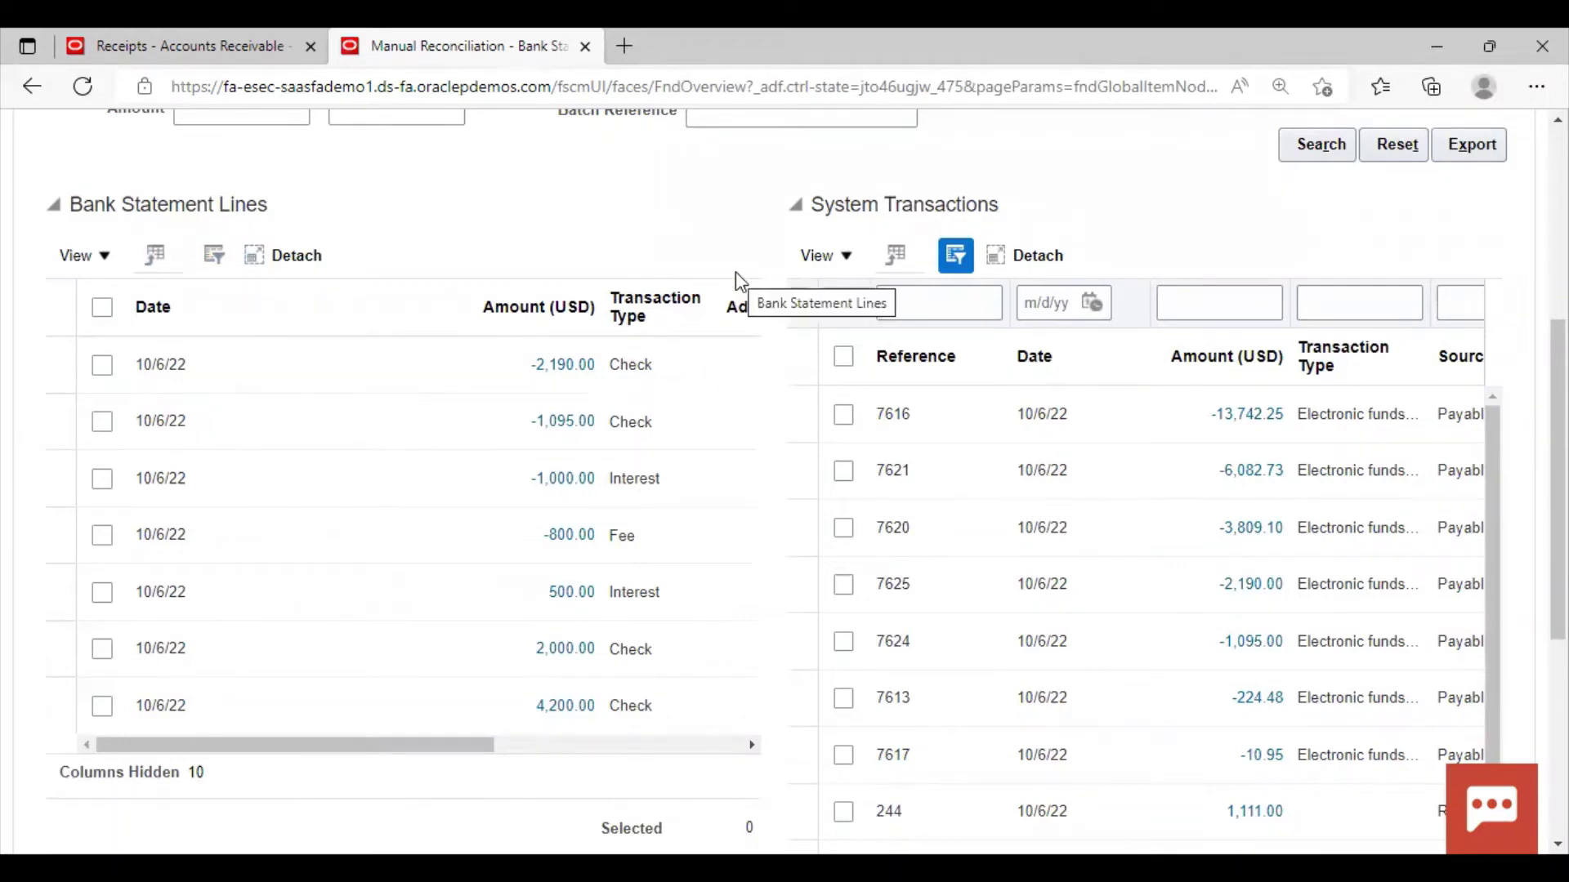
pyautogui.scroll(-1, 1173, 353)
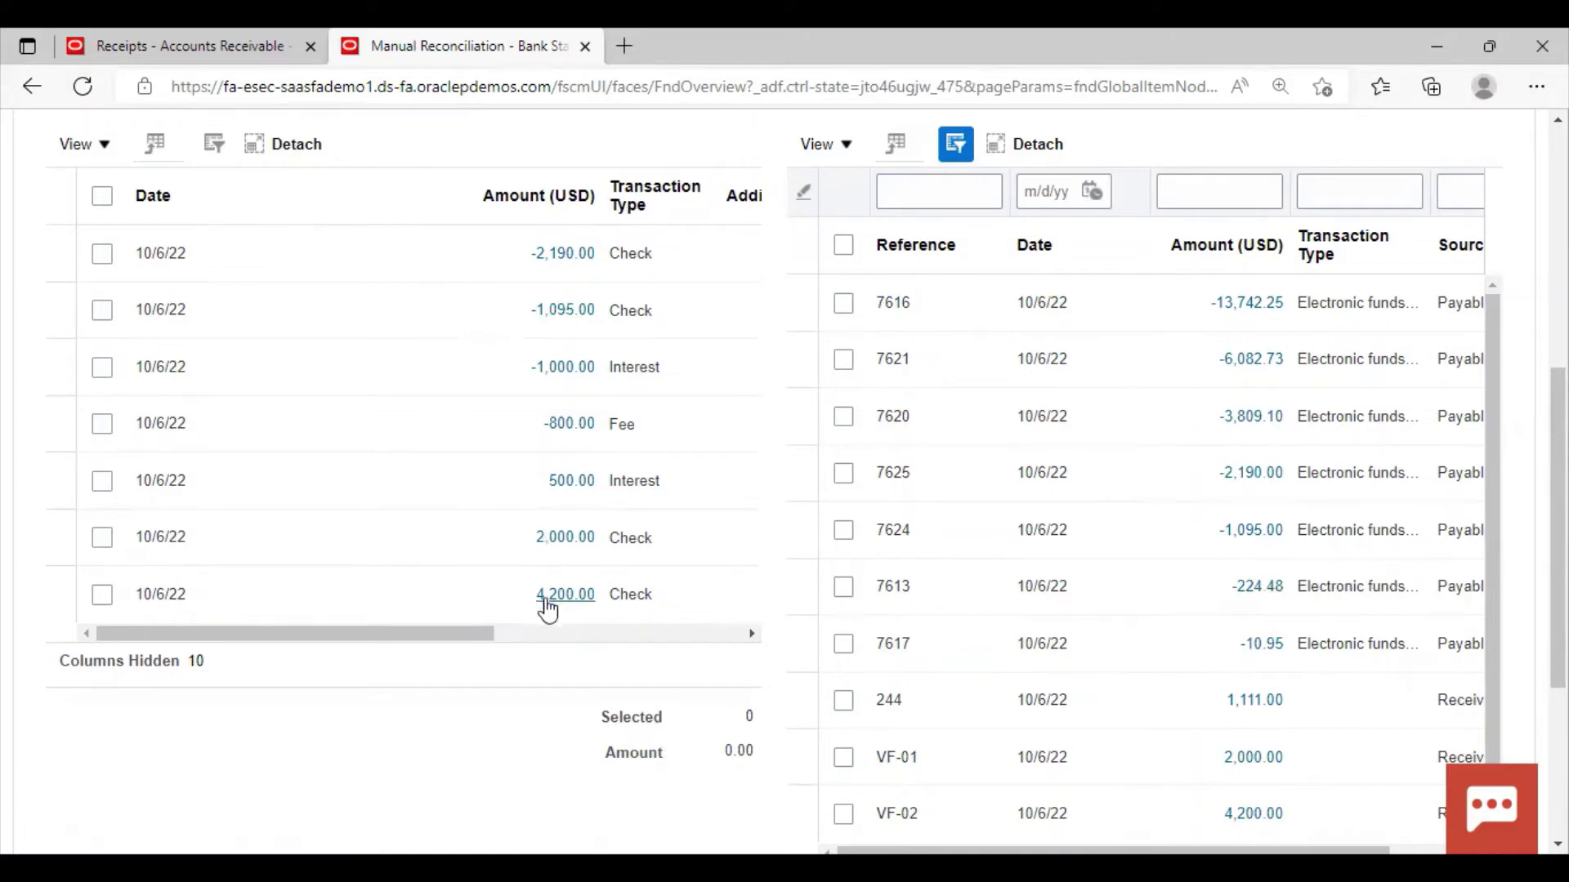
pyautogui.scroll(-3, 1280, 608)
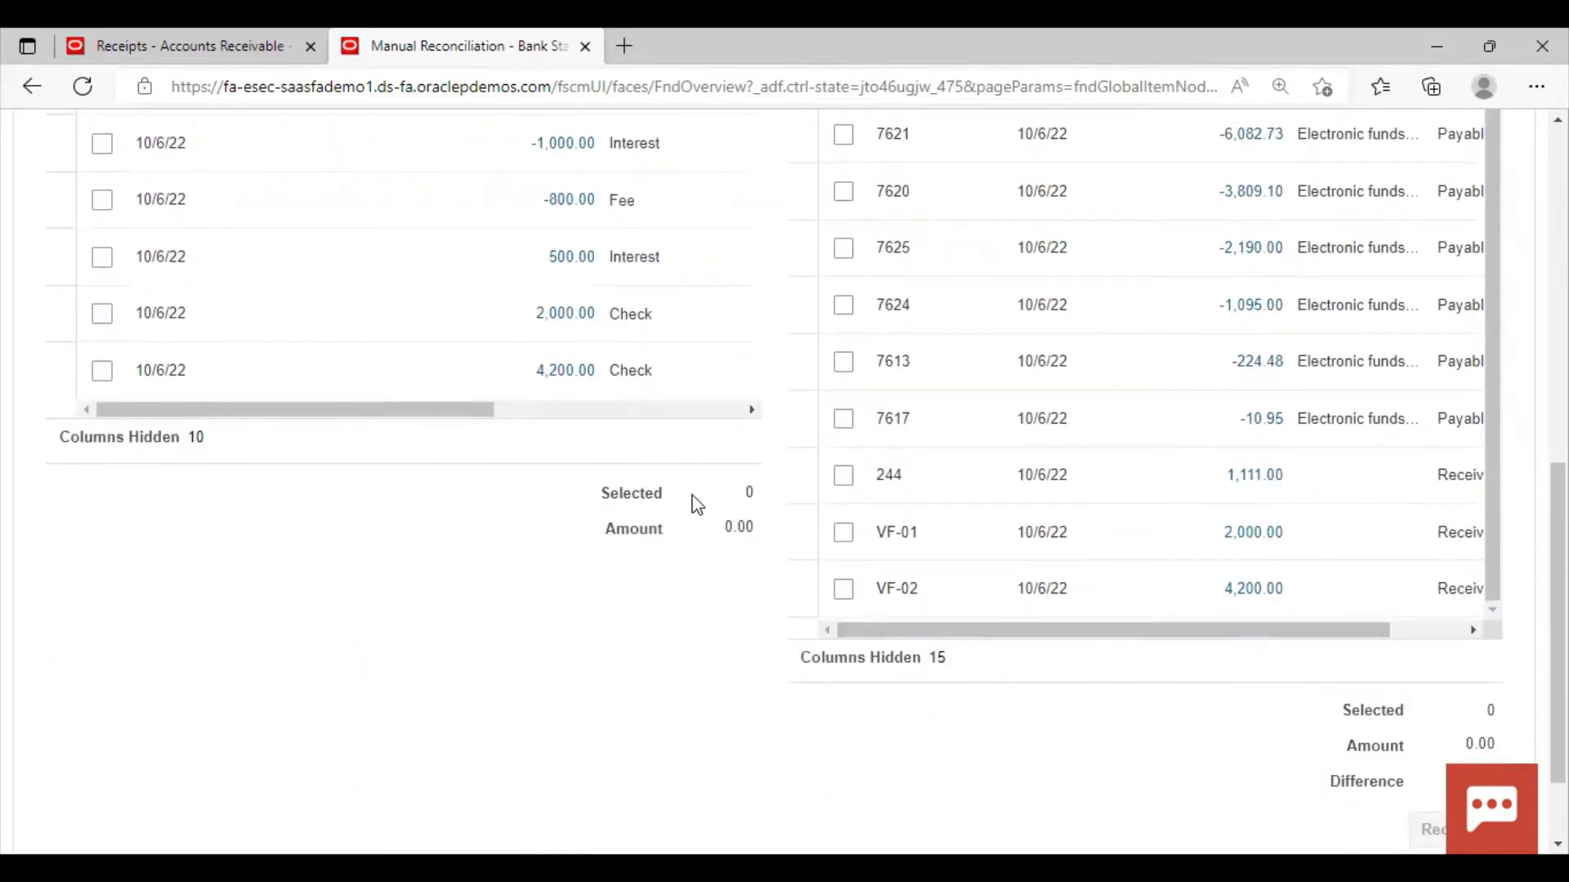
pyautogui.scroll(3, 539, 447)
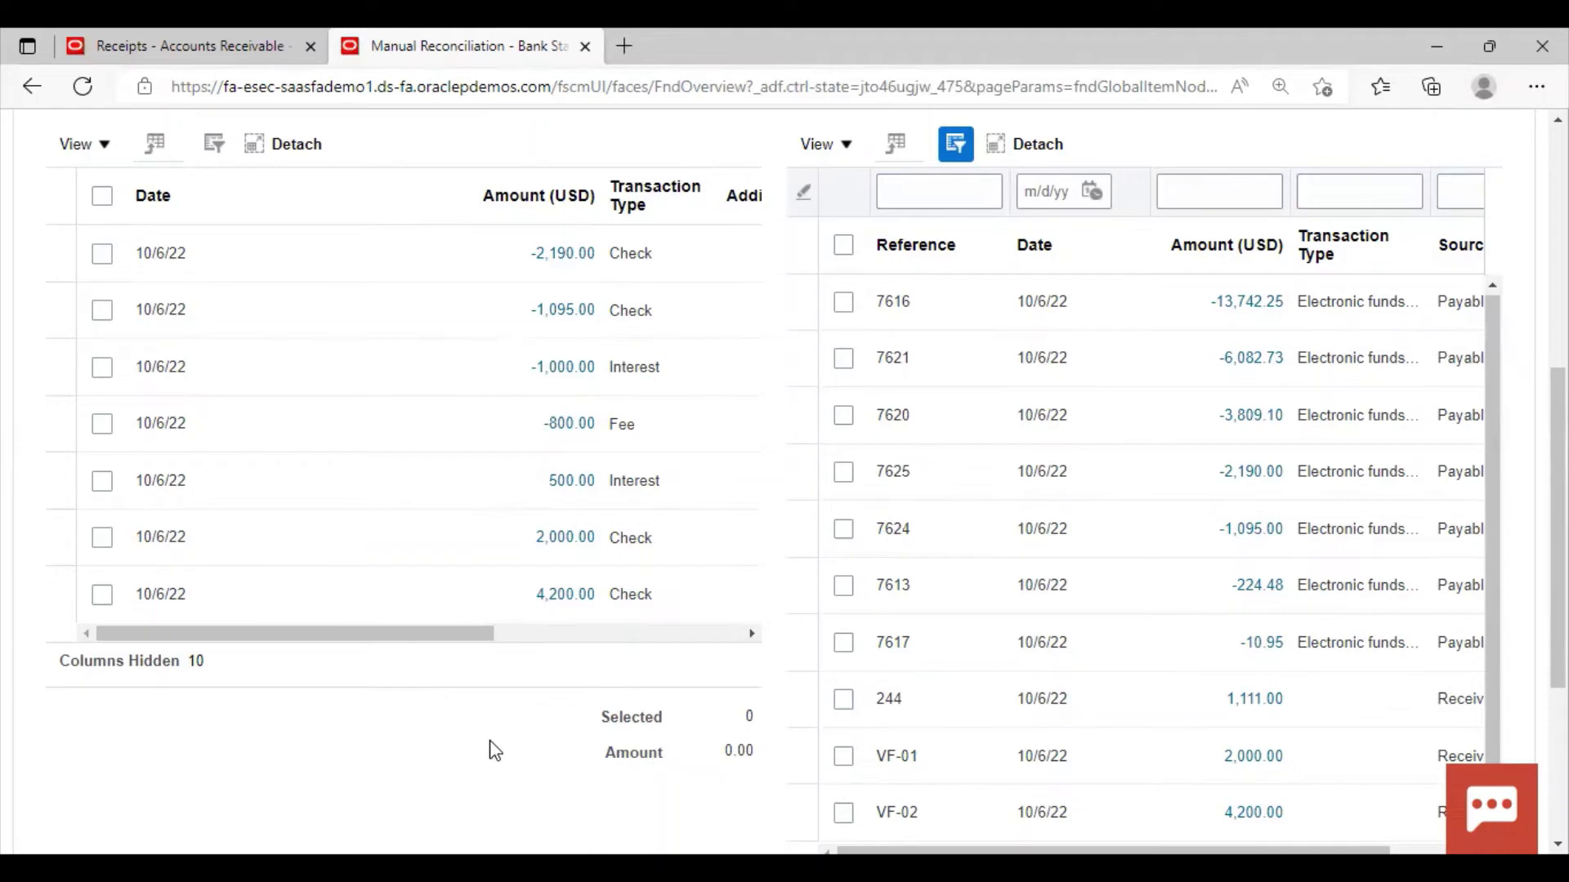
pyautogui.scroll(5, 295, 675)
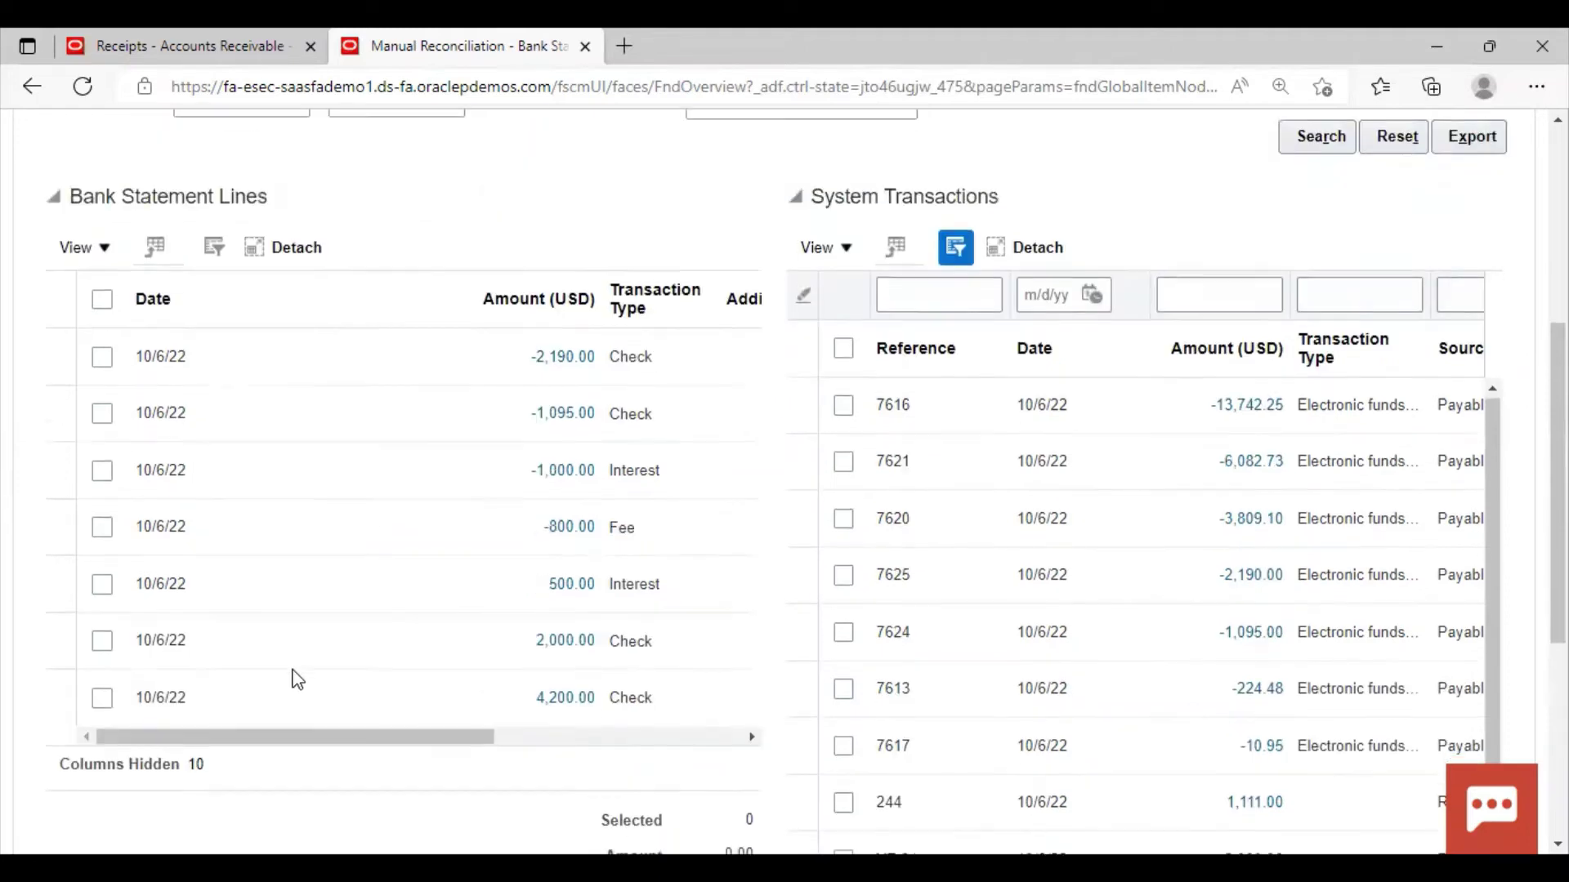
pyautogui.scroll(2, 170, 284)
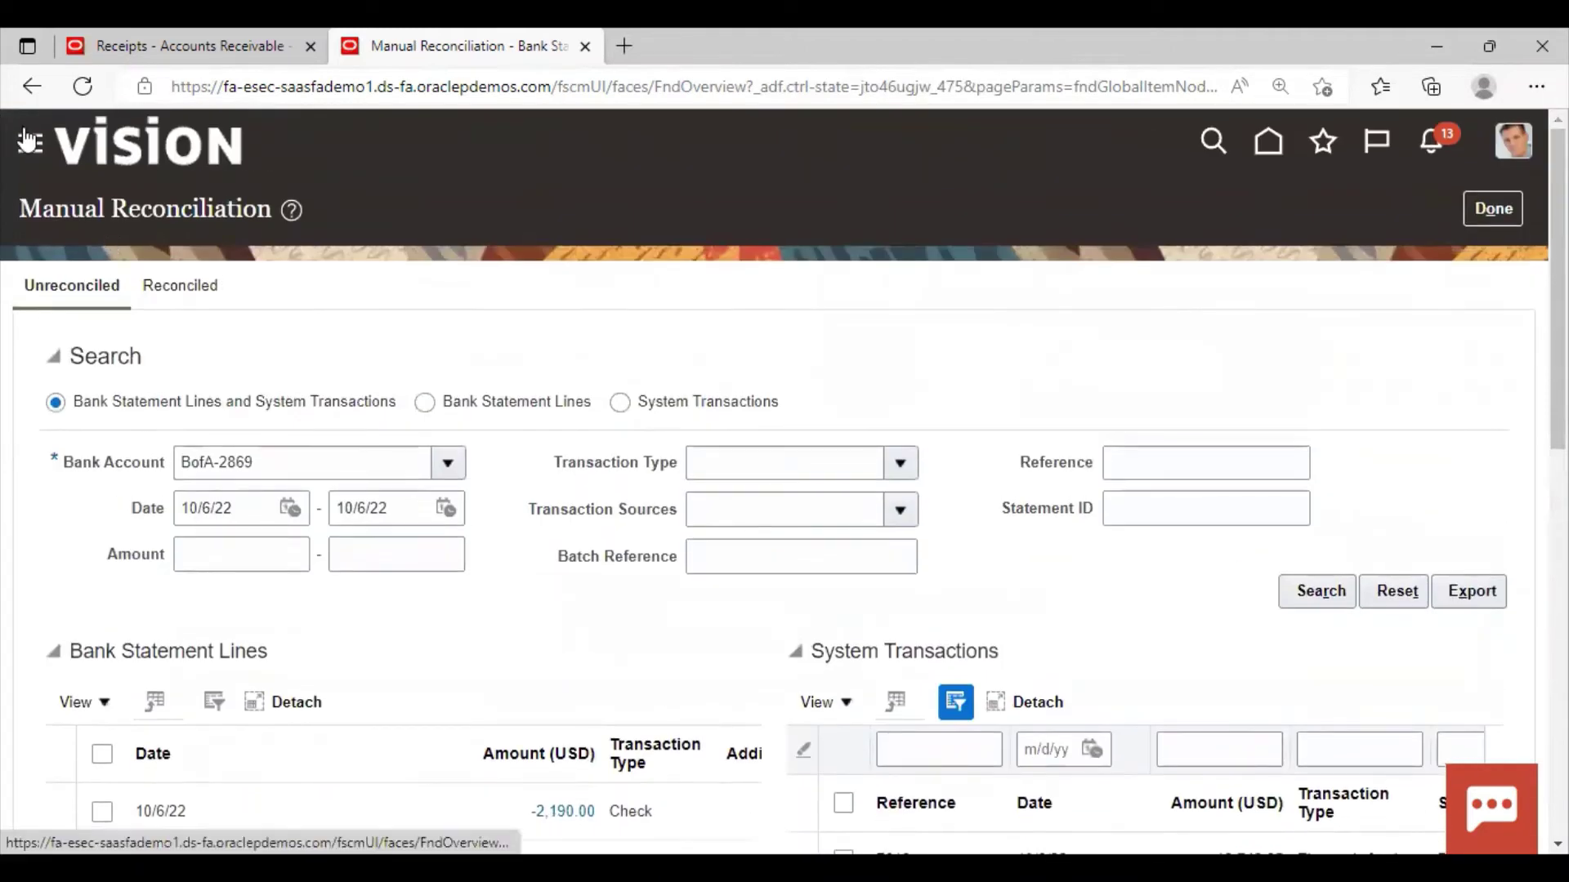
# Return through the Navigator to Bank Statements and Reconciliation and show its task list
pyautogui.click(27, 149)
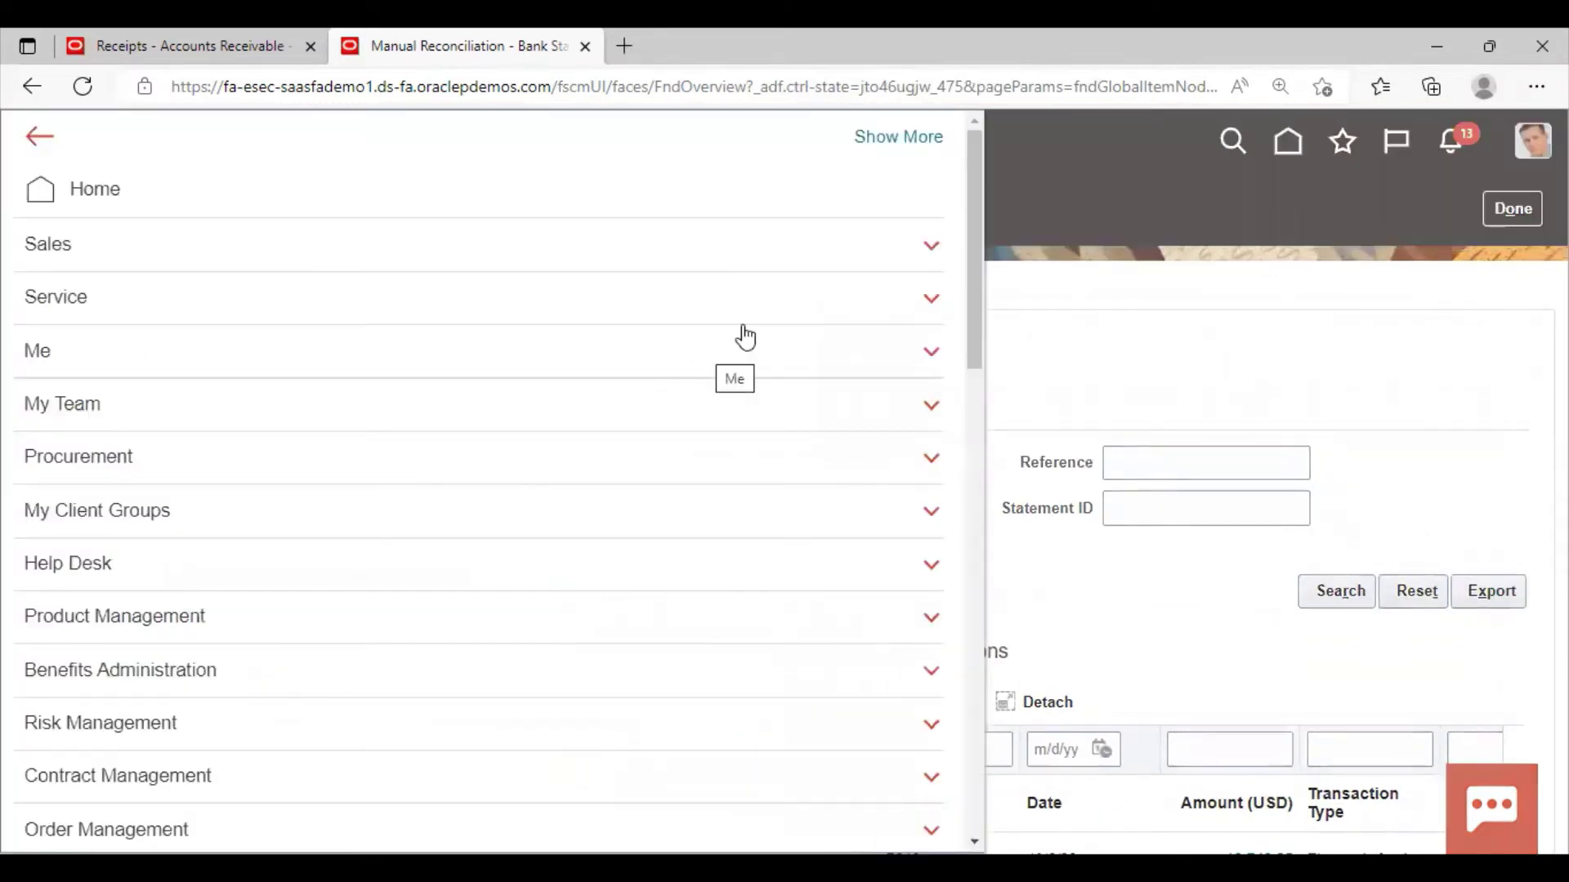
pyautogui.scroll(-7, 743, 336)
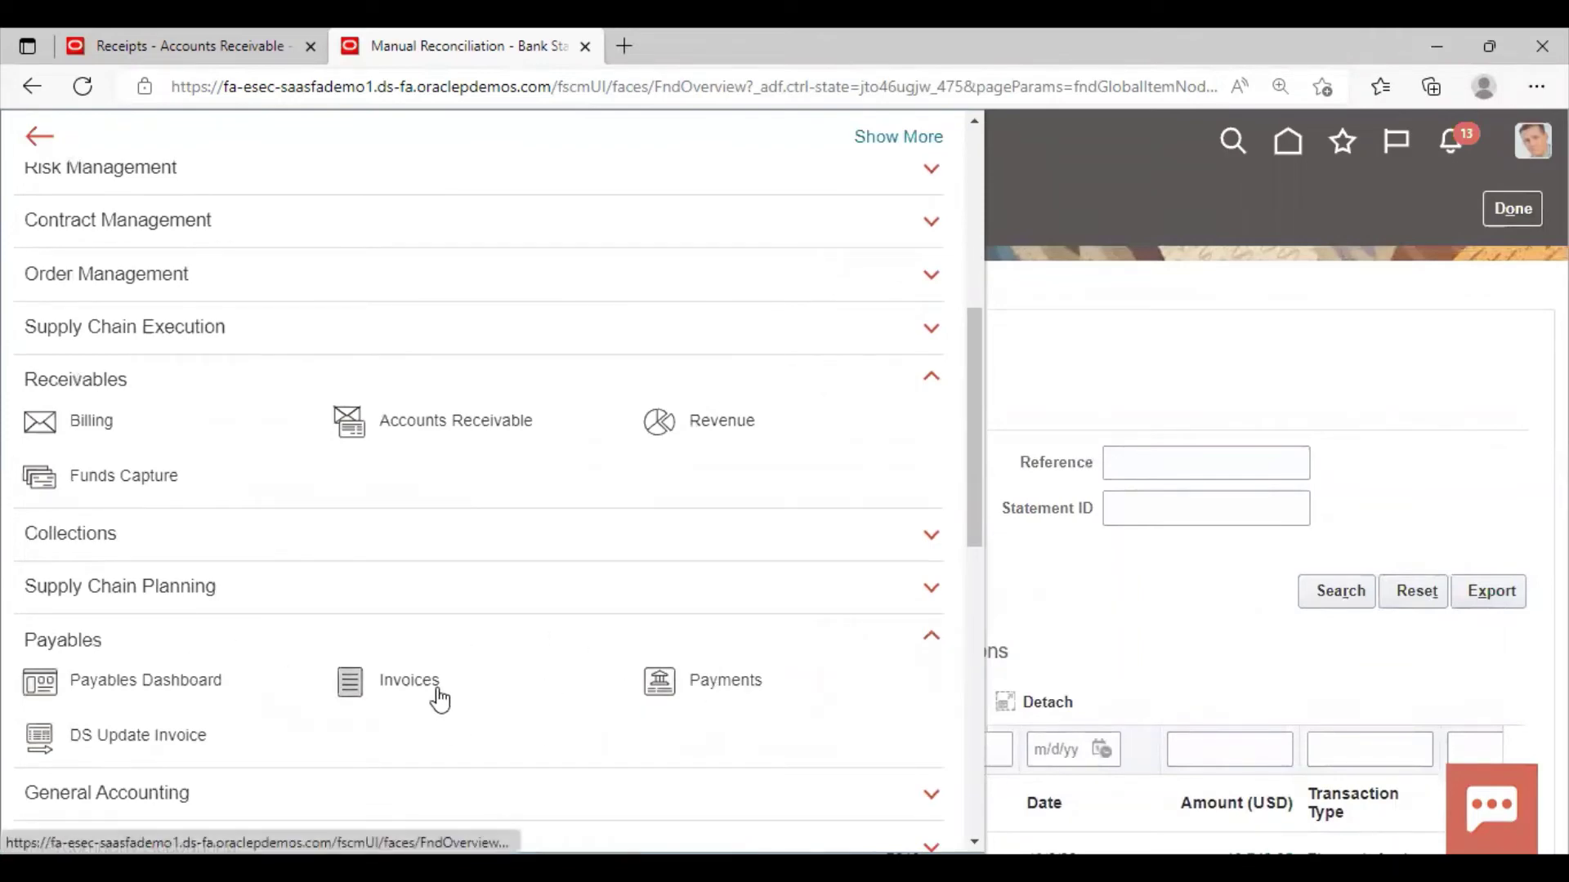
pyautogui.scroll(-4, 438, 697)
pyautogui.scroll(-1, 409, 504)
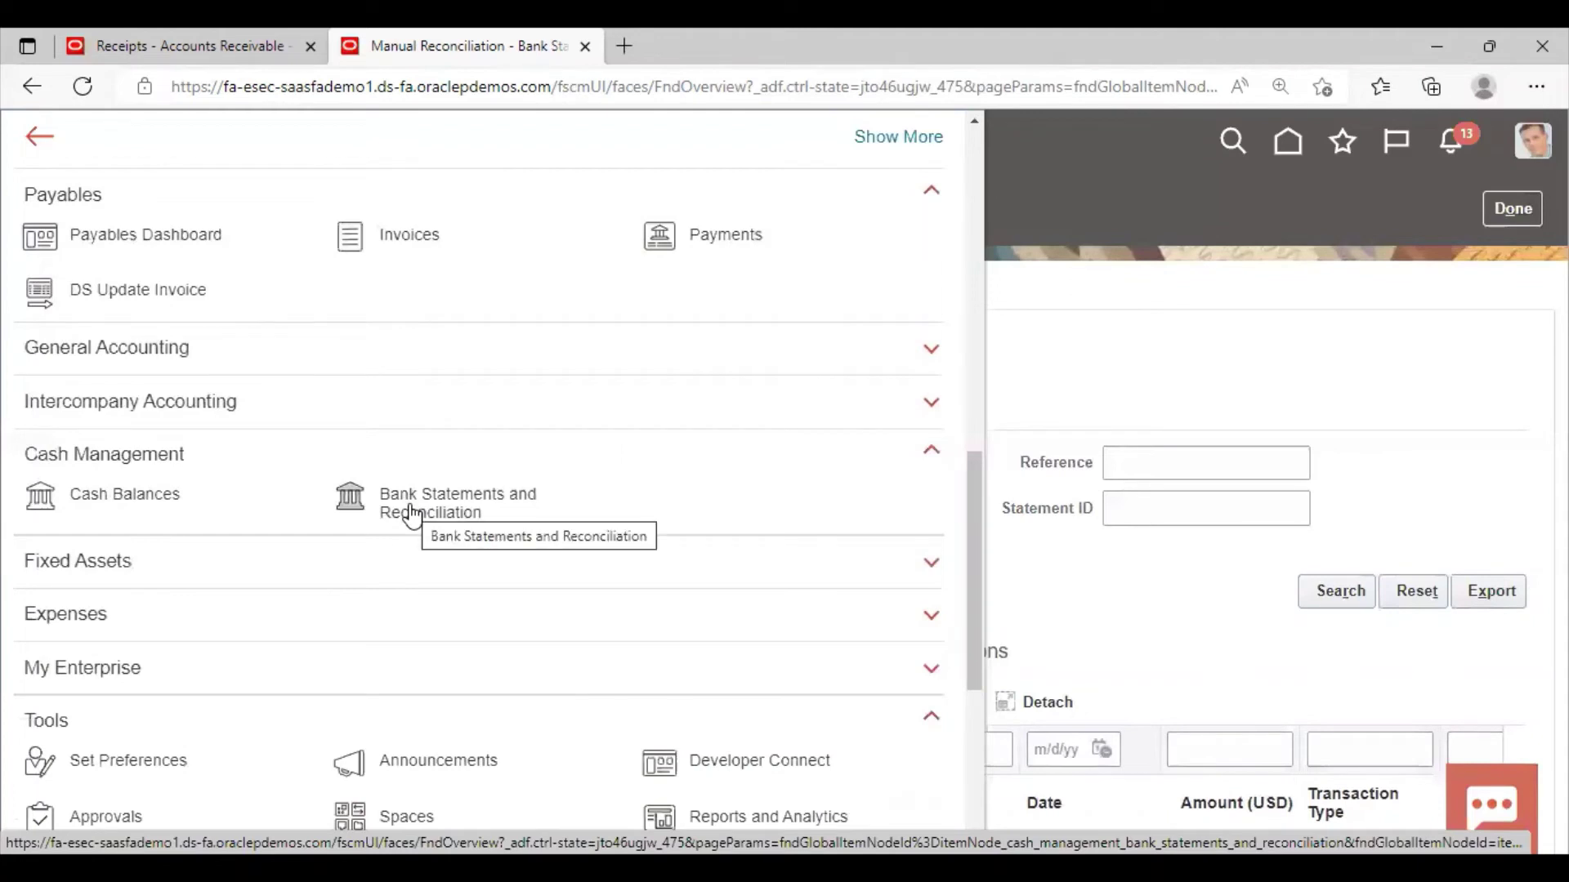
pyautogui.click(412, 512)
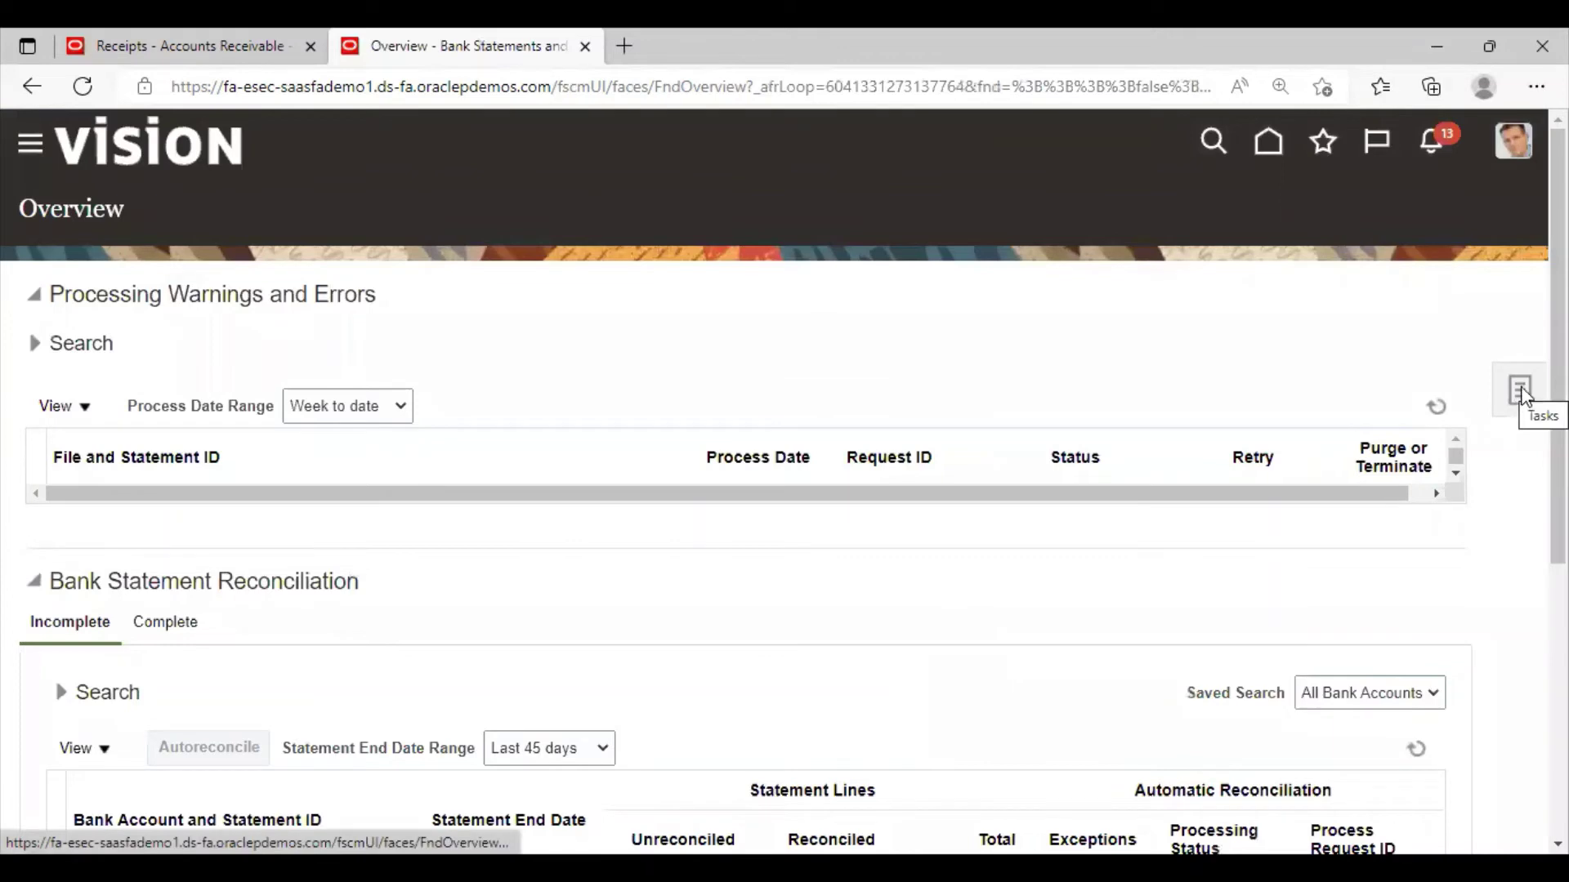
pyautogui.click(1521, 395)
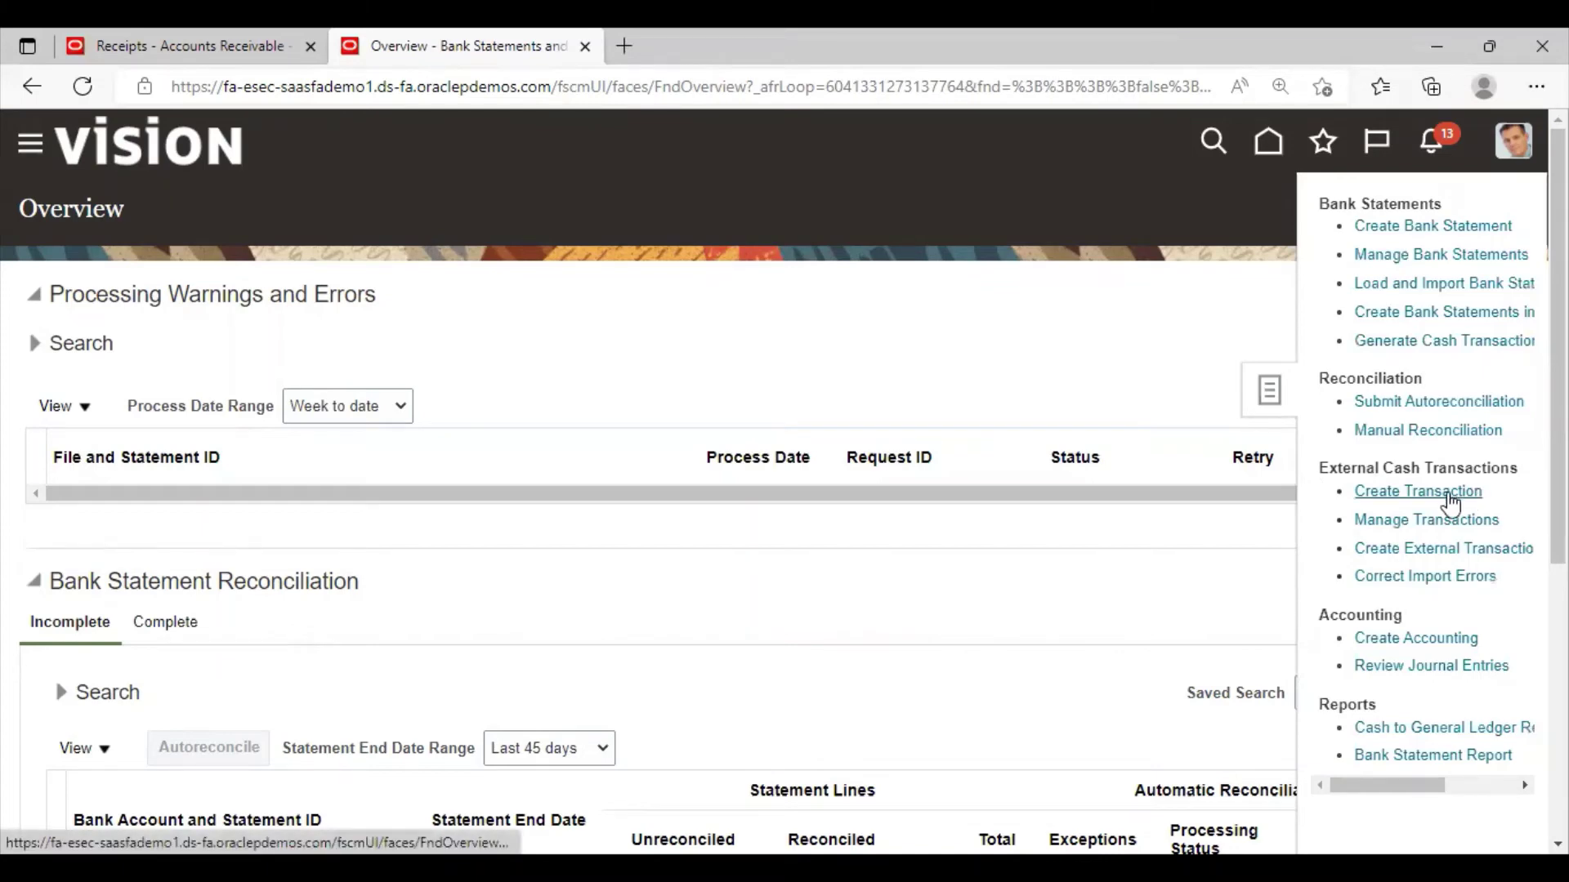
# Start an external transaction for bank account BofA-2869 with amount 500
pyautogui.click(1447, 491)
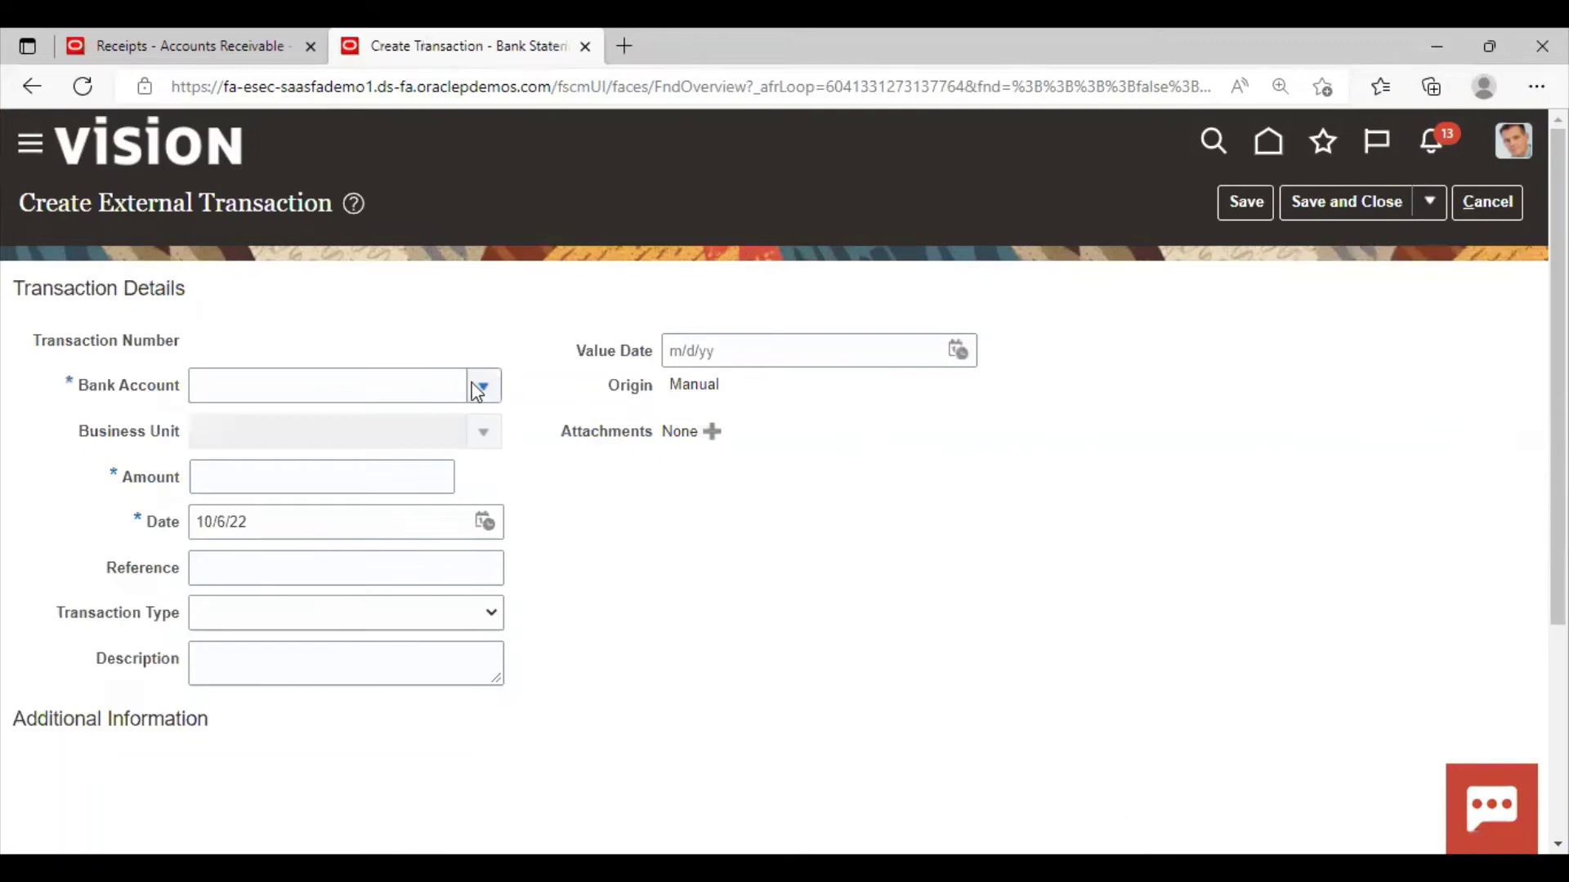
pyautogui.click(482, 389)
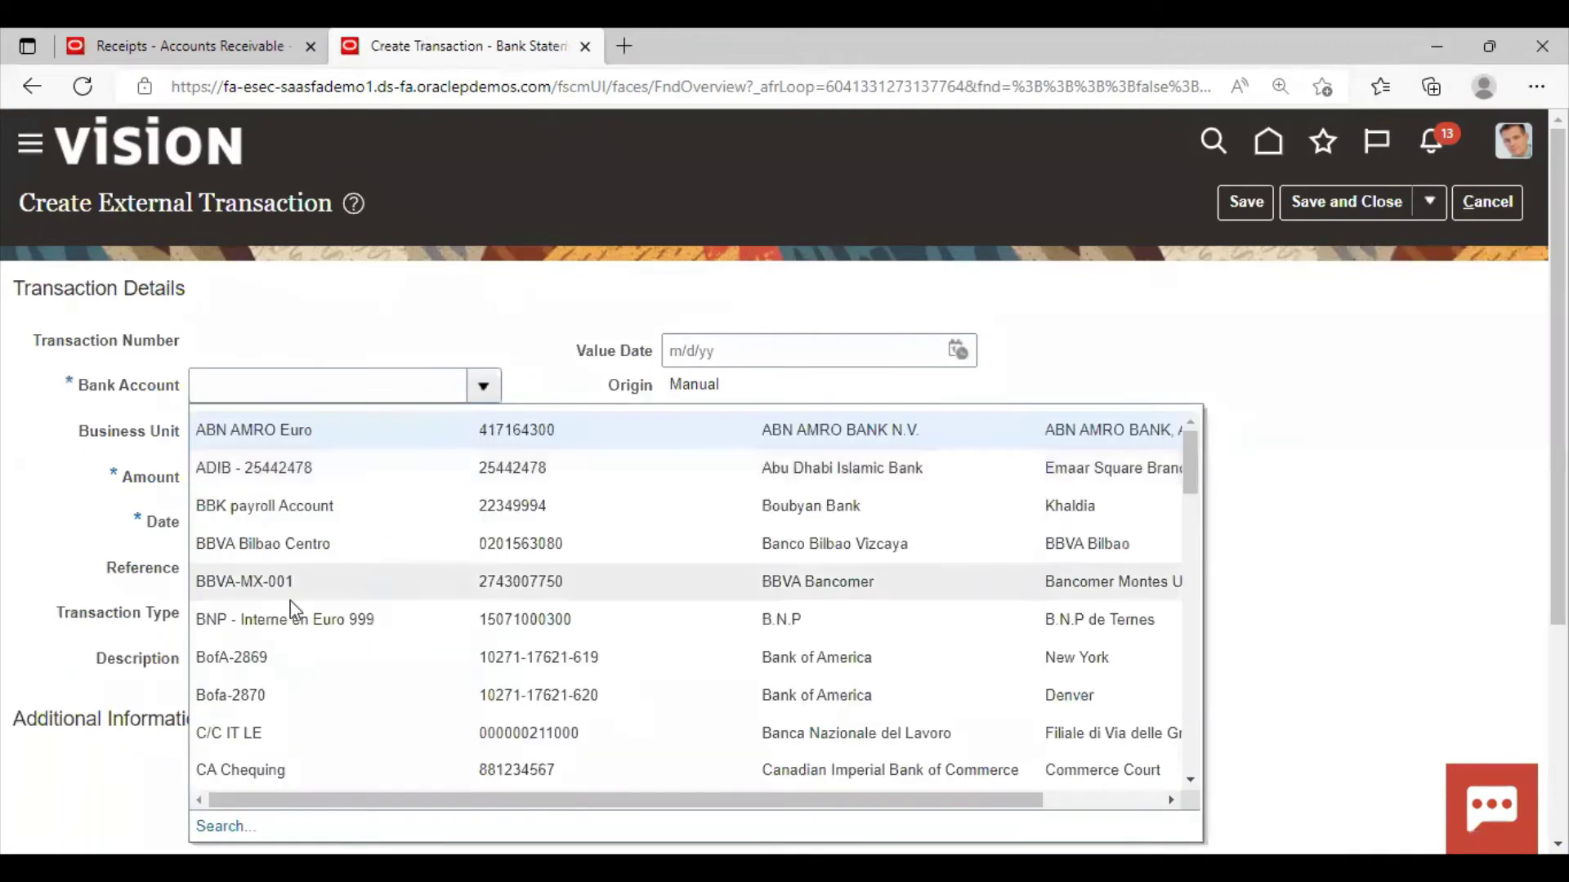
pyautogui.click(237, 672)
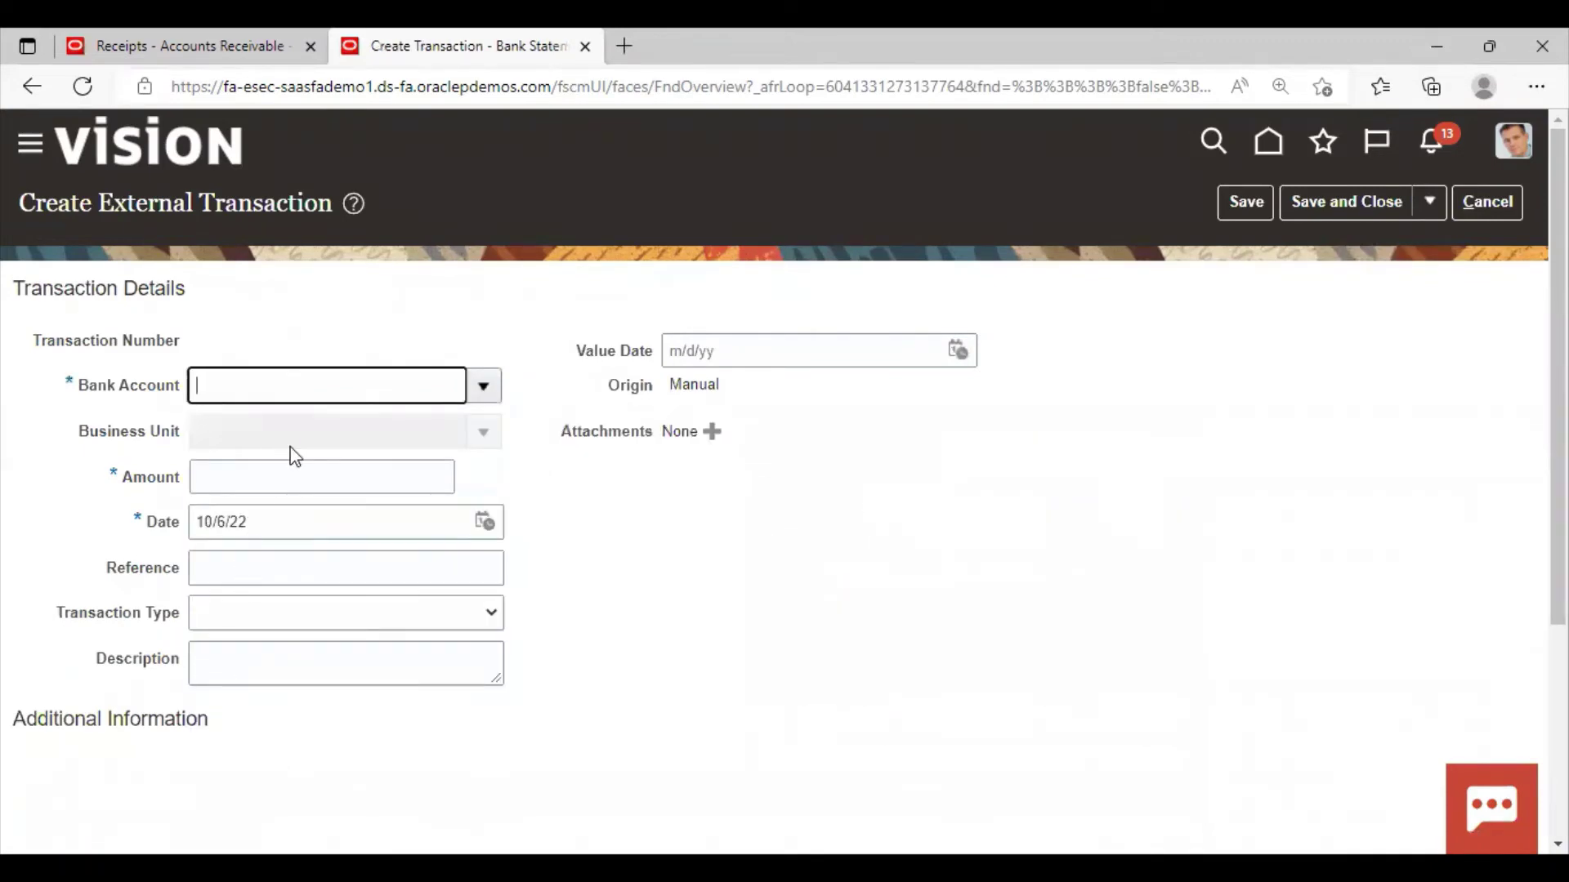
pyautogui.click(341, 483)
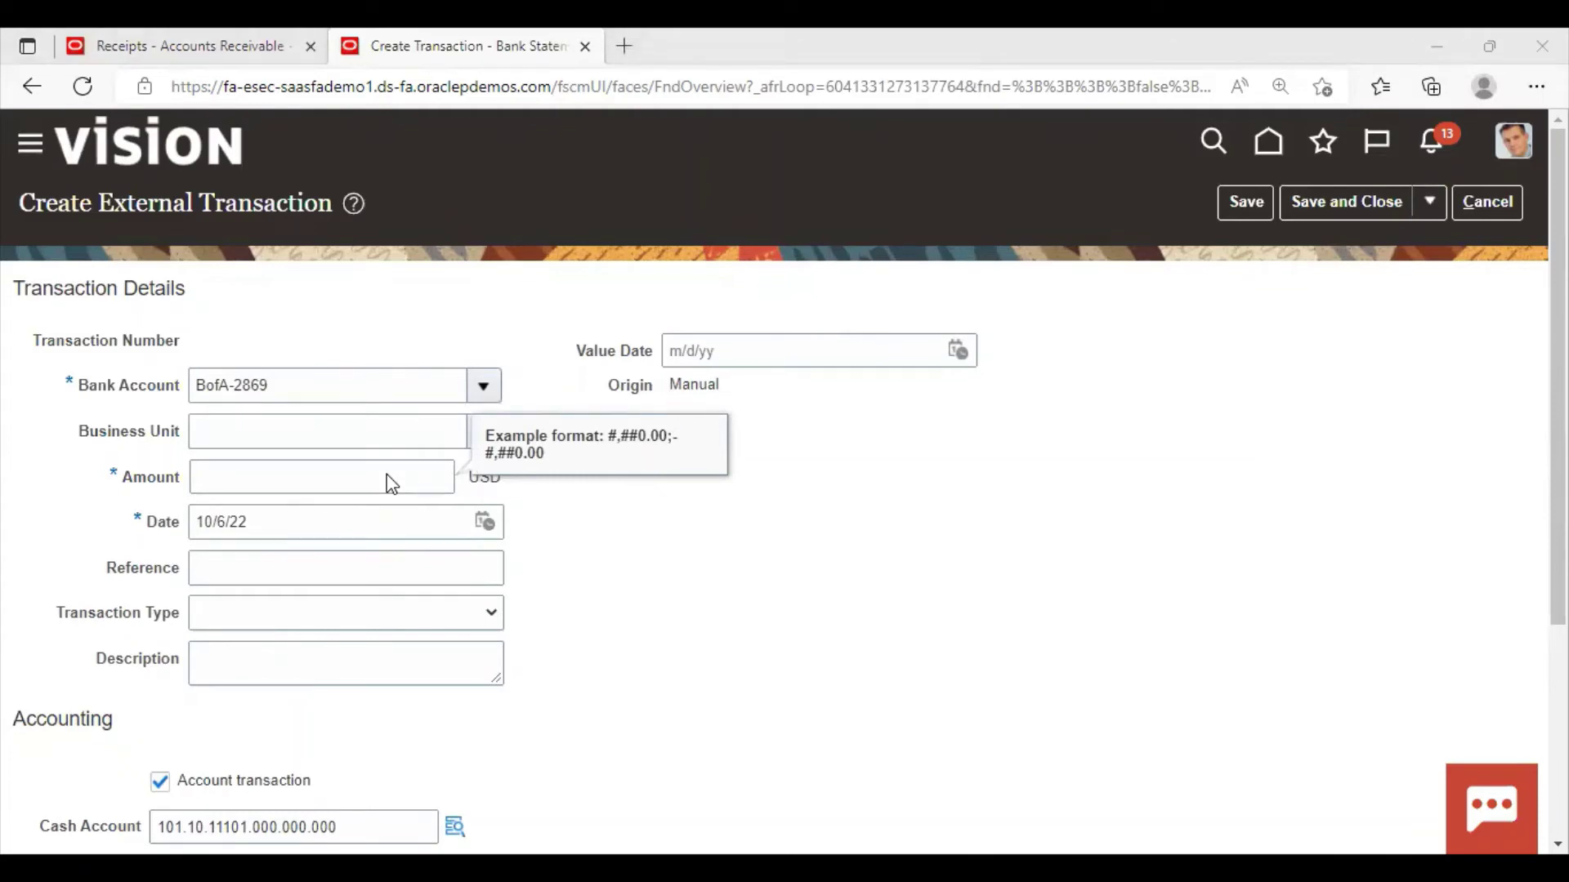
pyautogui.click(388, 477)
pyautogui.write('500')
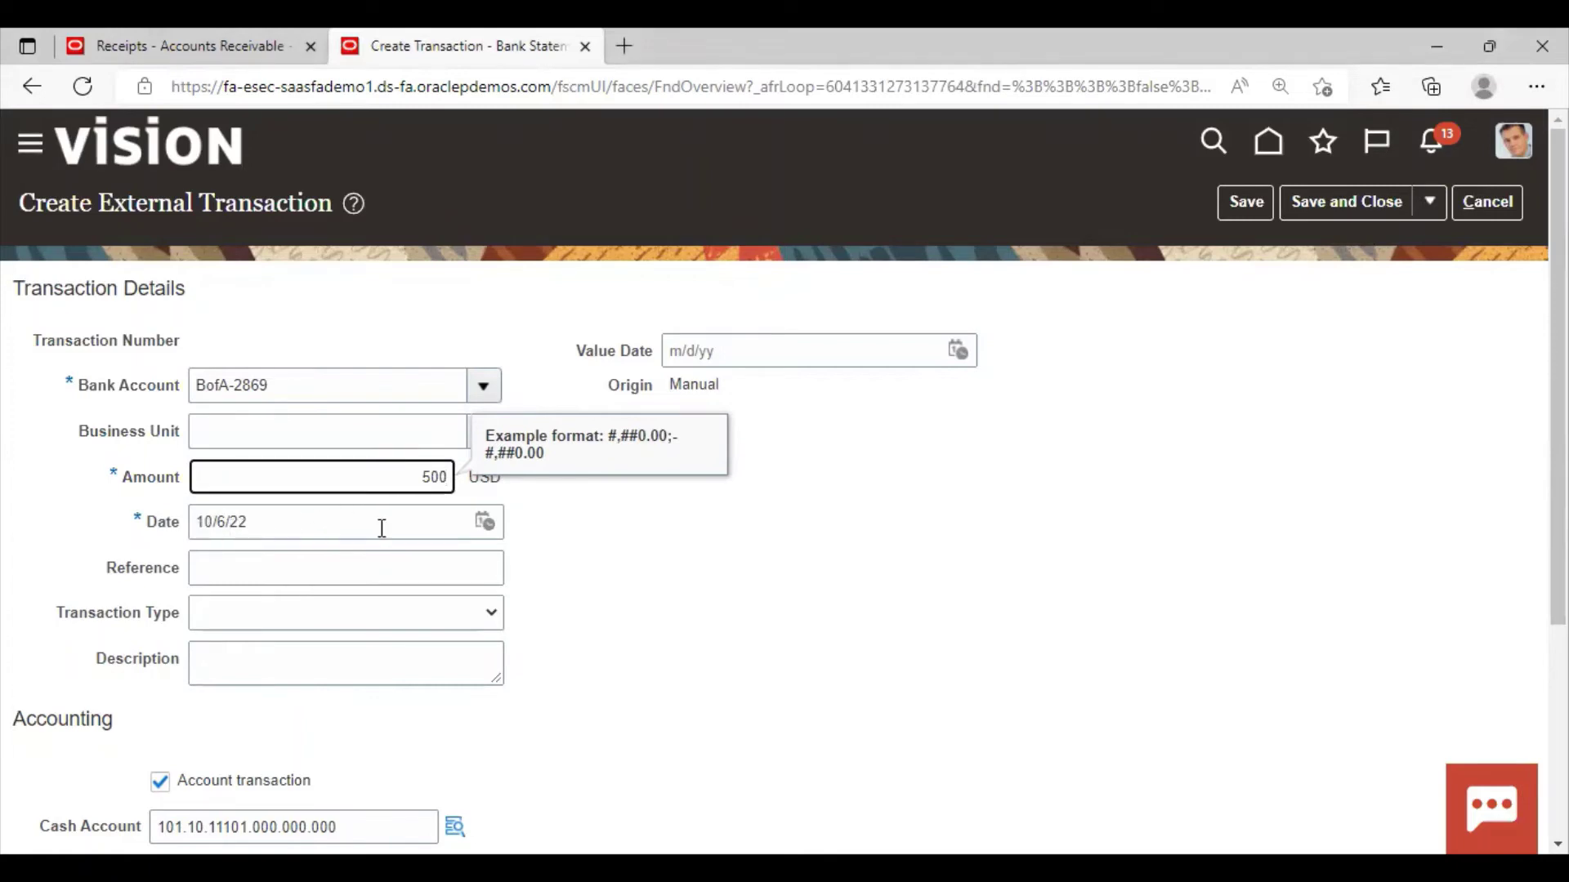
pyautogui.scroll(-3, 817, 609)
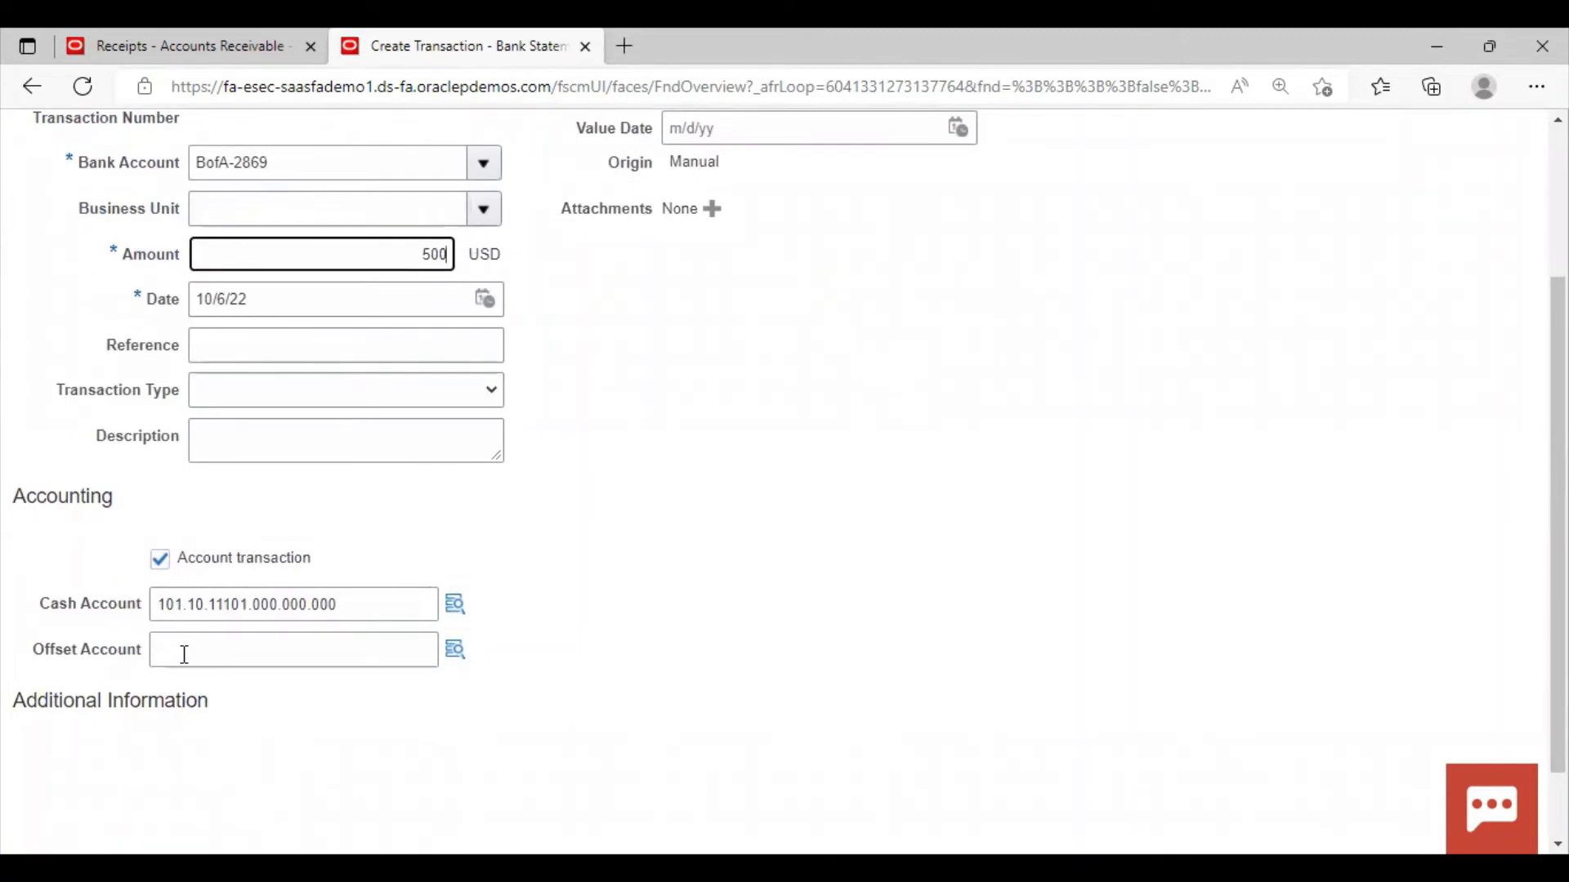
# Set the offset account to 78110 Interest Income via a %interest% description search
pyautogui.click(455, 651)
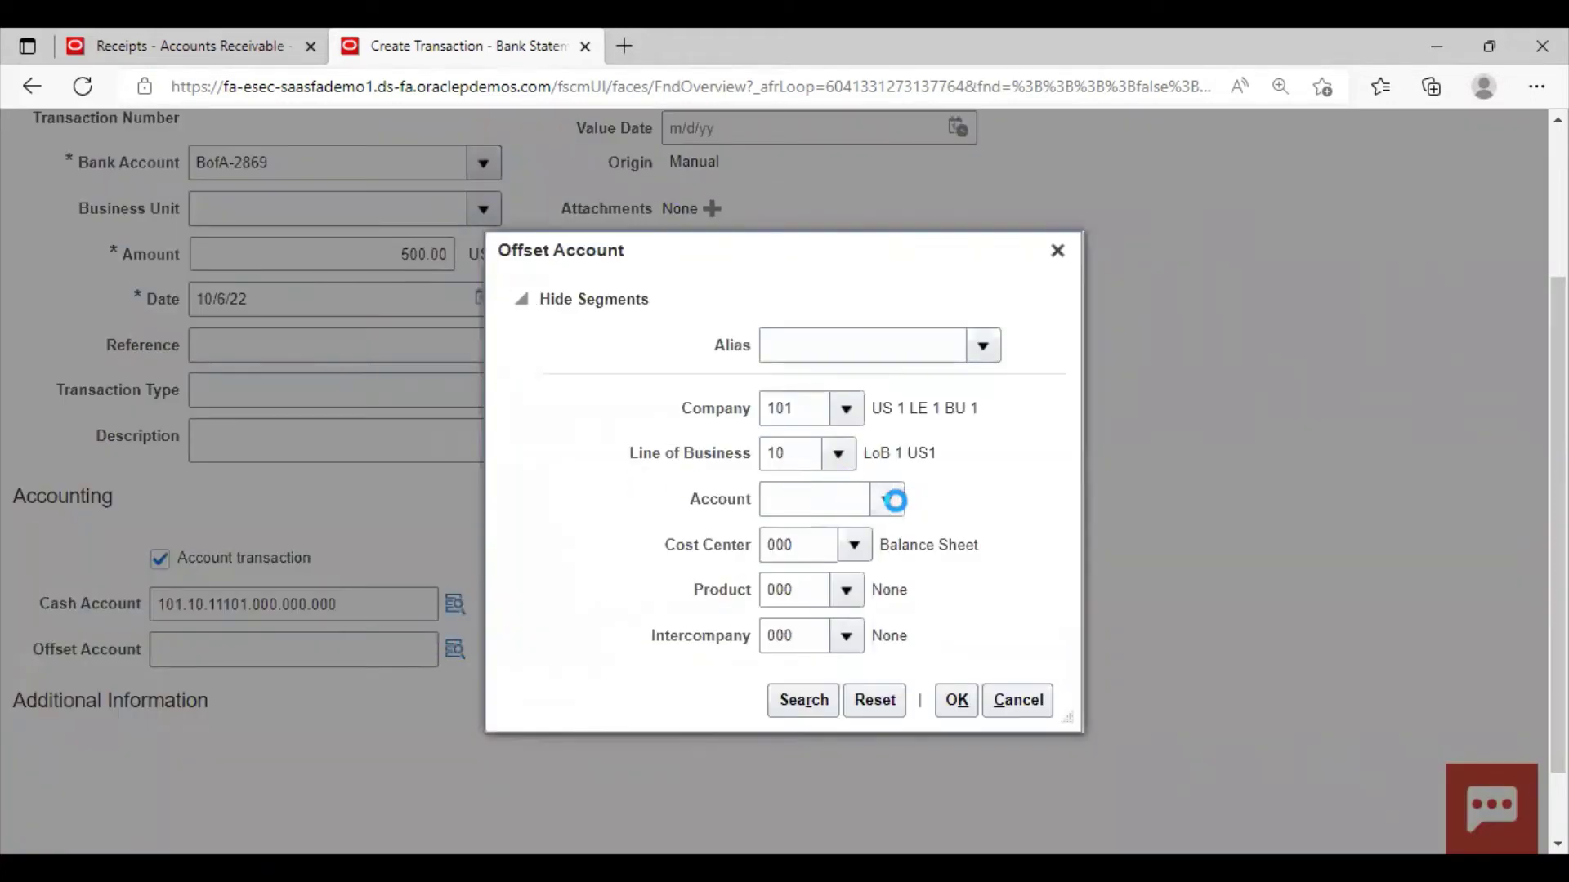
pyautogui.click(889, 501)
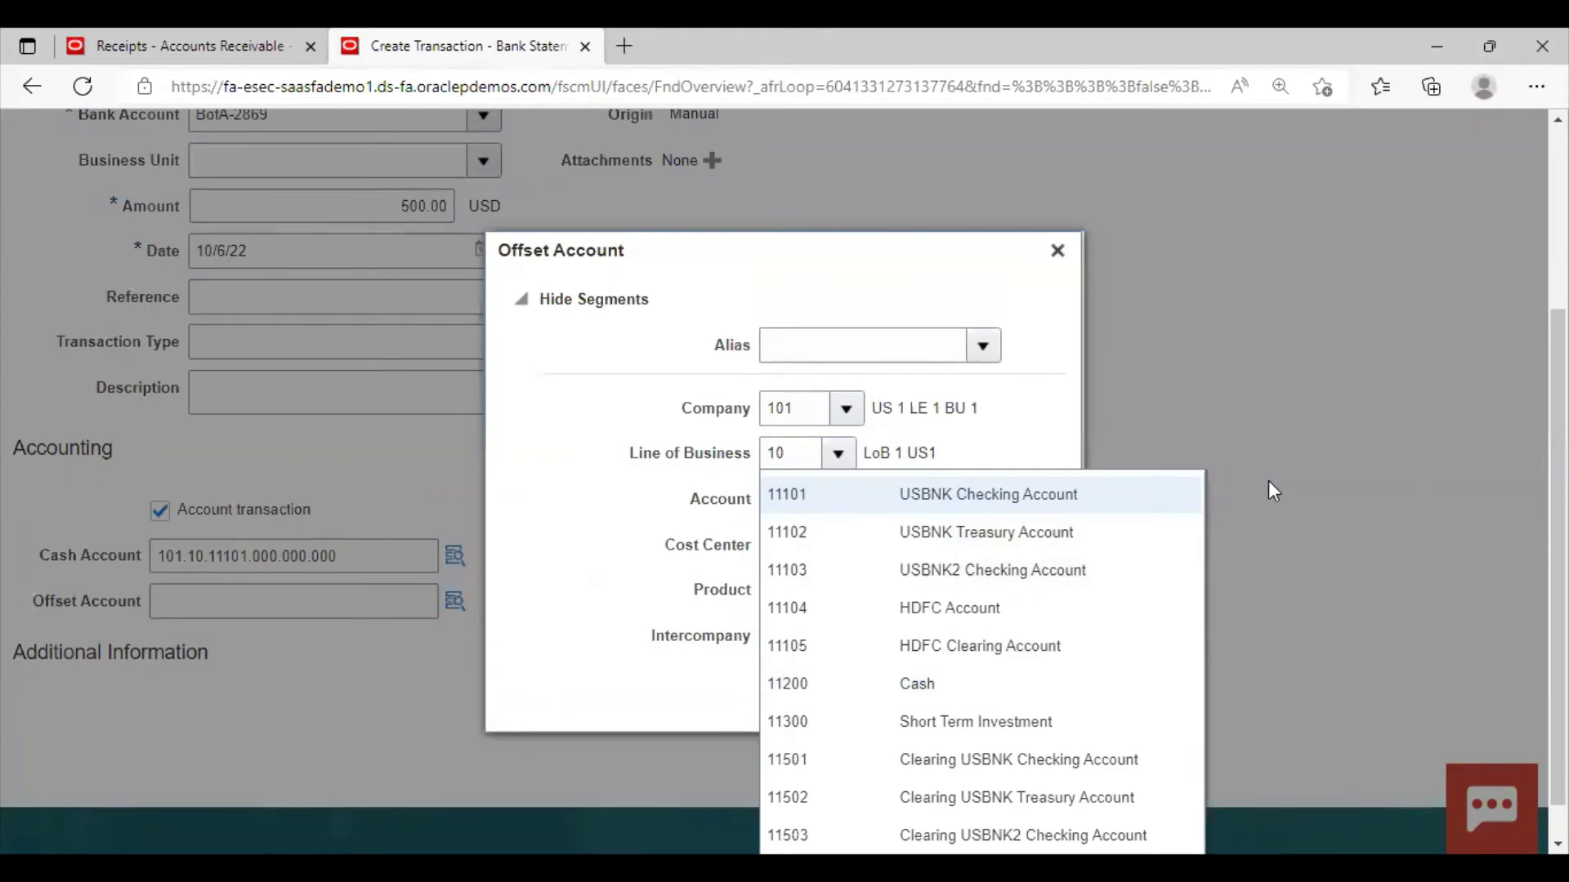
pyautogui.click(786, 825)
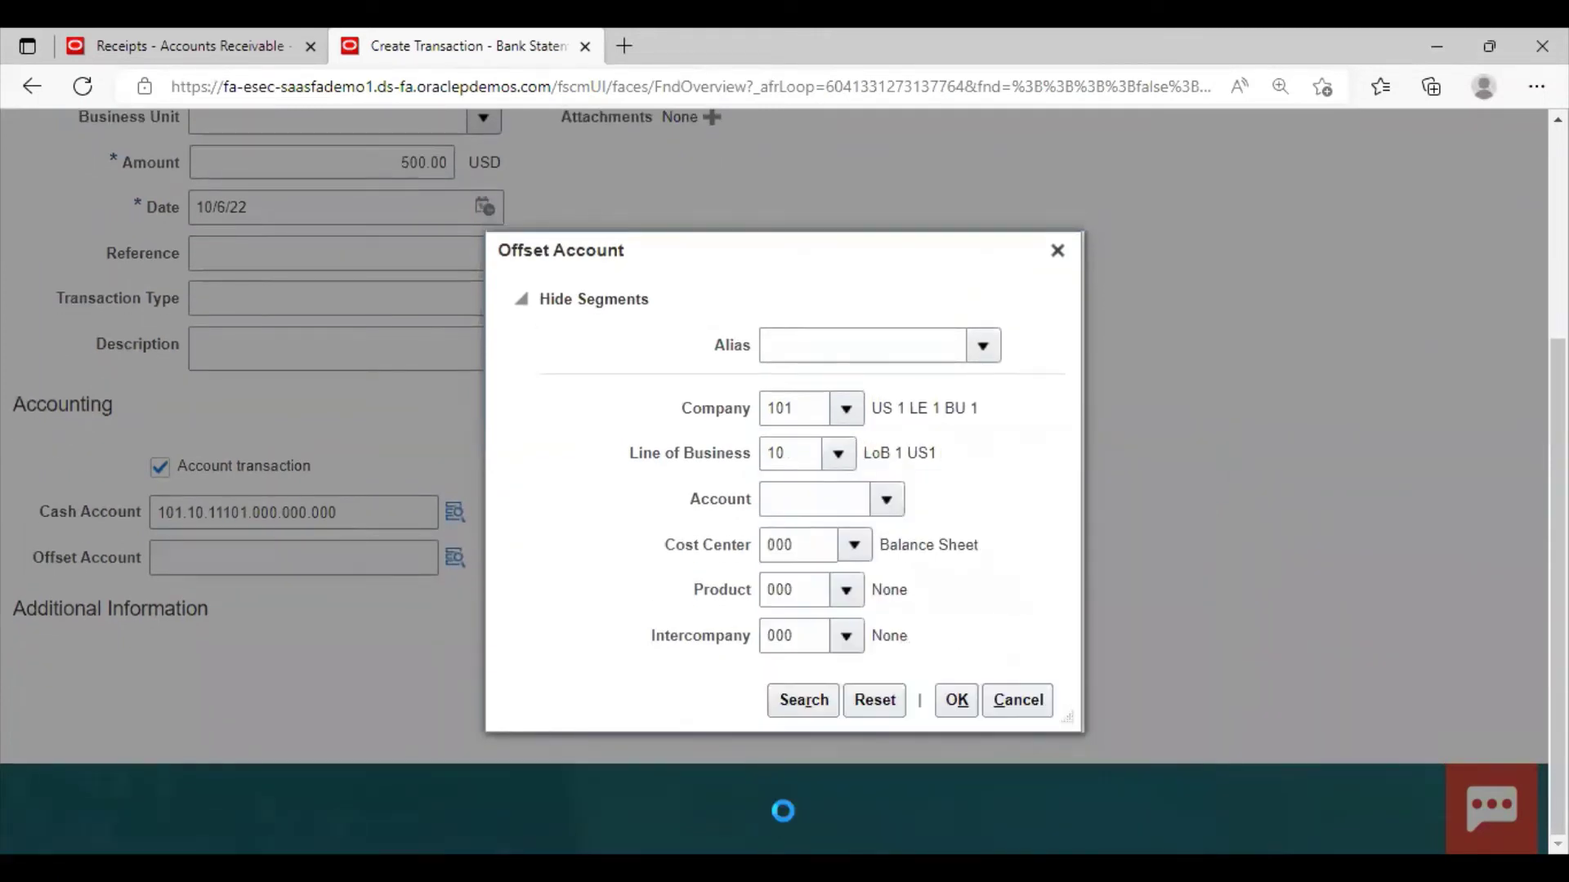
pyautogui.click(745, 471)
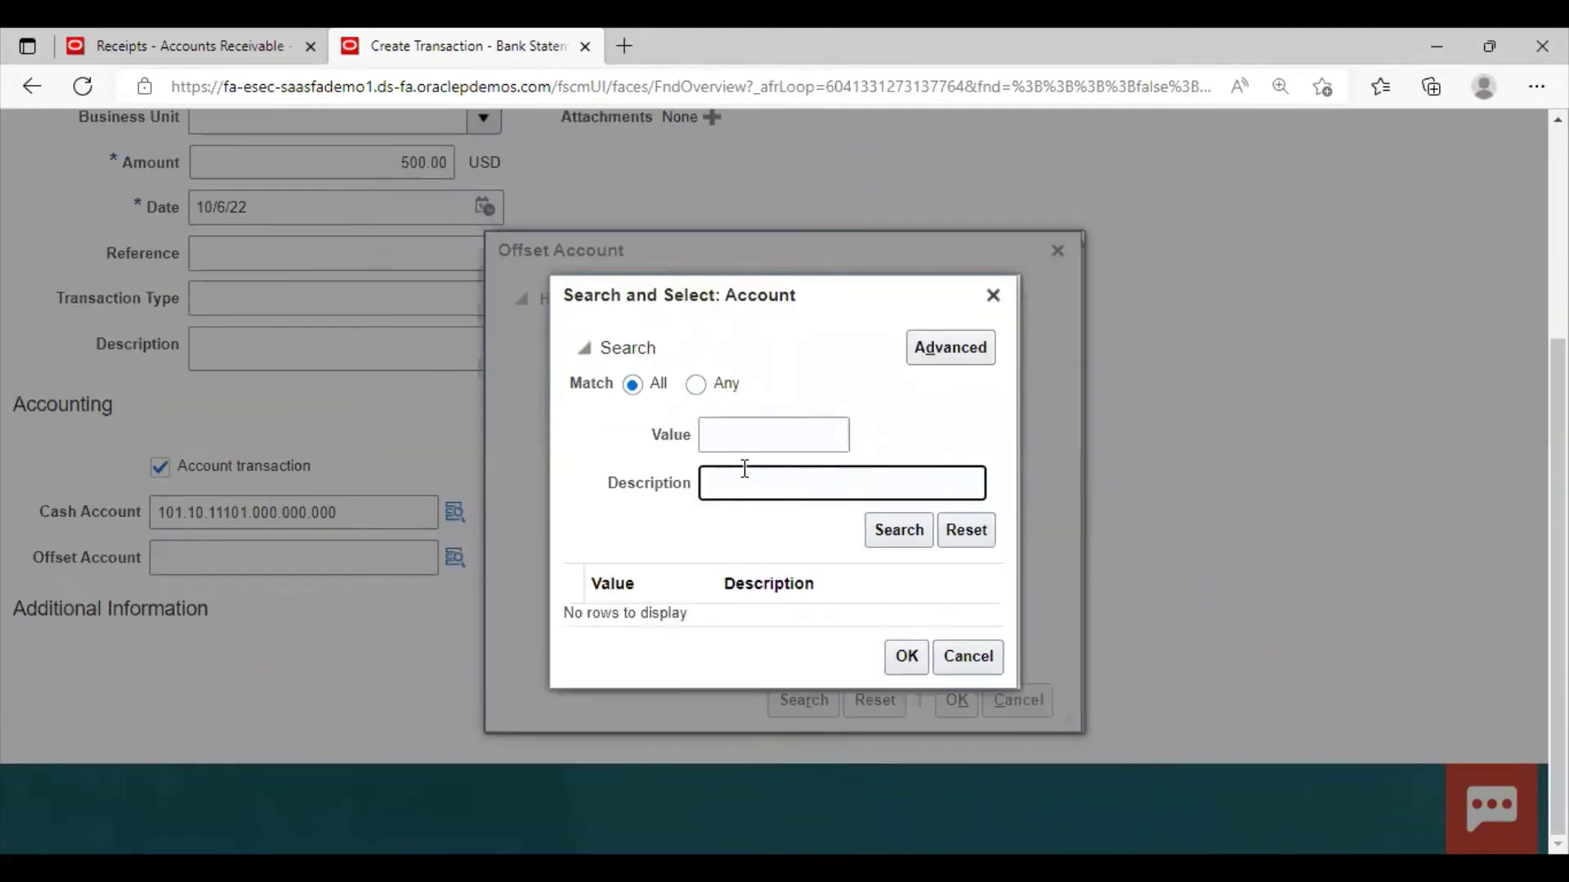
pyautogui.write('%intert')
pyautogui.press('BackSpace')
pyautogui.write('est%')
pyautogui.click(922, 542)
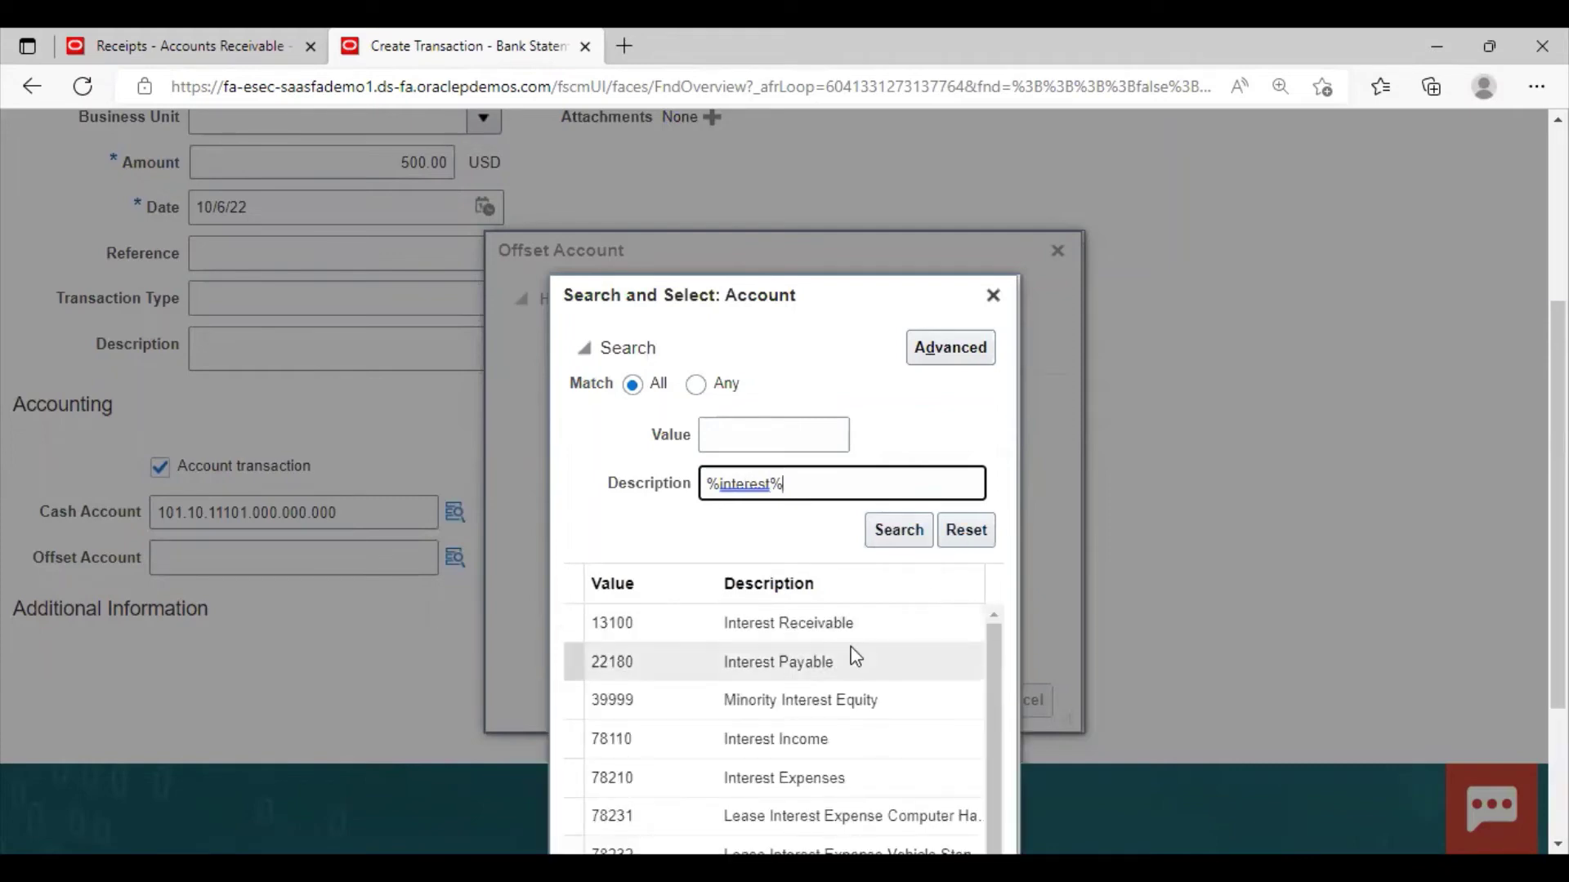
pyautogui.click(797, 751)
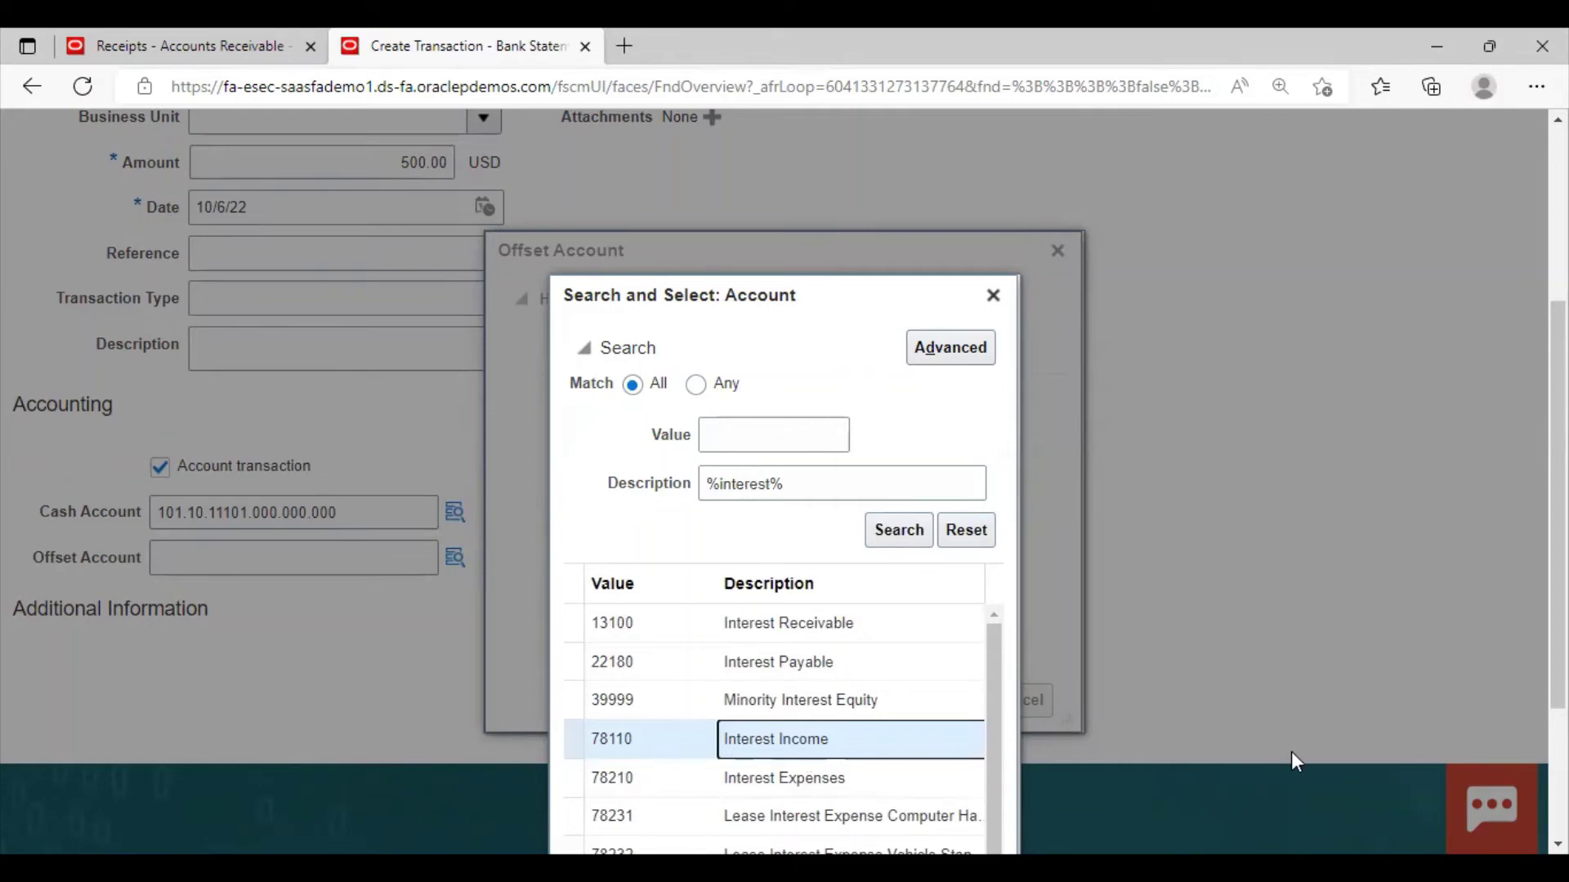
pyautogui.scroll(-3, 1291, 751)
pyautogui.click(907, 820)
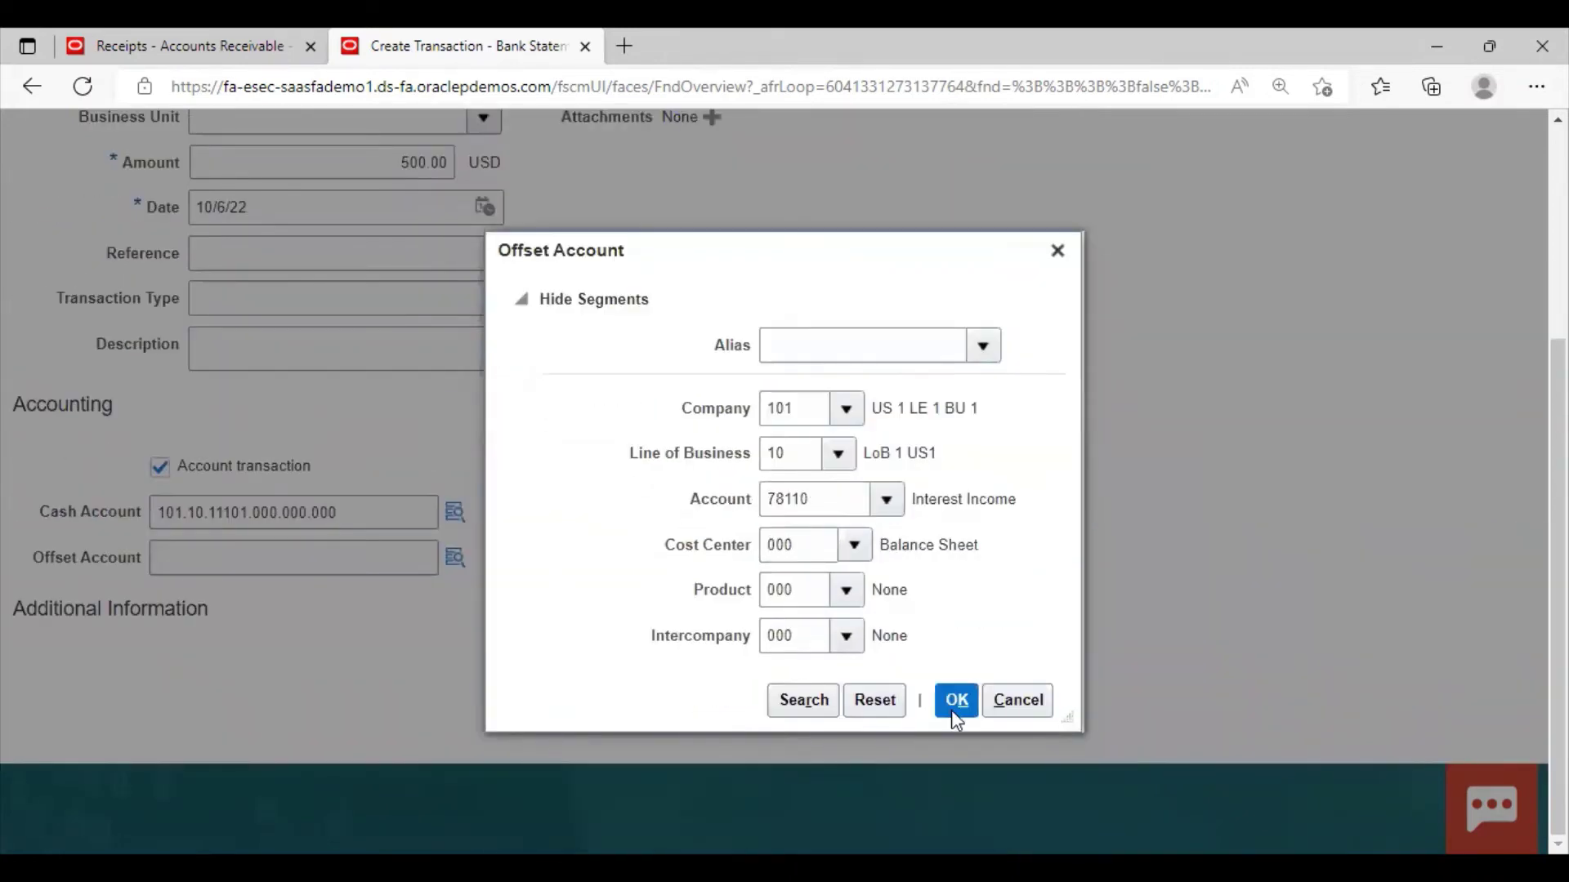
pyautogui.click(956, 701)
# Save and close the 500 USD external transaction
pyautogui.scroll(4, 1224, 598)
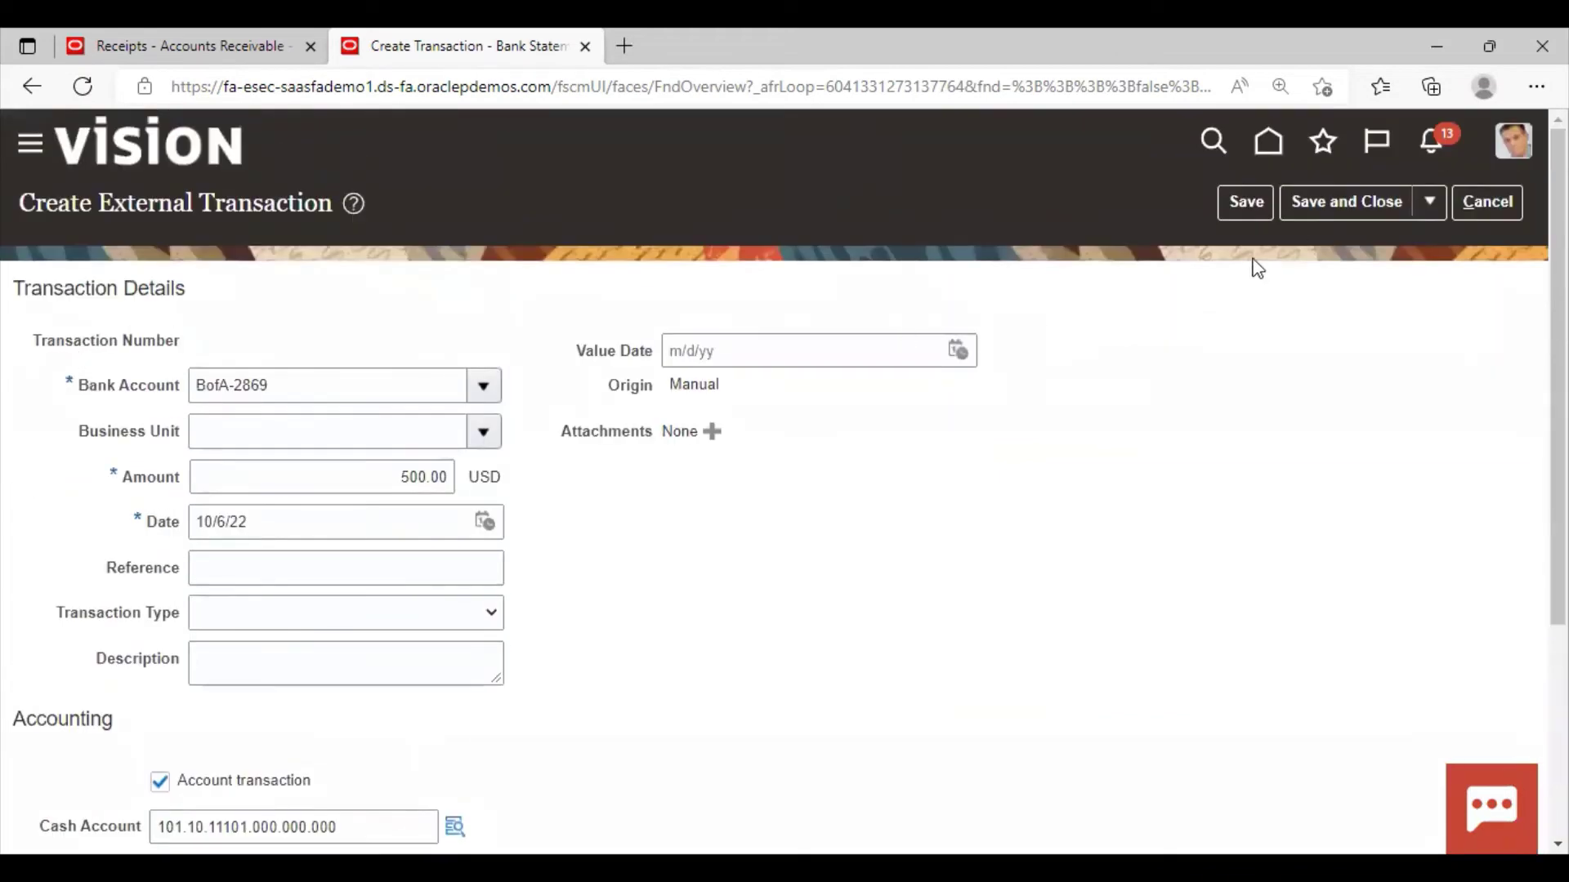
pyautogui.click(1330, 203)
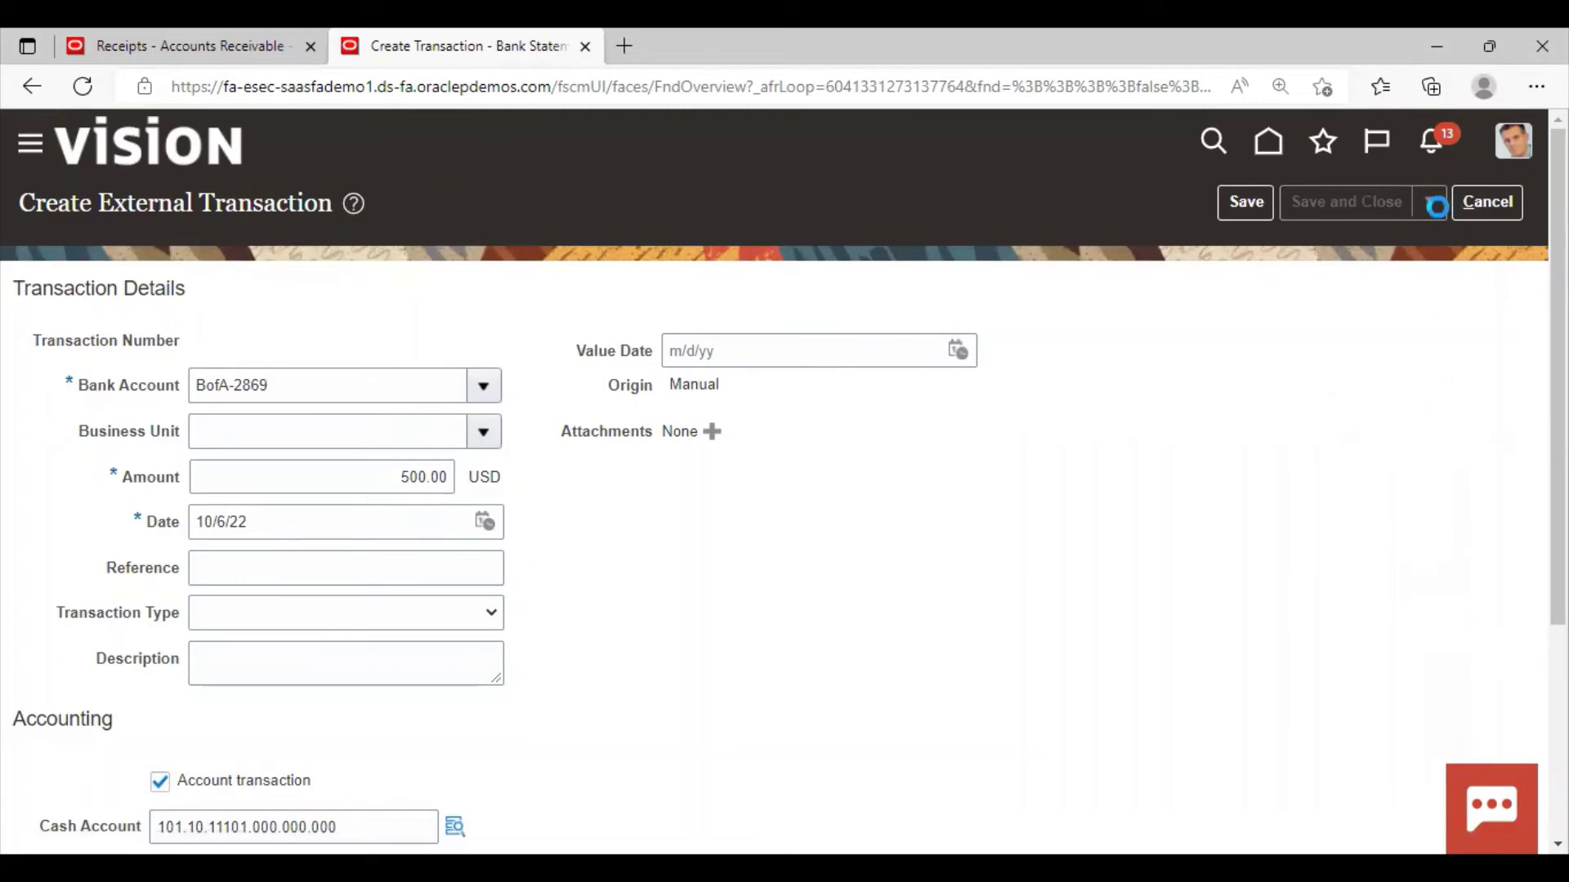
pyautogui.click(1518, 388)
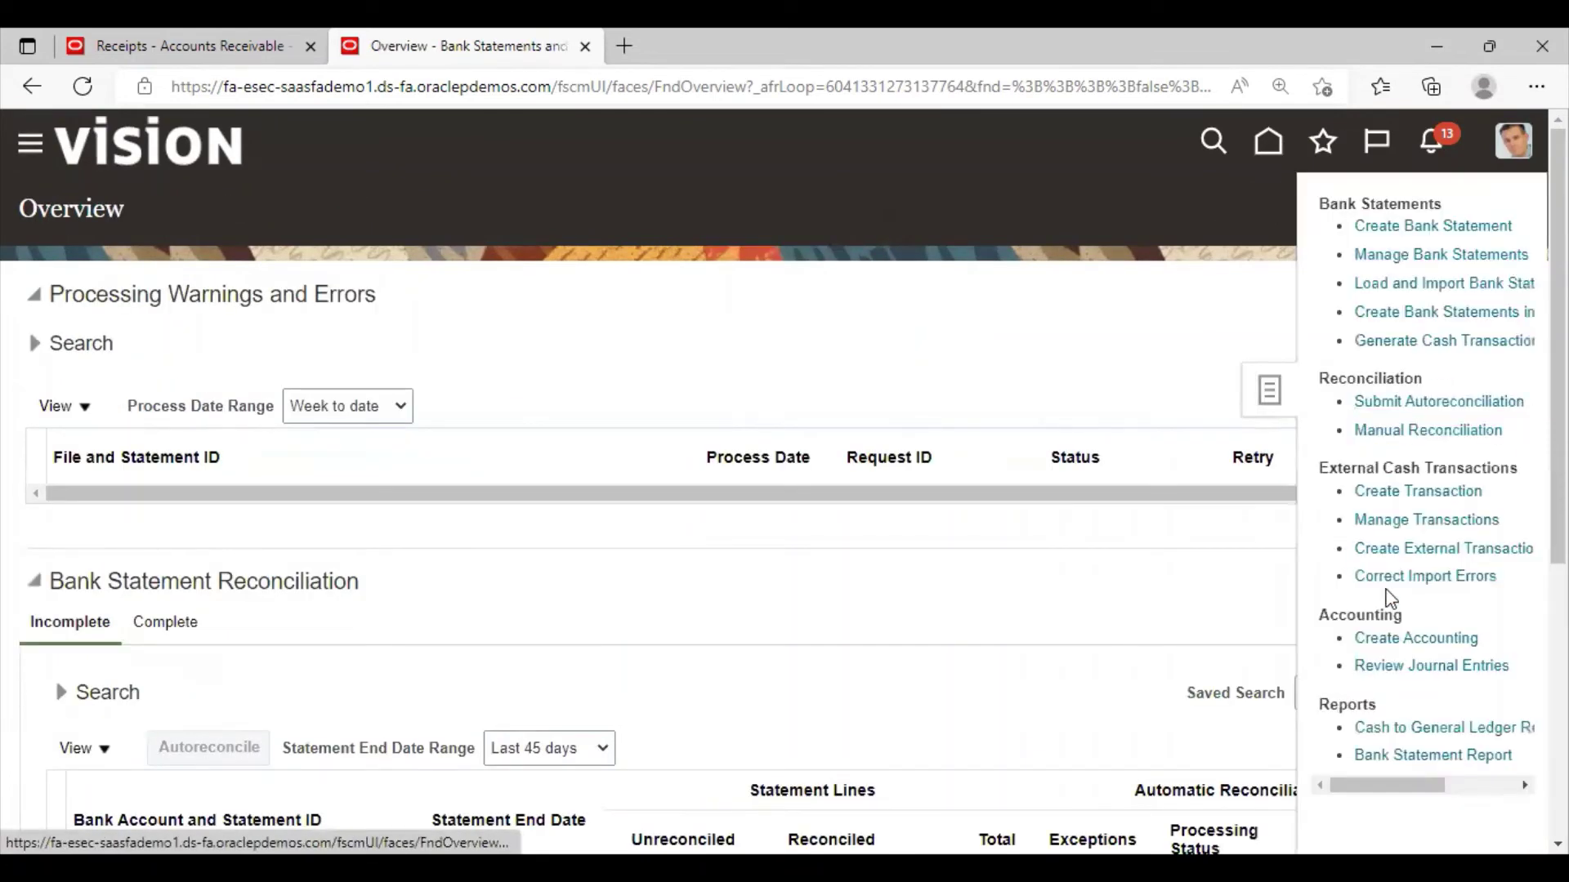
# Create another external transaction for BofA-2869 with amount -1000
pyautogui.click(1370, 491)
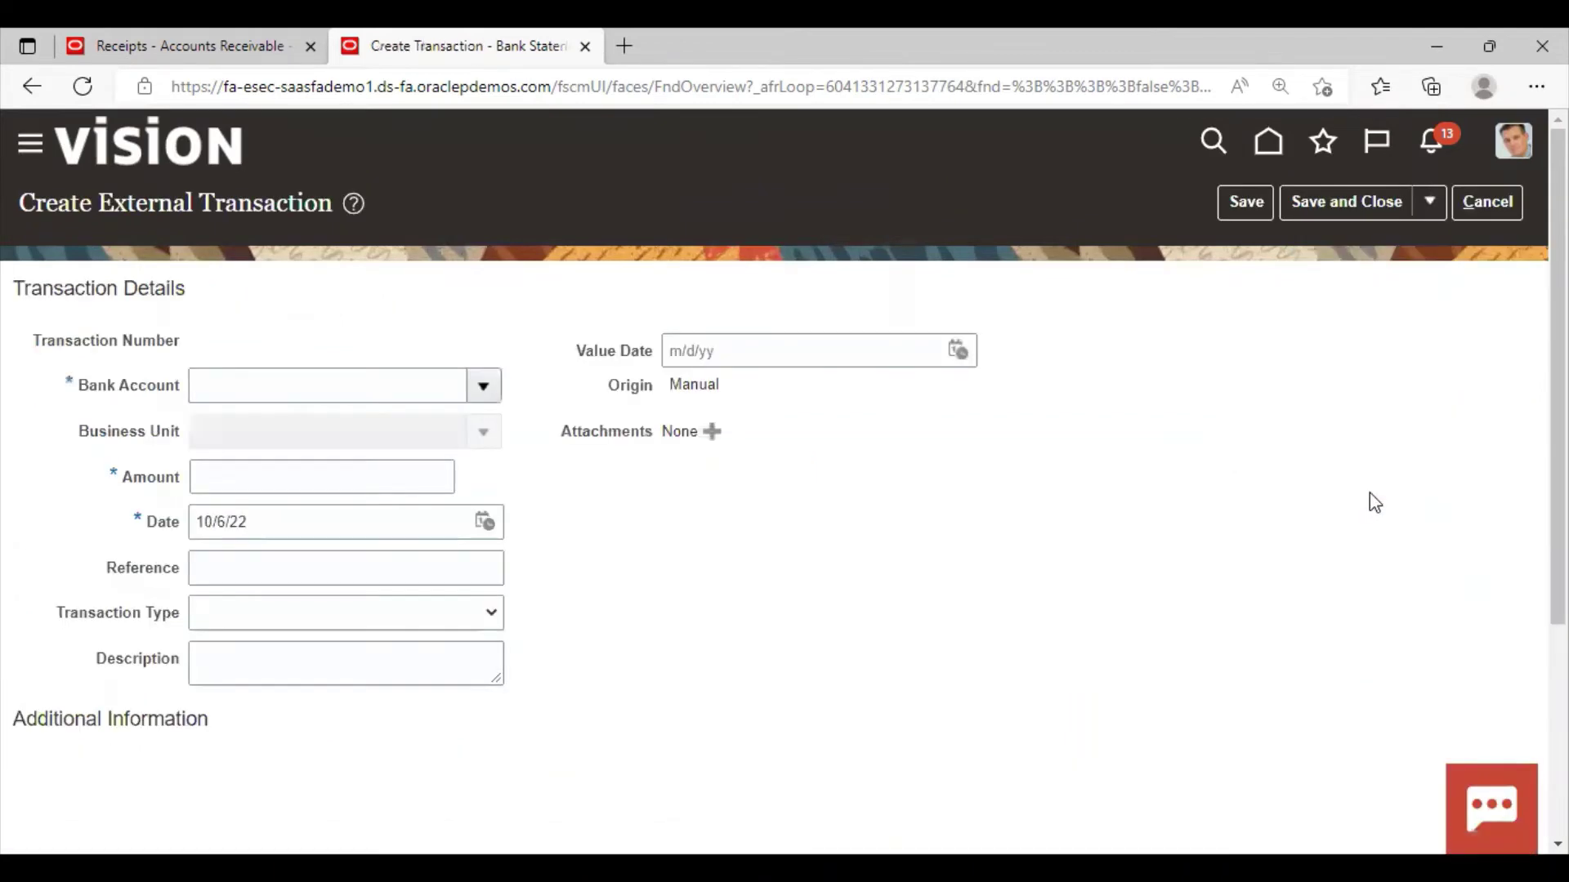
pyautogui.click(483, 386)
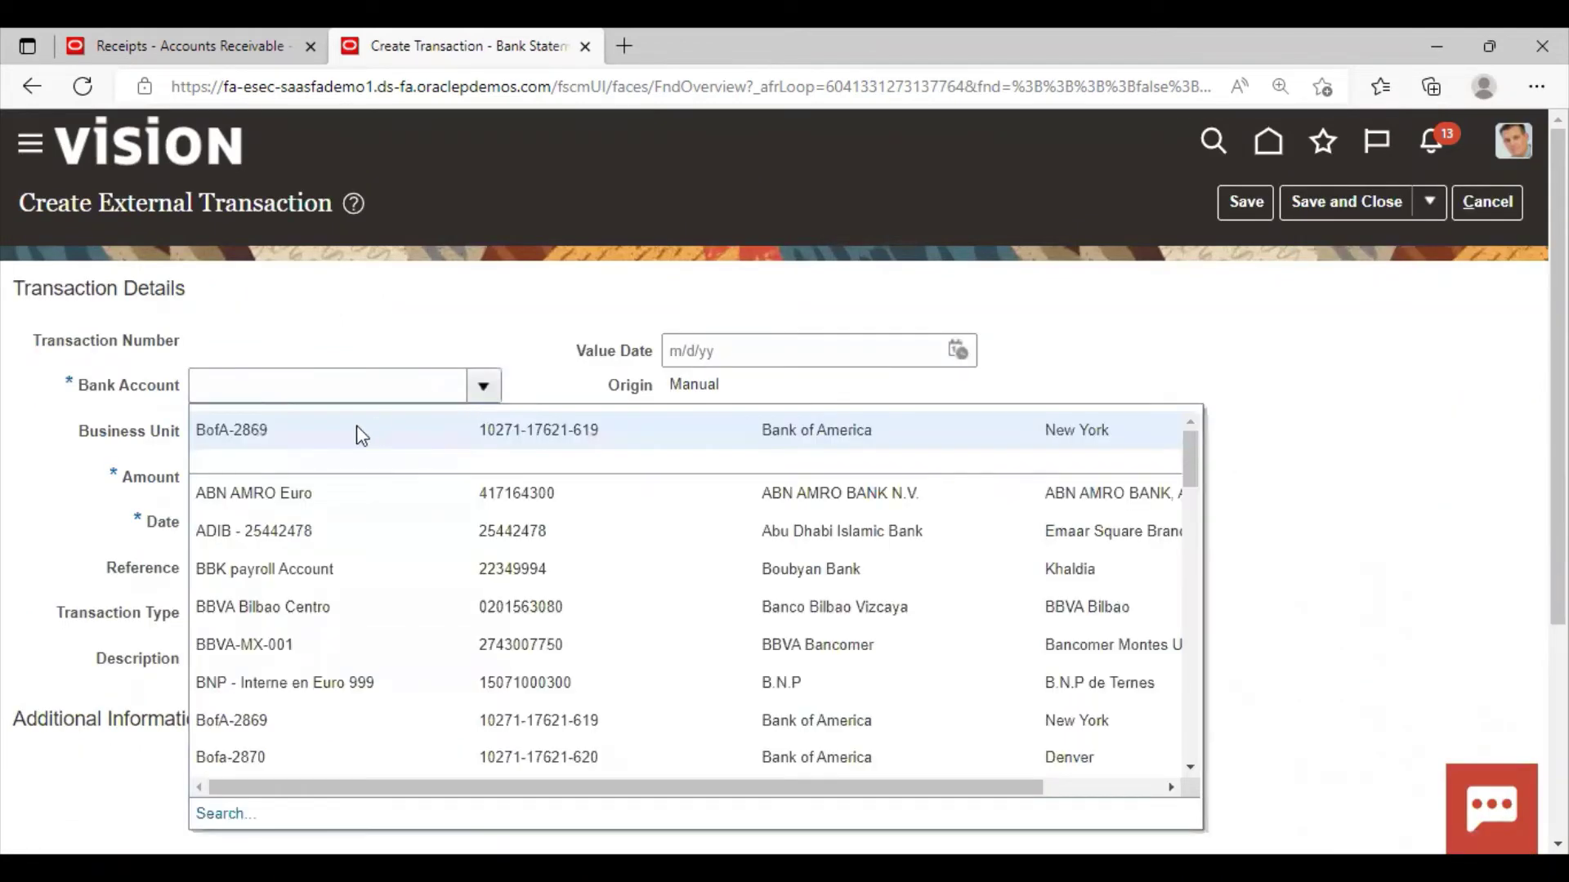
pyautogui.press('Escape')
pyautogui.click(375, 474)
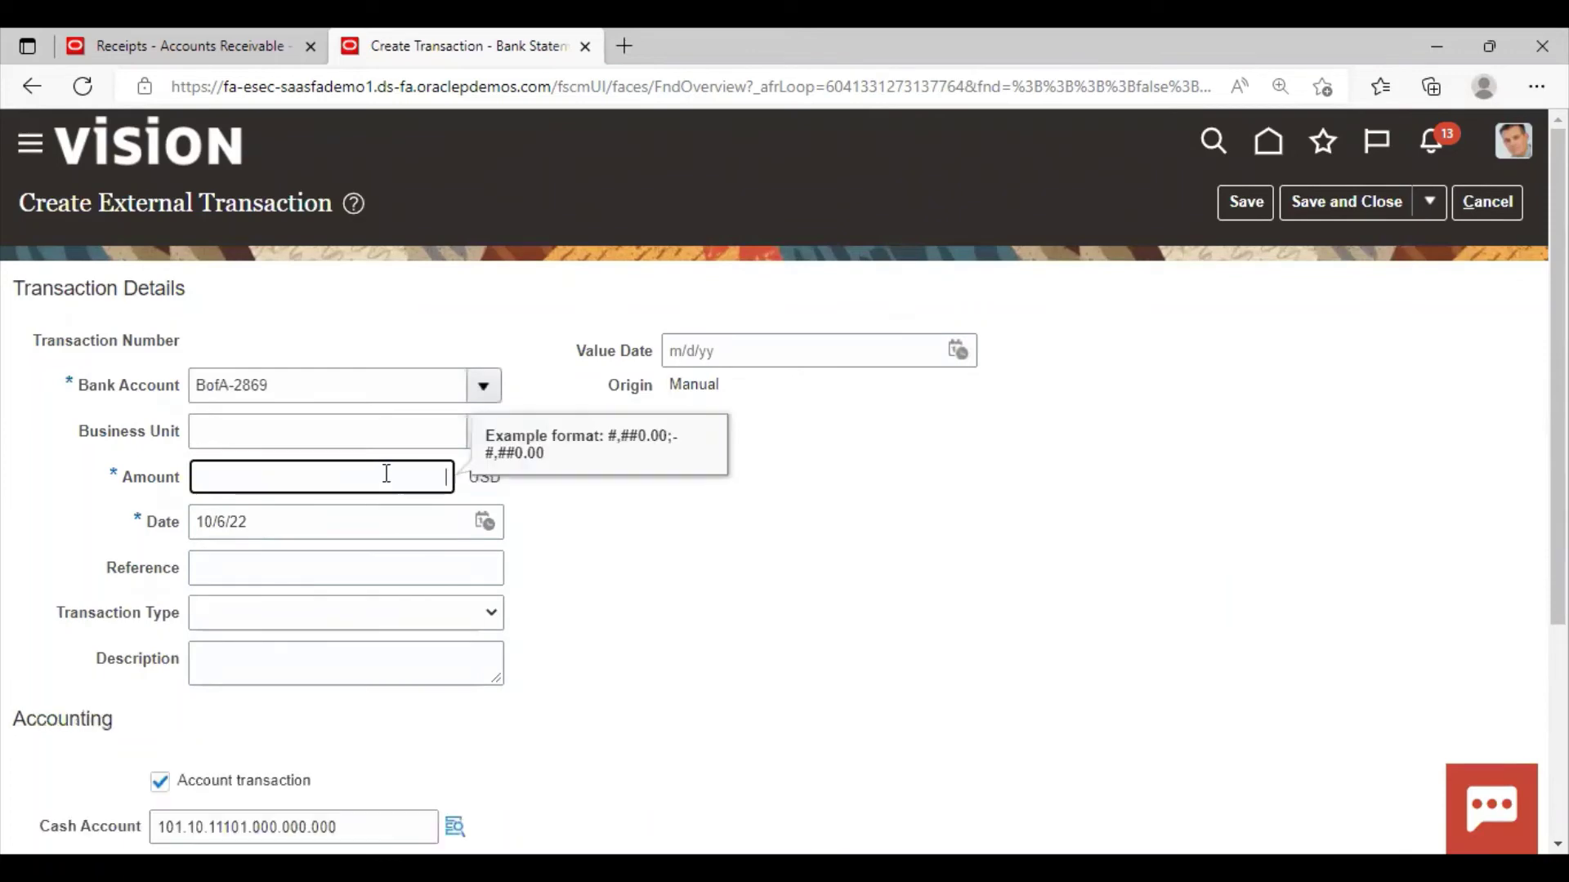
pyautogui.write('1000')
pyautogui.click(379, 471)
pyautogui.write('-1,000.00')
pyautogui.scroll(-1, 574, 707)
# Set the offset account to 78210 Interest Expenses via a %interest% description search
pyautogui.click(456, 762)
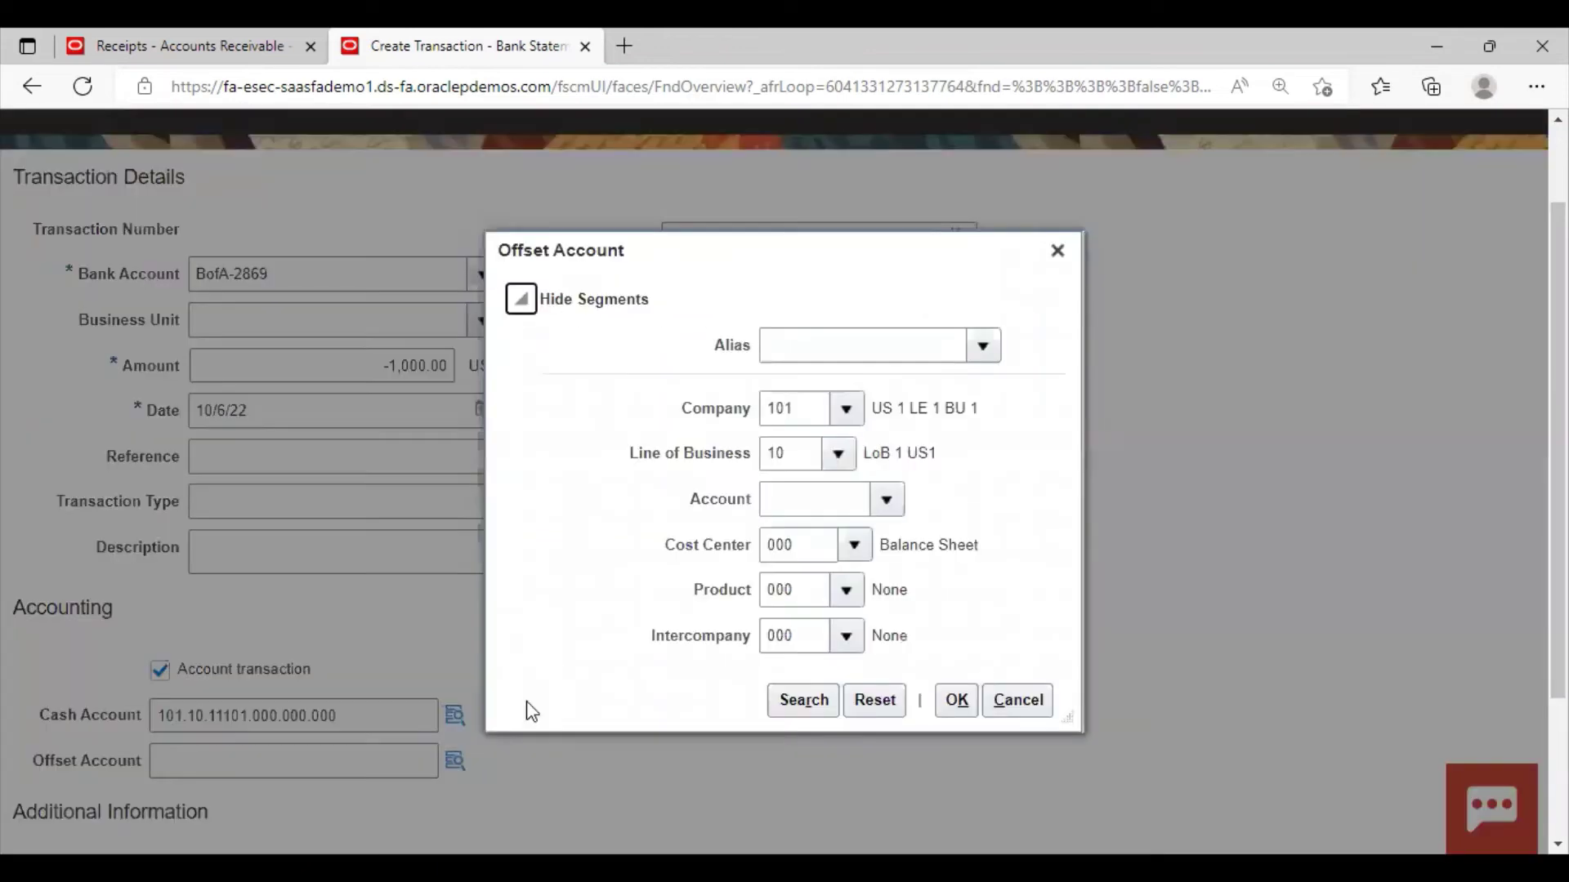
pyautogui.click(951, 515)
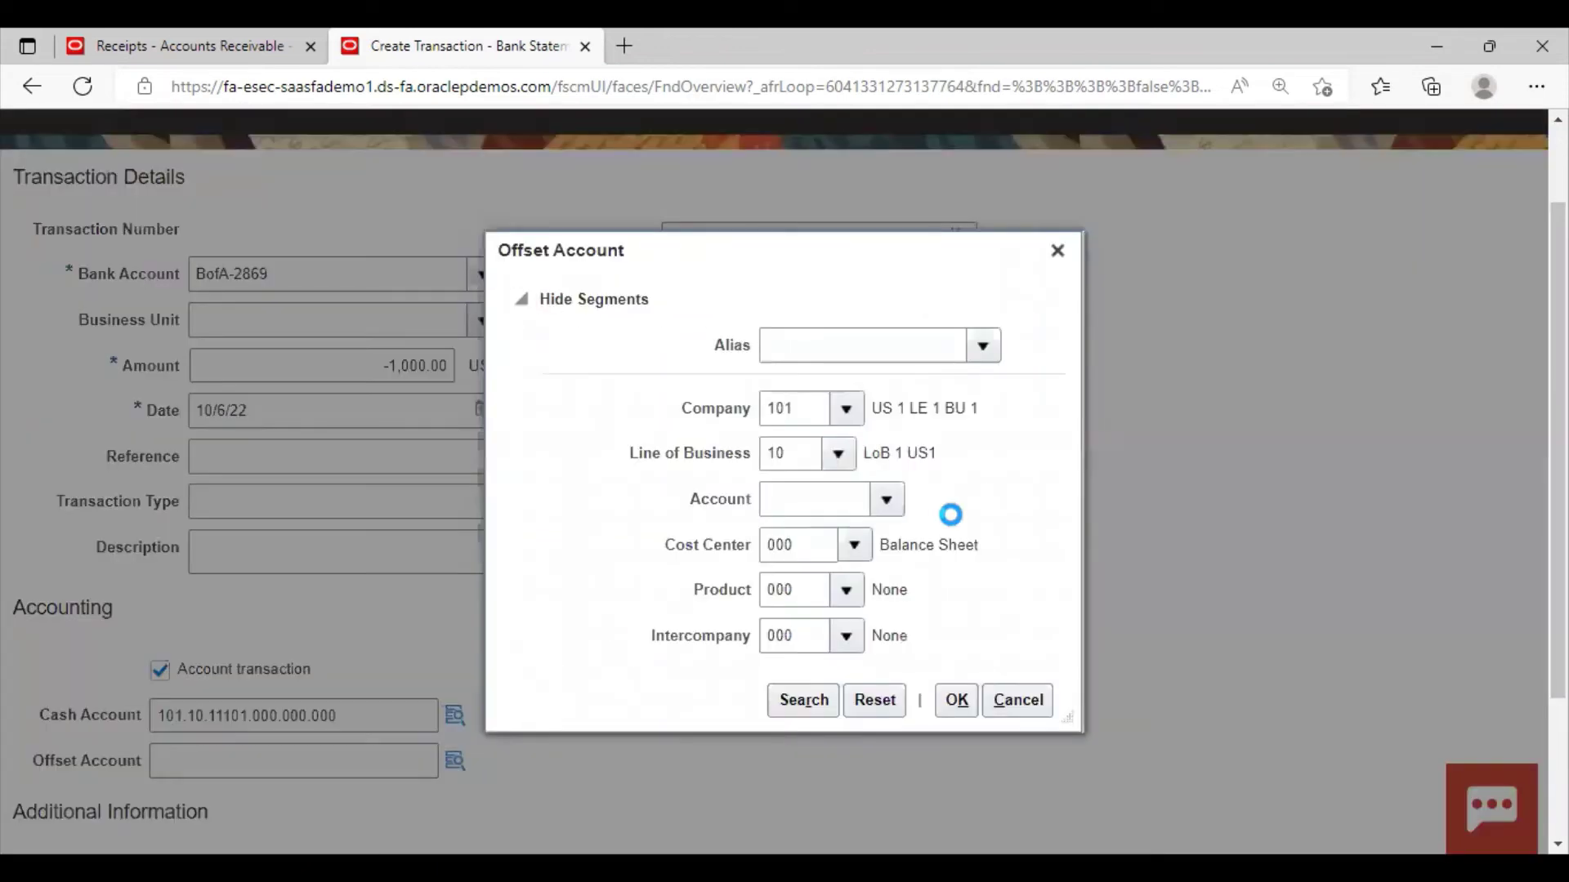
pyautogui.click(889, 501)
pyautogui.scroll(-3, 900, 651)
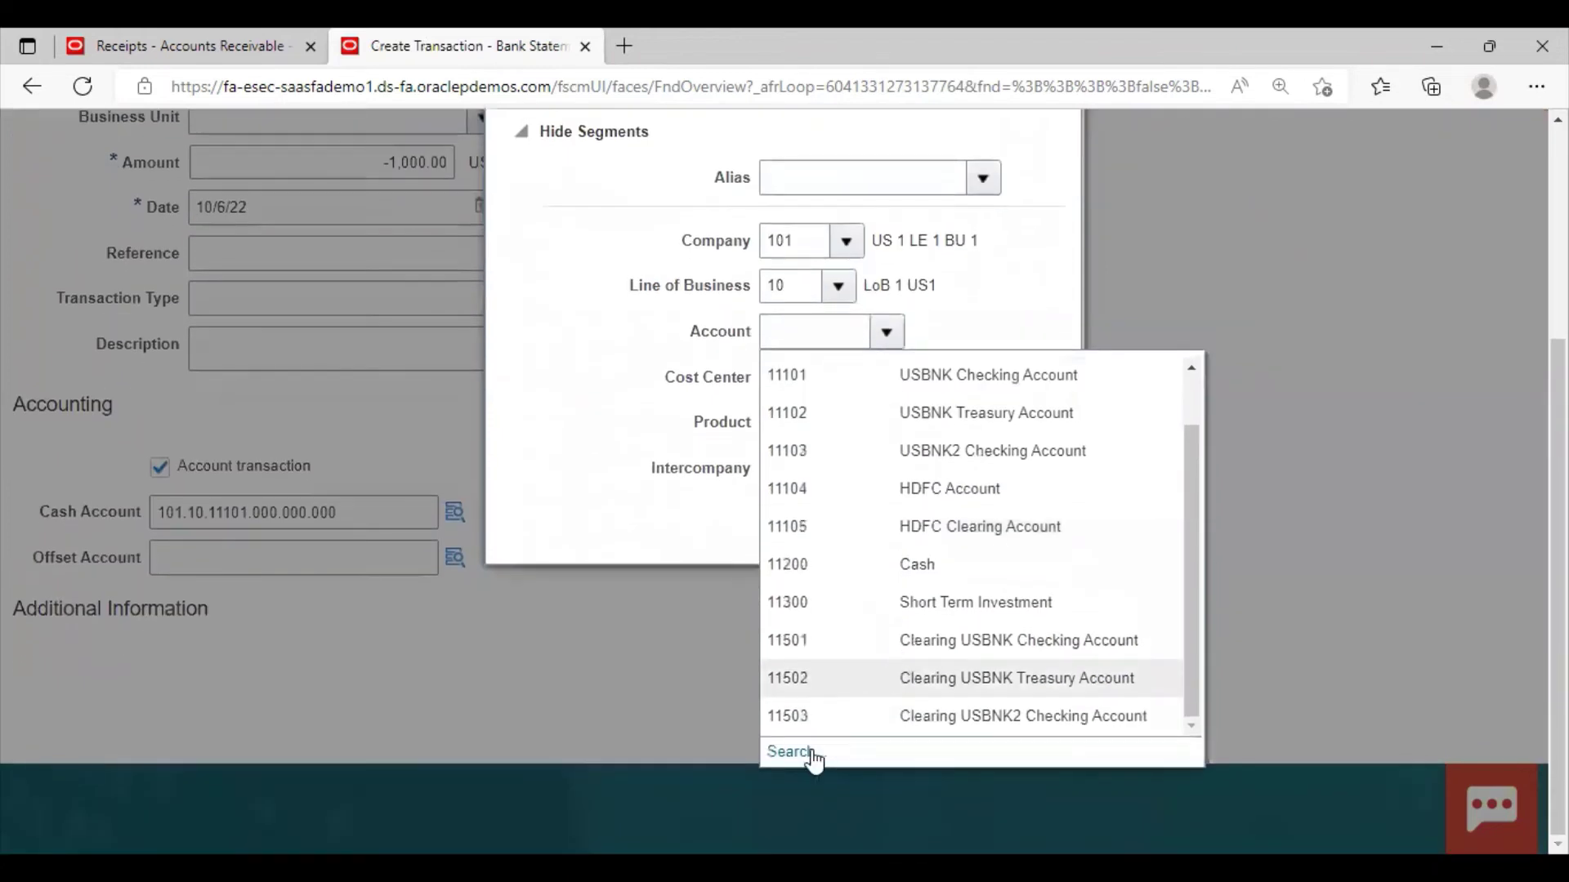
pyautogui.click(791, 753)
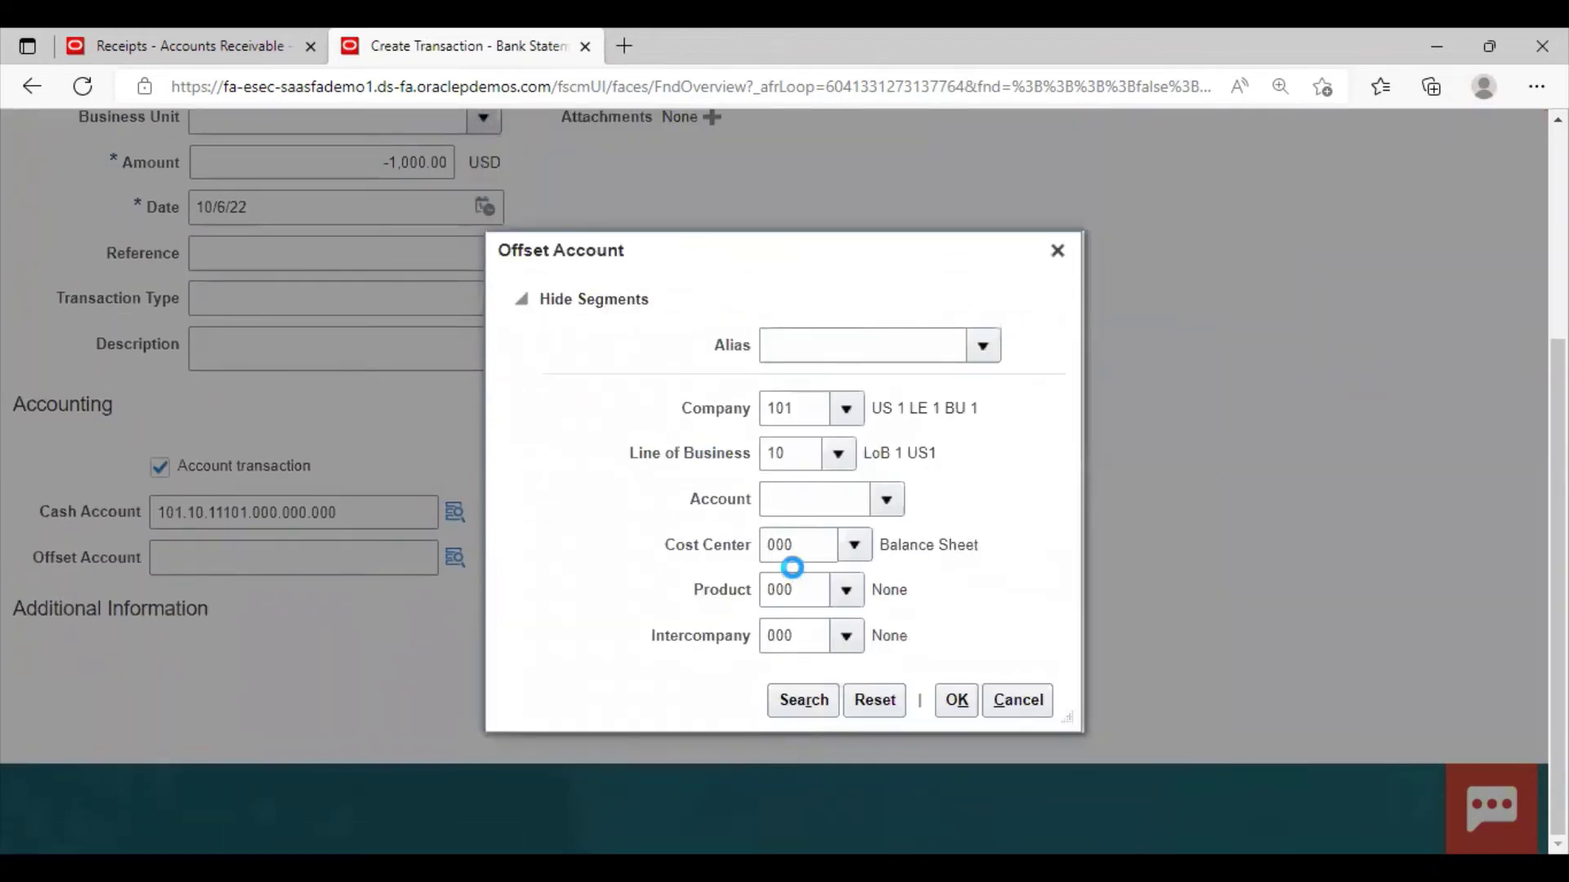
pyautogui.click(756, 469)
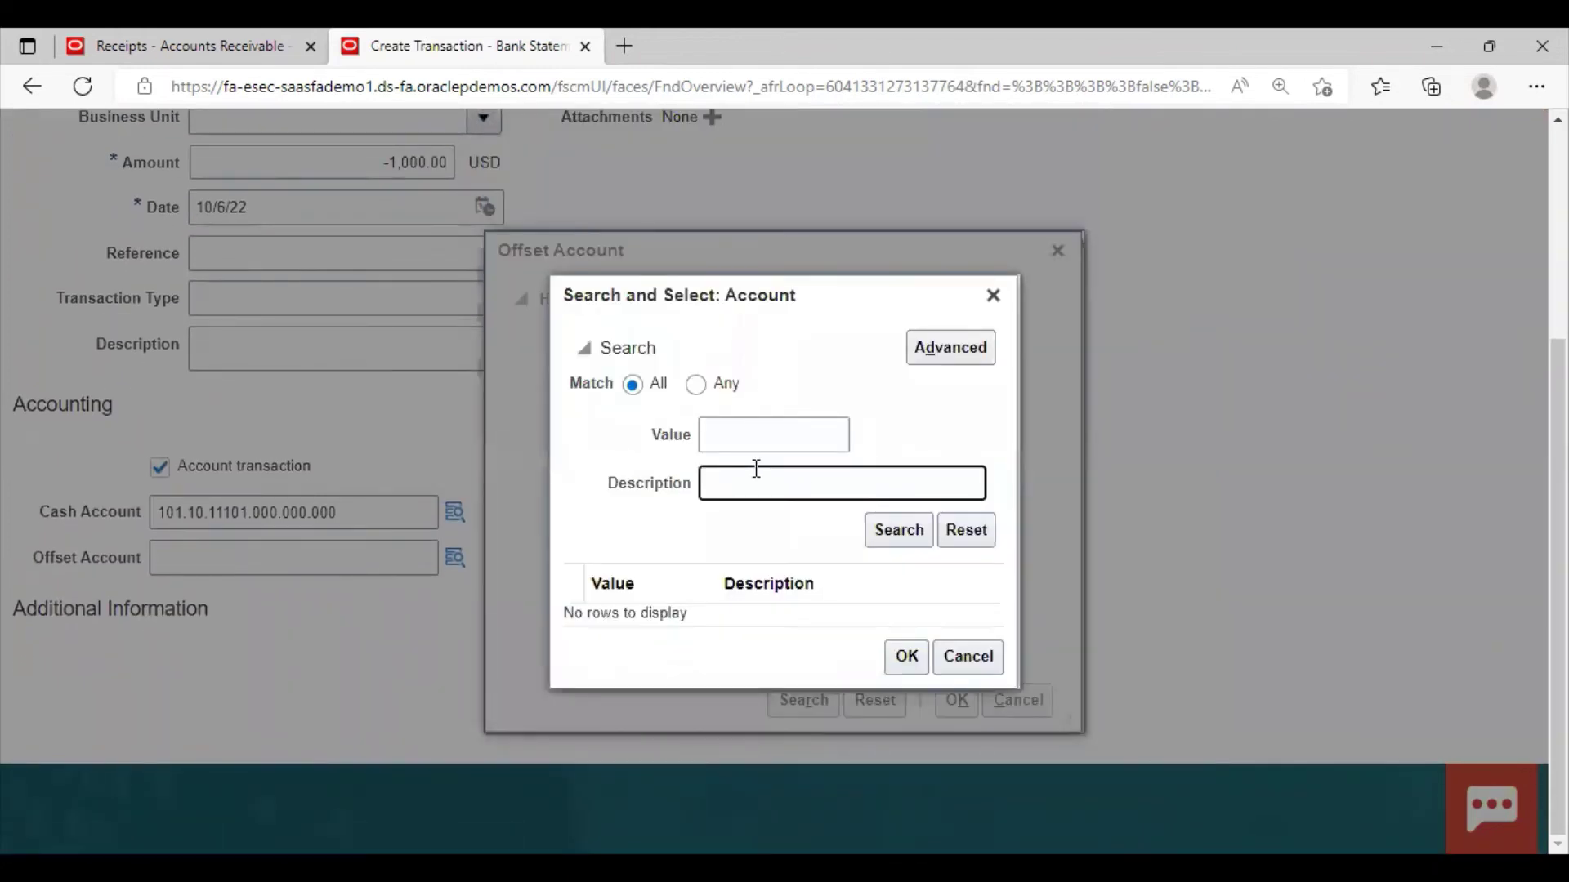
pyautogui.write('%interest%')
pyautogui.click(899, 529)
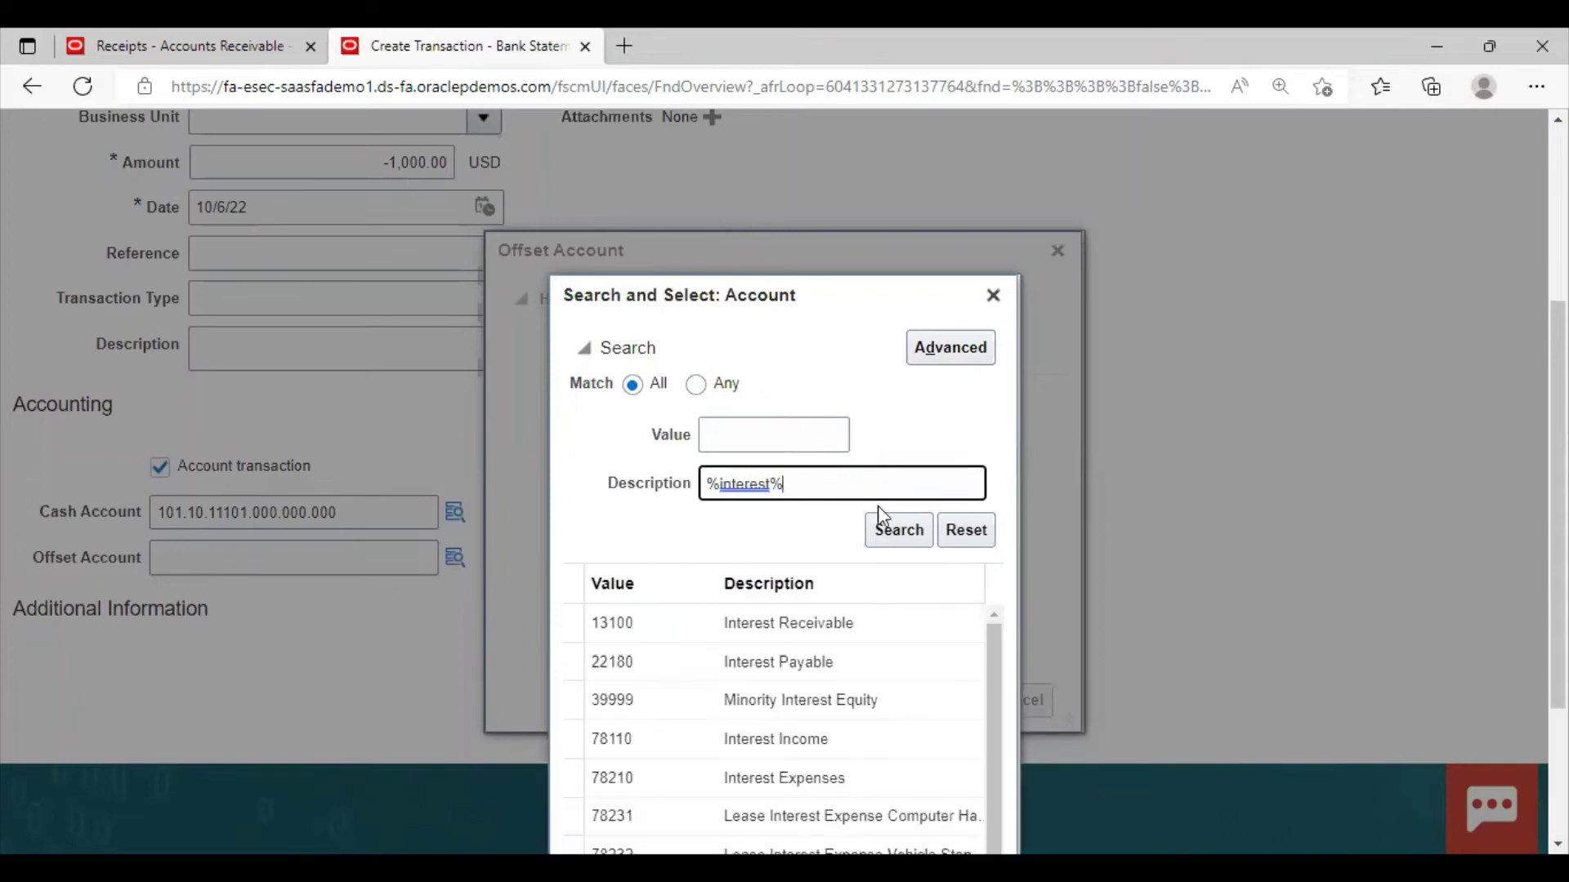
pyautogui.click(790, 780)
pyautogui.scroll(-3, 1374, 696)
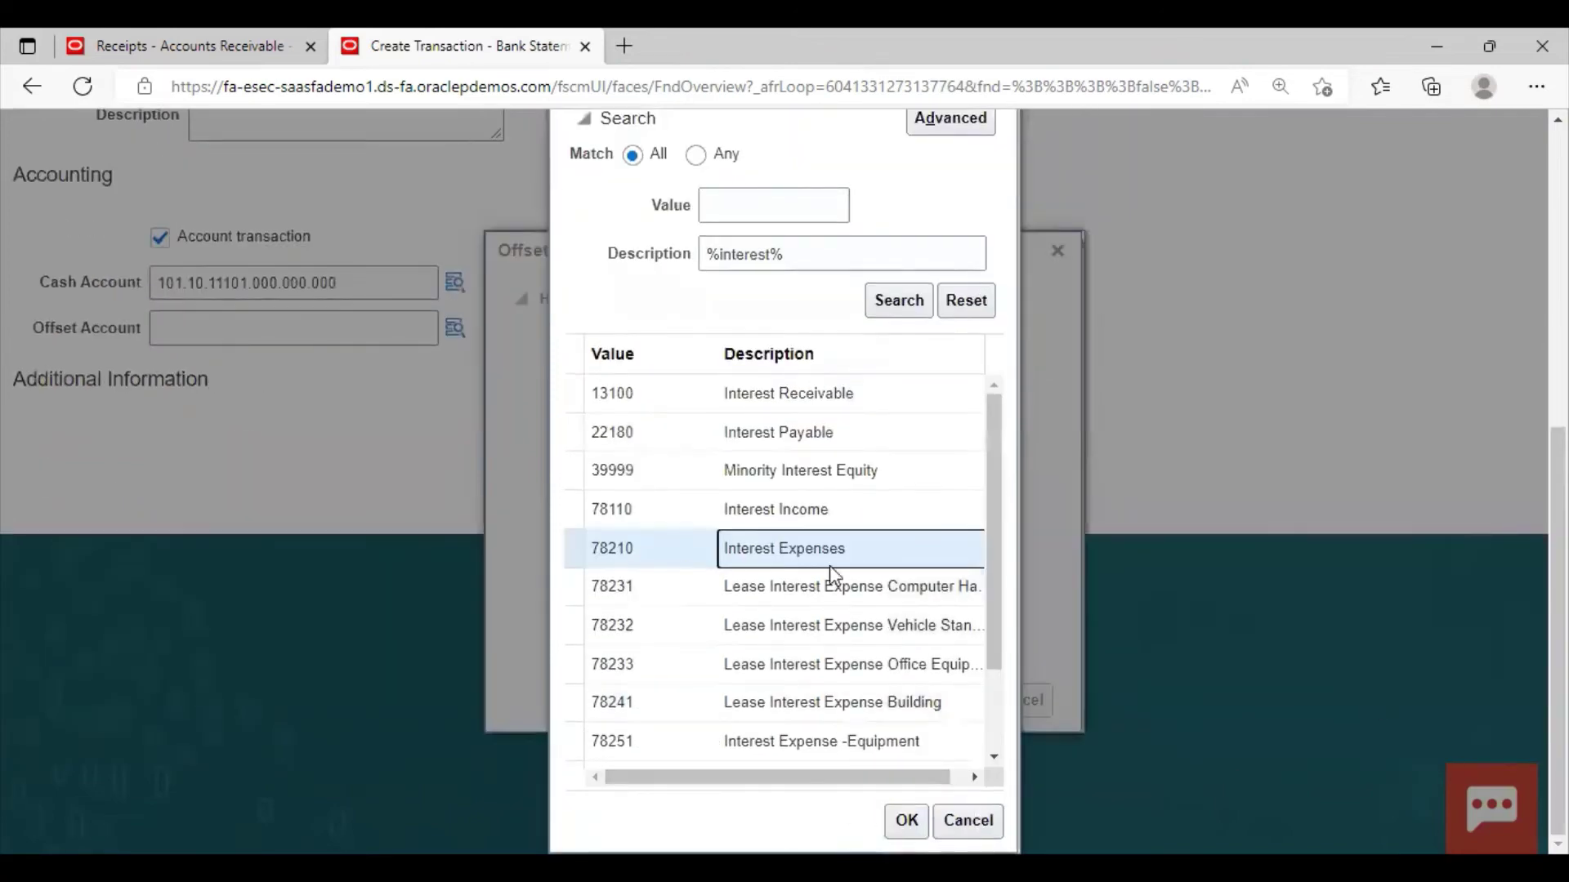
pyautogui.click(905, 822)
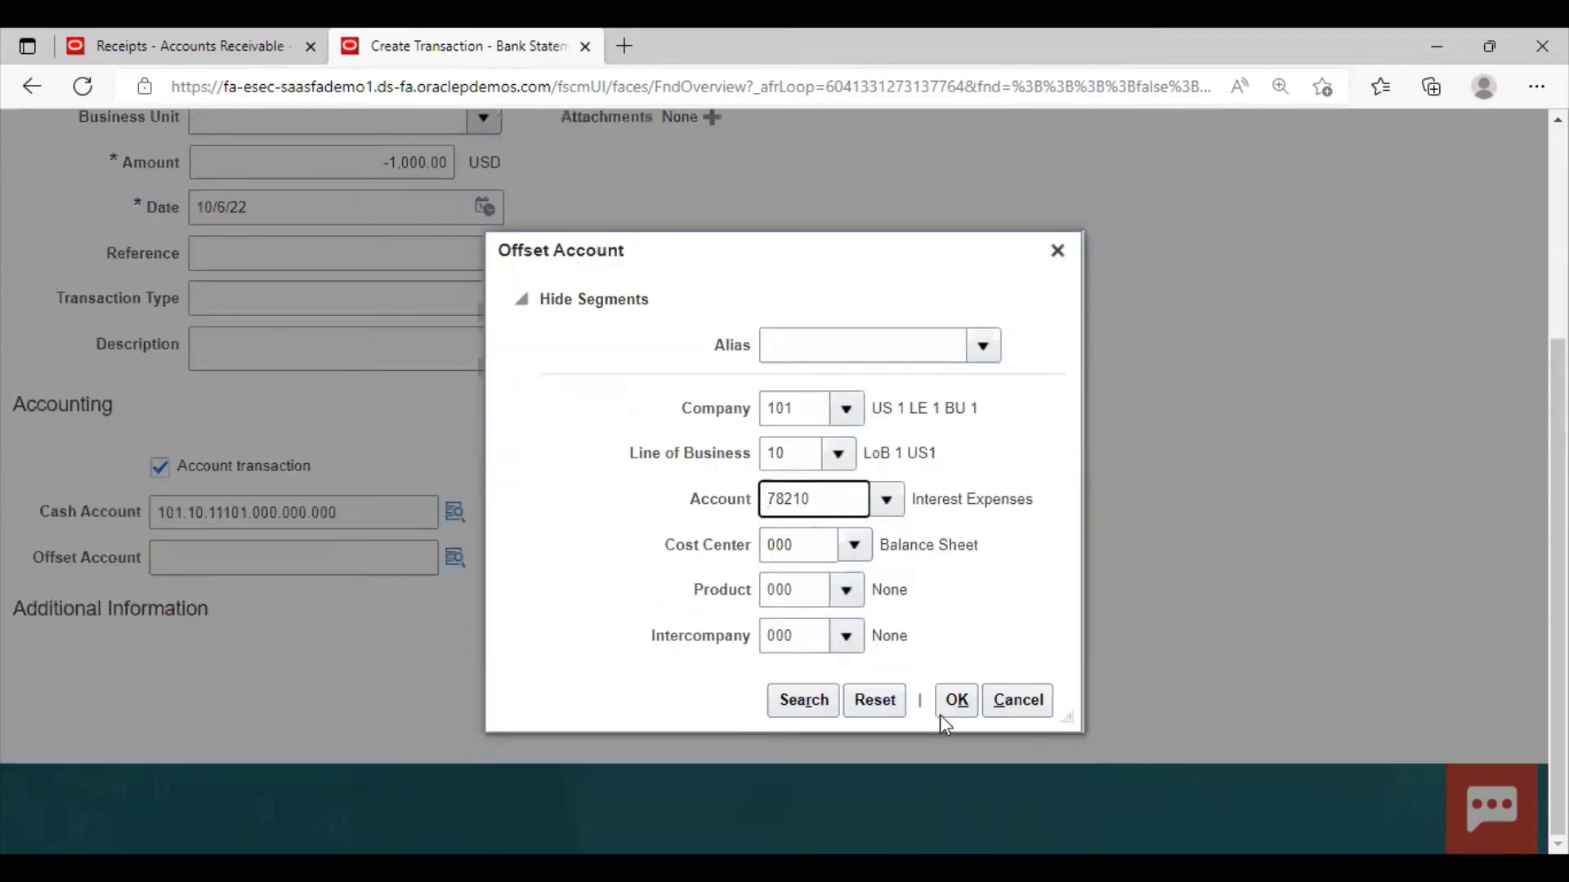
pyautogui.click(947, 708)
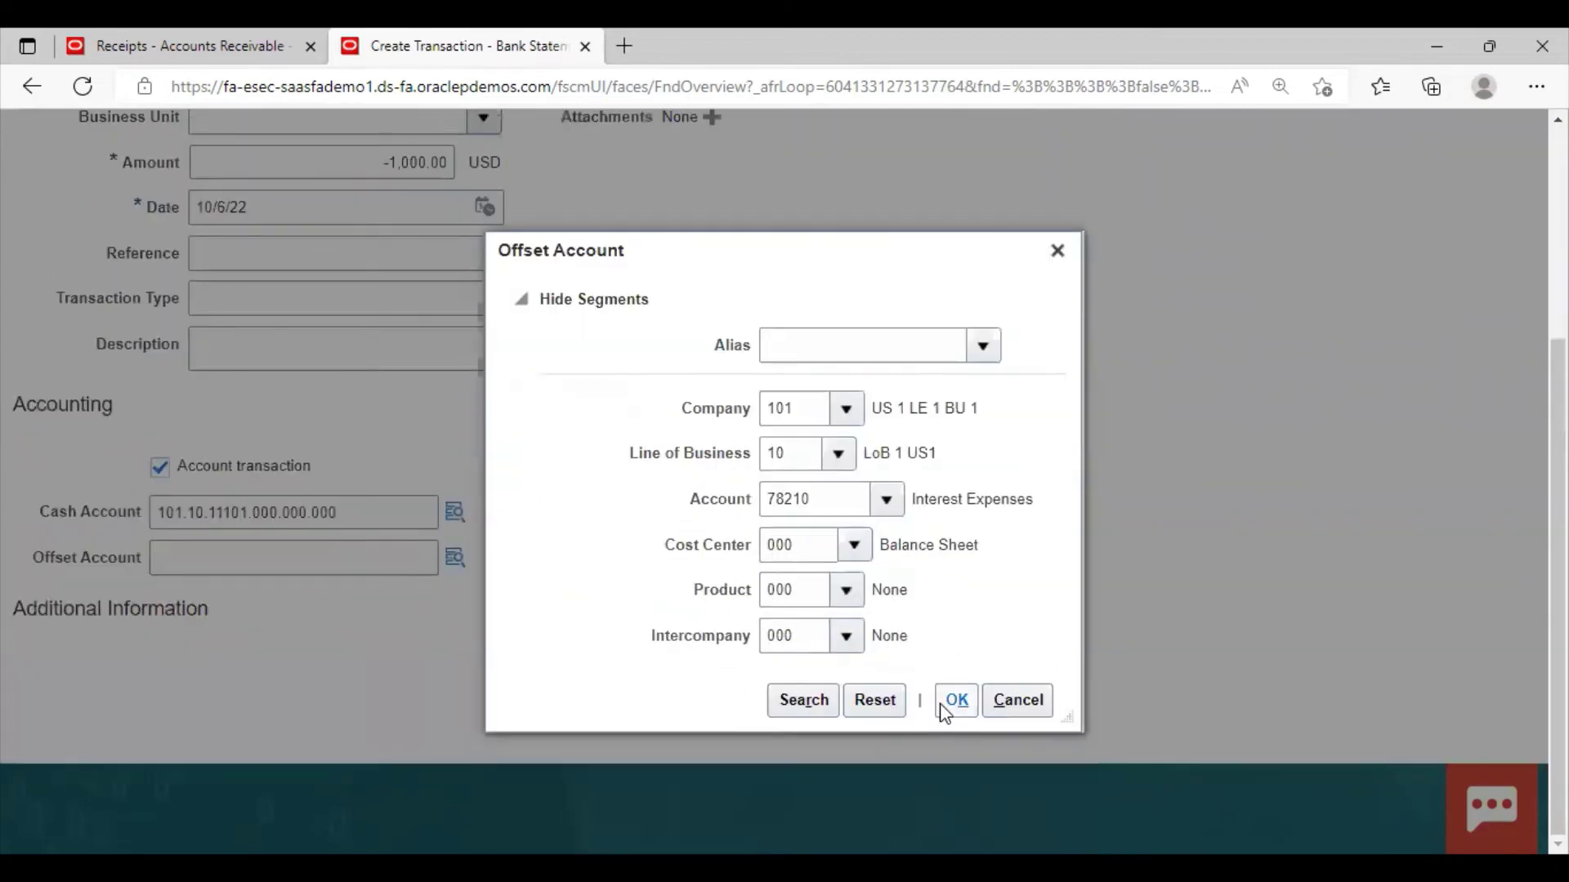
# Save the -1,000.00 transaction and start another one
pyautogui.scroll(4, 1264, 588)
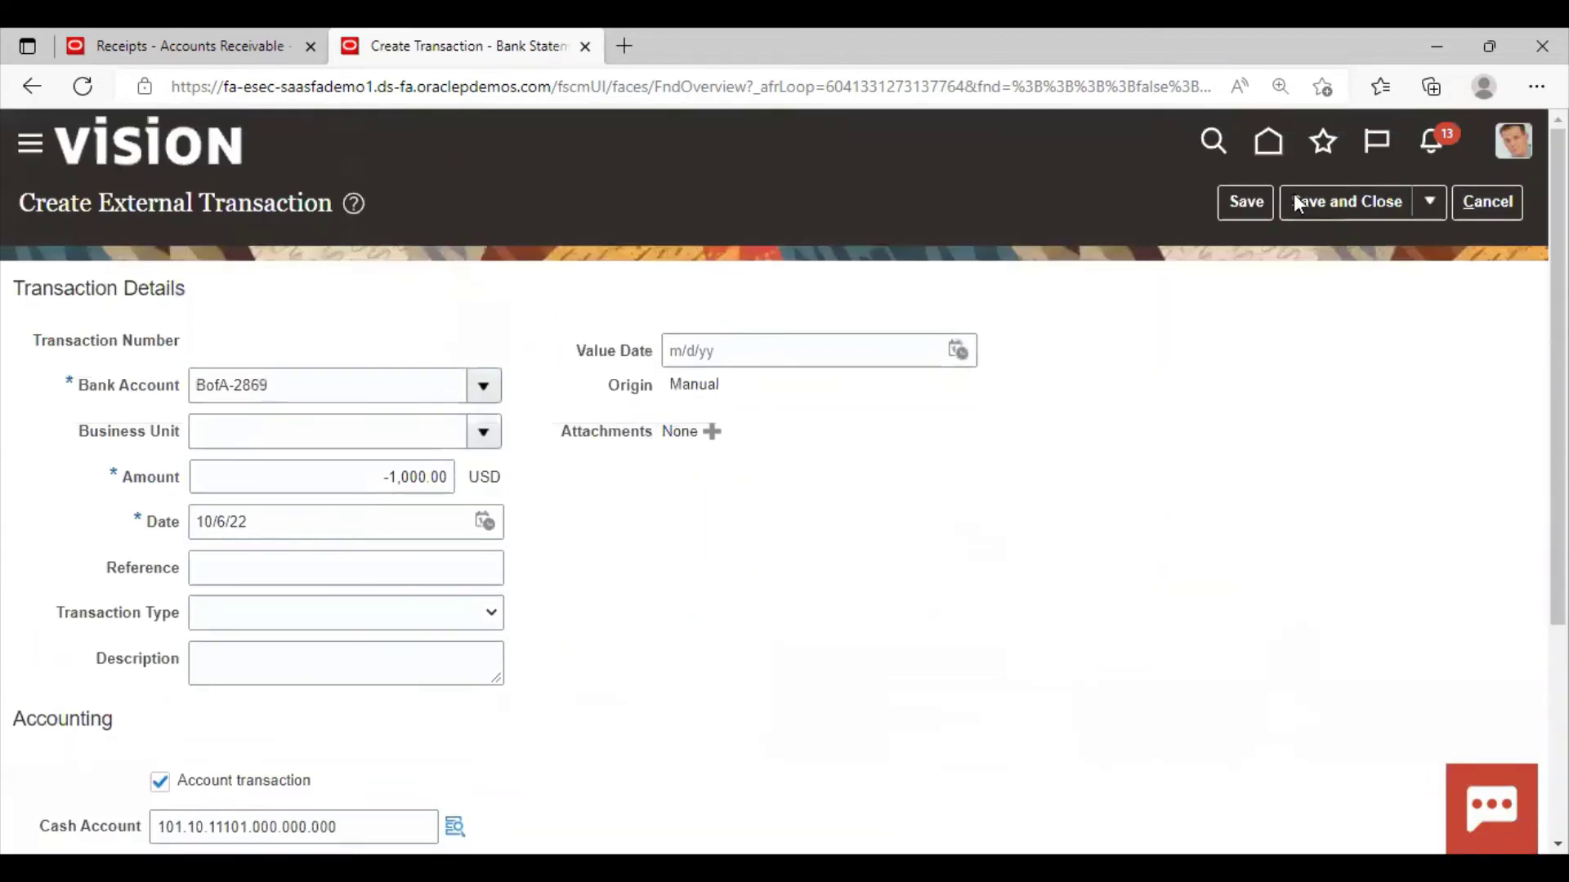
pyautogui.click(1428, 204)
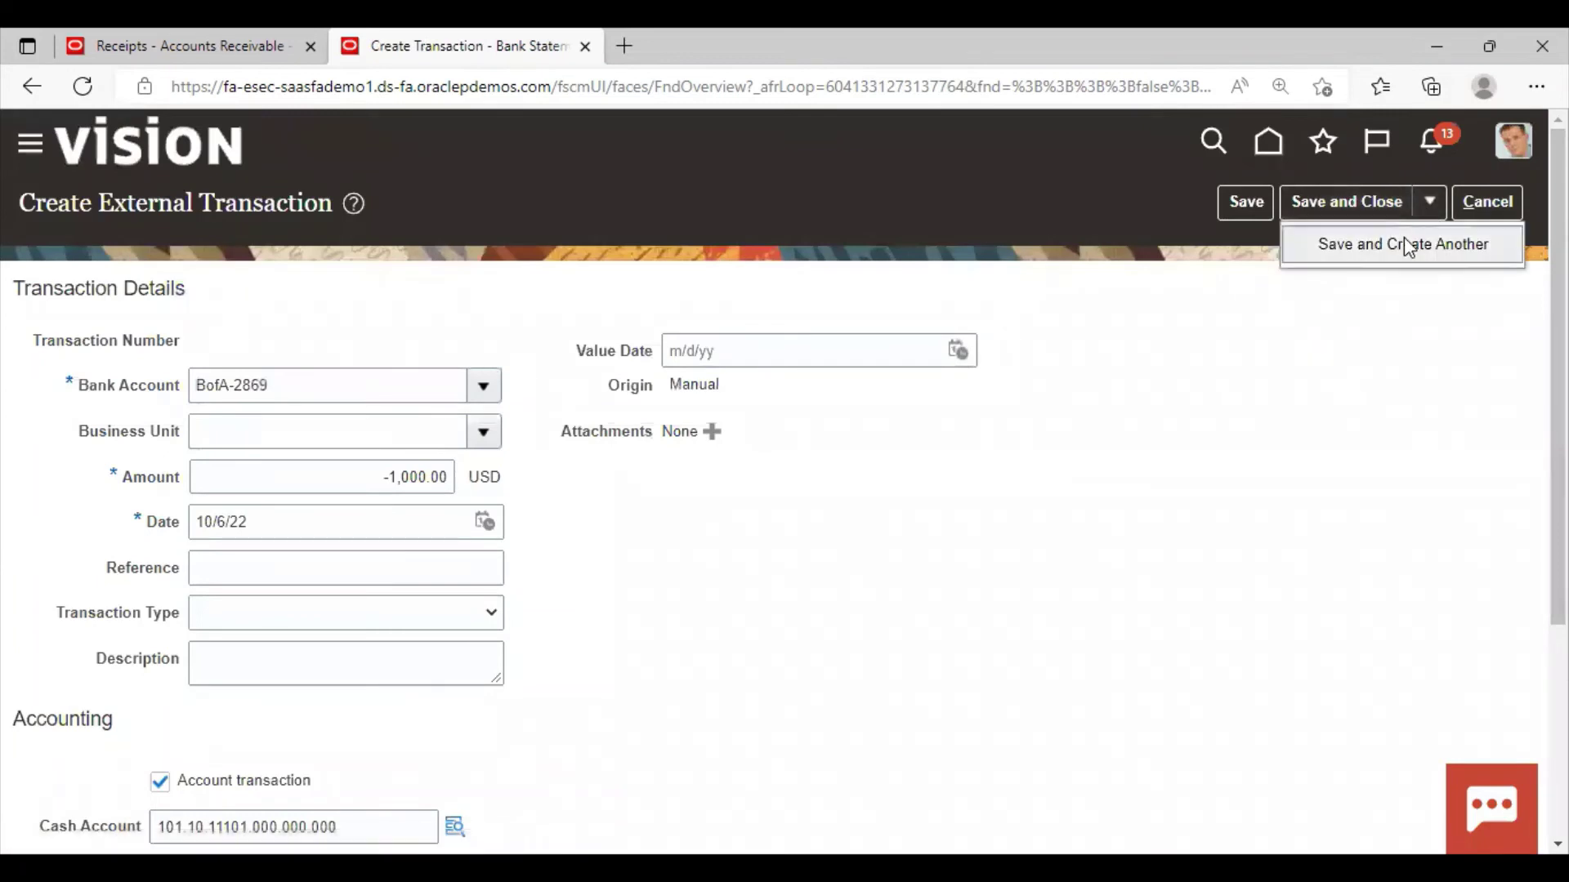
pyautogui.click(1374, 254)
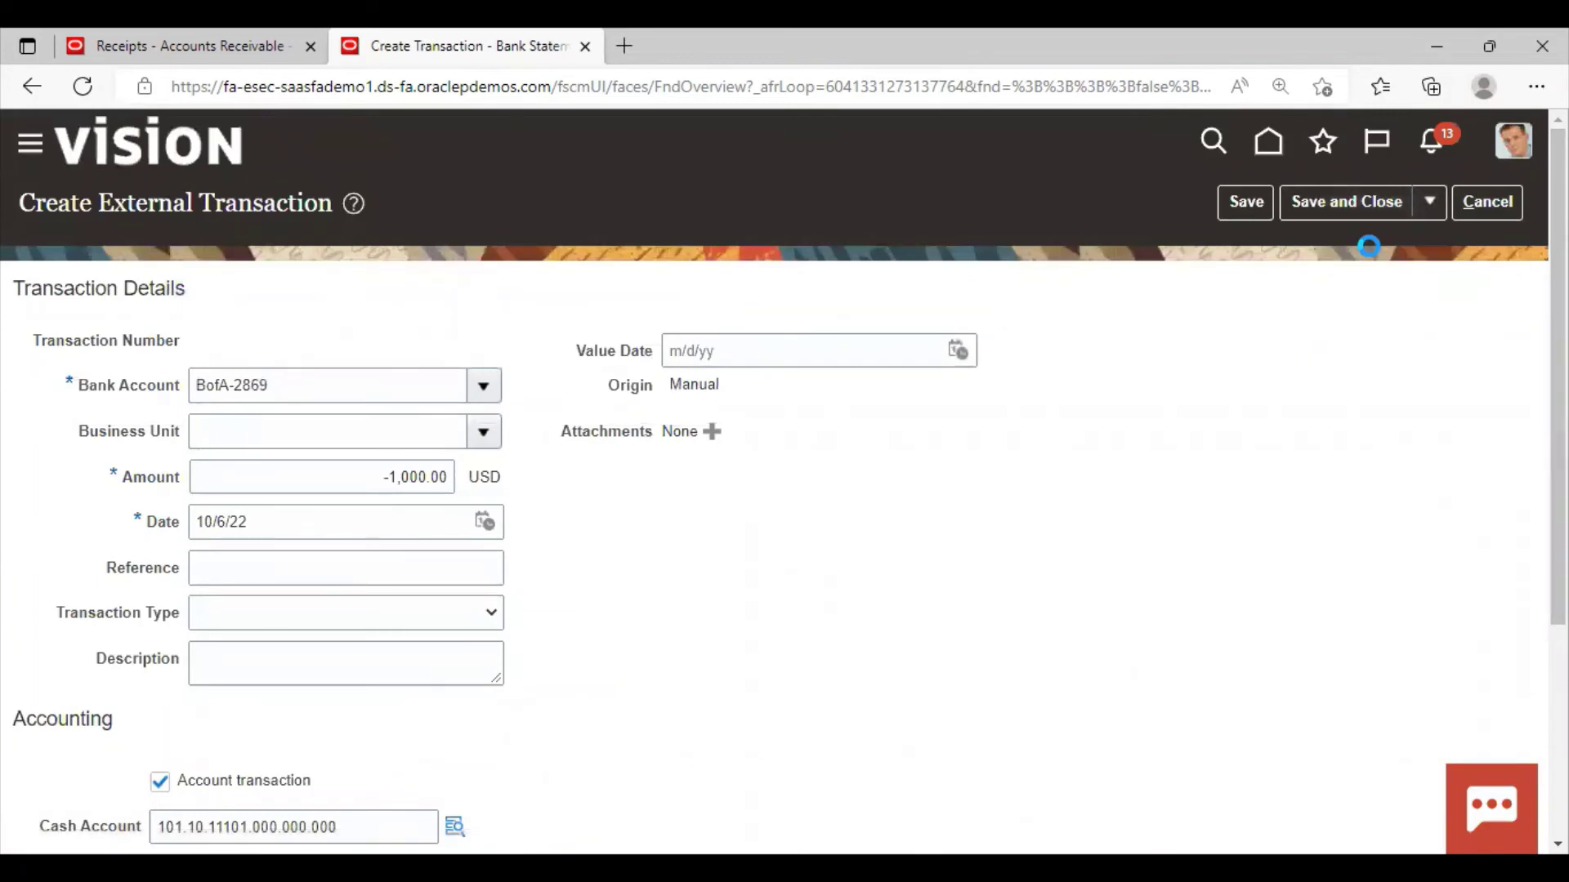
# Enter a new BofA-2869 external transaction with amount -800.00
pyautogui.click(842, 340)
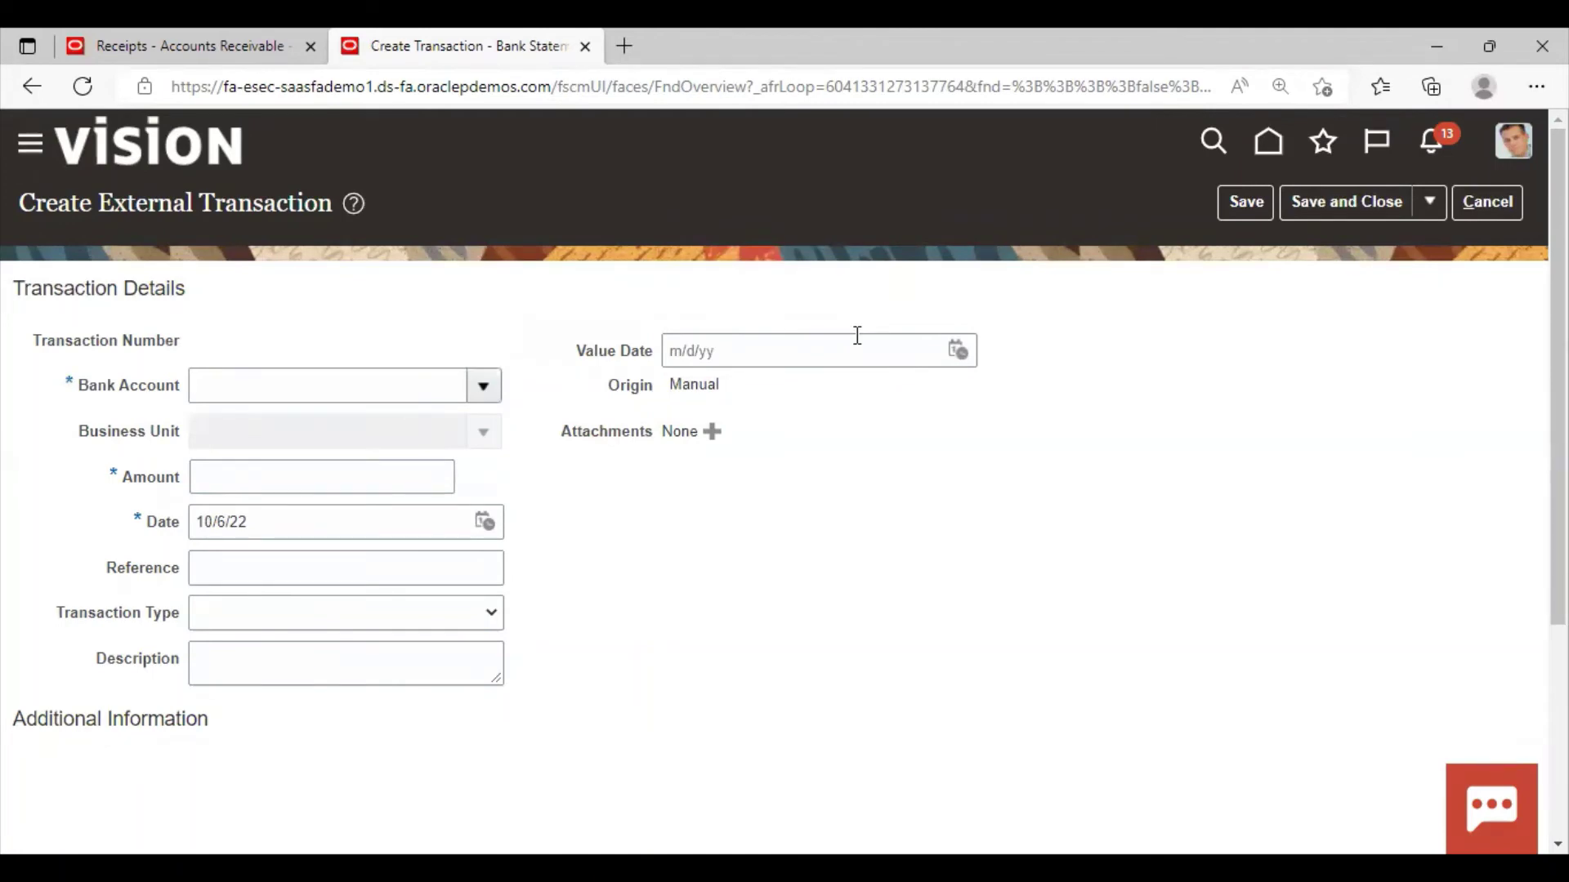
pyautogui.click(482, 389)
pyautogui.press('Escape')
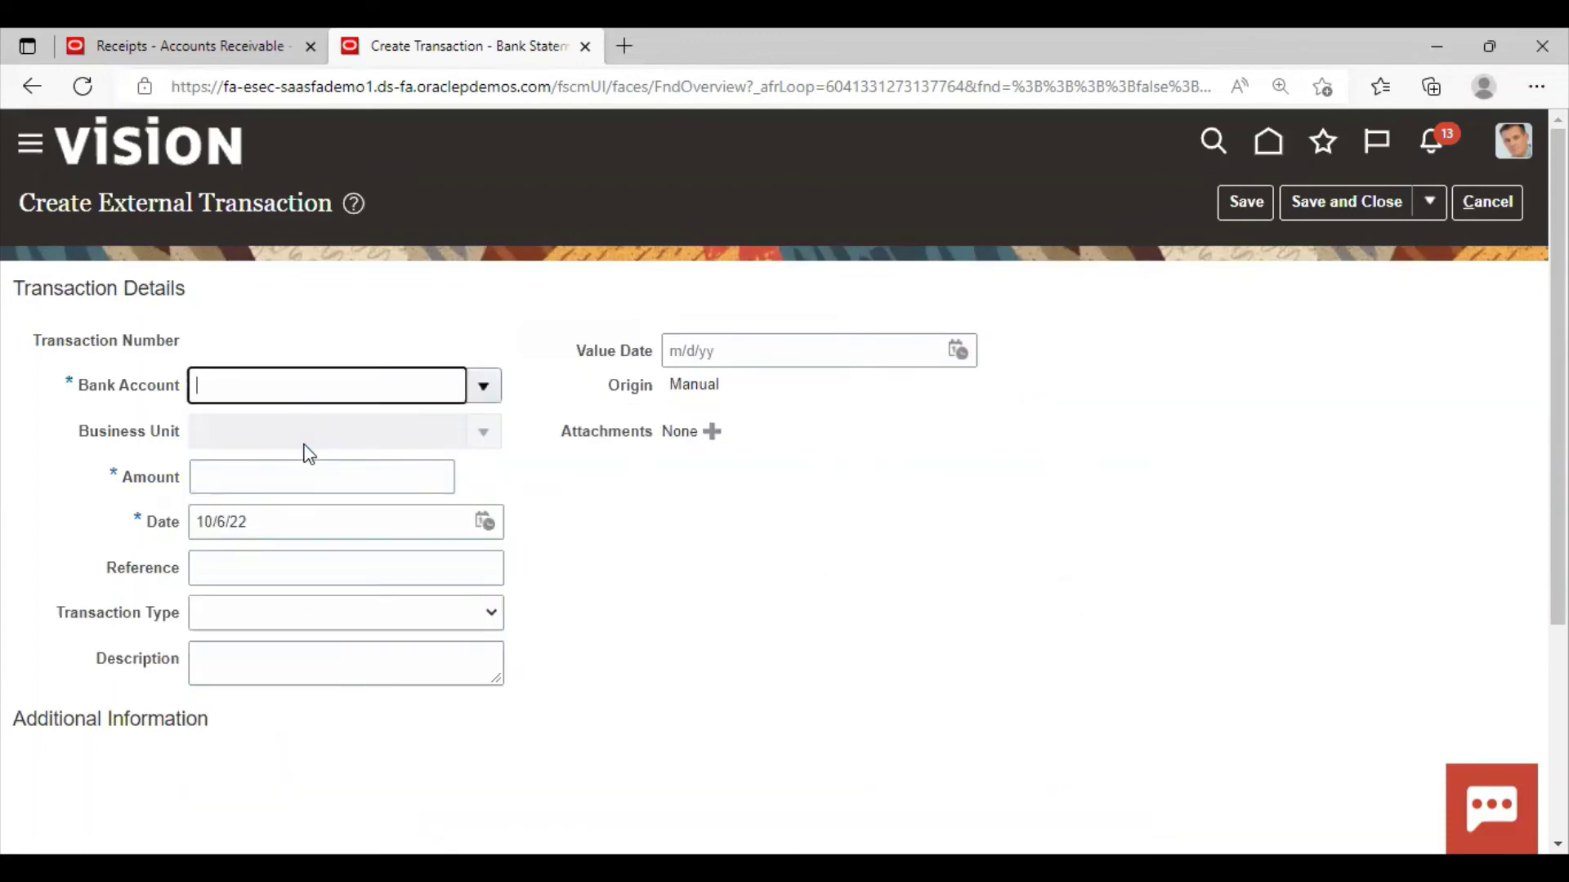
pyautogui.click(319, 471)
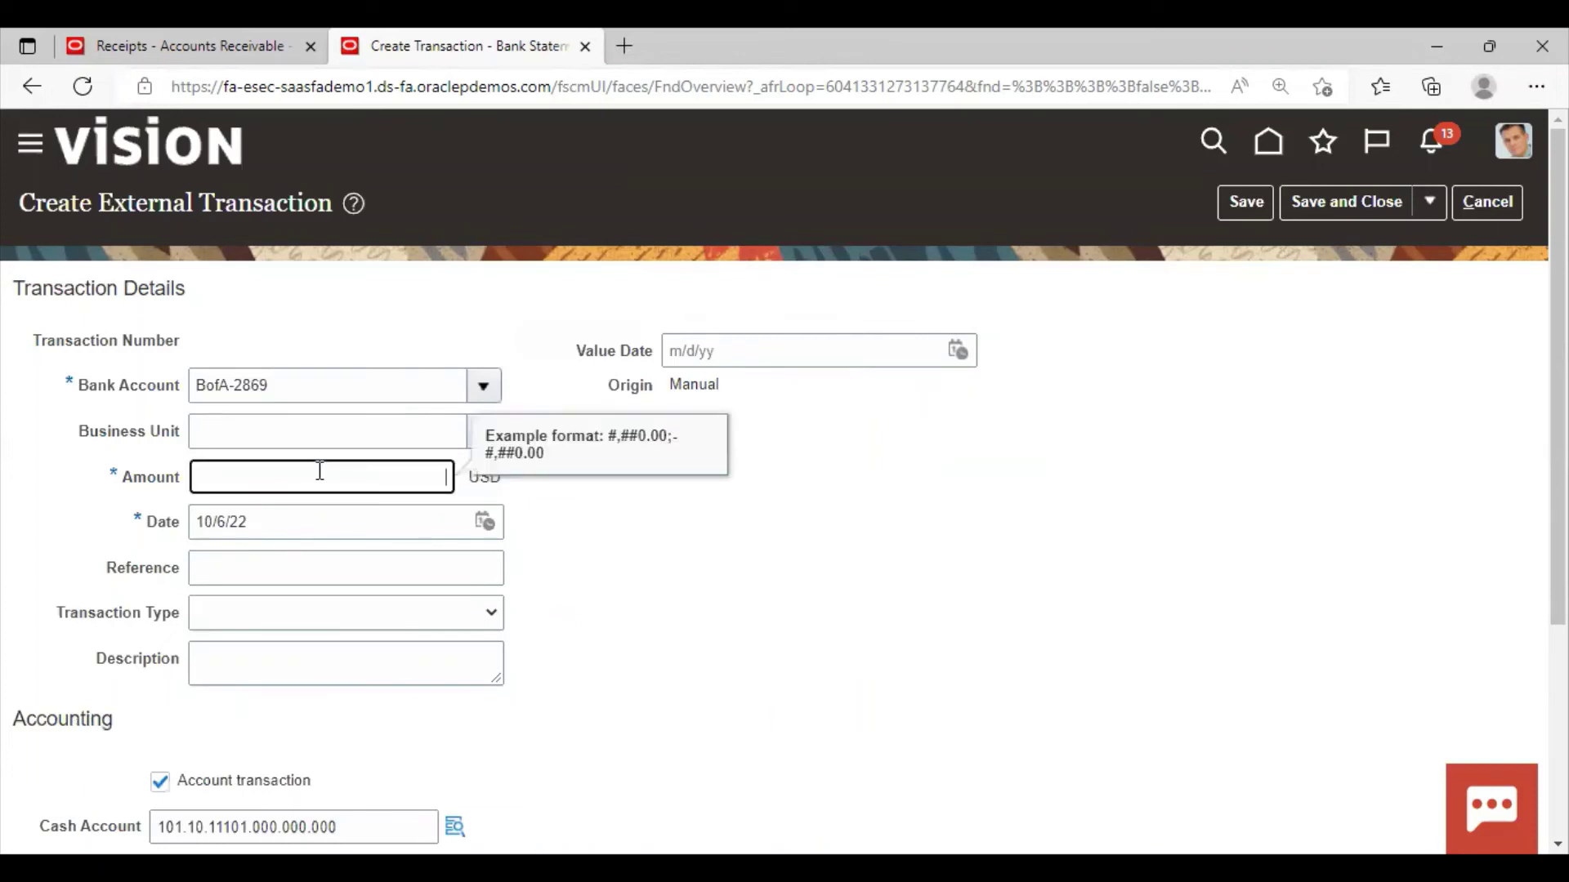
pyautogui.write('800')
pyautogui.click(393, 474)
pyautogui.write('-')
pyautogui.click(795, 612)
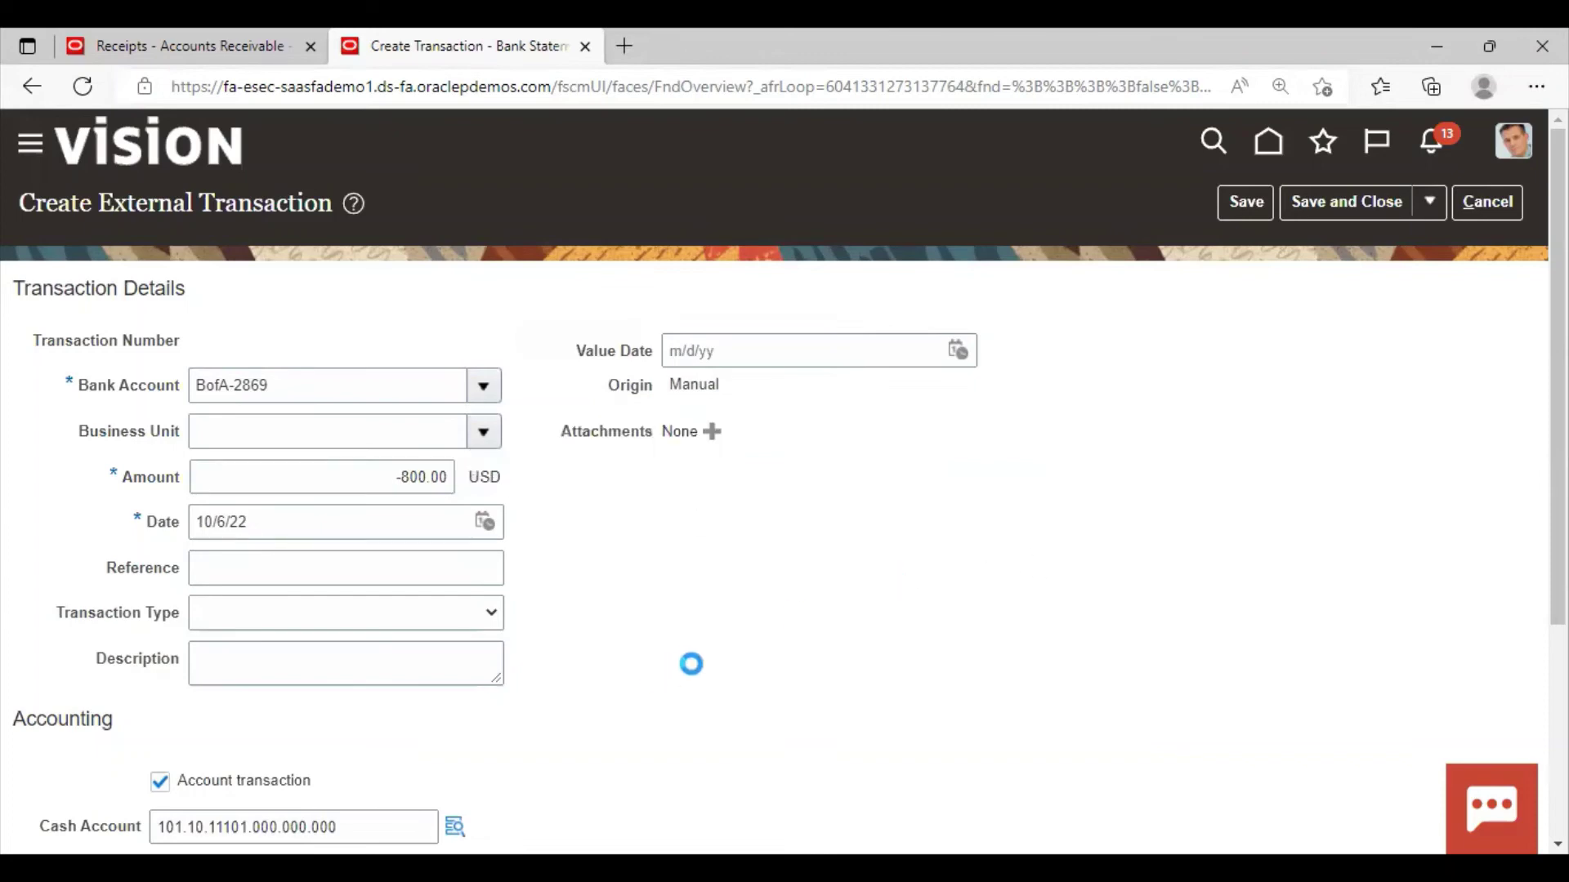
# Offset it to 101.10.65220.000.000.000 (Other Fees) via a %fee% search and save
pyautogui.scroll(-4, 689, 662)
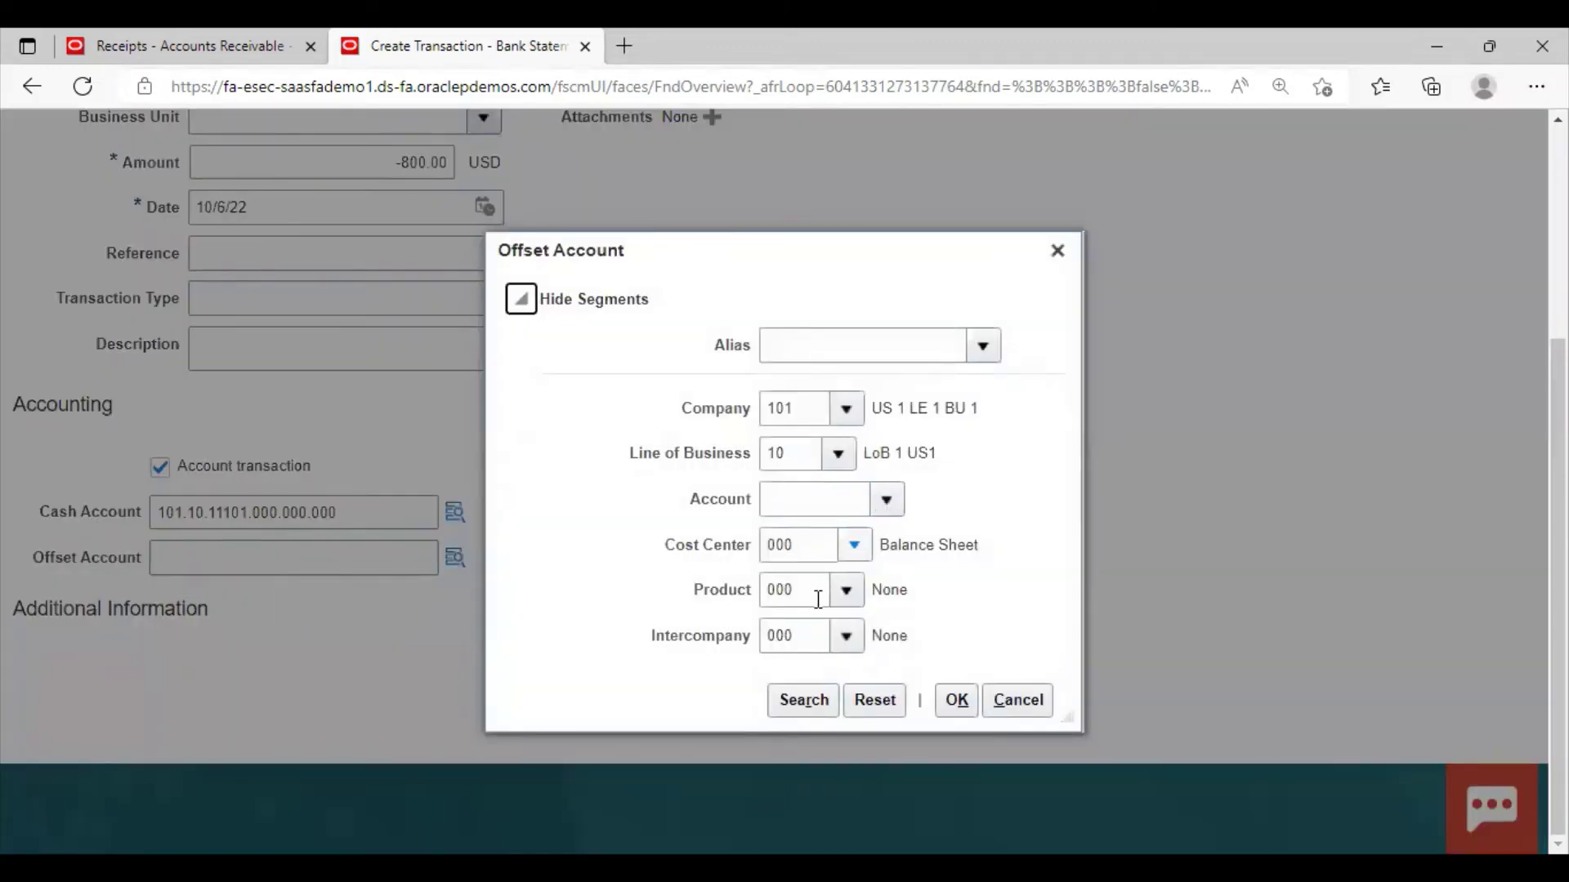
pyautogui.scroll(-2, 739, 724)
pyautogui.scroll(-1, 932, 686)
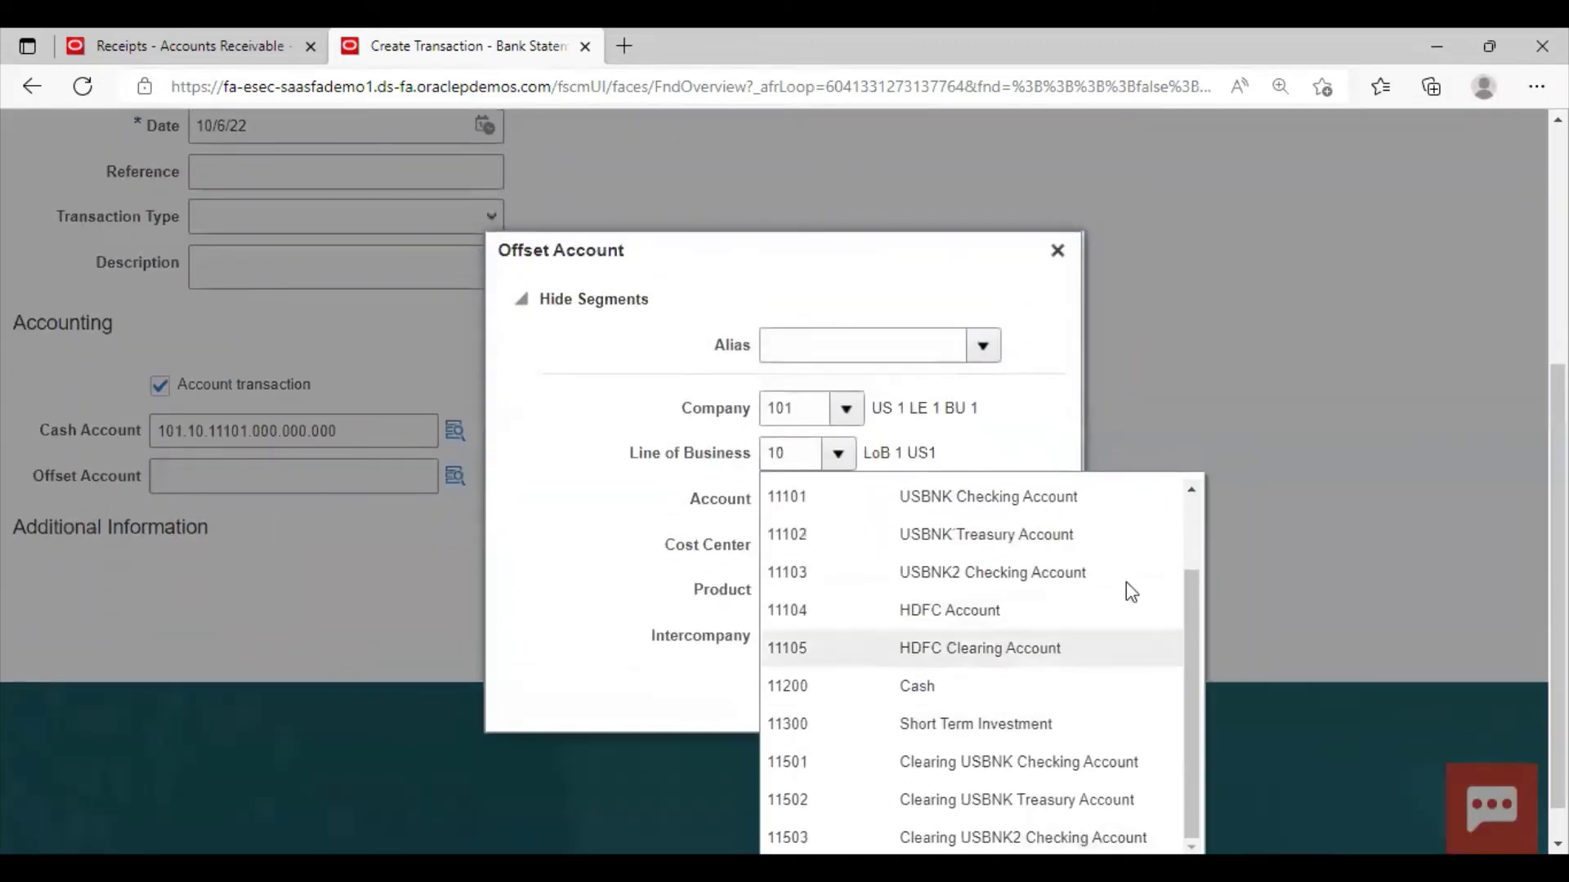
pyautogui.scroll(2, 807, 831)
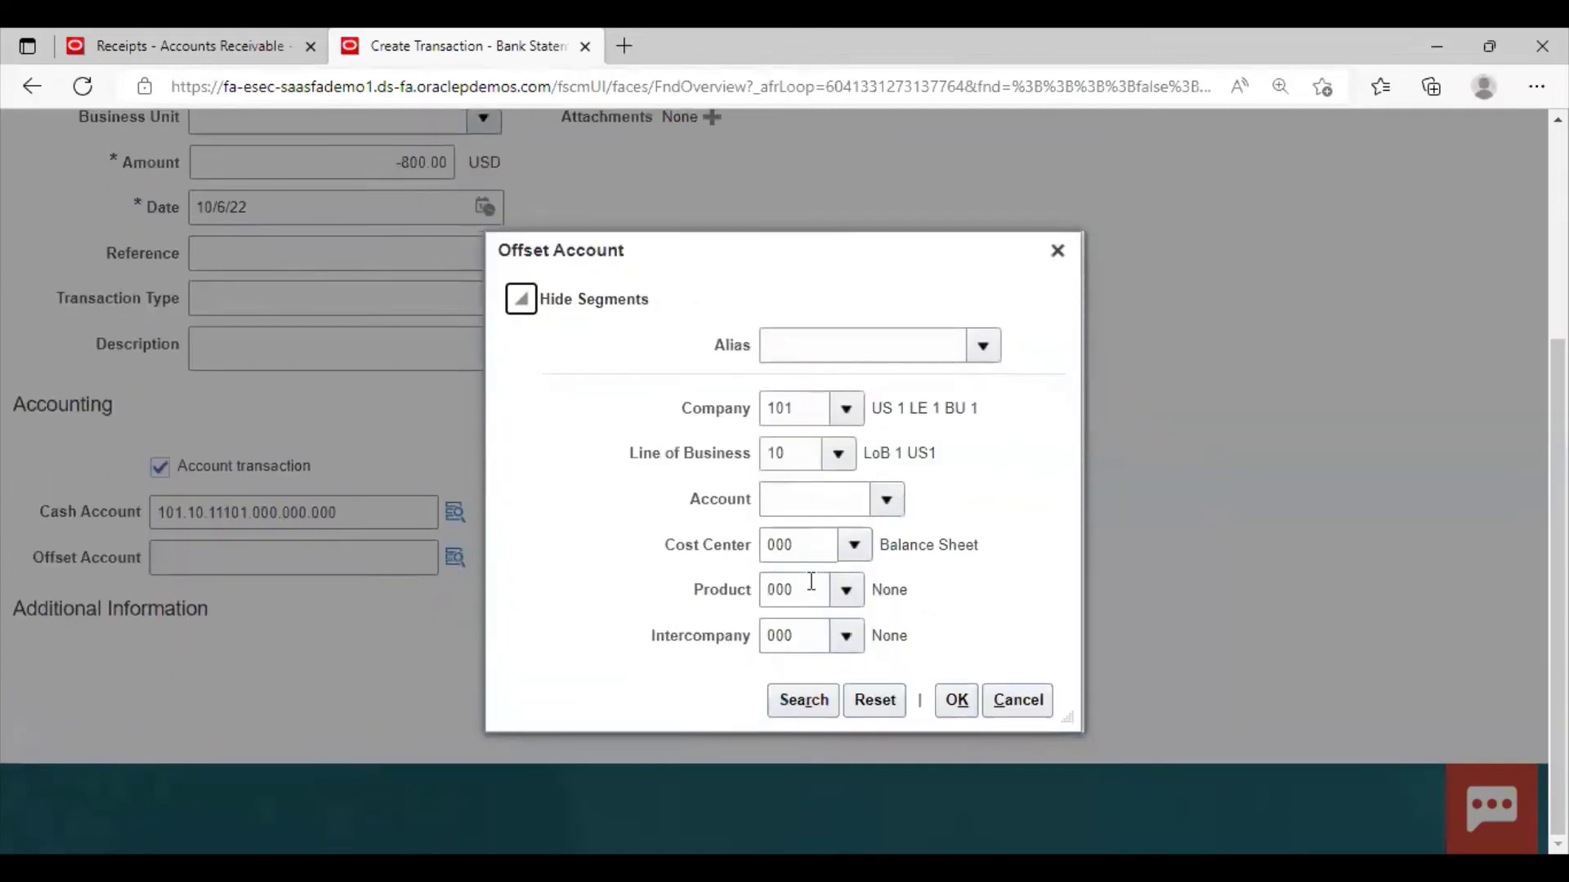
pyautogui.click(722, 474)
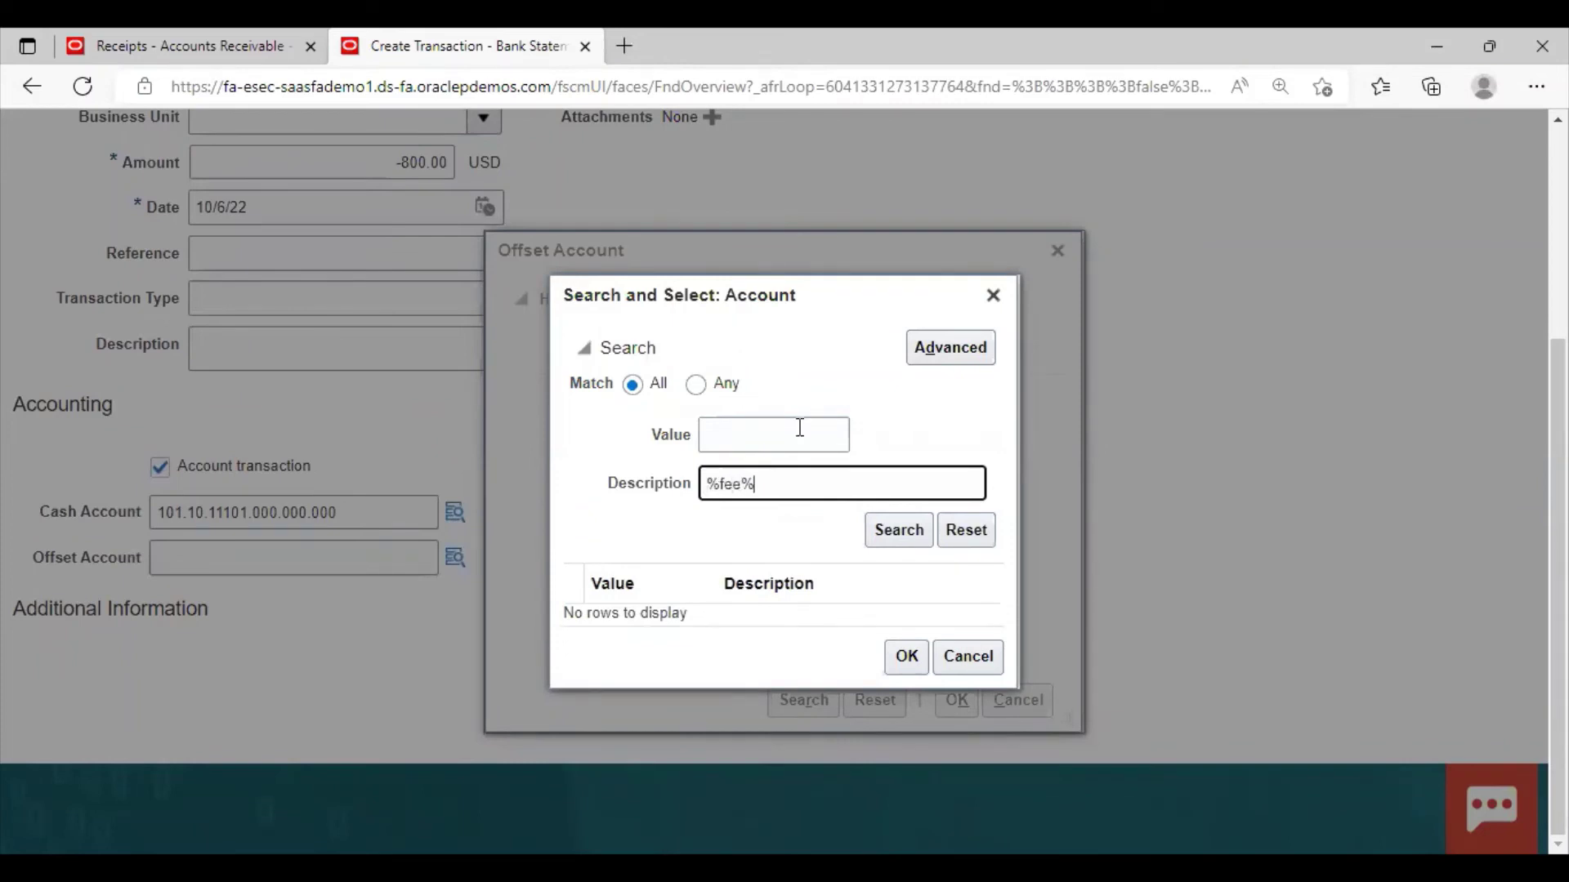
pyautogui.write('%fee%')
pyautogui.click(899, 529)
pyautogui.scroll(-2, 759, 790)
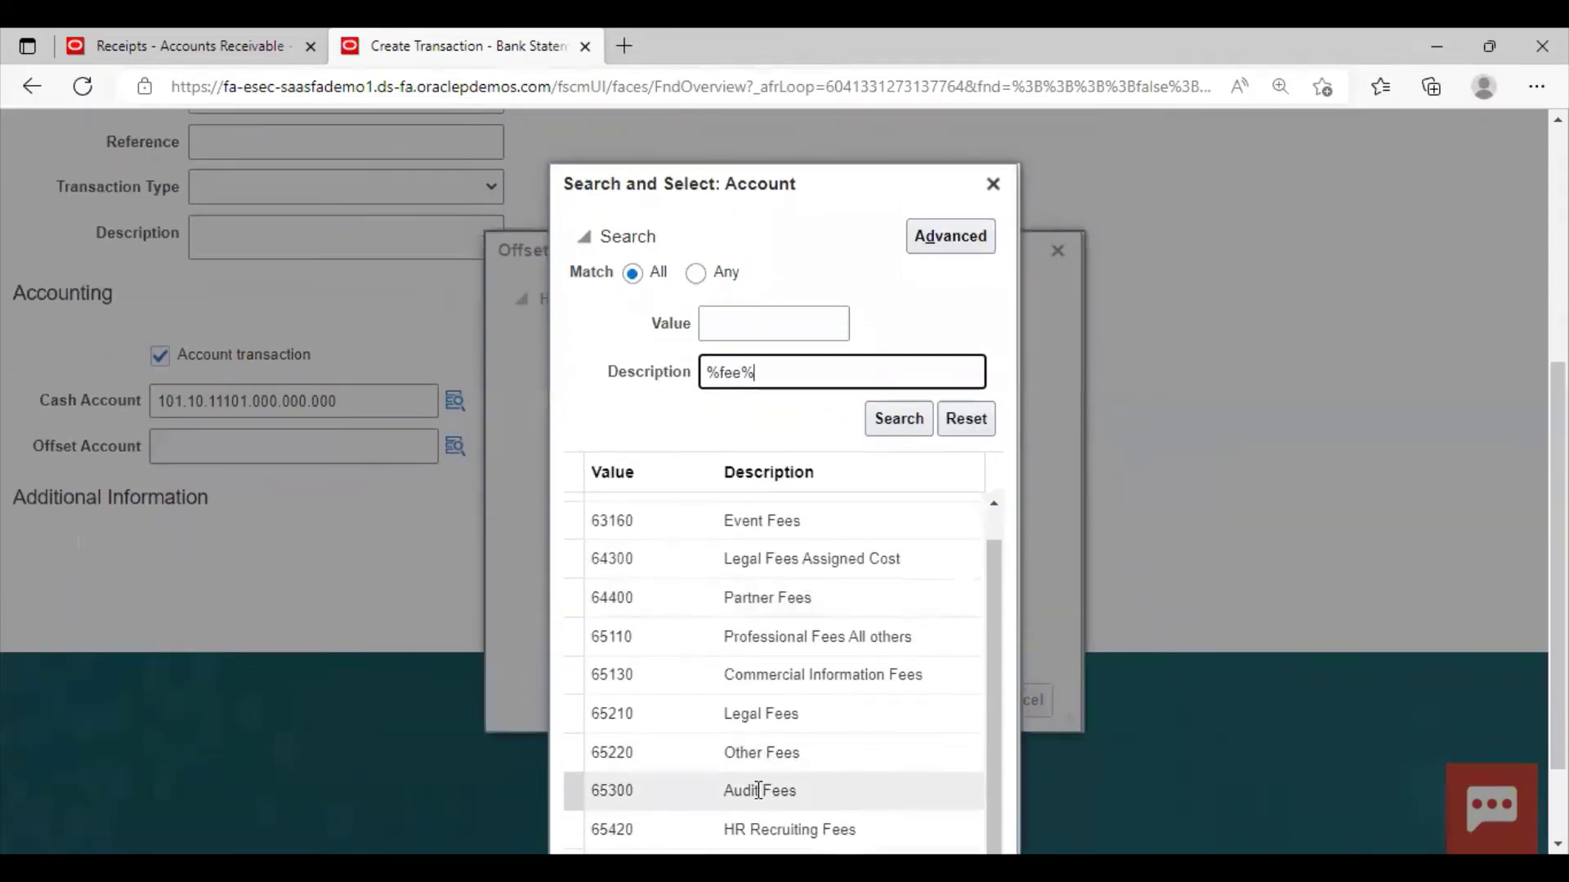
pyautogui.click(724, 753)
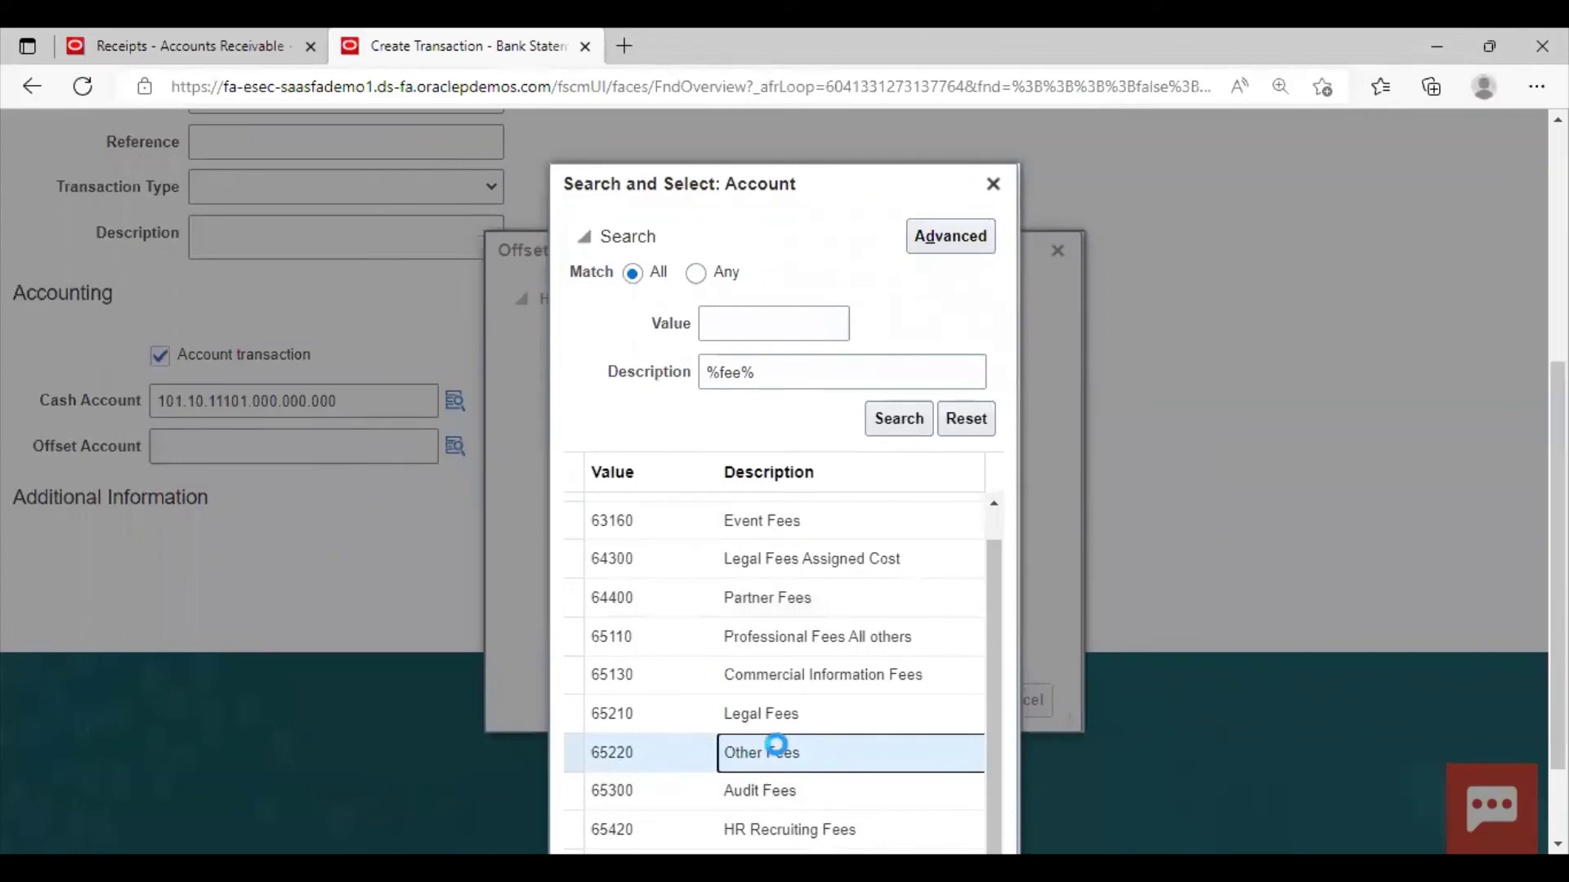
pyautogui.scroll(-2, 1089, 763)
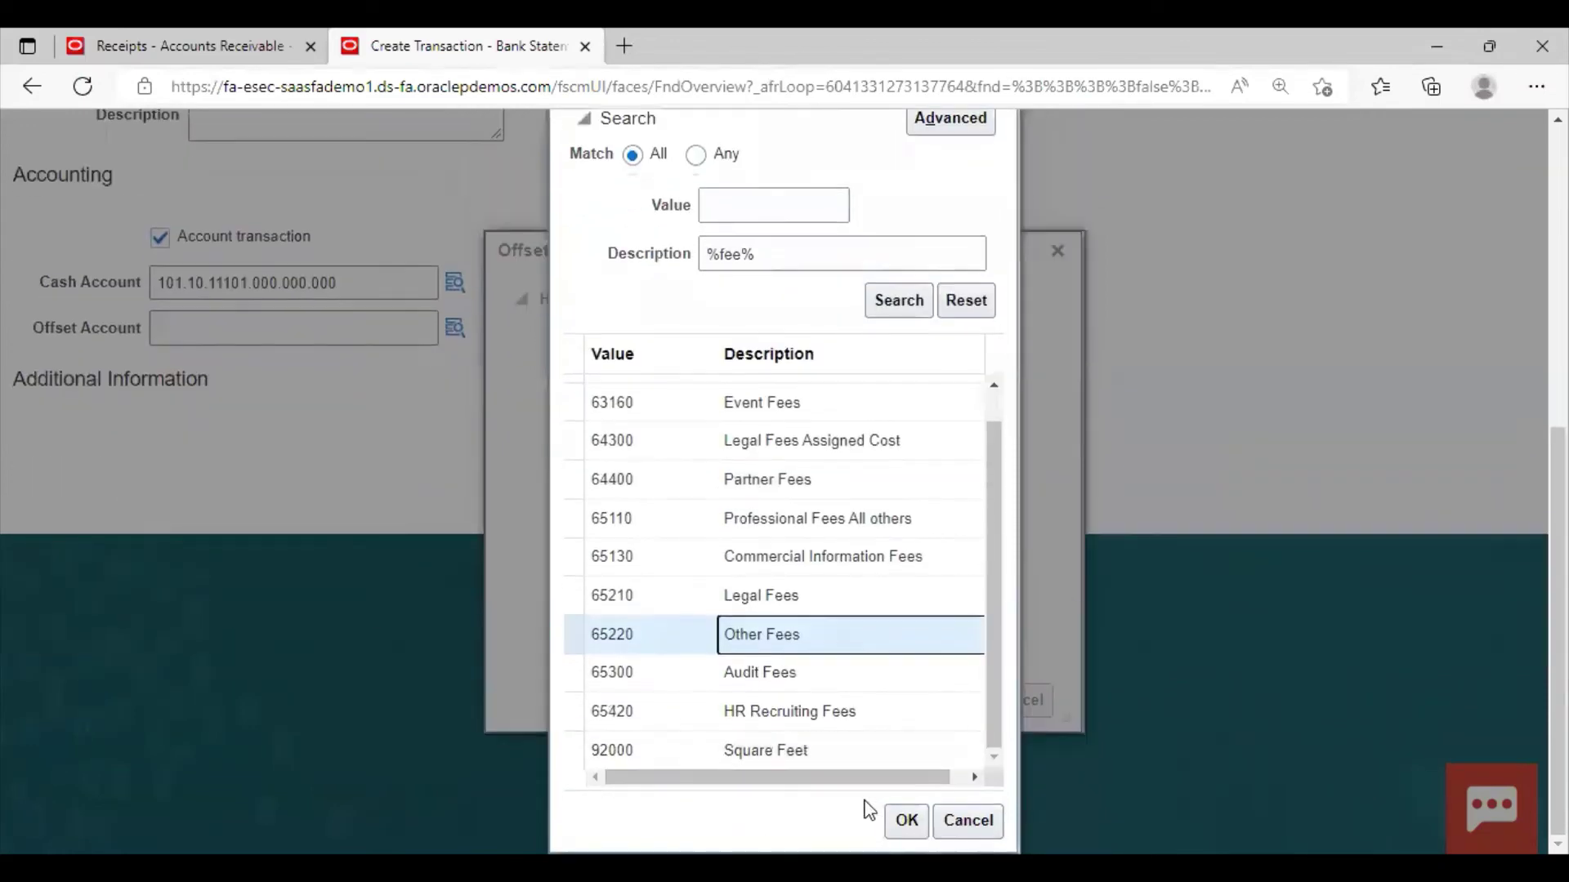
pyautogui.click(903, 821)
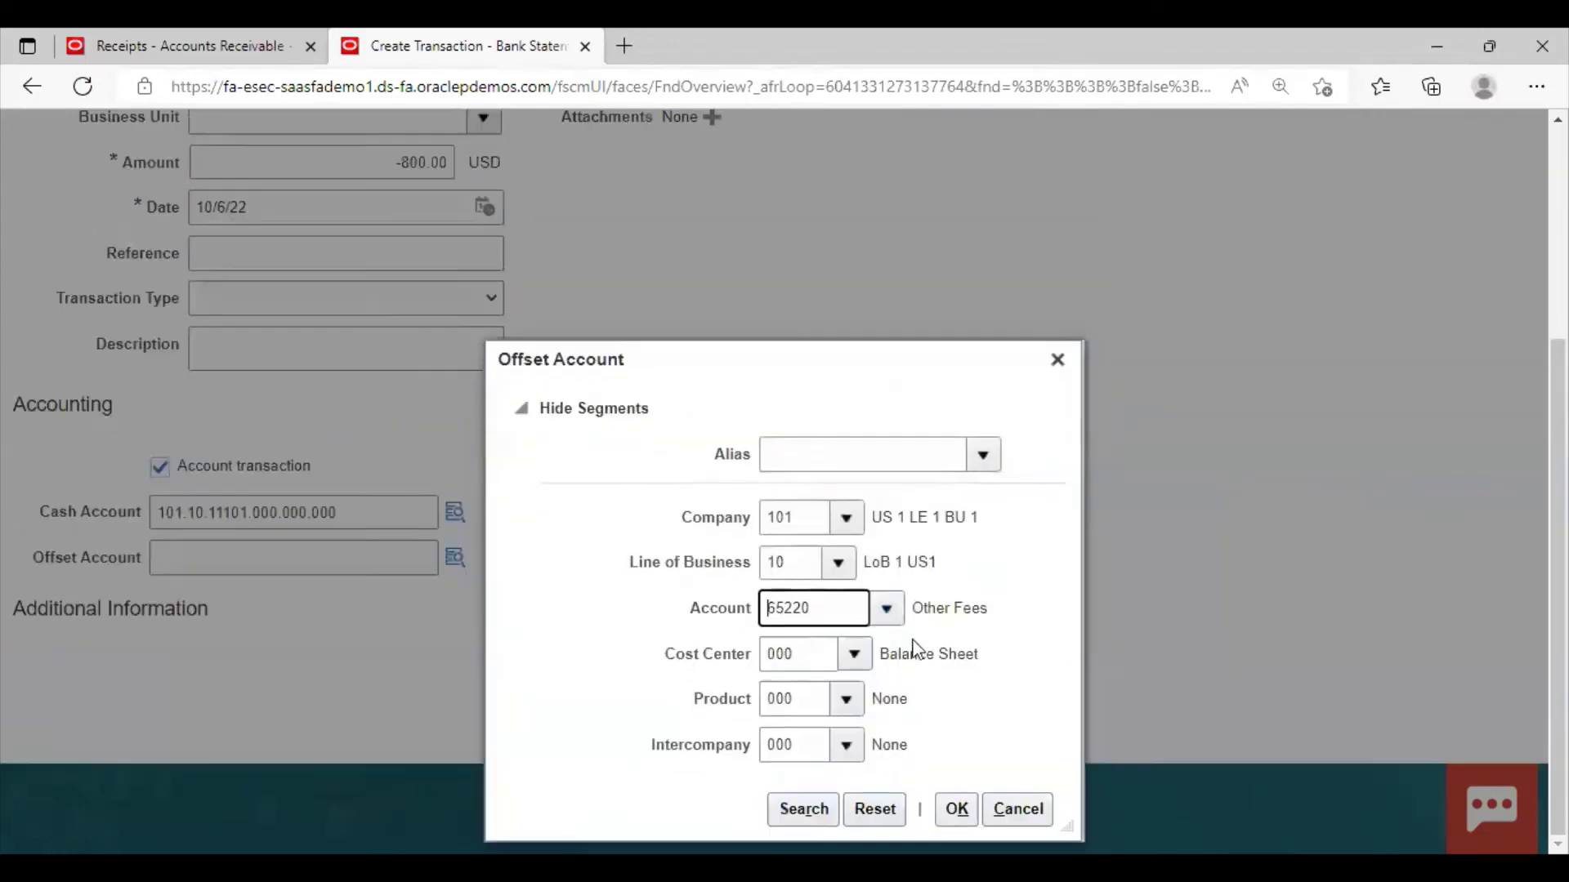
pyautogui.click(951, 700)
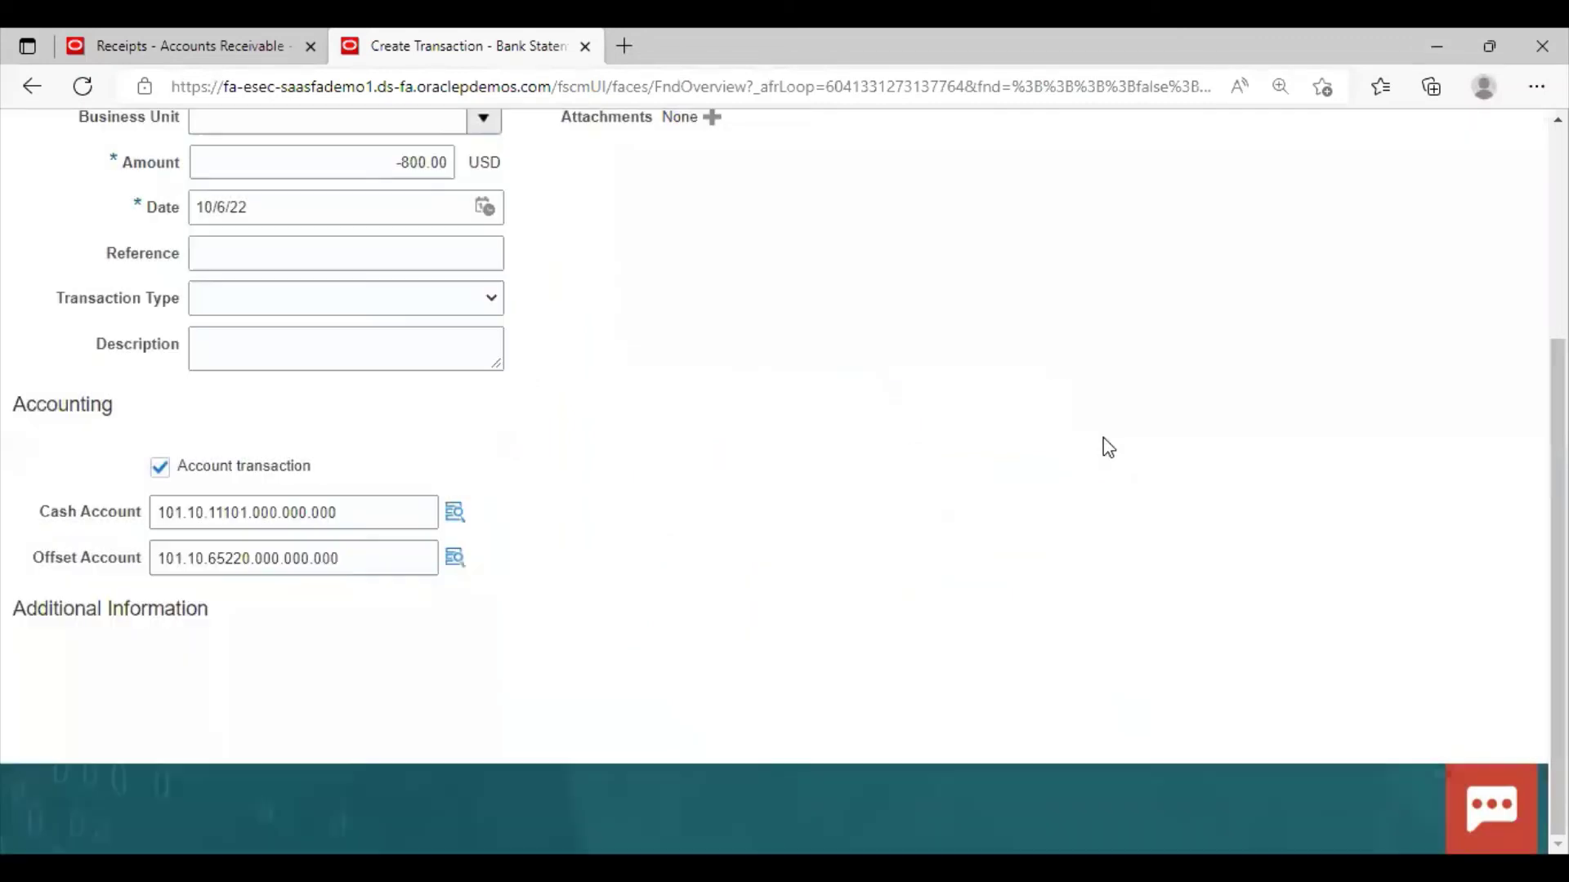
pyautogui.click(1369, 196)
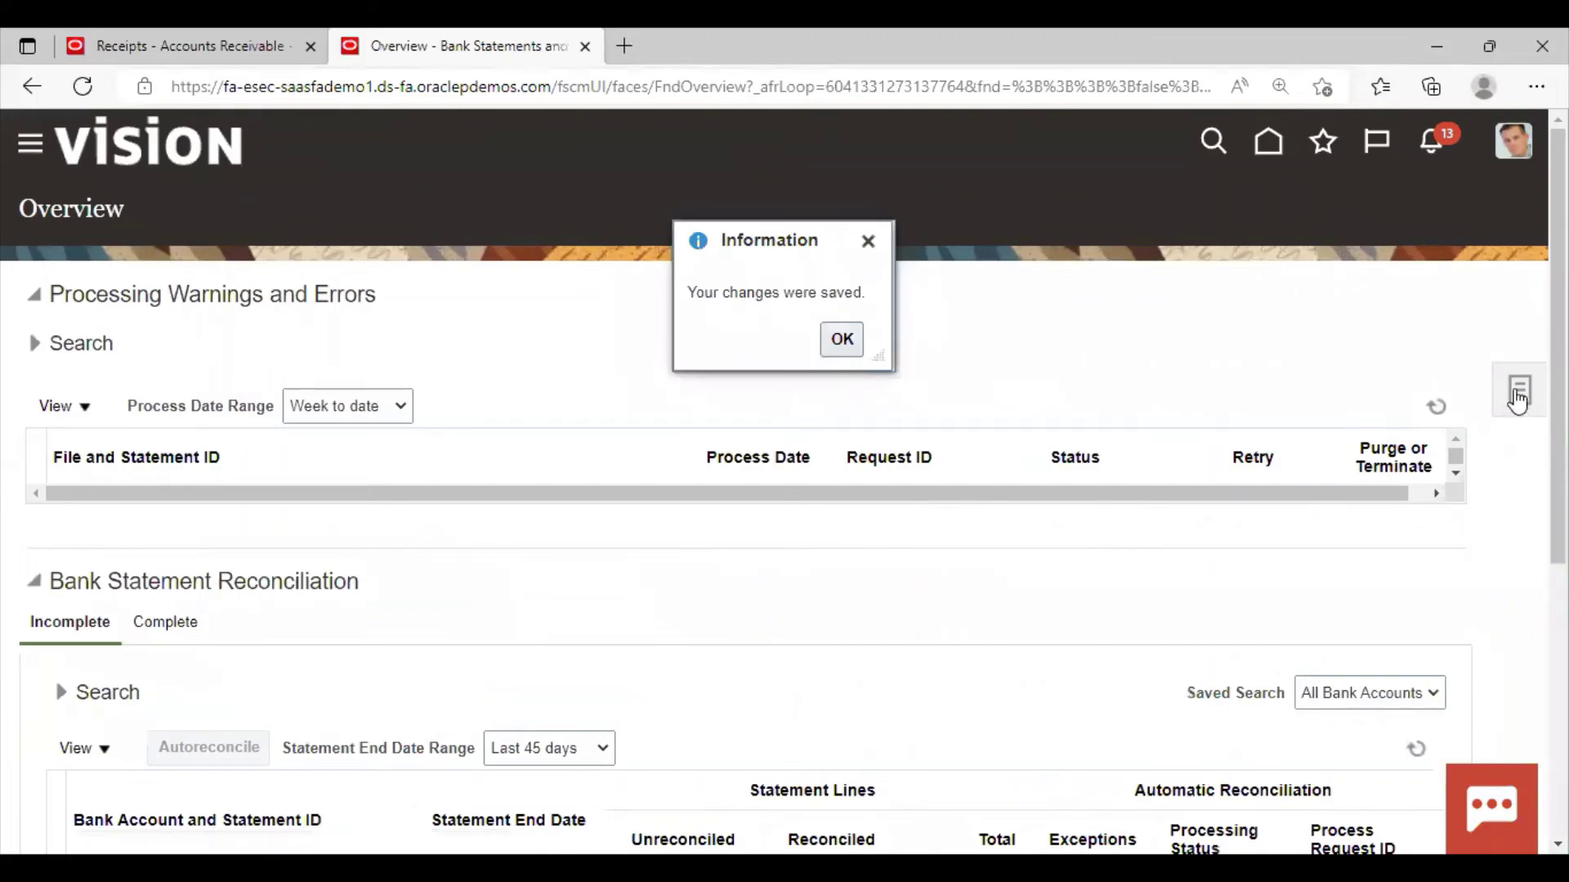
# Reopen Manual Reconciliation and search BofA-2869 items dated 10/6/22 to 10/6/22
pyautogui.click(842, 337)
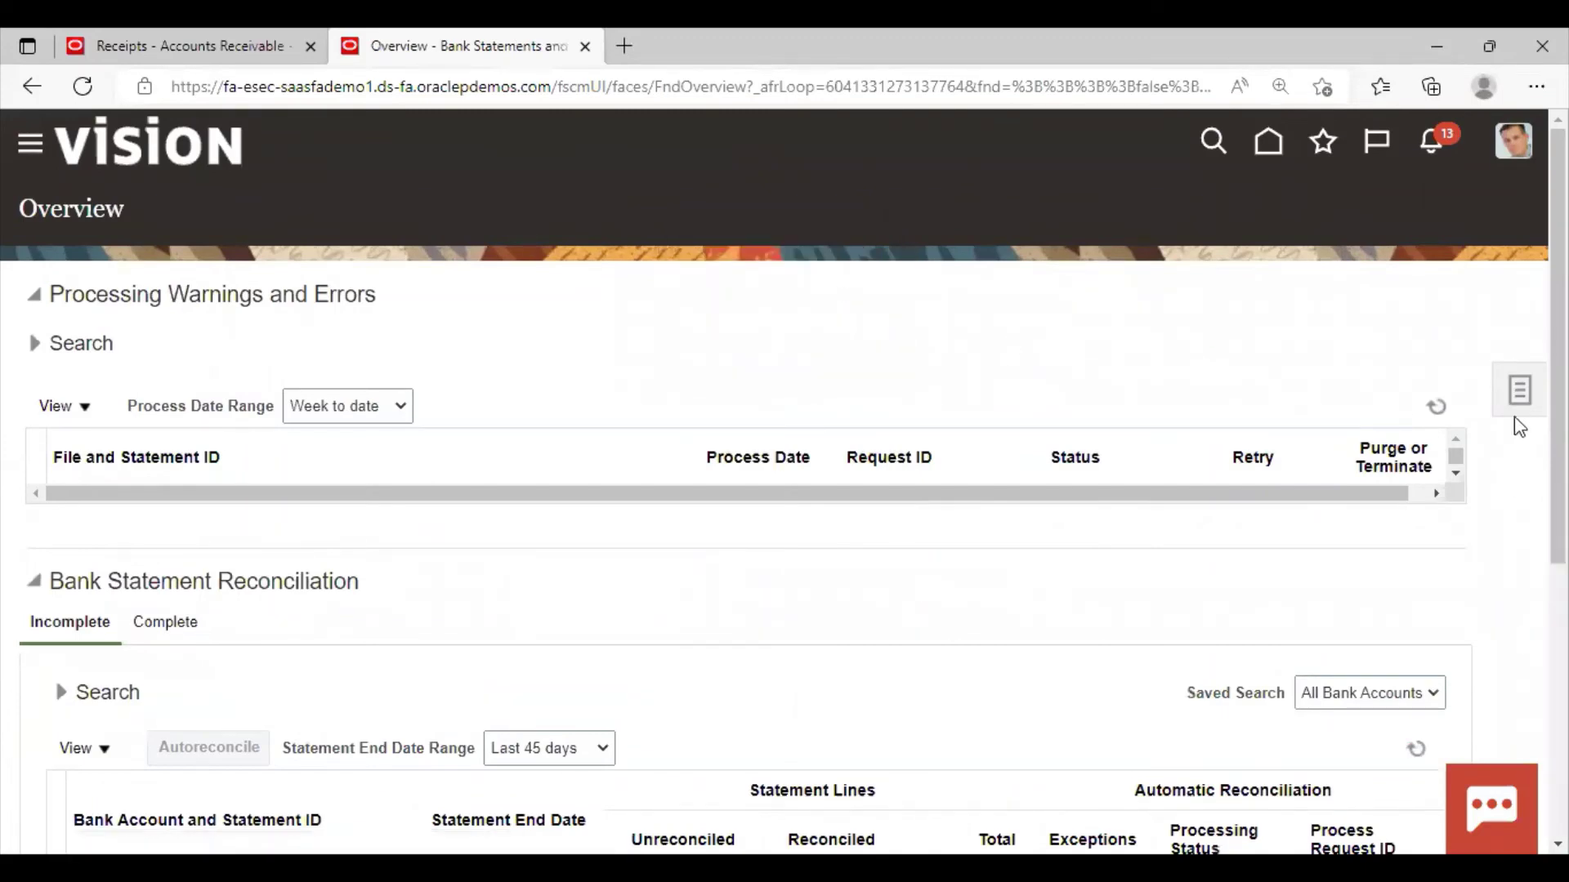
pyautogui.click(1518, 392)
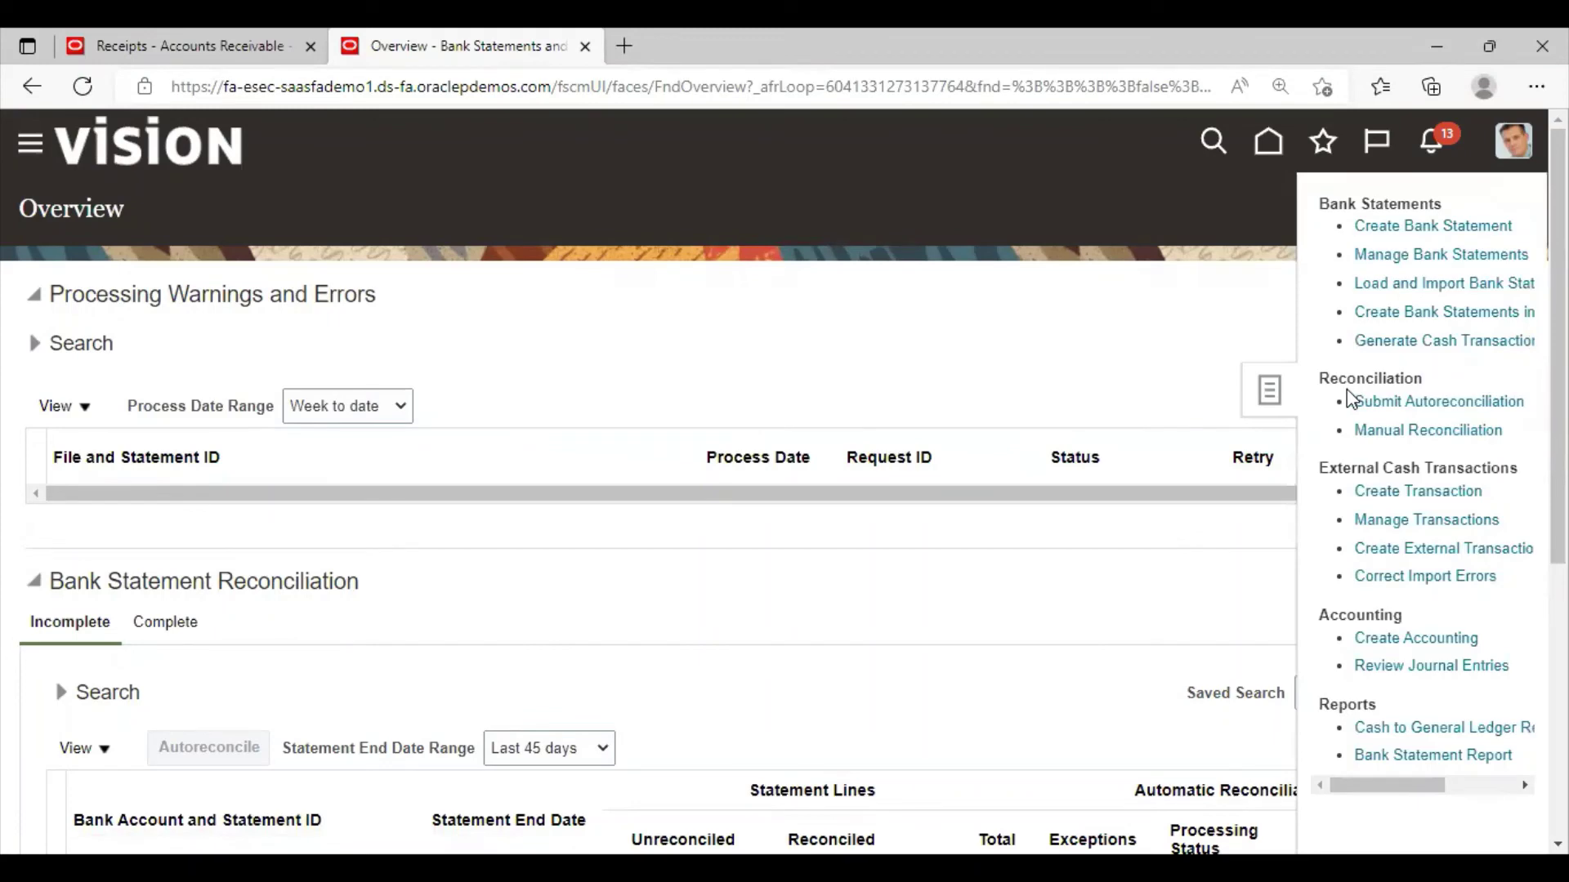
pyautogui.click(1398, 430)
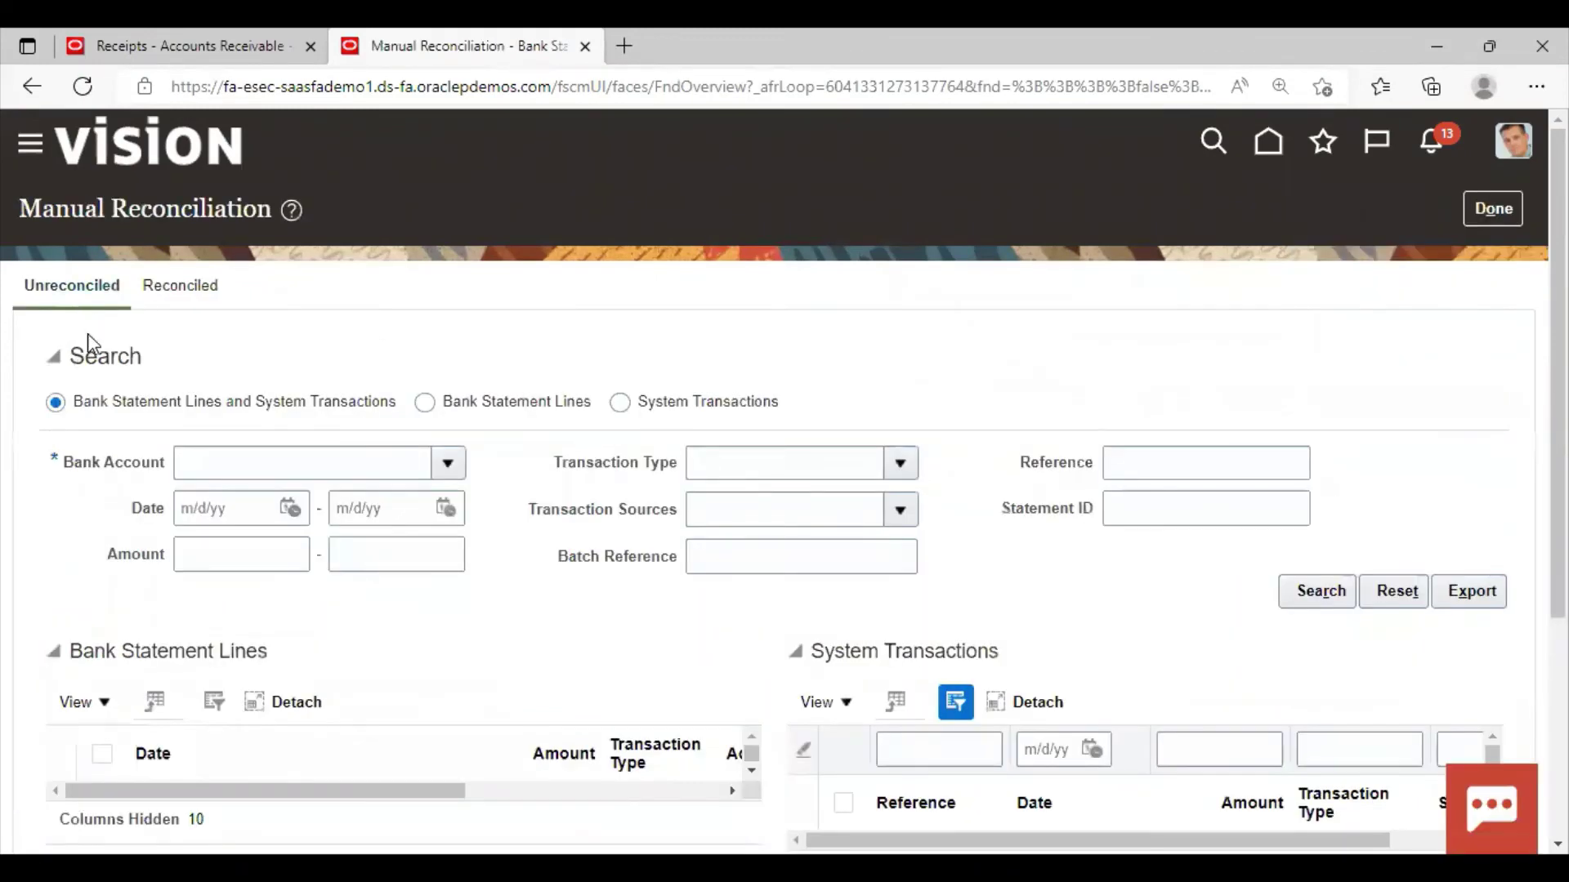
pyautogui.click(448, 463)
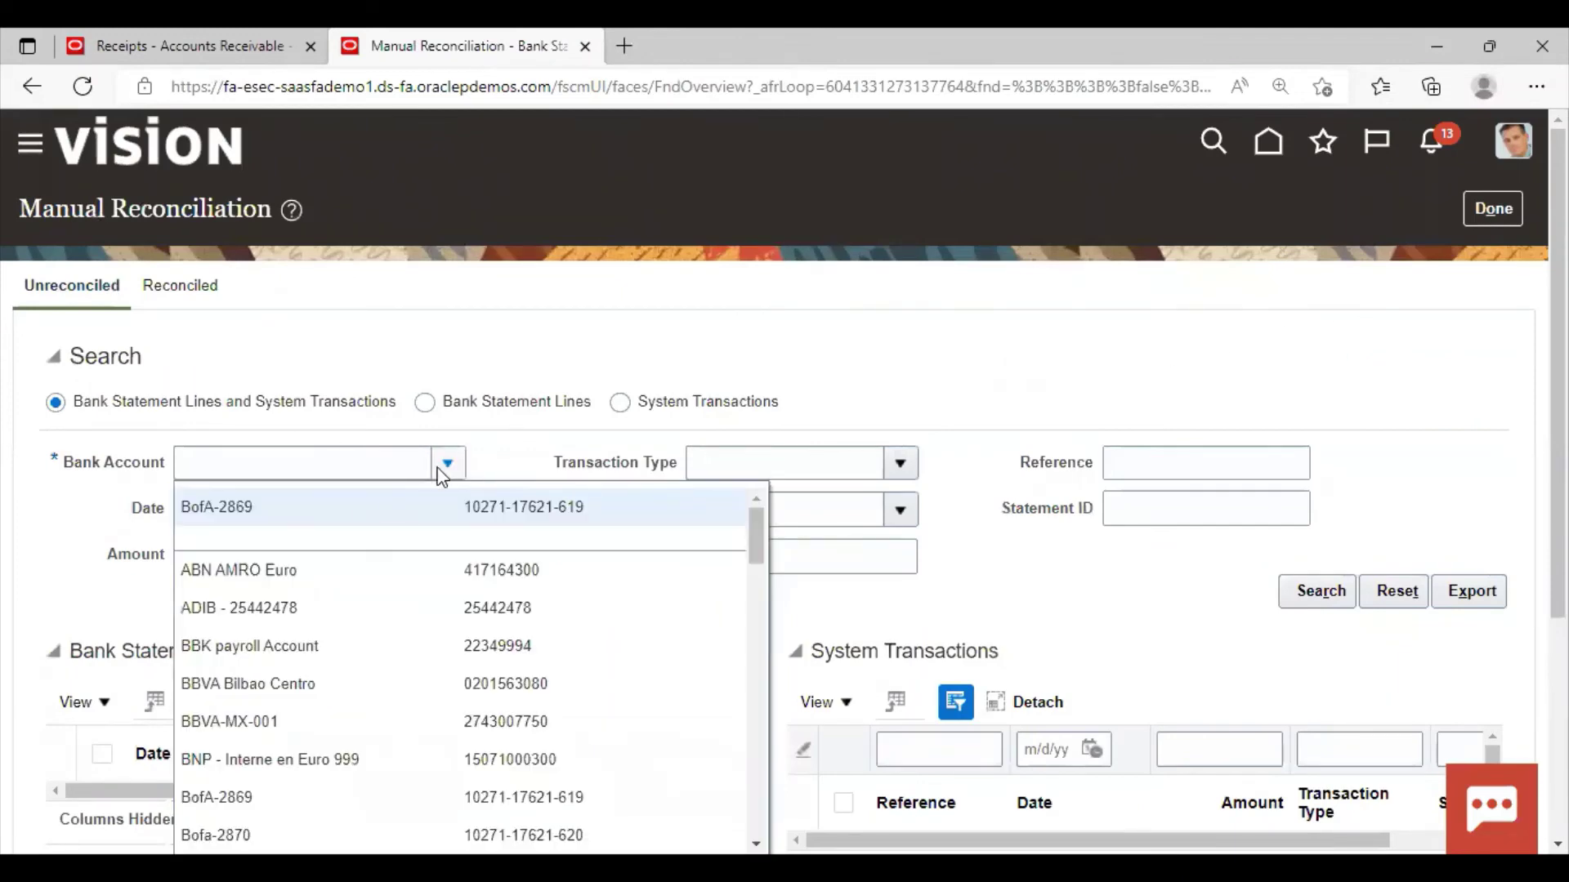
pyautogui.click(362, 508)
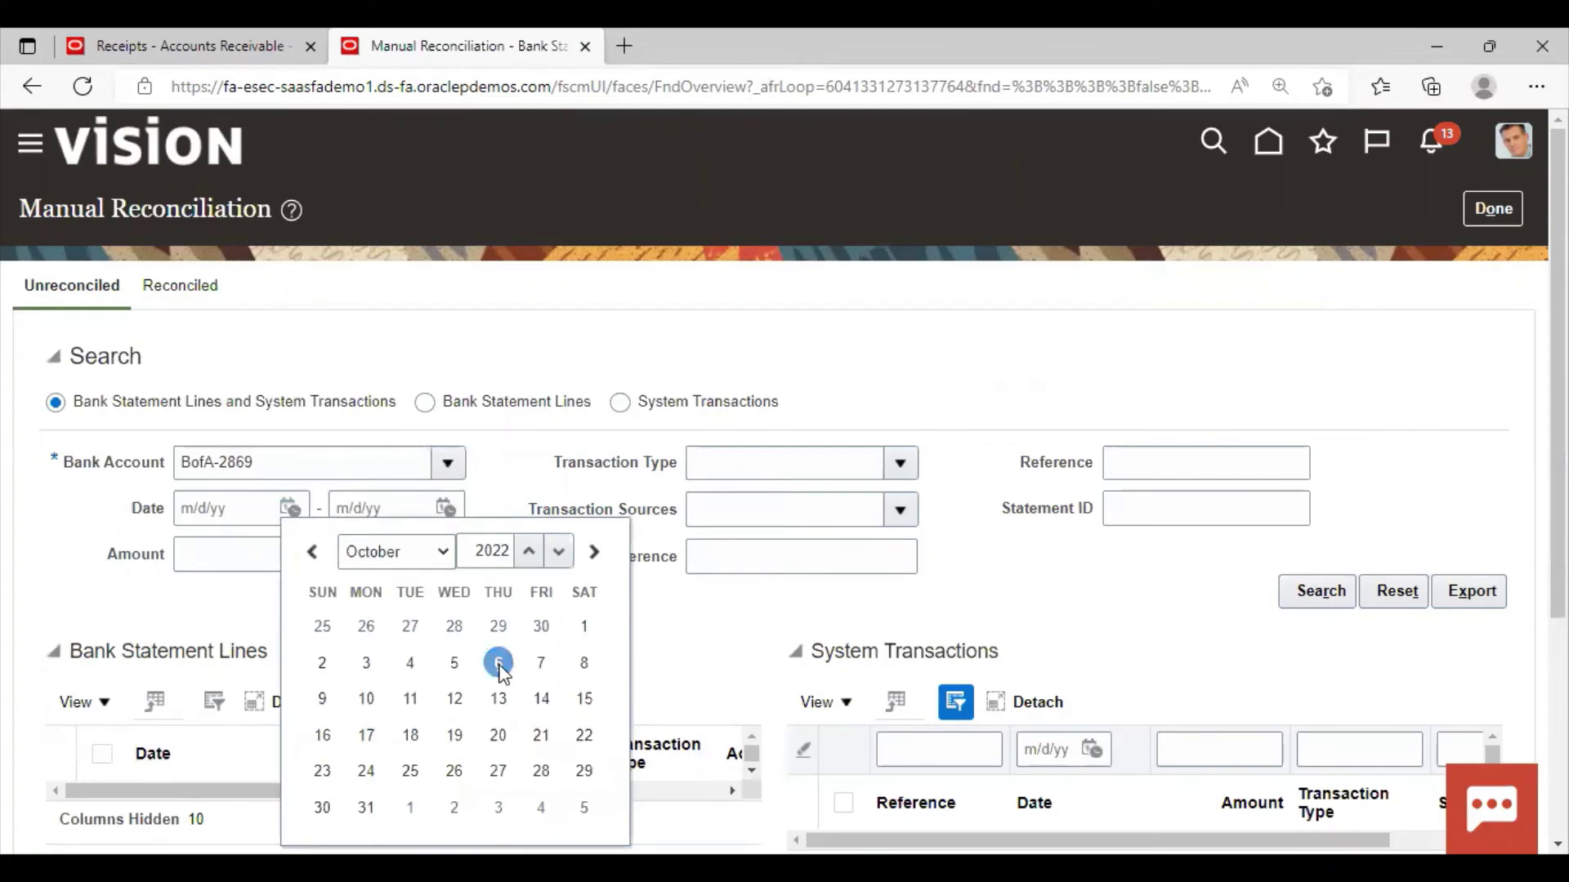
pyautogui.click(496, 659)
pyautogui.click(446, 508)
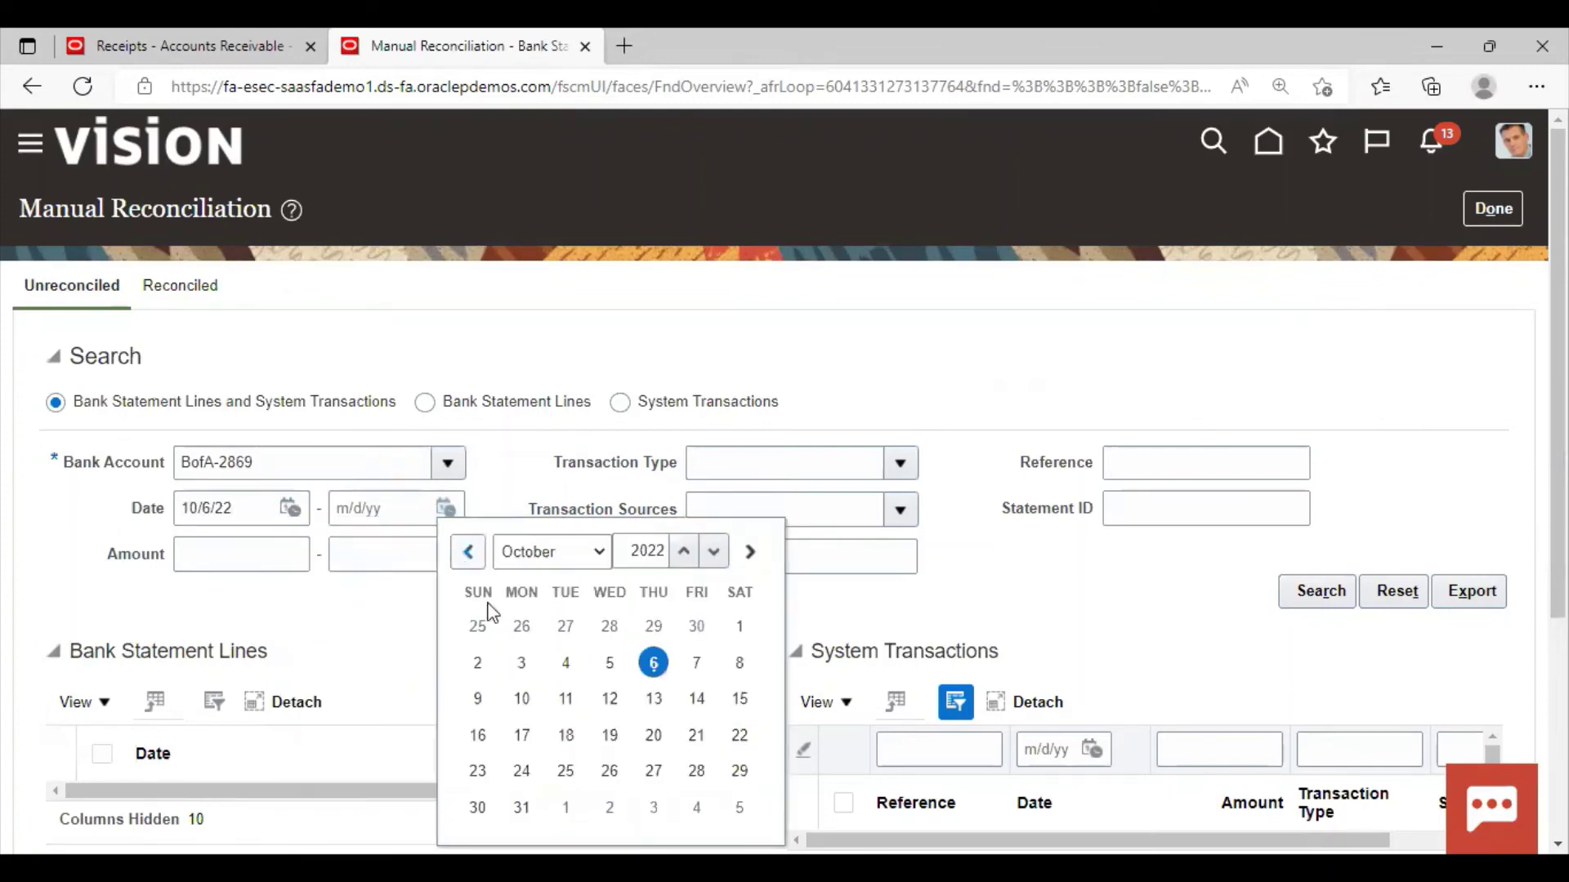
pyautogui.click(651, 659)
pyautogui.click(1316, 591)
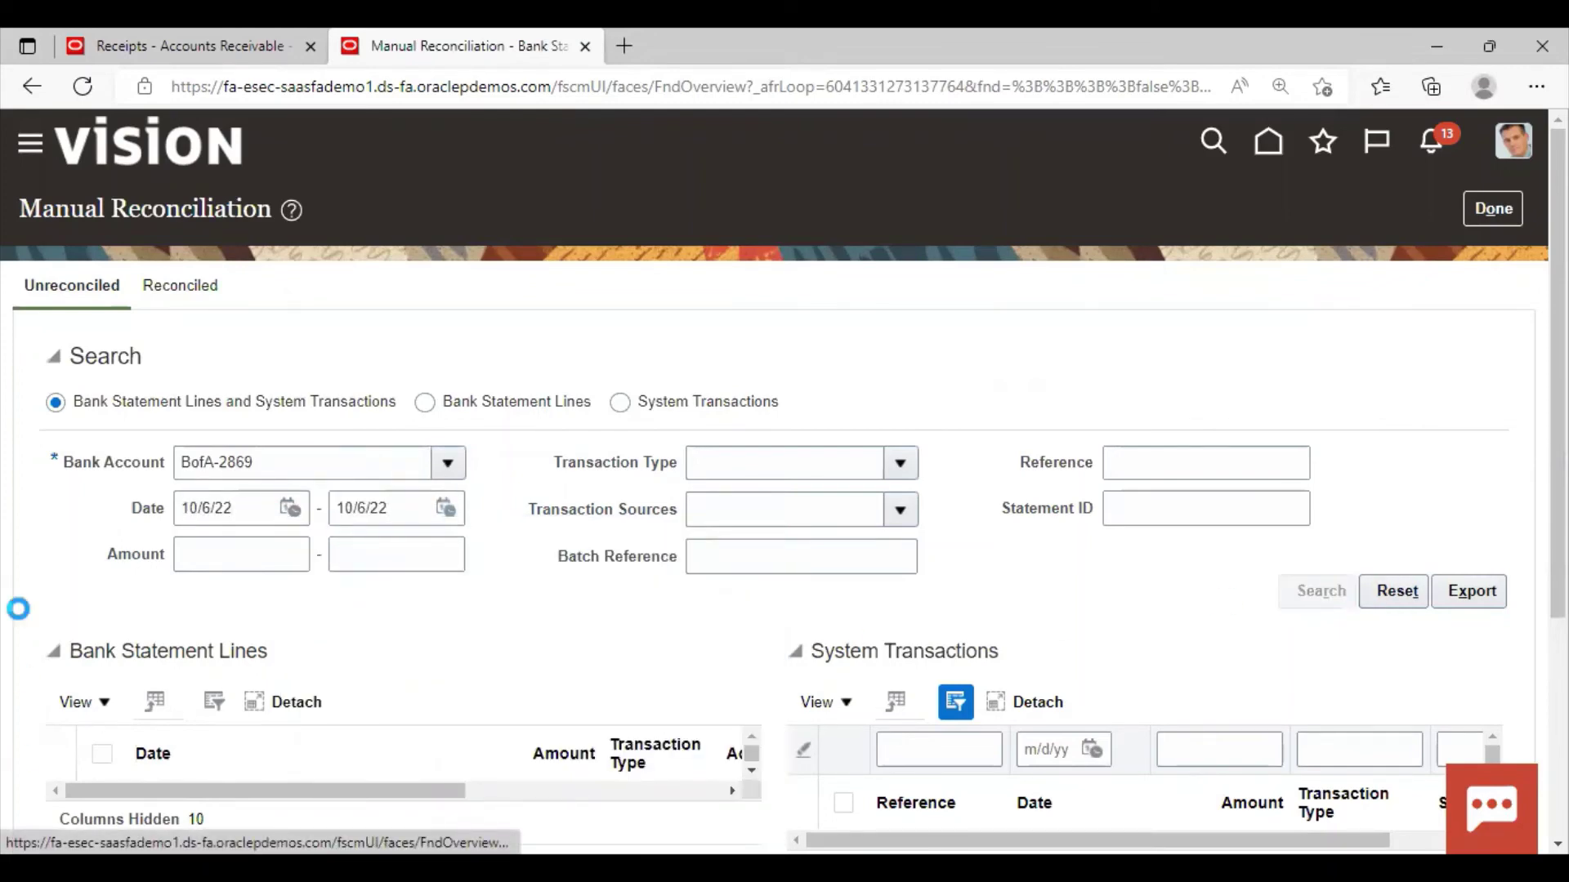
pyautogui.scroll(-7, 1072, 554)
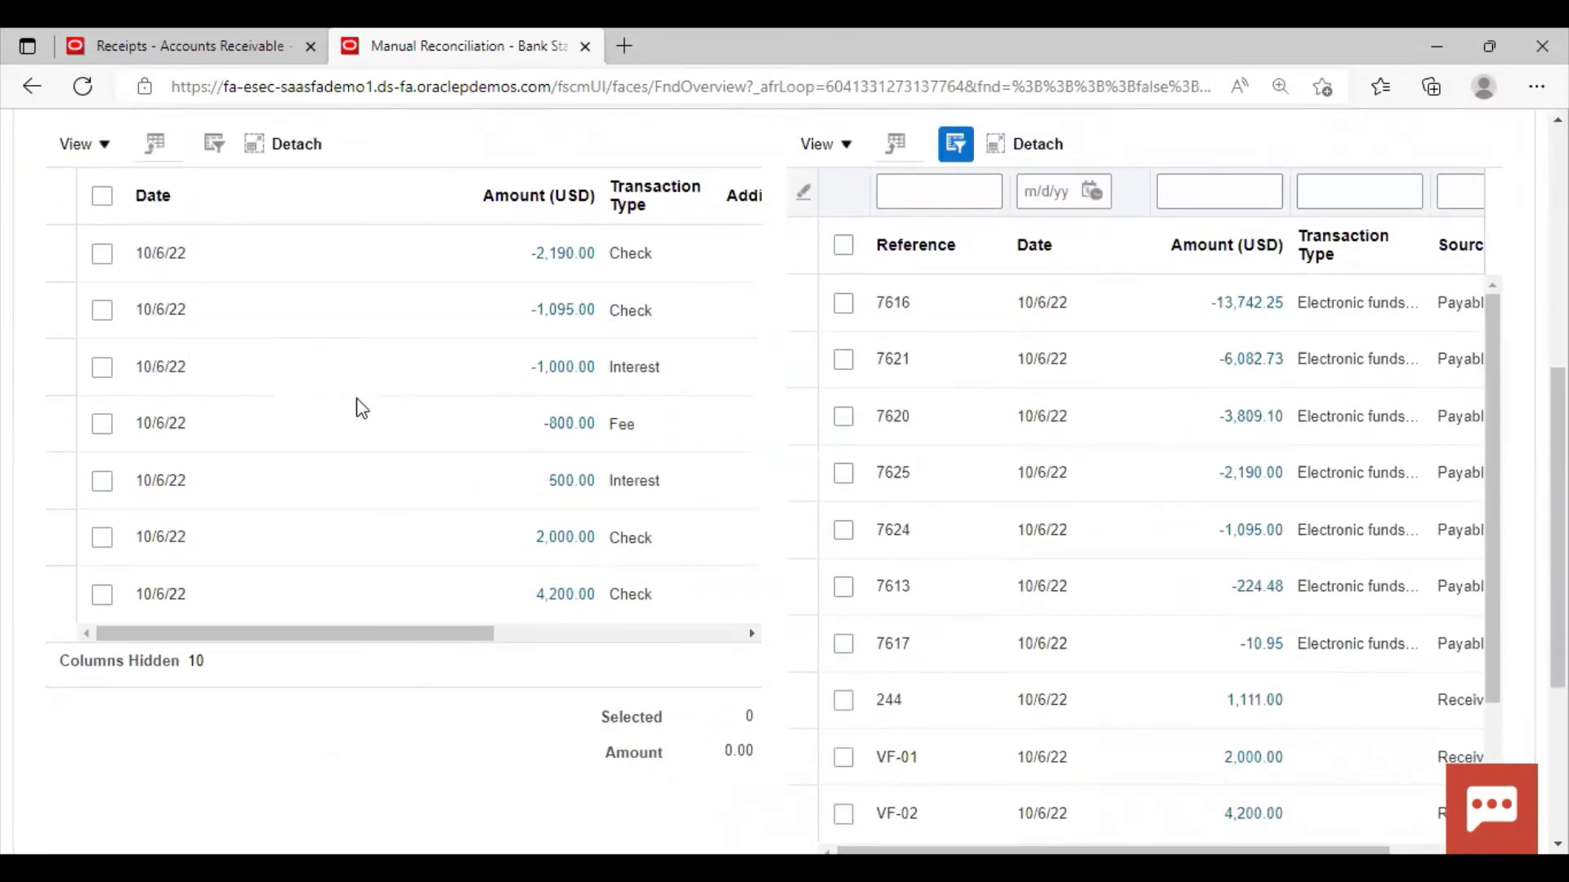
pyautogui.scroll(1, 385, 245)
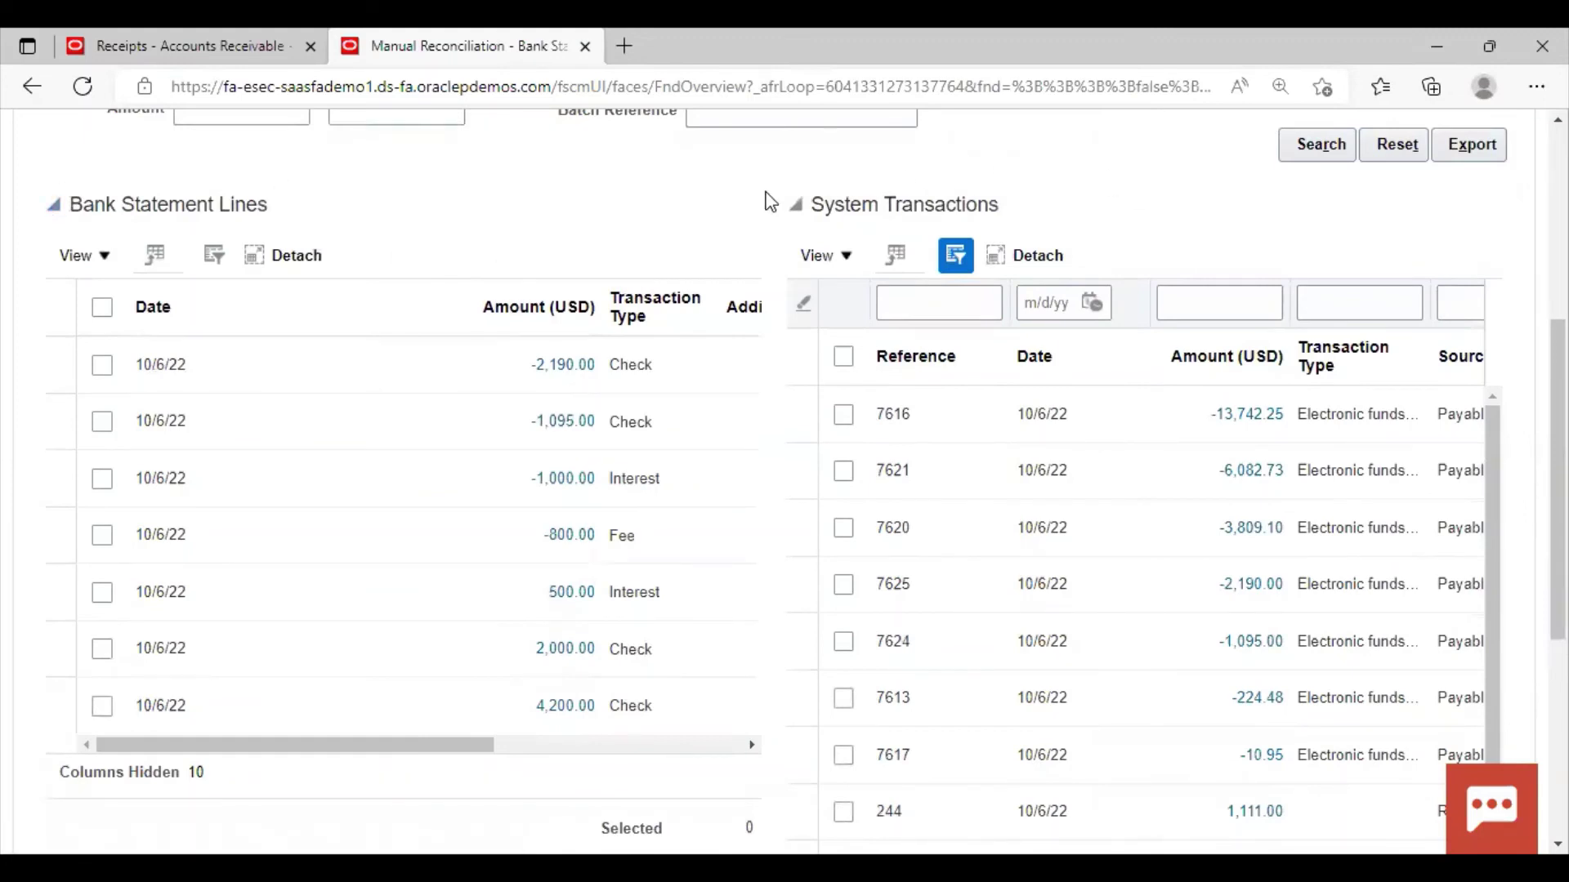
# Pair the -2,190.00 and -1,095.00 check lines with system transactions 7625 and 7624
pyautogui.click(101, 368)
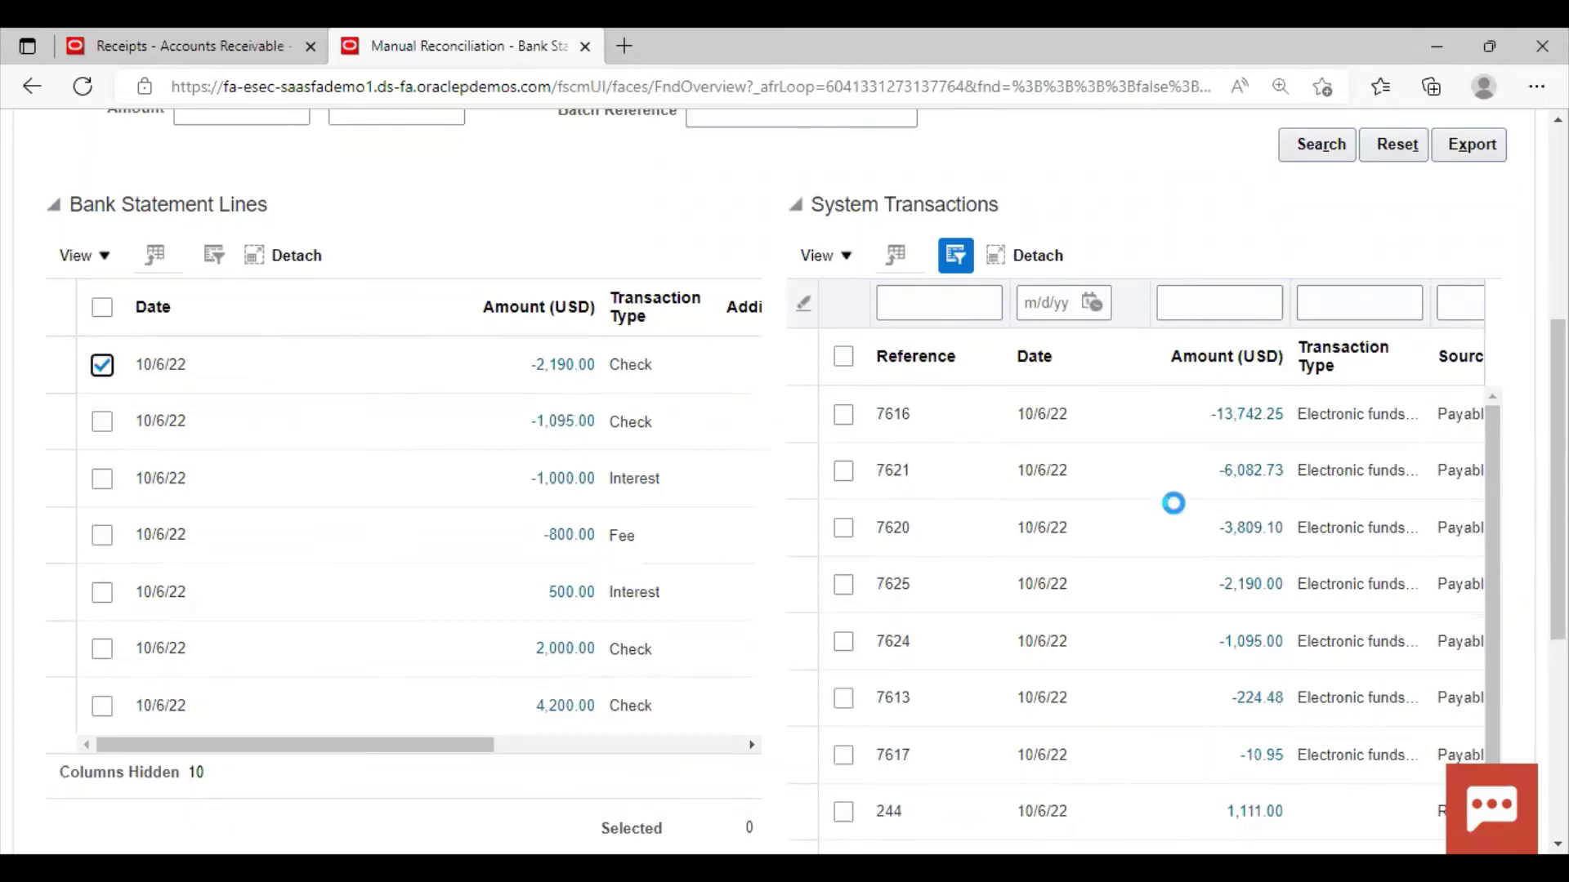
pyautogui.click(843, 586)
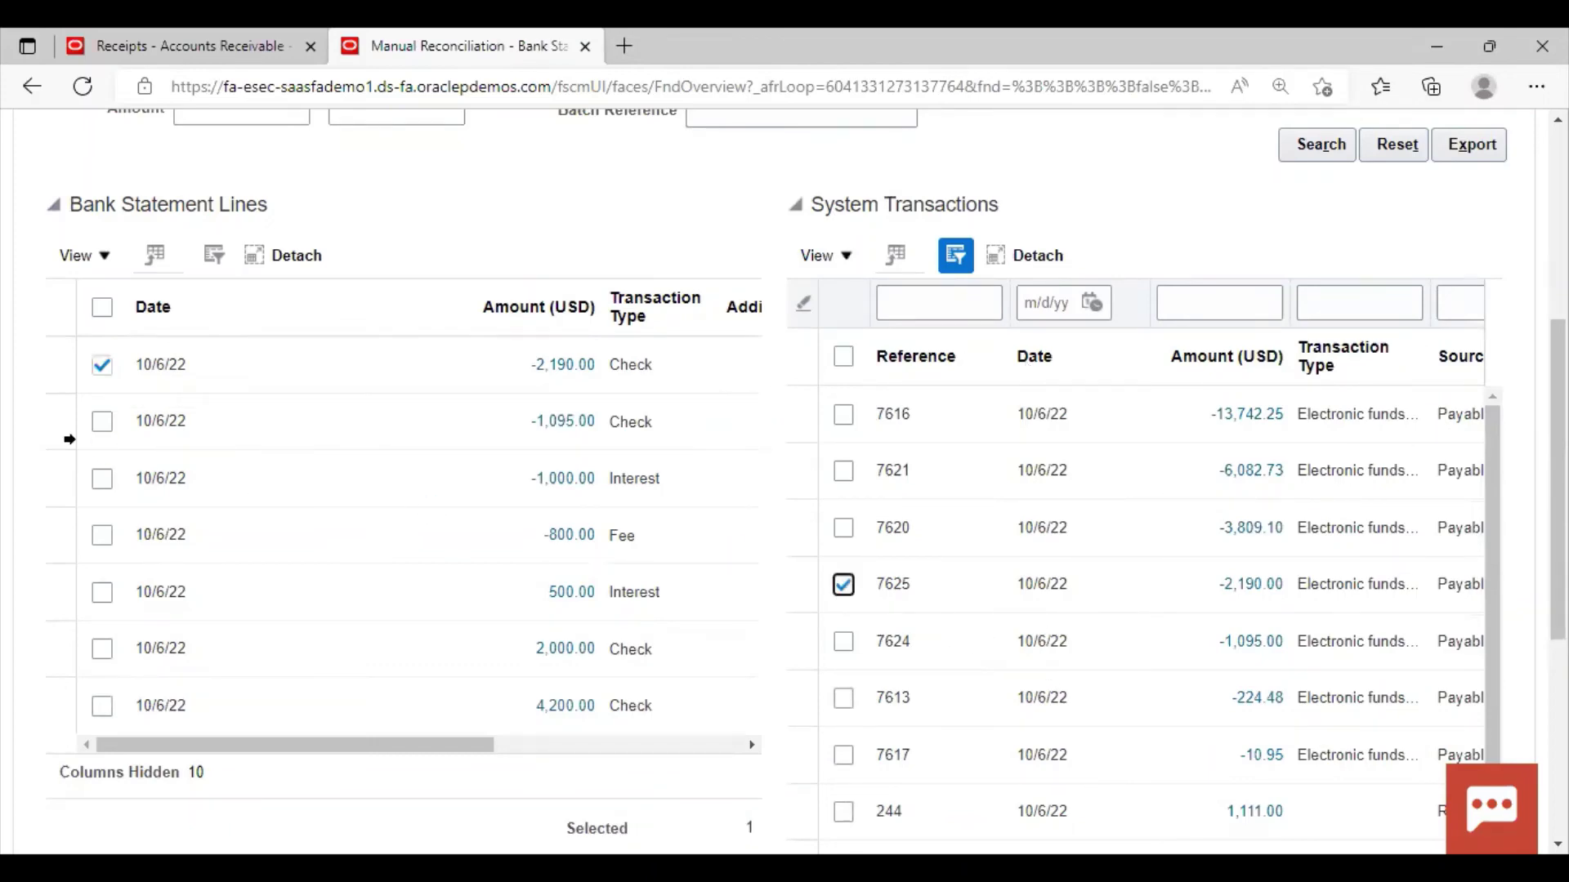
pyautogui.click(101, 422)
pyautogui.click(843, 641)
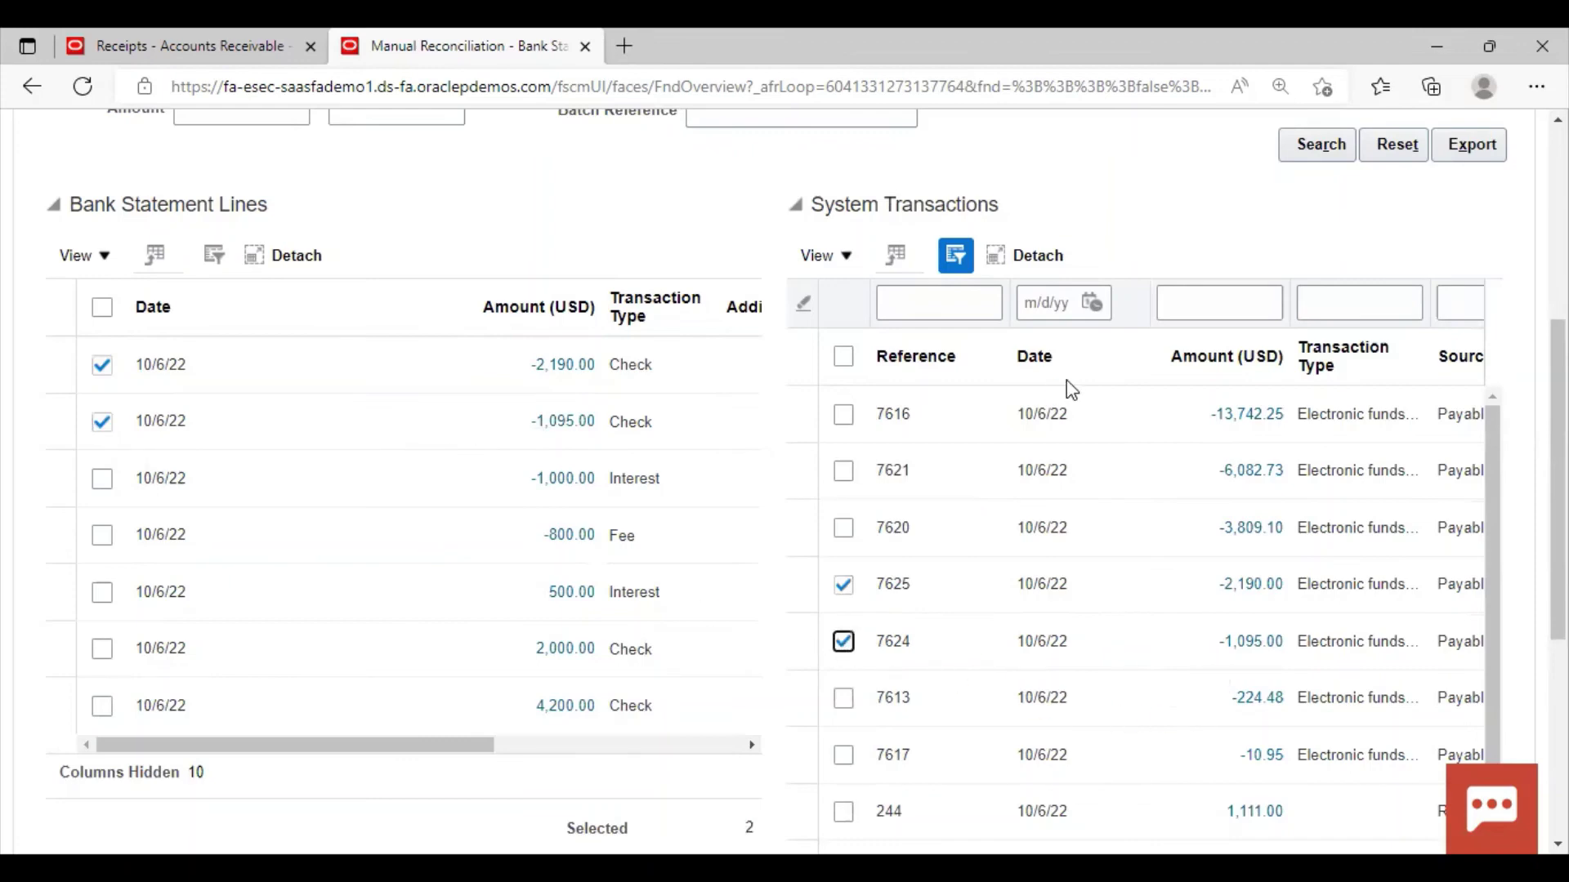
# Pair the -1,000.00 interest and -800.00 fee lines with their external transactions
pyautogui.scroll(-1, 1068, 389)
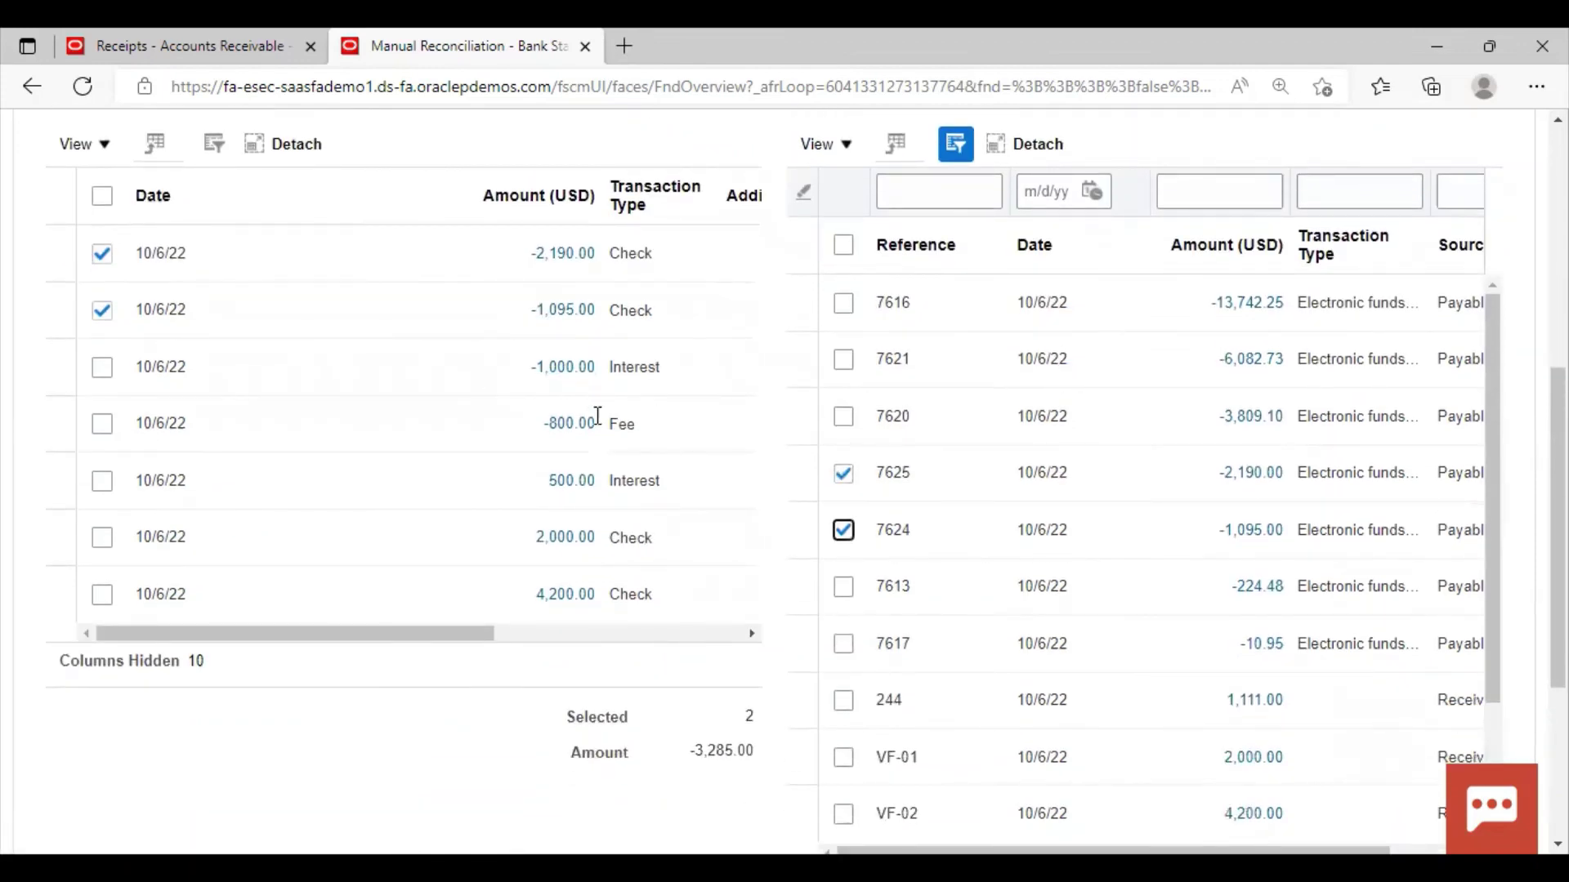
pyautogui.scroll(-1, 606, 420)
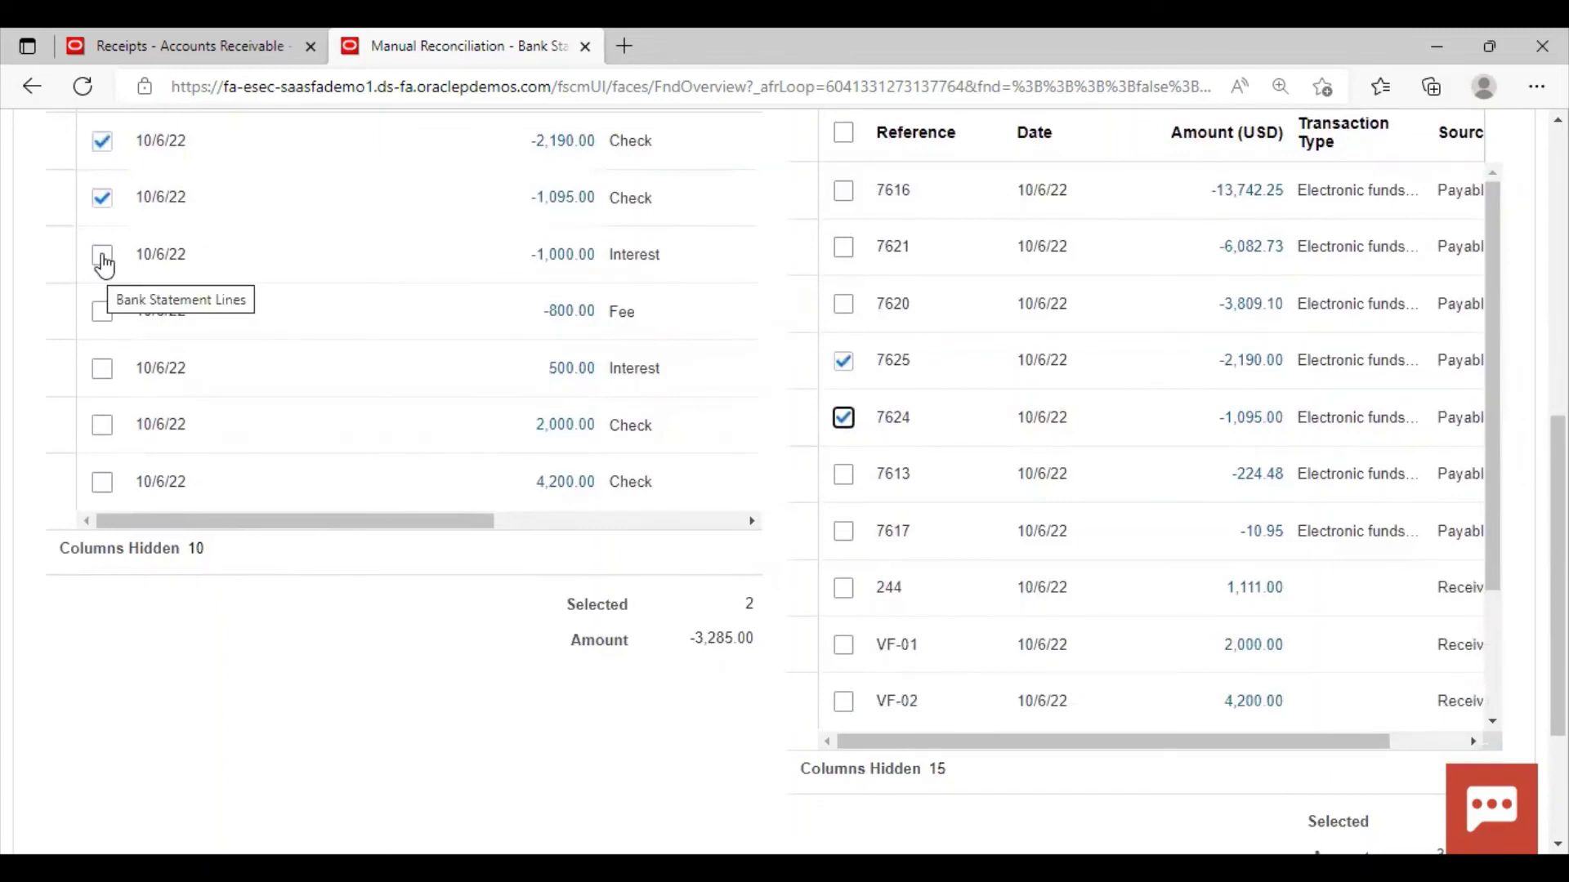
pyautogui.click(102, 256)
pyautogui.scroll(-3, 1243, 482)
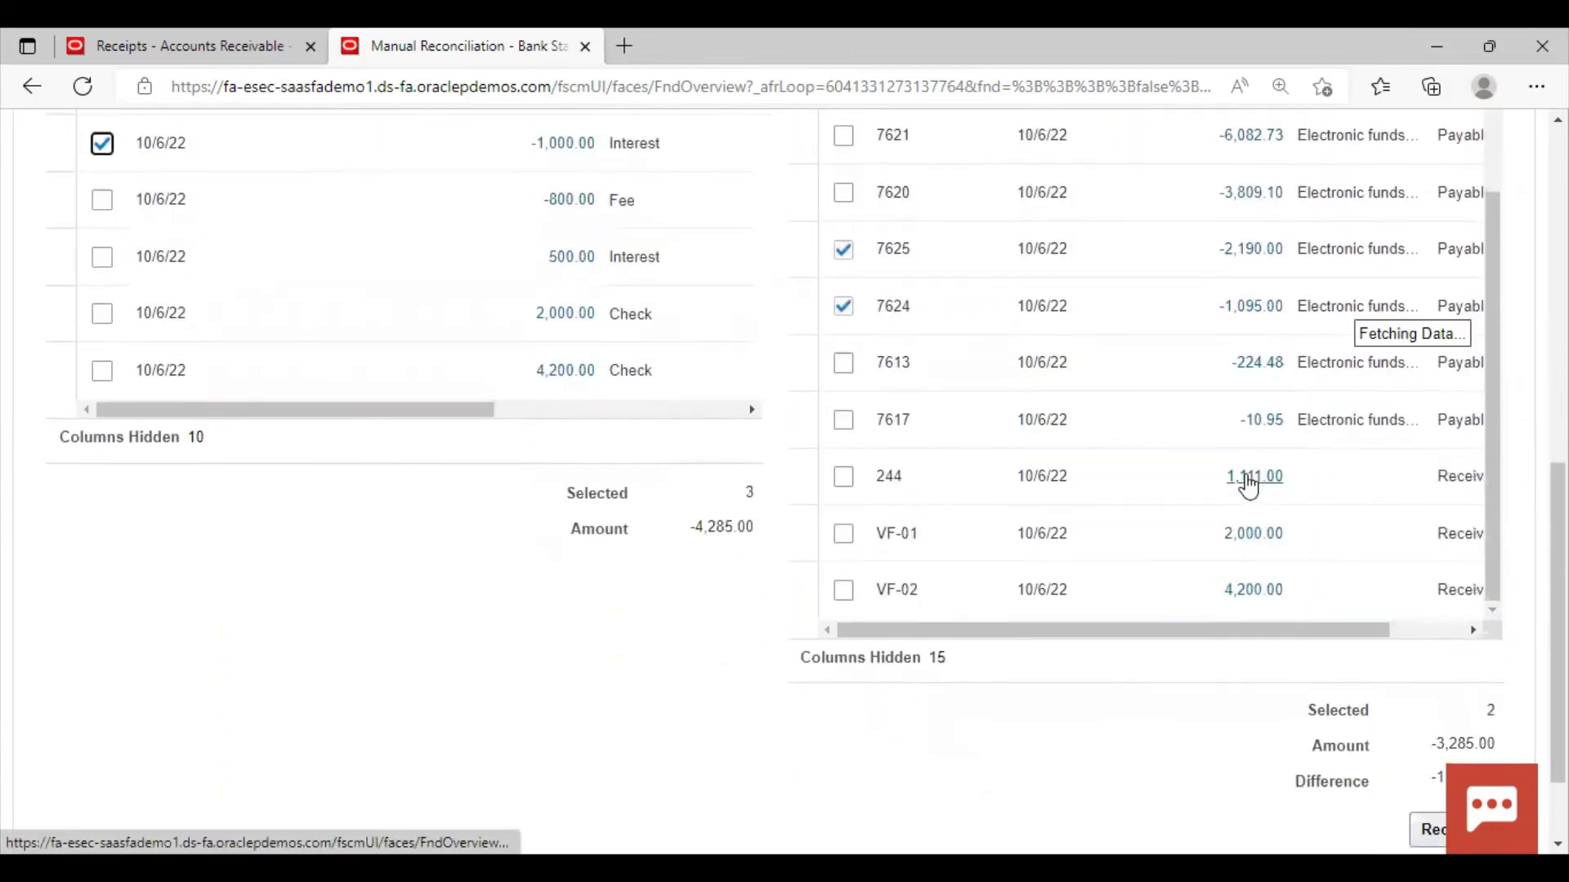
pyautogui.scroll(3, 1347, 482)
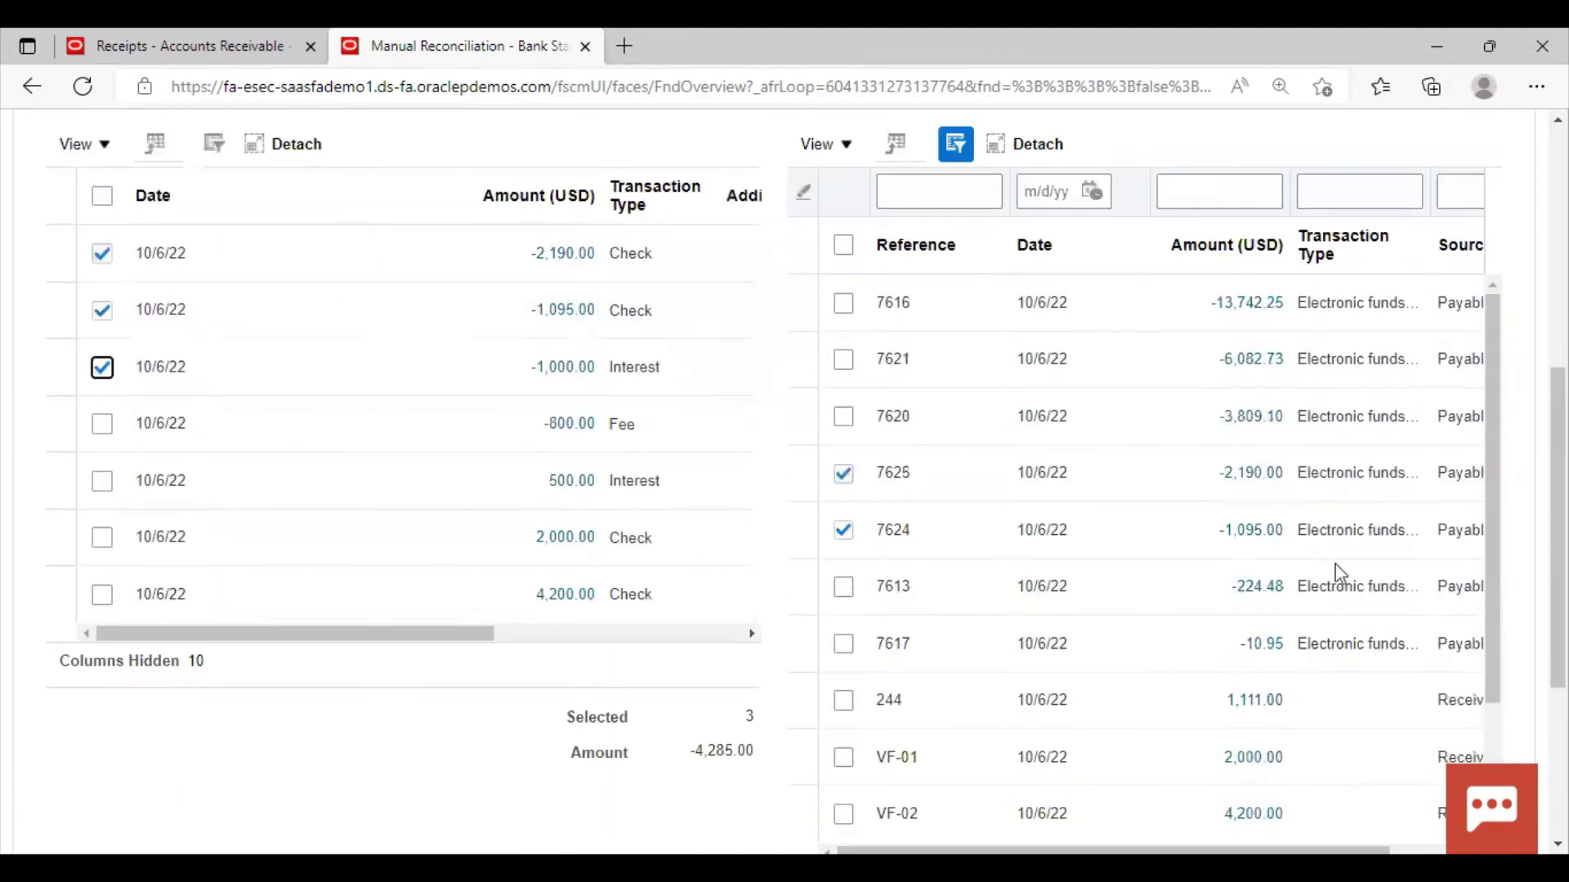
pyautogui.scroll(-2, 1324, 527)
pyautogui.scroll(-3, 1324, 527)
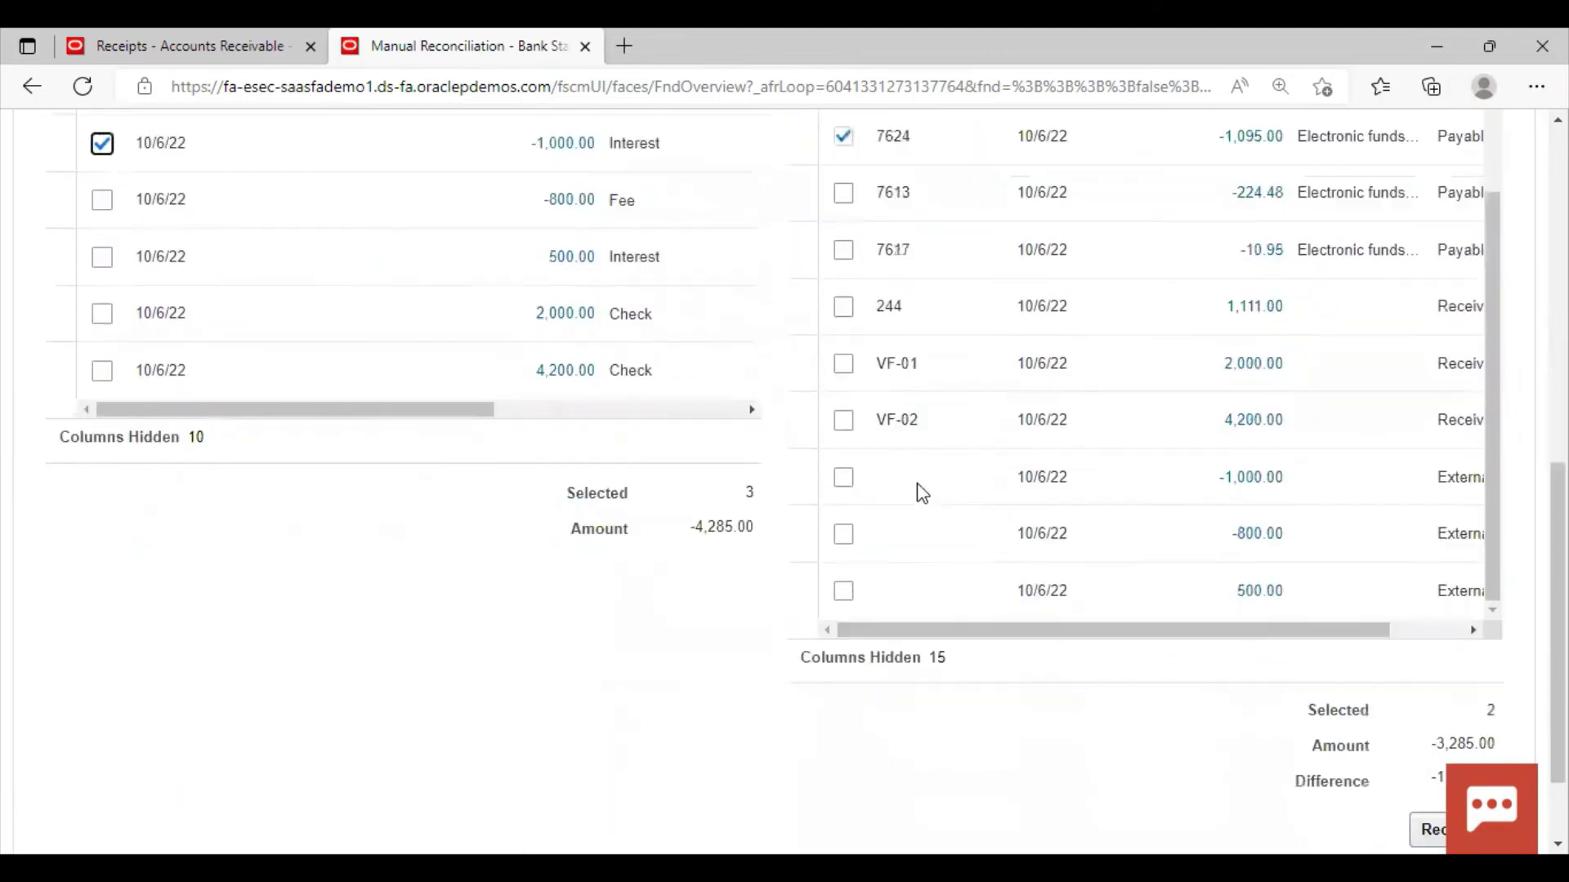
pyautogui.click(843, 486)
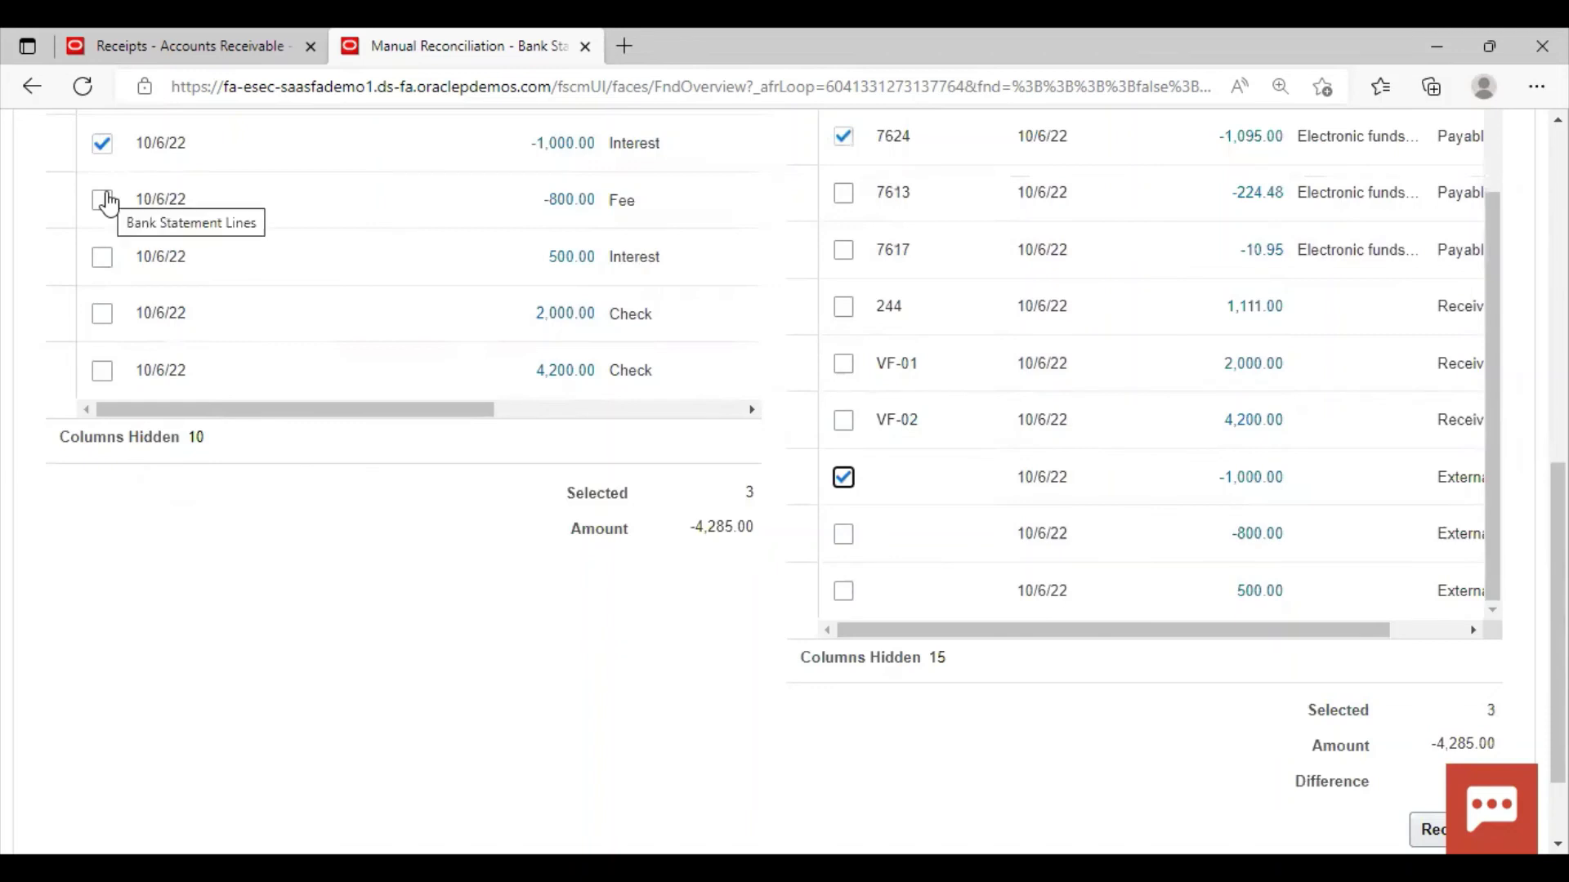
pyautogui.click(102, 199)
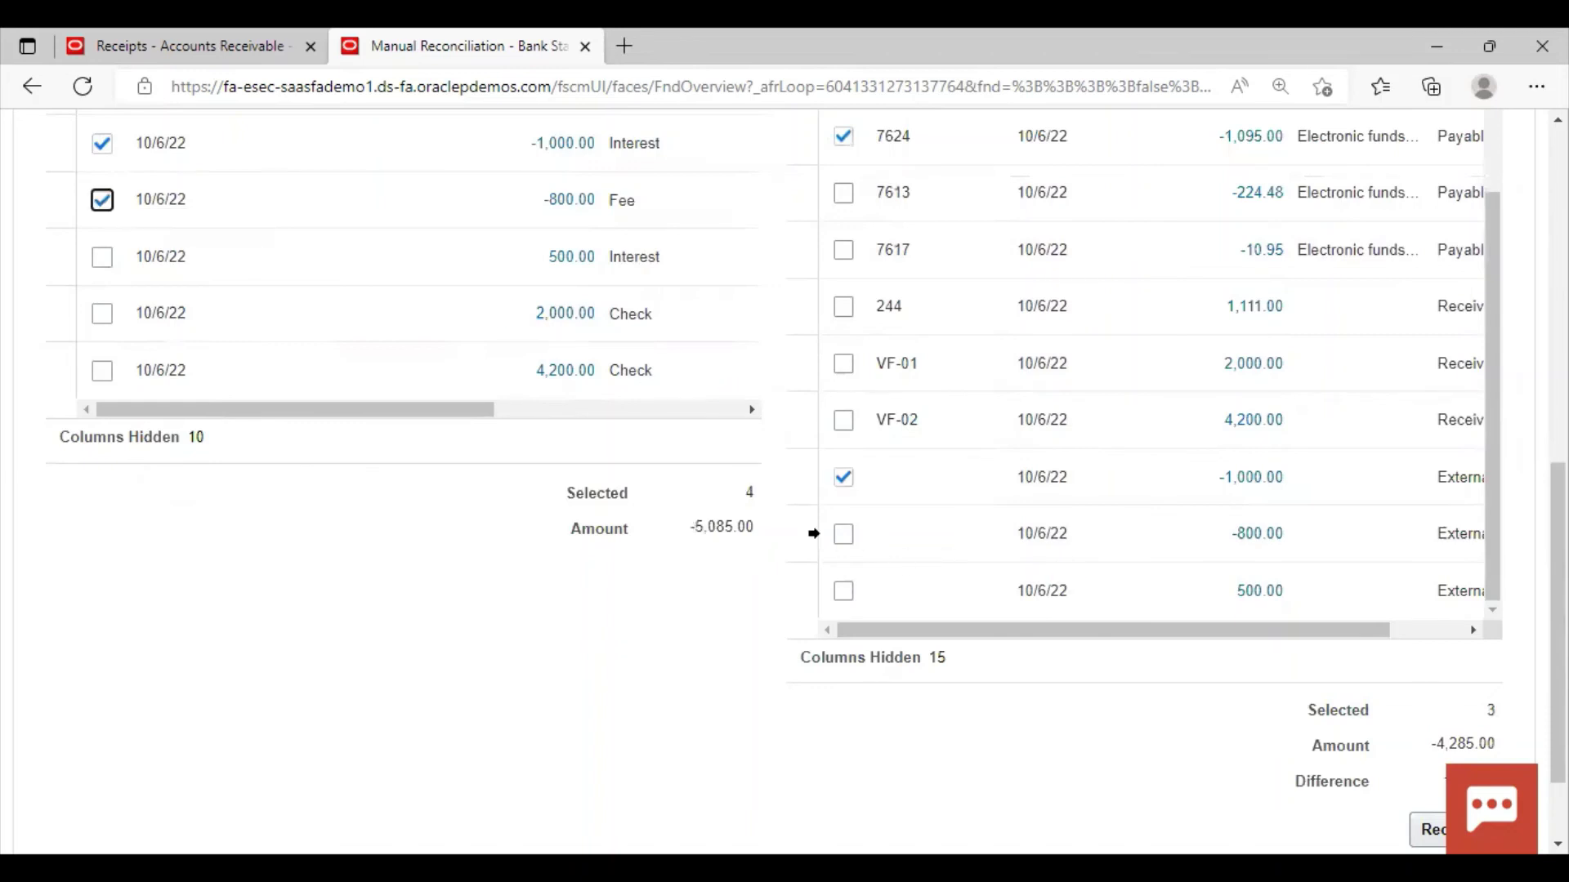
pyautogui.click(842, 536)
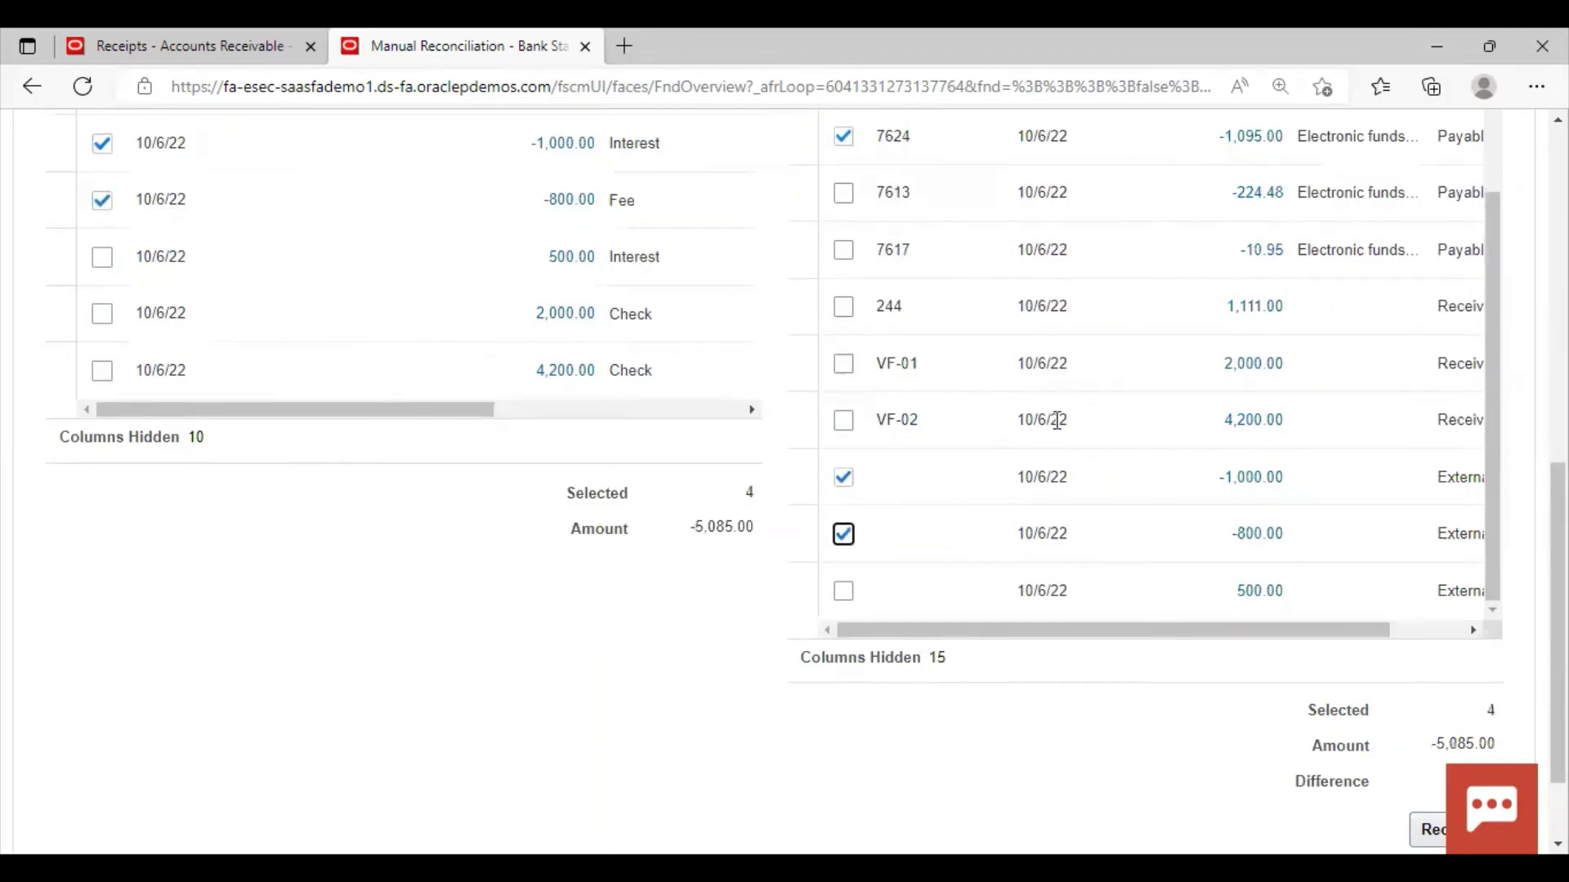
# Pair the 2,000.00, 4,200.00 and 500.00 lines with VF-01, VF-02 and the external 500.00
pyautogui.click(844, 367)
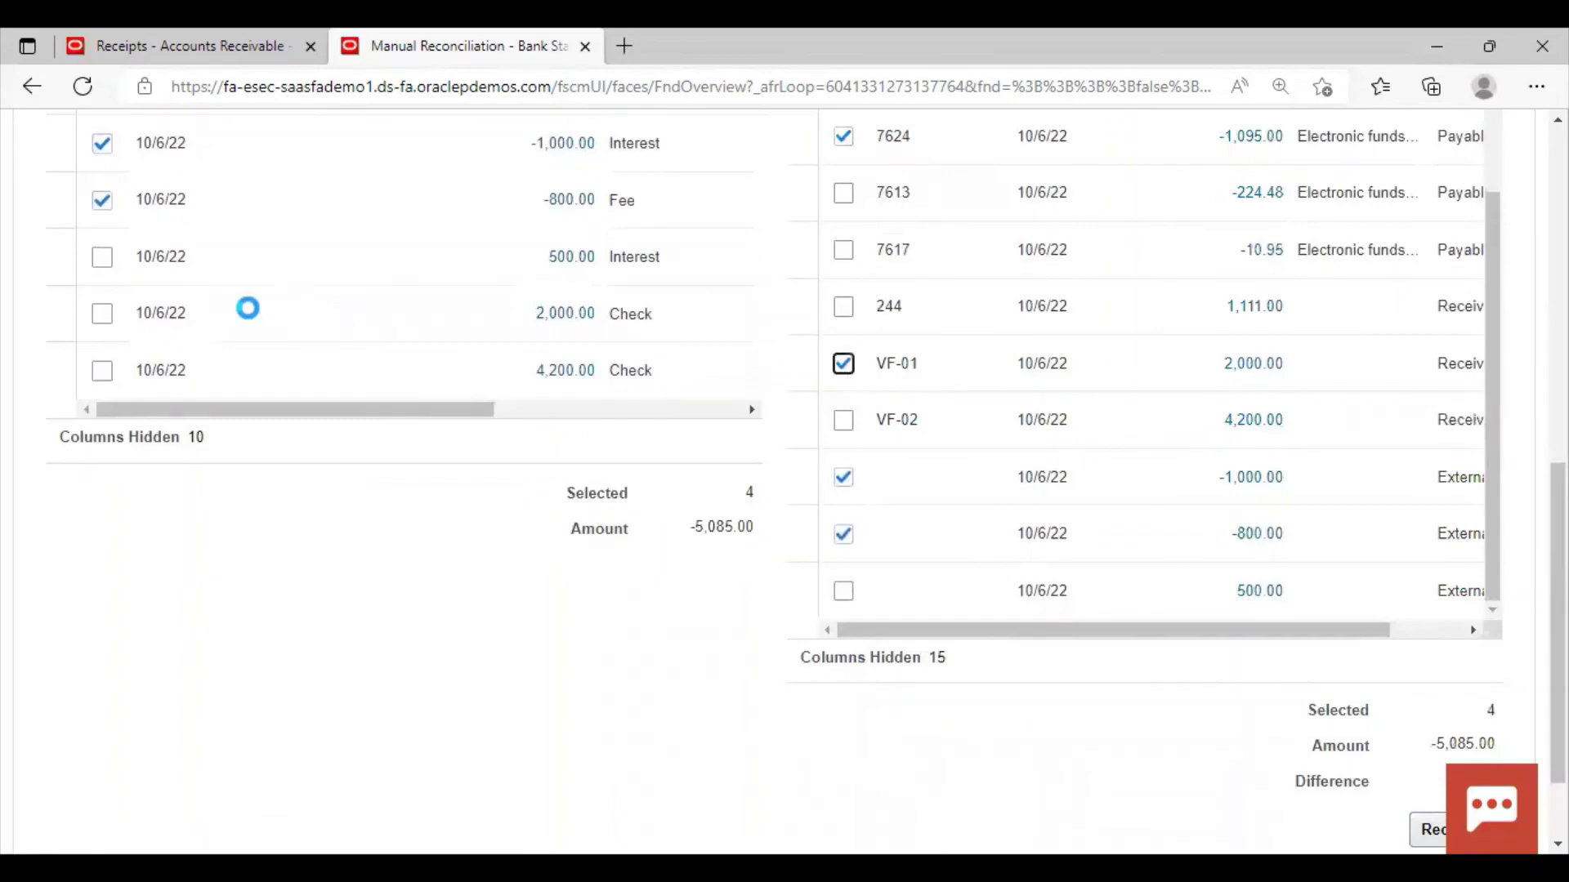
pyautogui.click(102, 320)
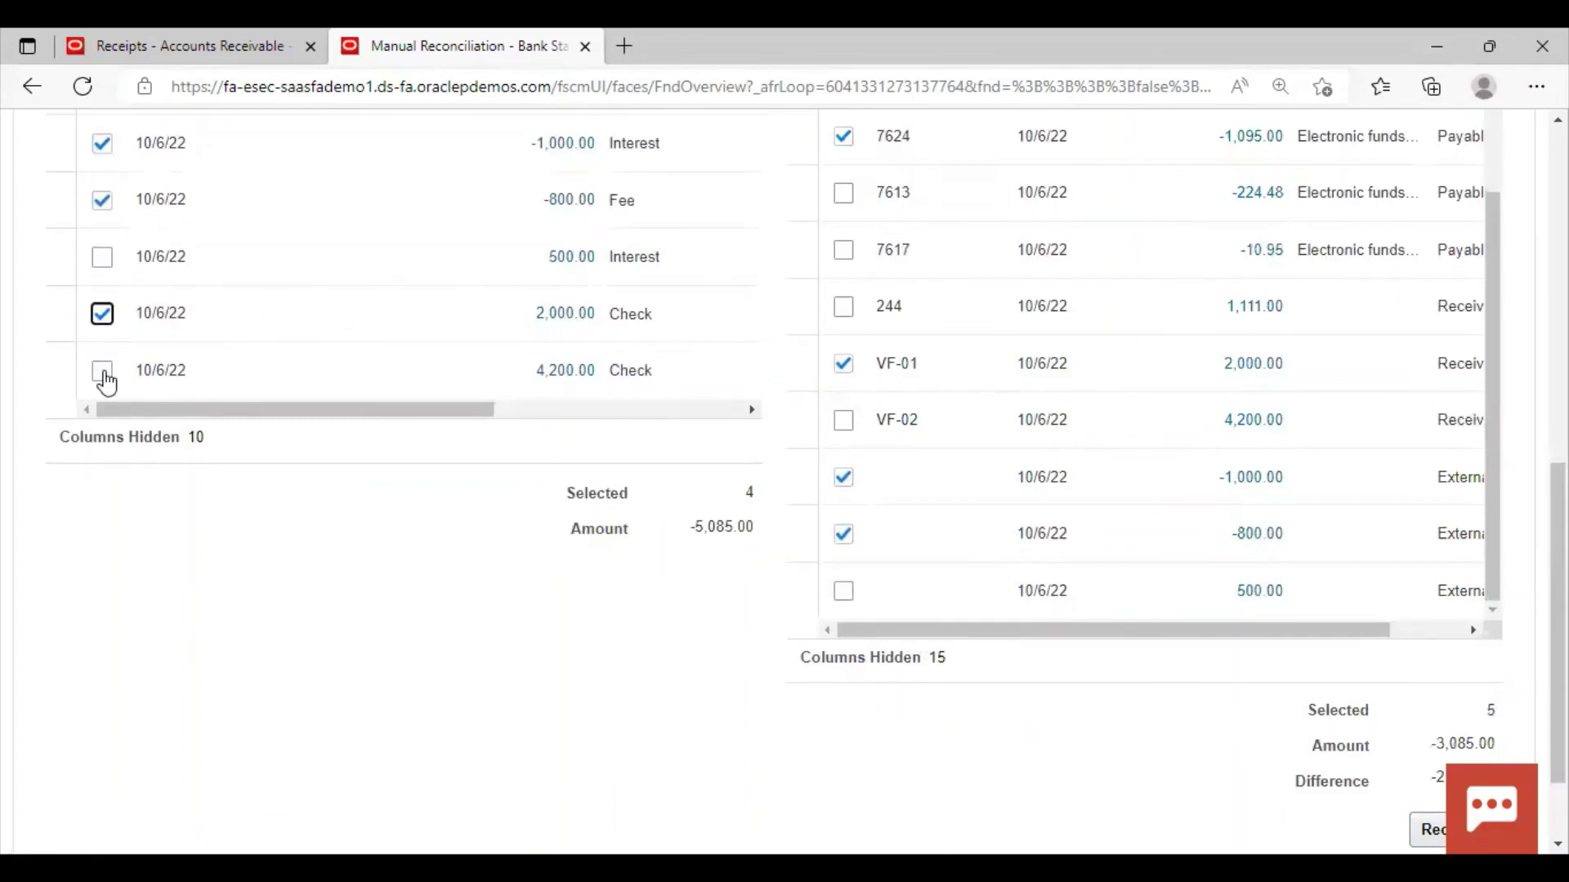
pyautogui.click(103, 371)
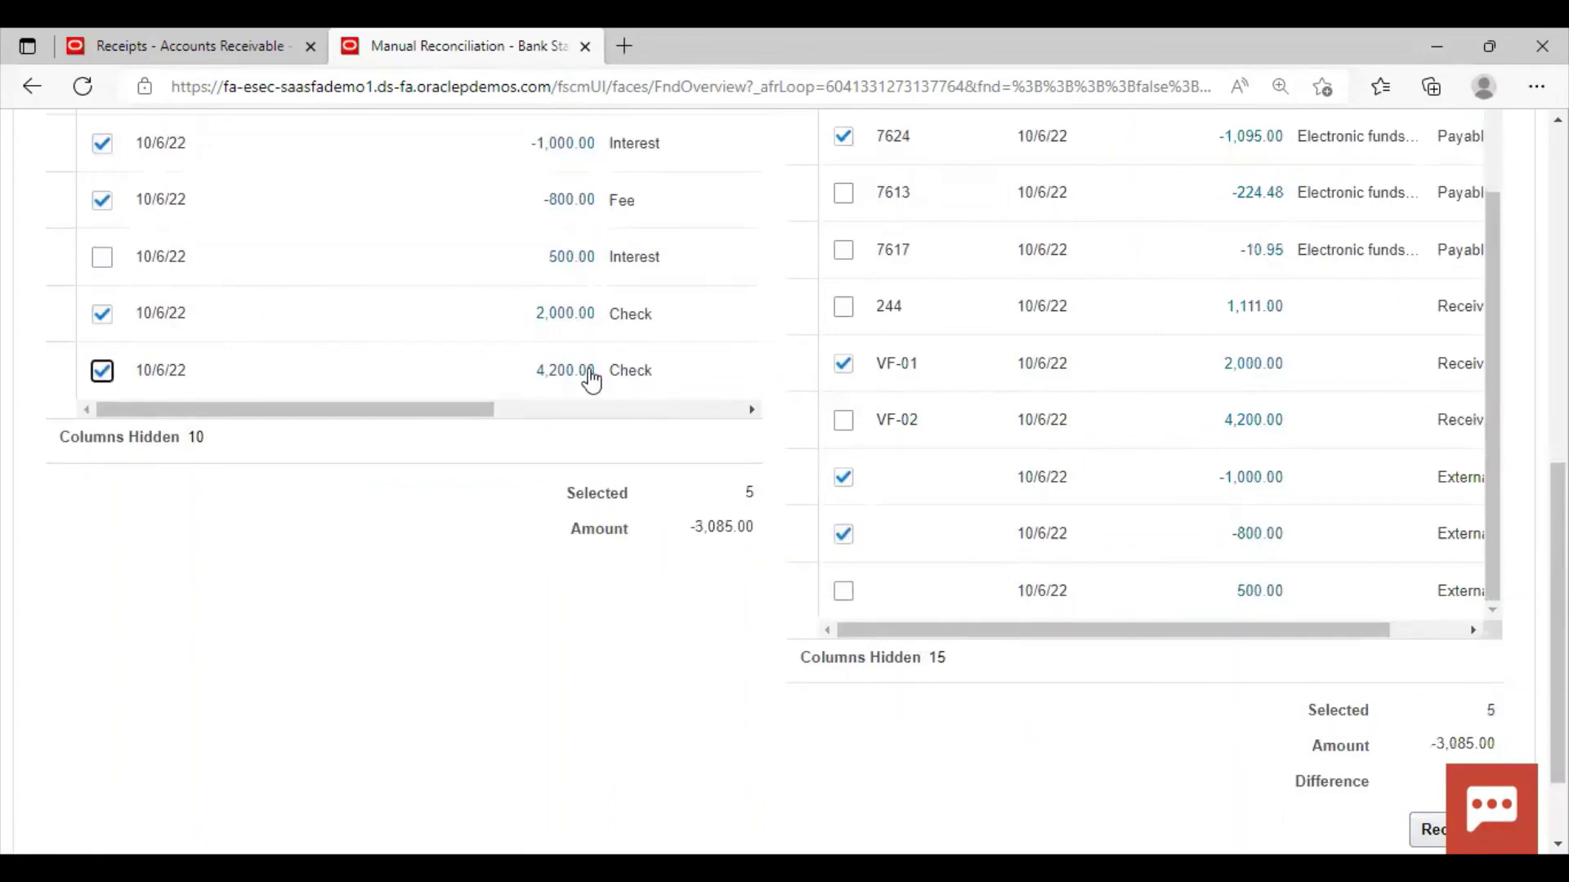
pyautogui.click(842, 423)
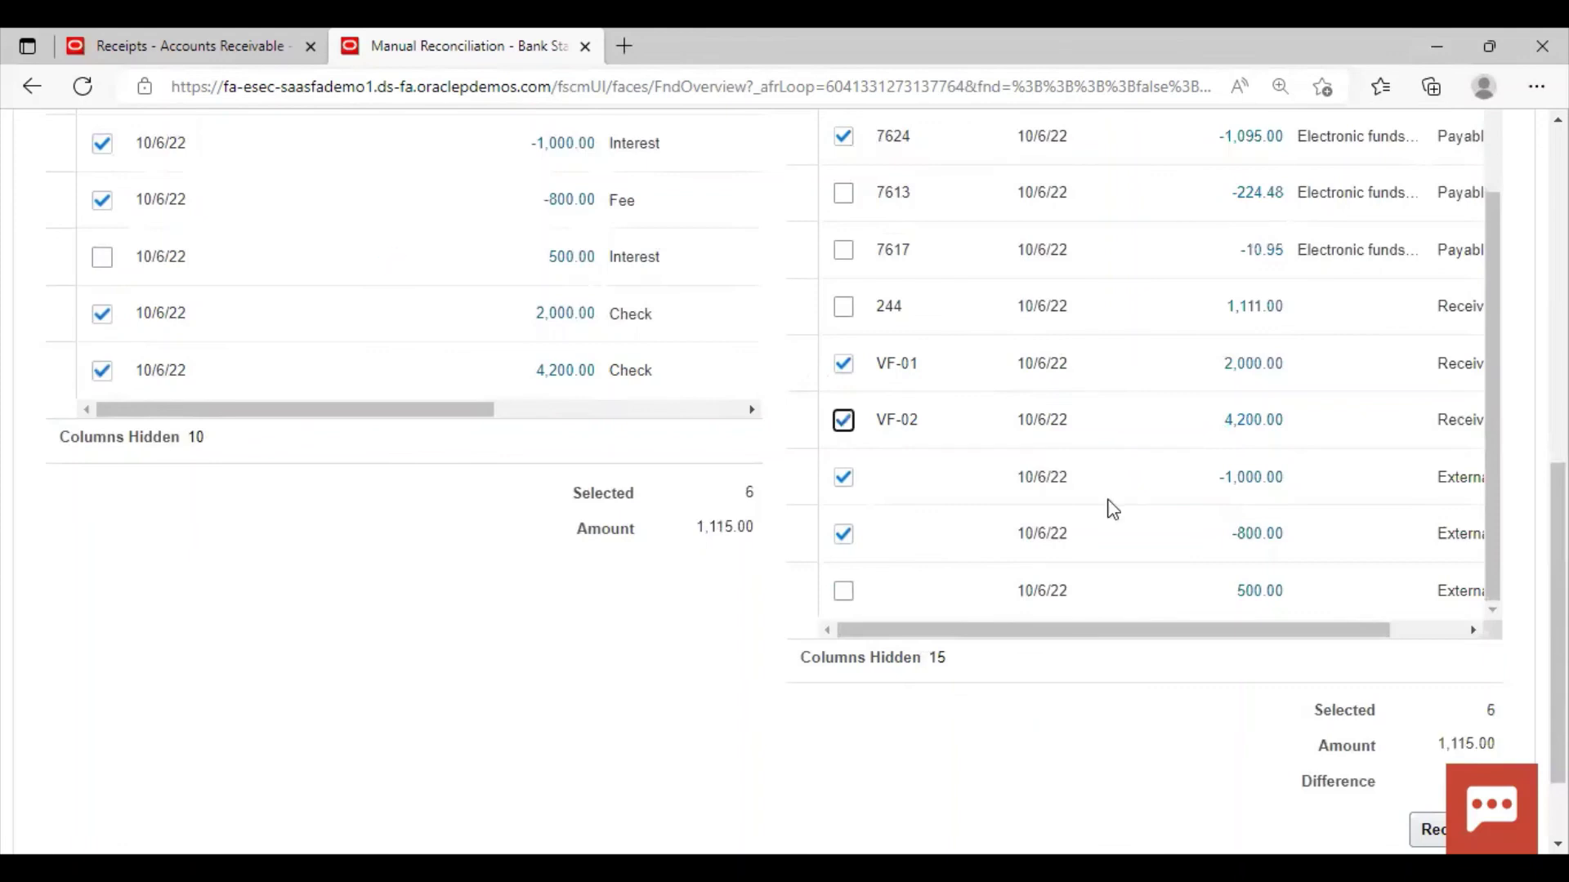
pyautogui.click(844, 591)
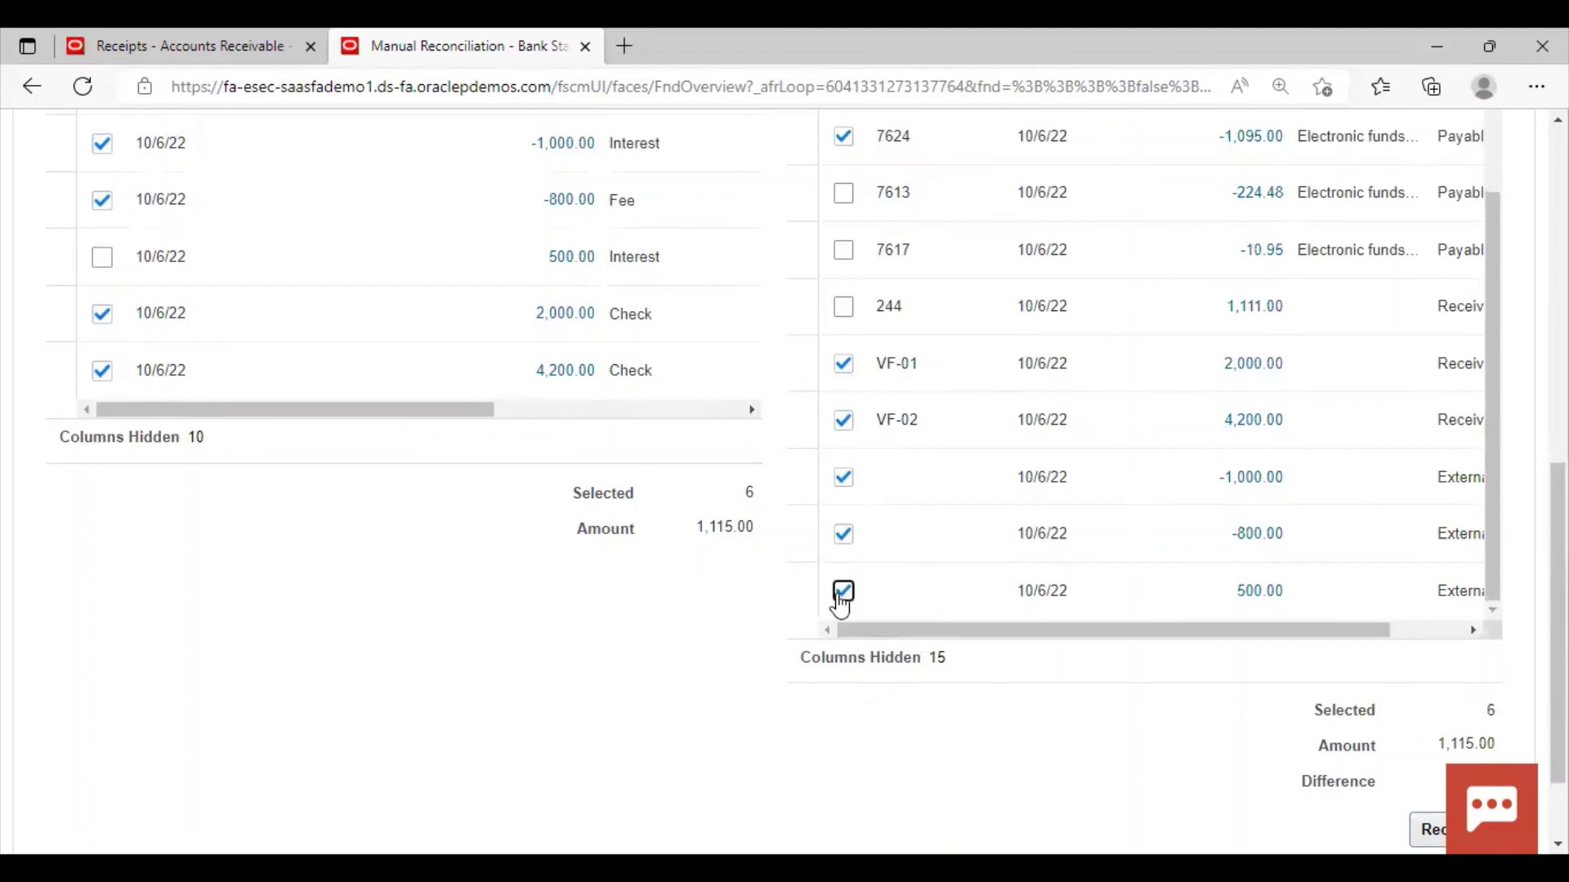
pyautogui.click(102, 260)
pyautogui.scroll(3, 554, 567)
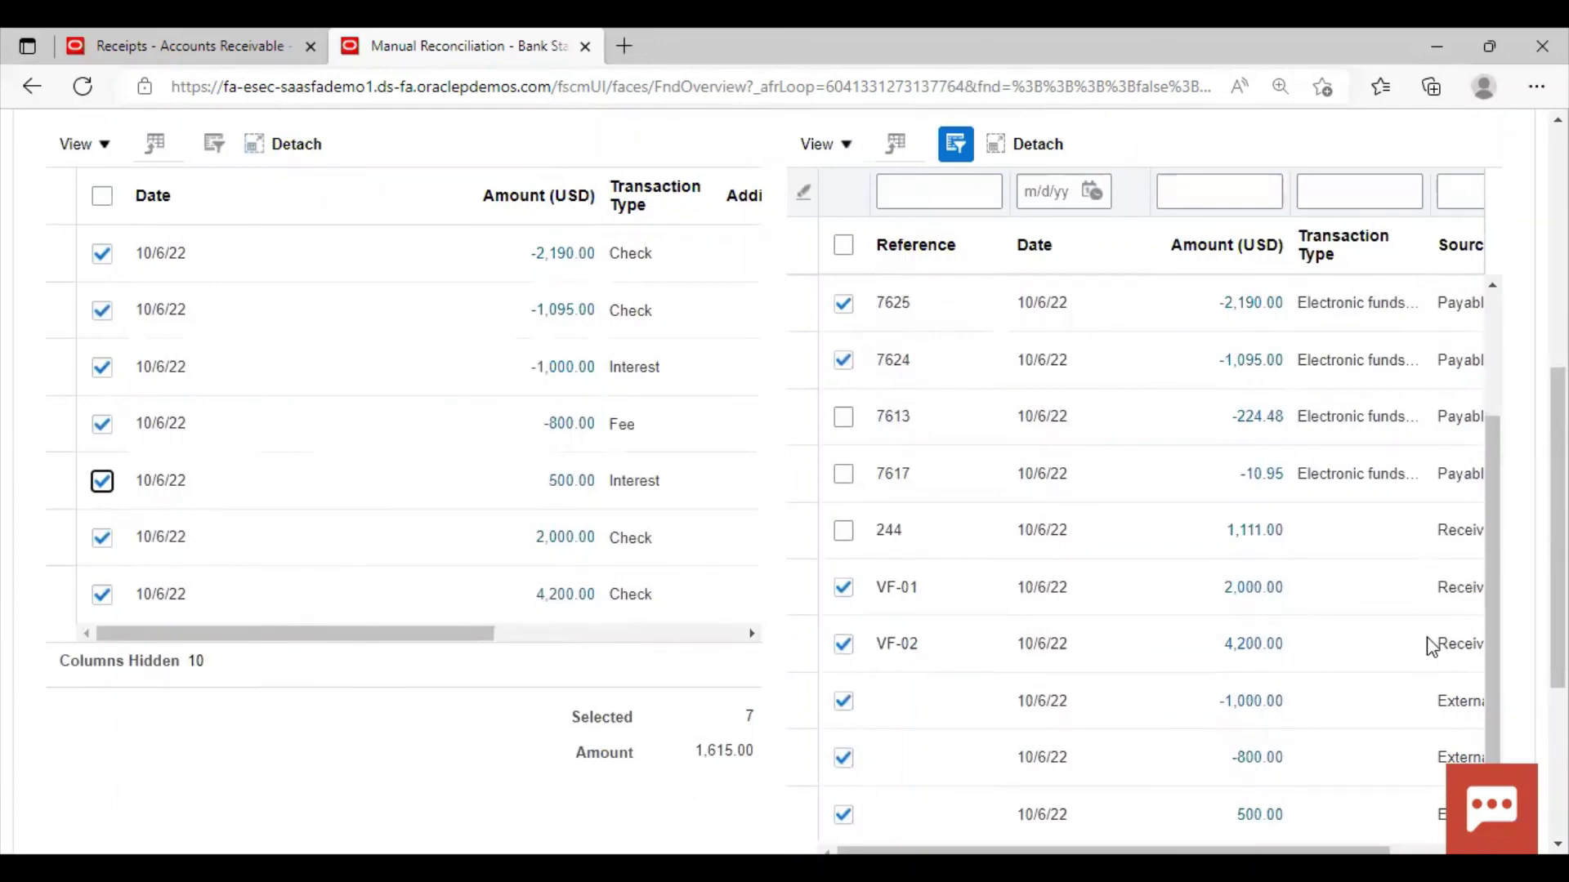
pyautogui.scroll(-4, 1438, 654)
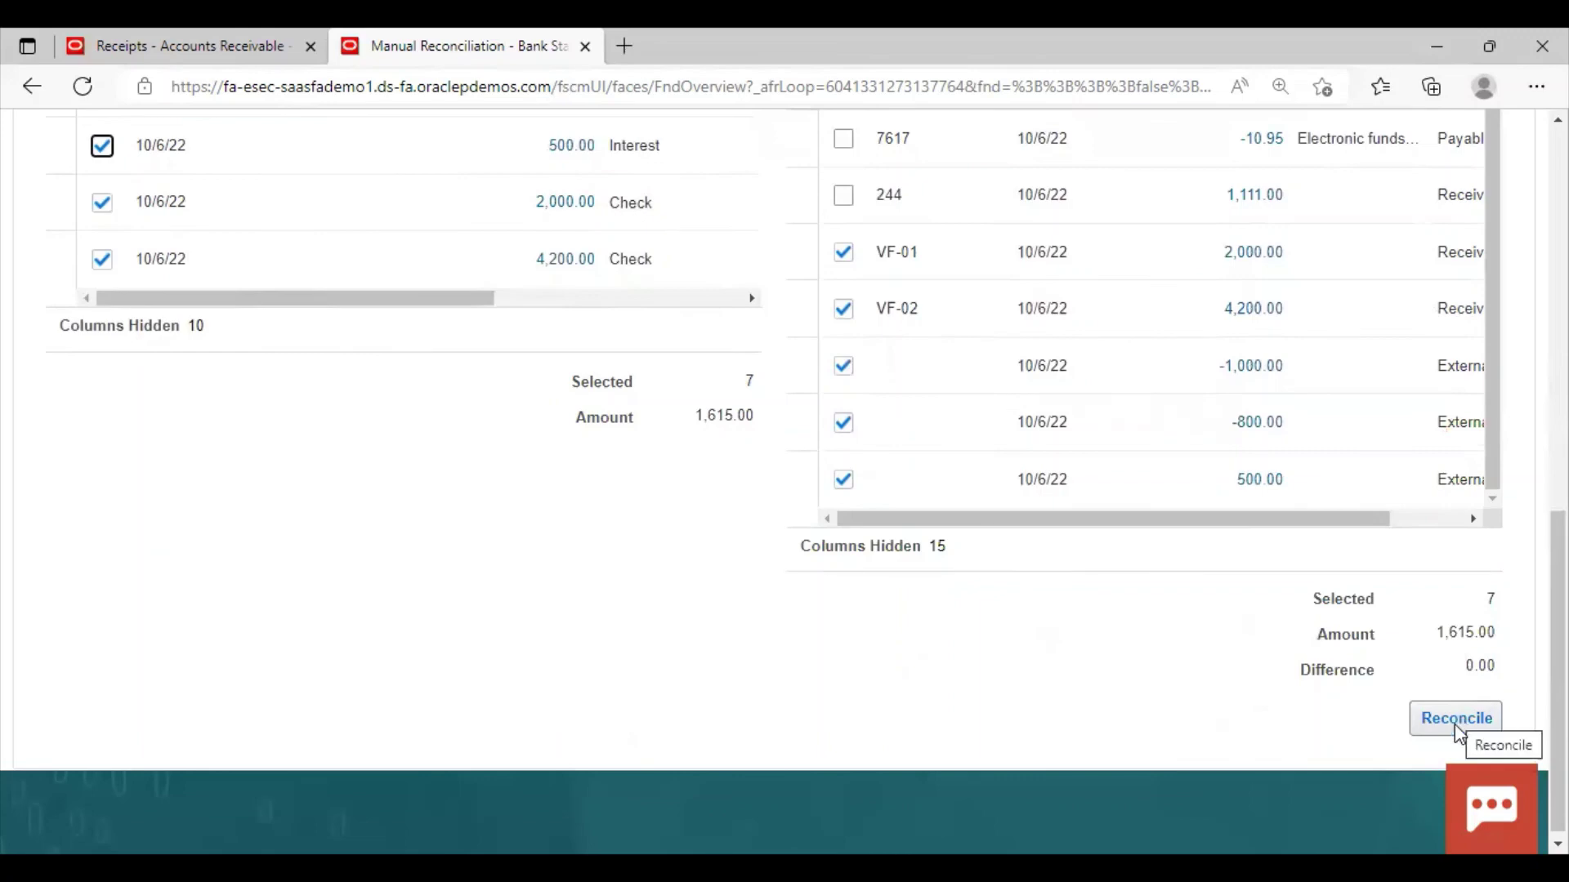
# Reconcile the seven matched statement lines and transactions, then return to the Overview page
pyautogui.click(1455, 724)
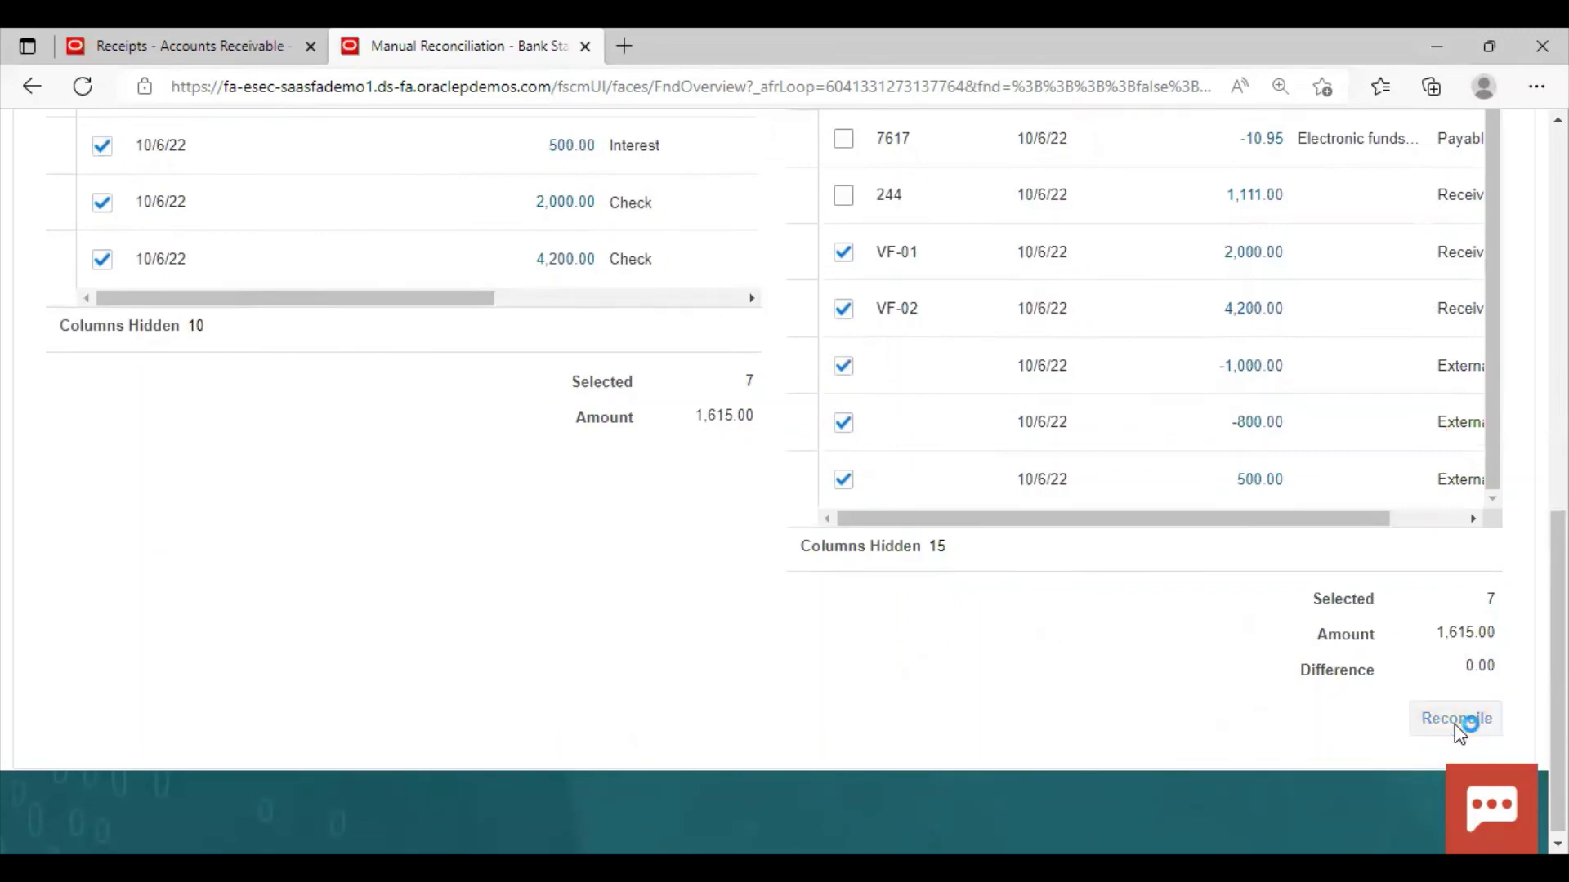
pyautogui.scroll(3, 1207, 676)
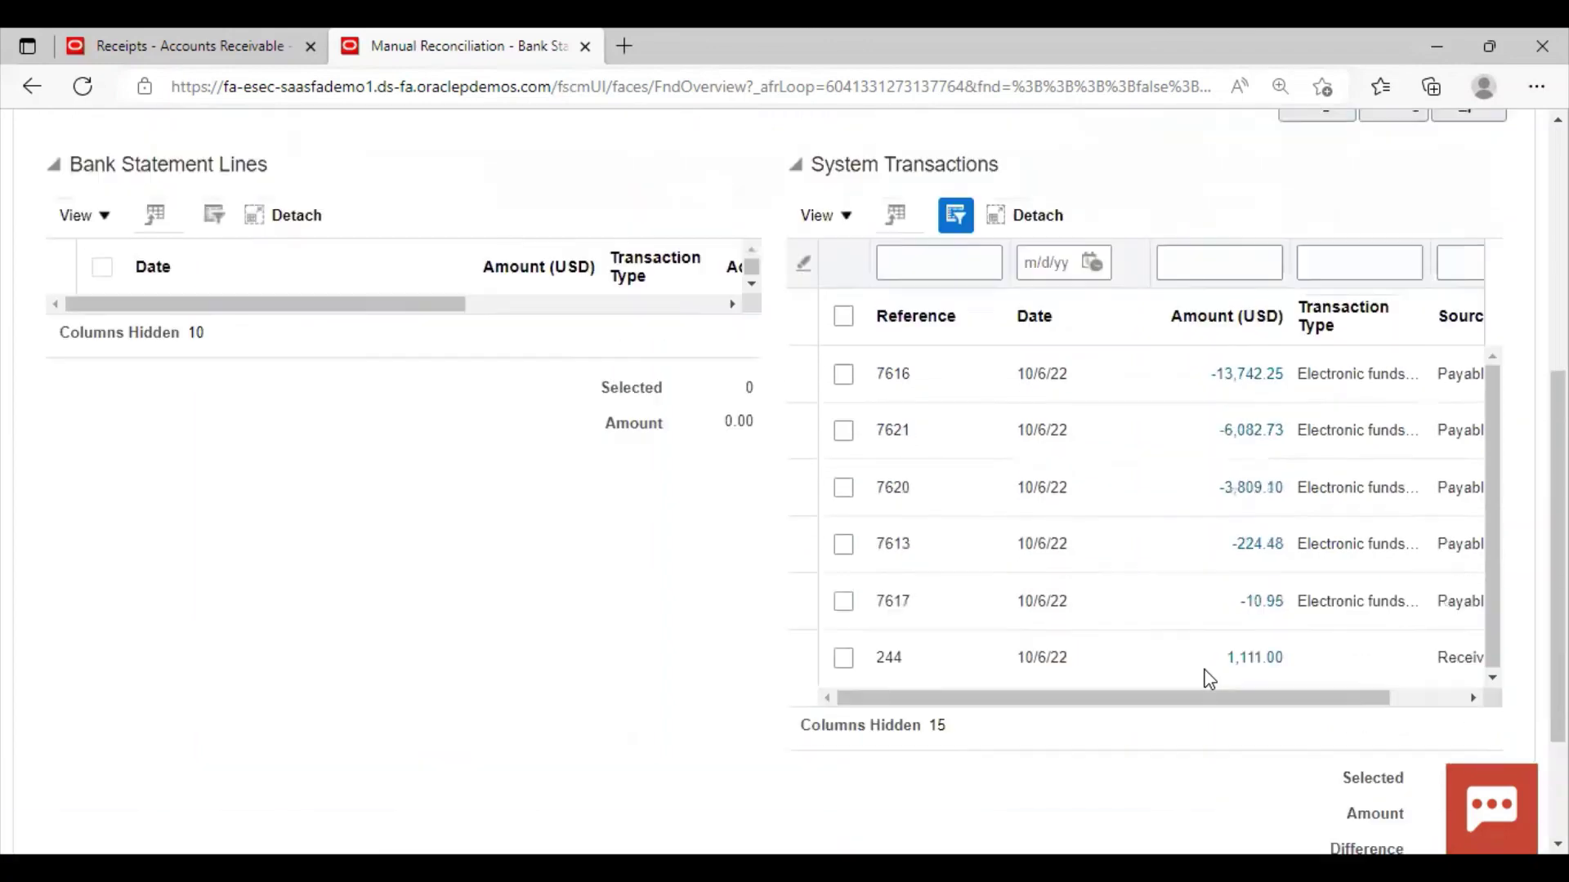
pyautogui.scroll(-3, 1226, 678)
pyautogui.scroll(-1, 1249, 675)
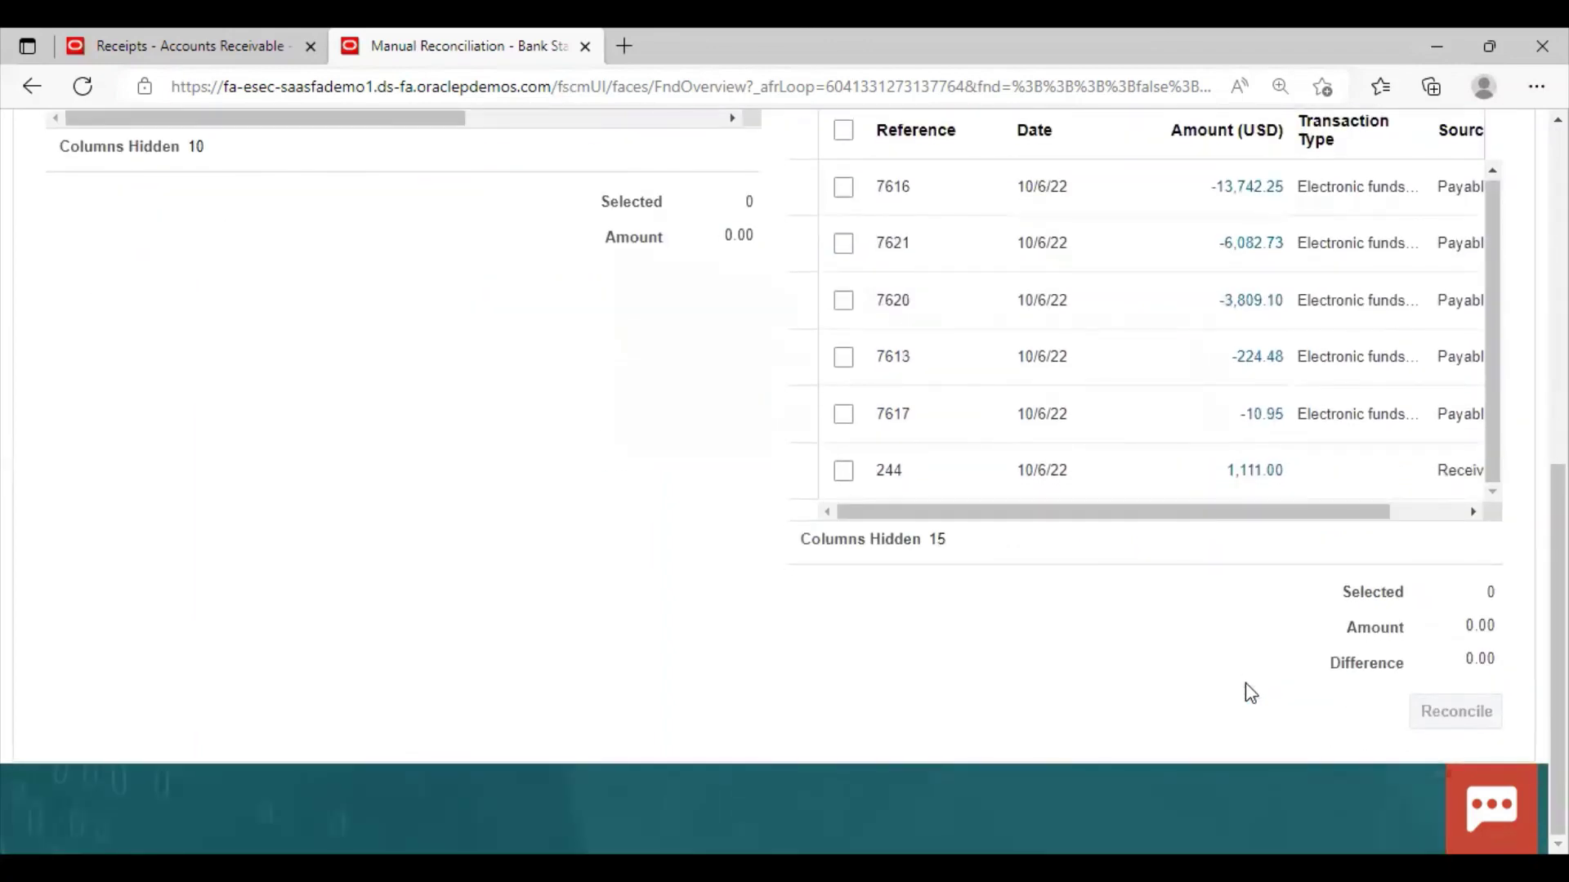
pyautogui.scroll(3, 1251, 693)
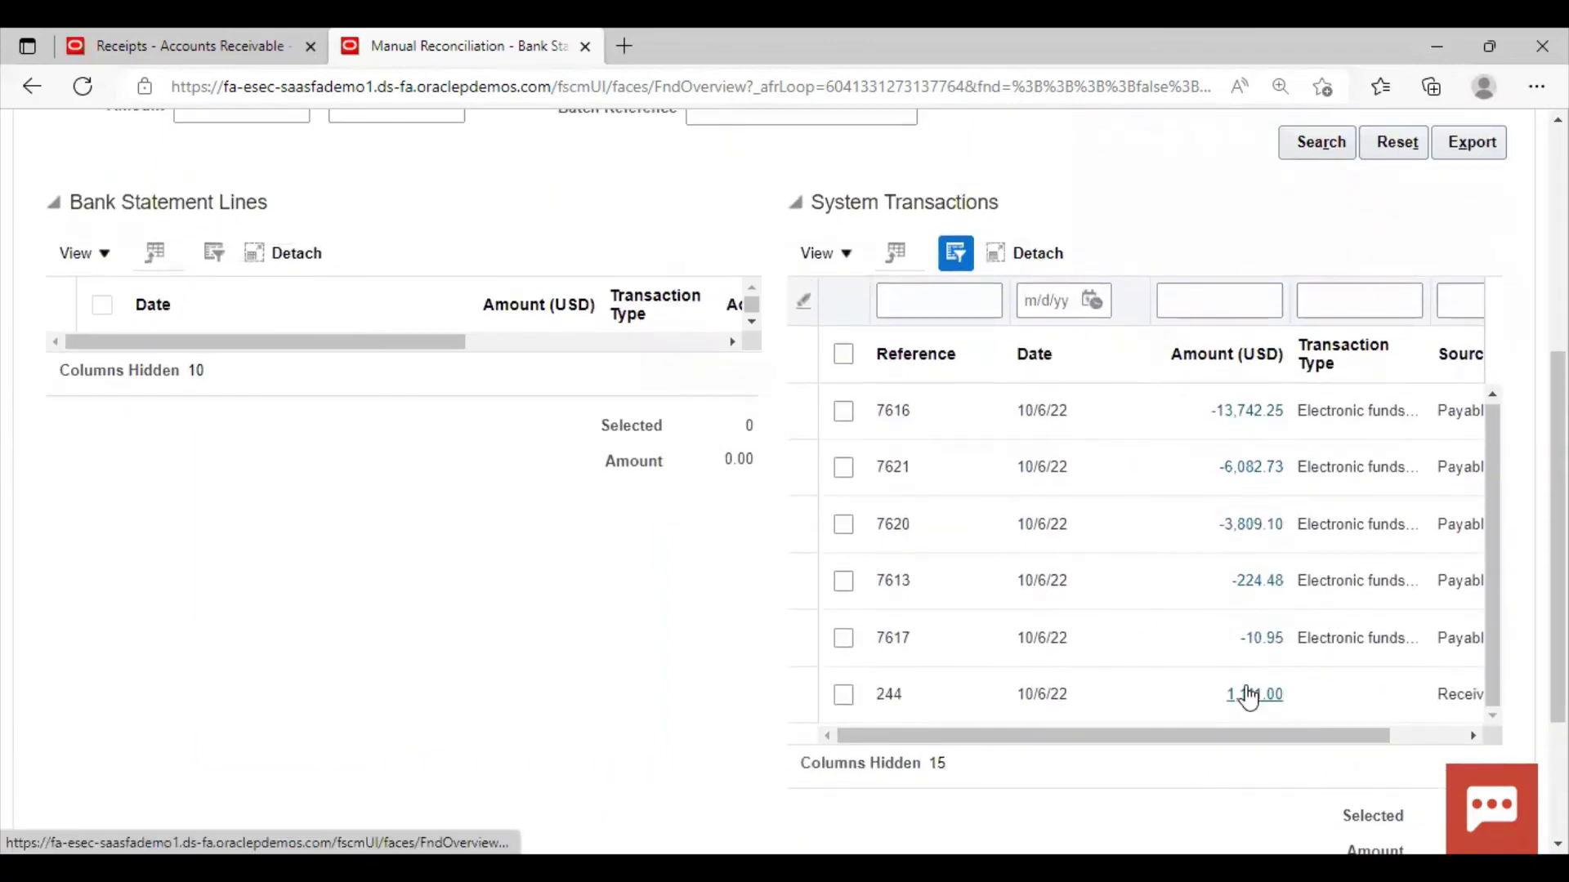
pyautogui.scroll(6, 1184, 458)
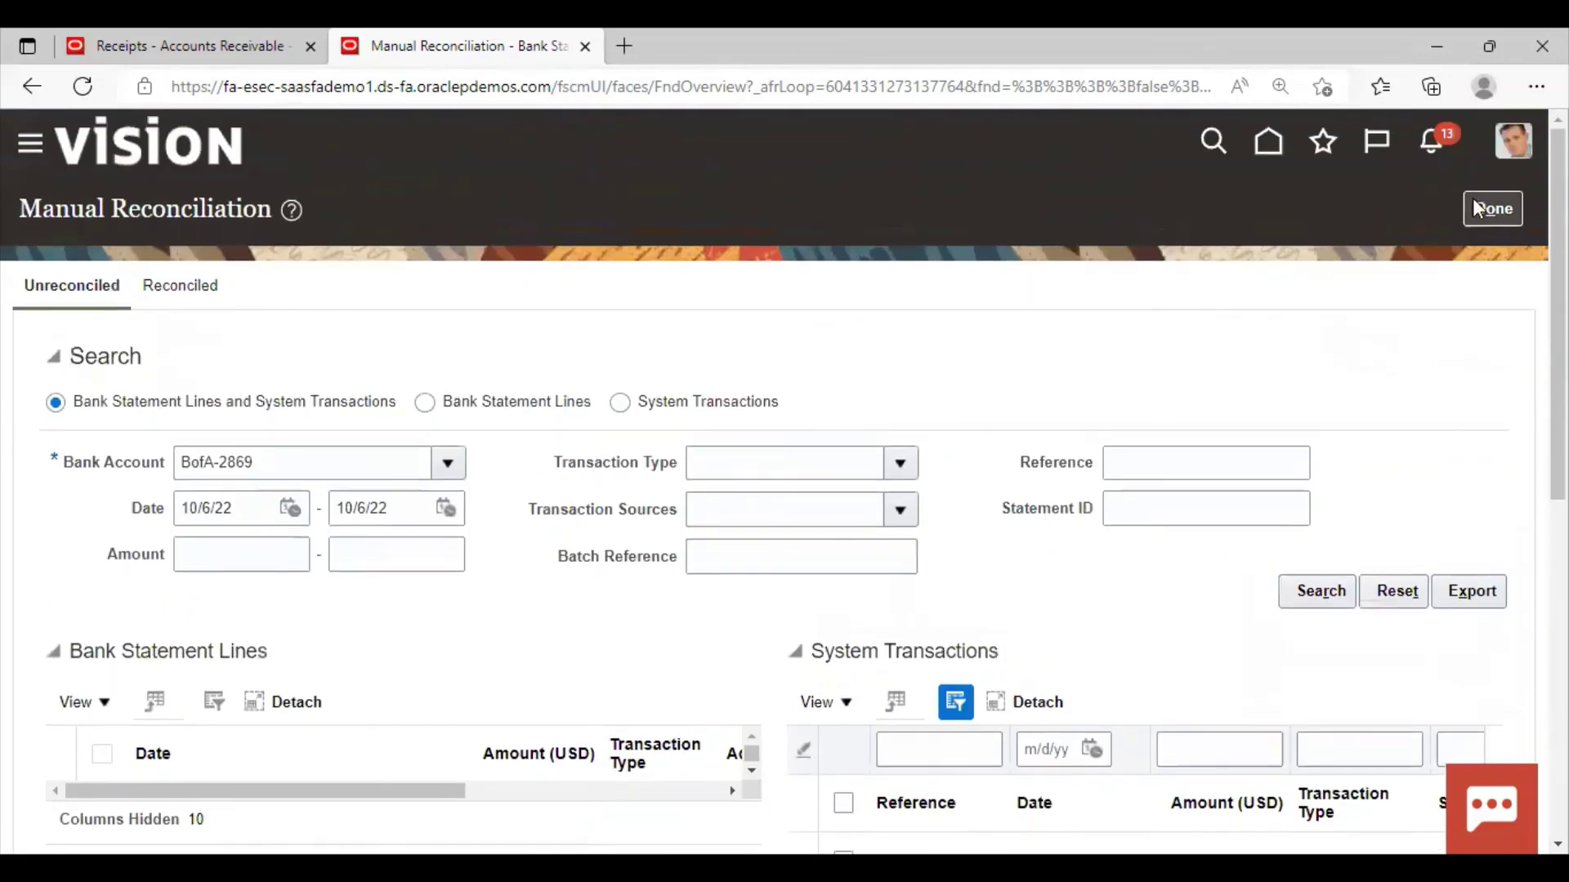
pyautogui.click(1479, 209)
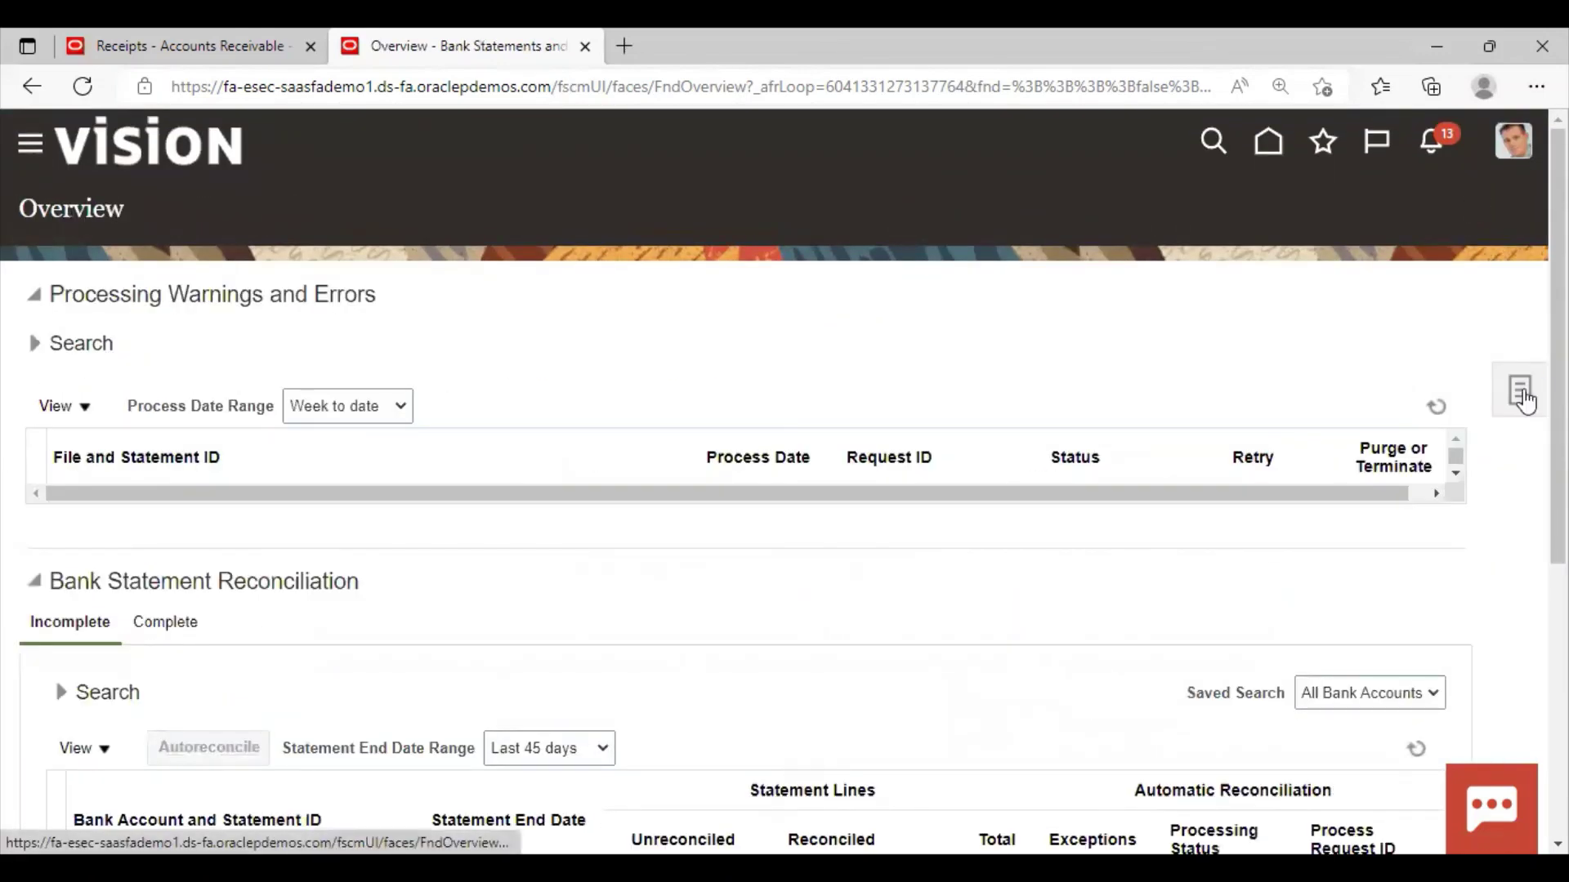
# Go to Manage Bank Statements and expand BofA-2869 to list its statements
pyautogui.click(1522, 395)
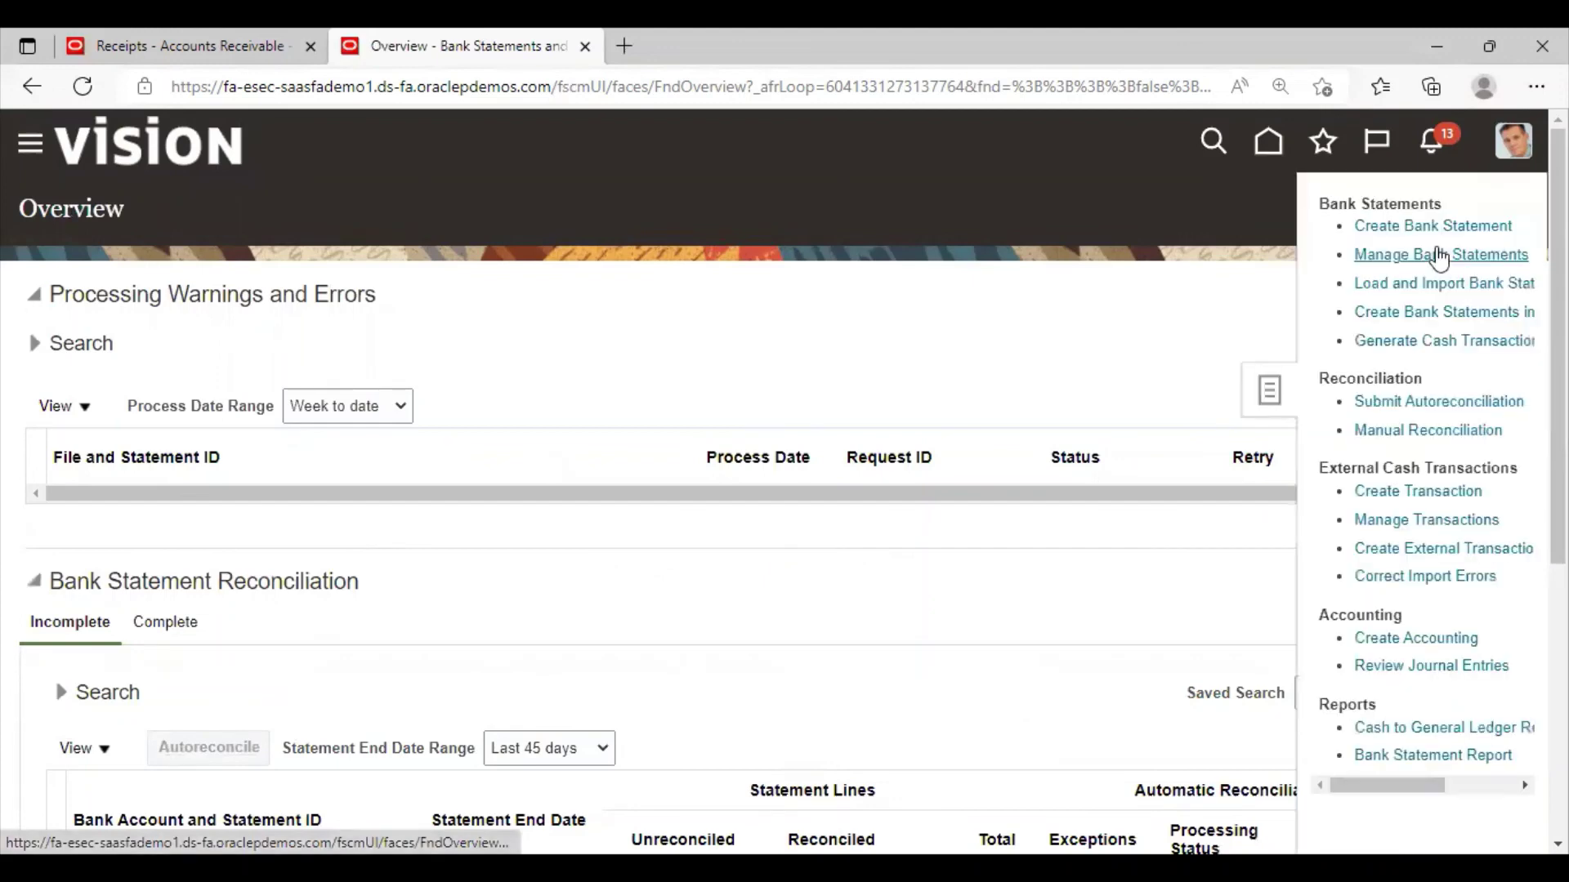
pyautogui.click(1436, 254)
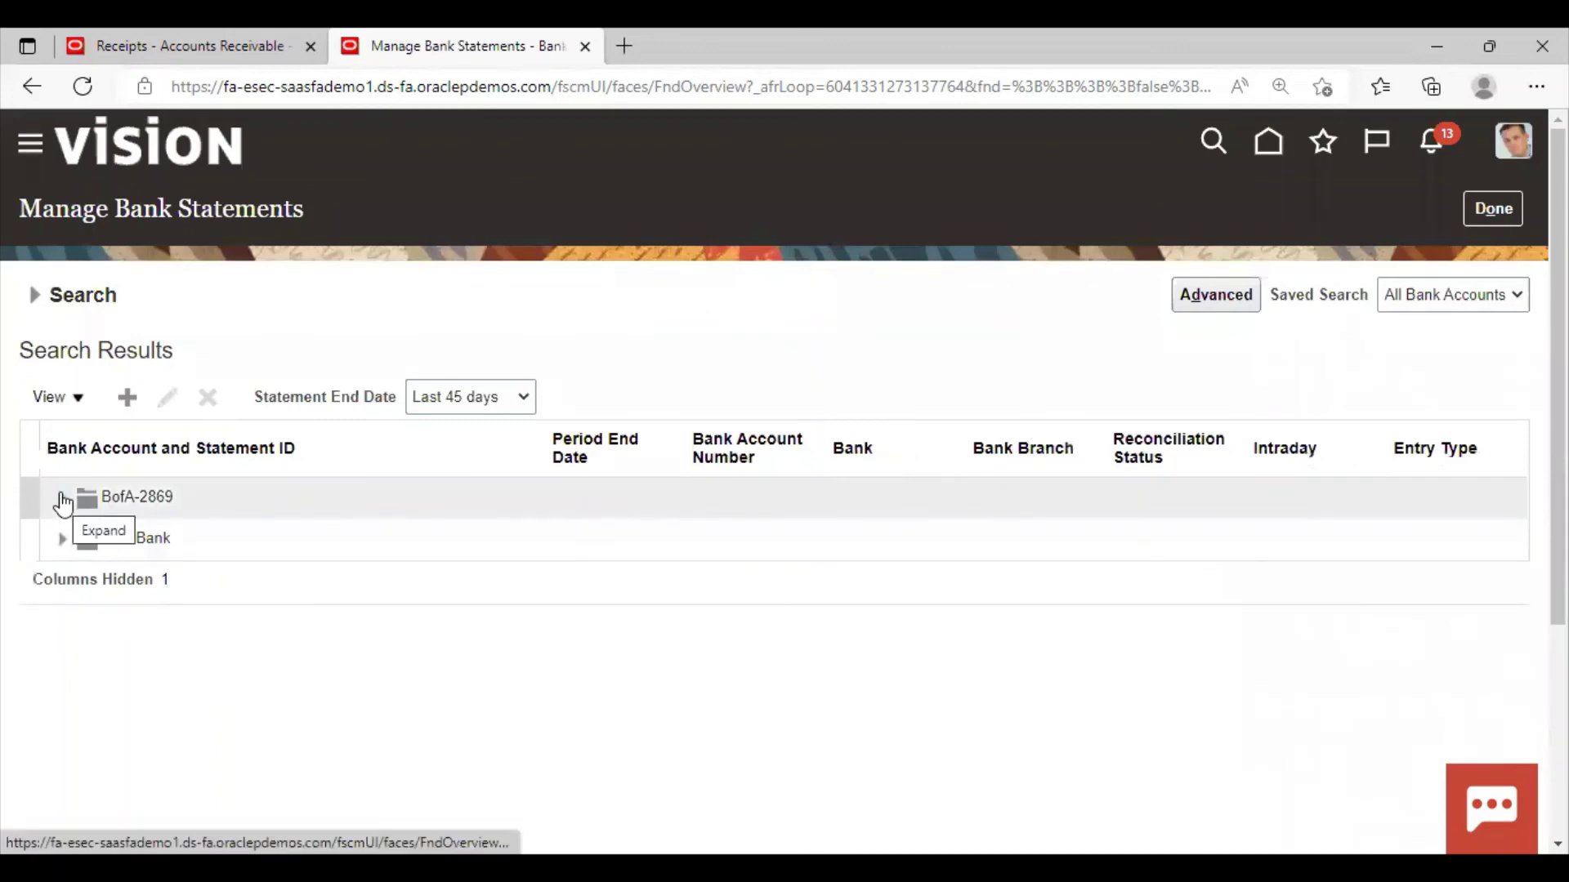
pyautogui.click(62, 500)
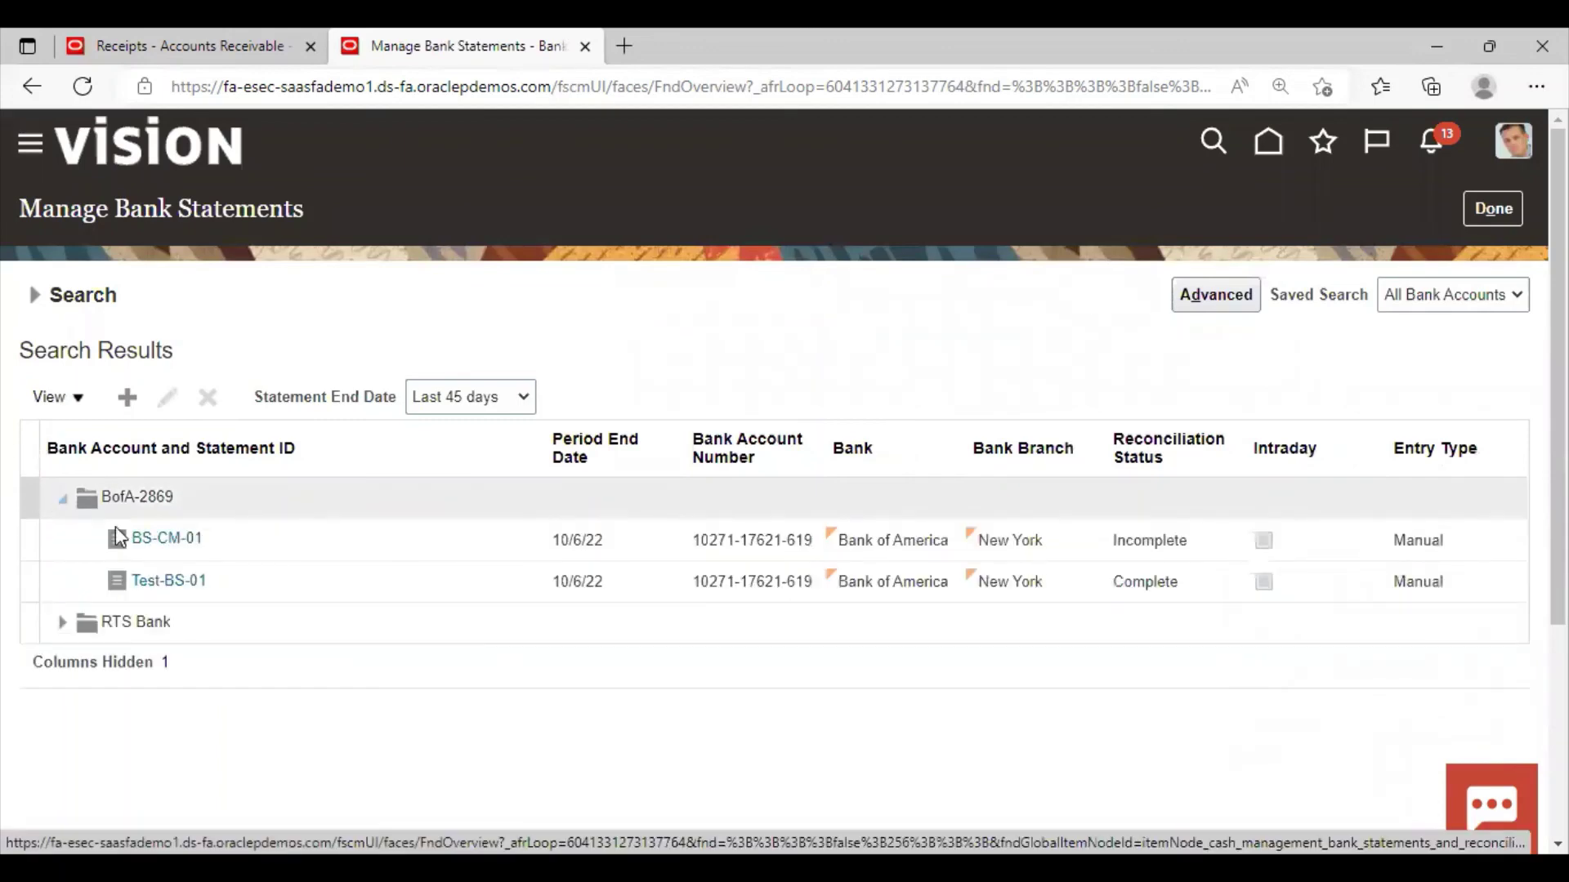
# Review the details of the Incomplete statement BS-CM-01, then open Test-BS-01
pyautogui.click(165, 538)
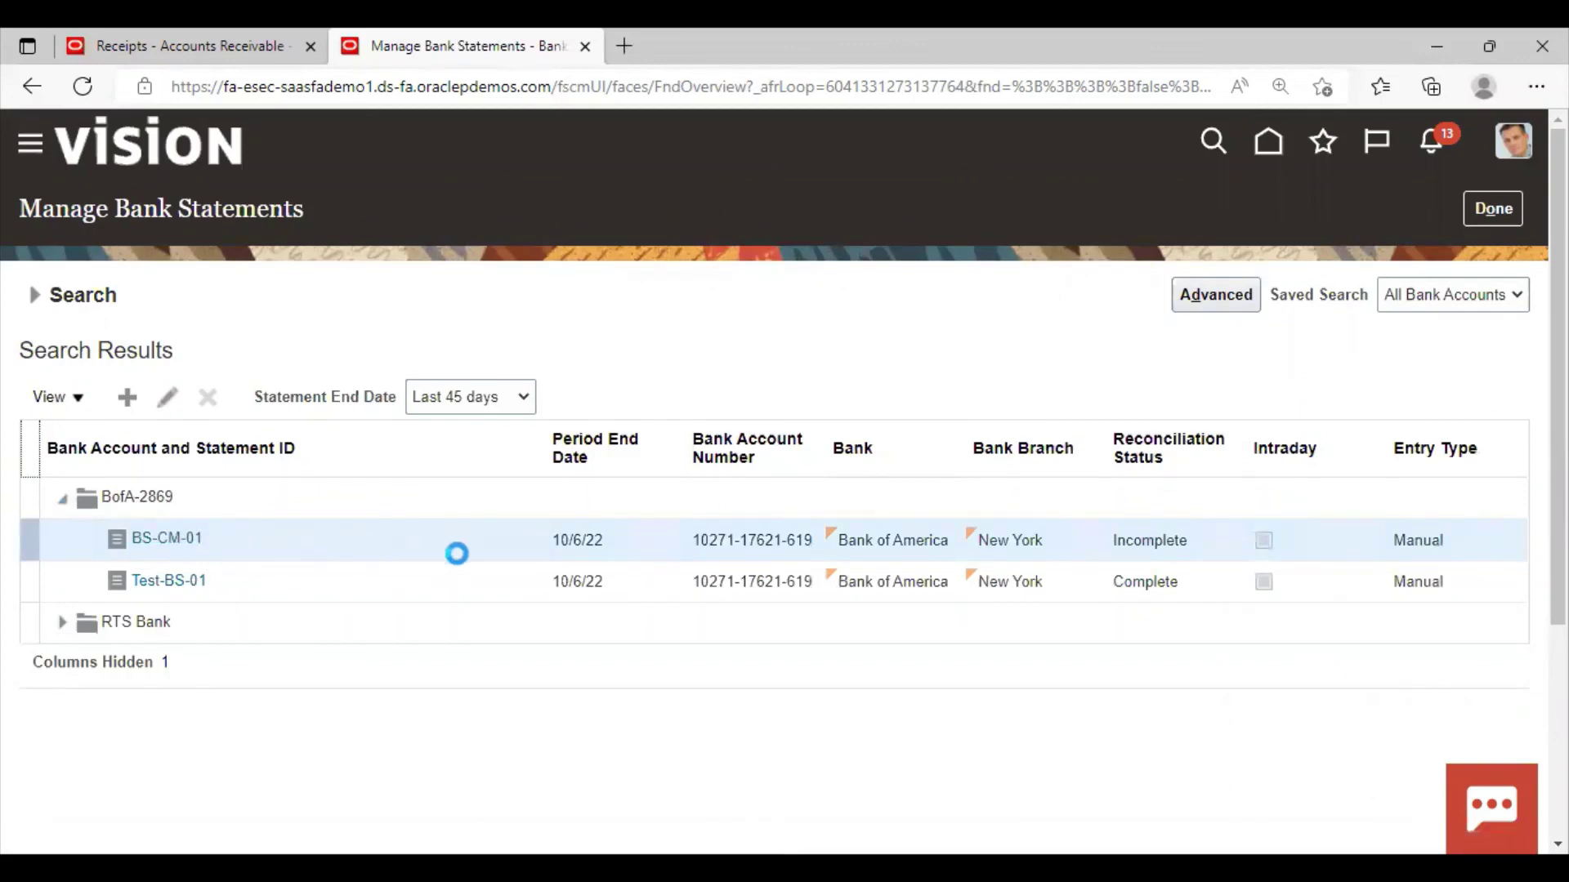
pyautogui.scroll(-5, 624, 518)
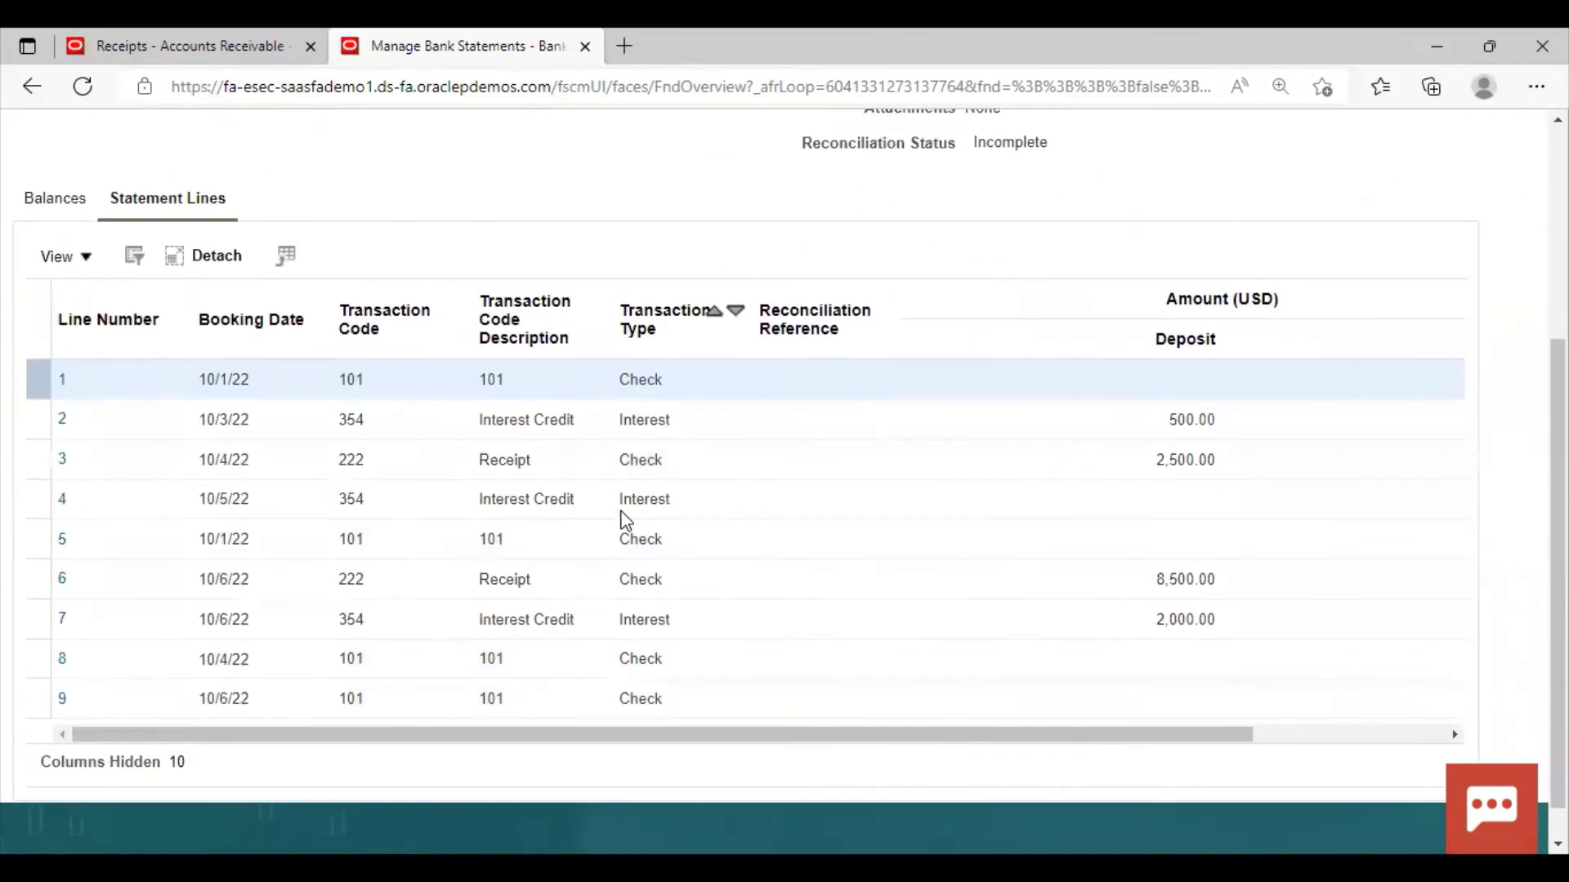
pyautogui.scroll(5, 949, 725)
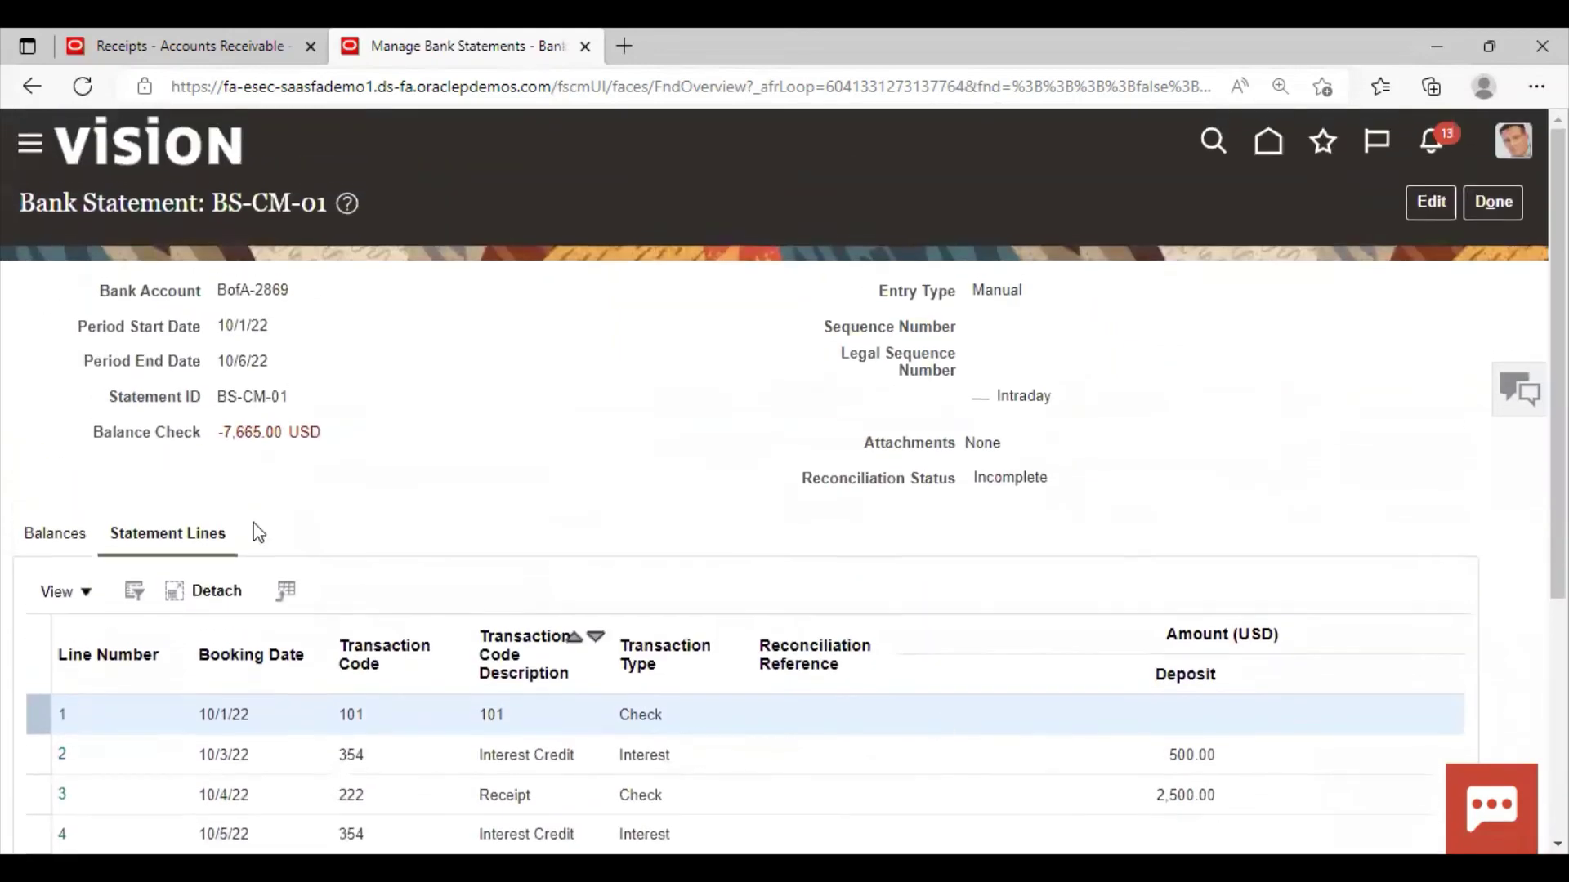
pyautogui.click(1491, 202)
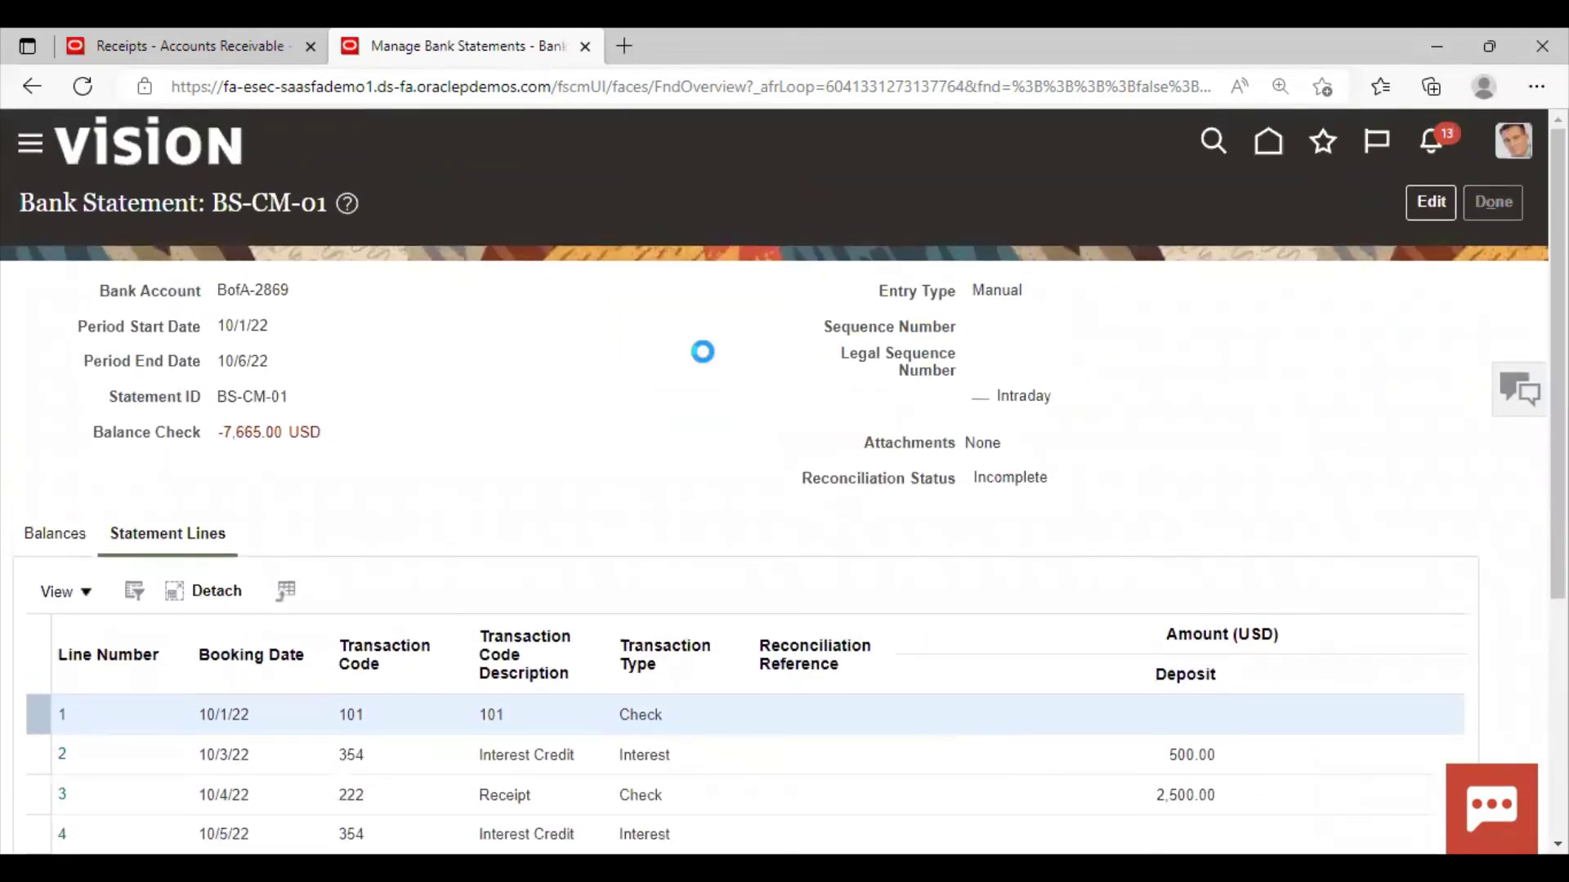
pyautogui.click(155, 578)
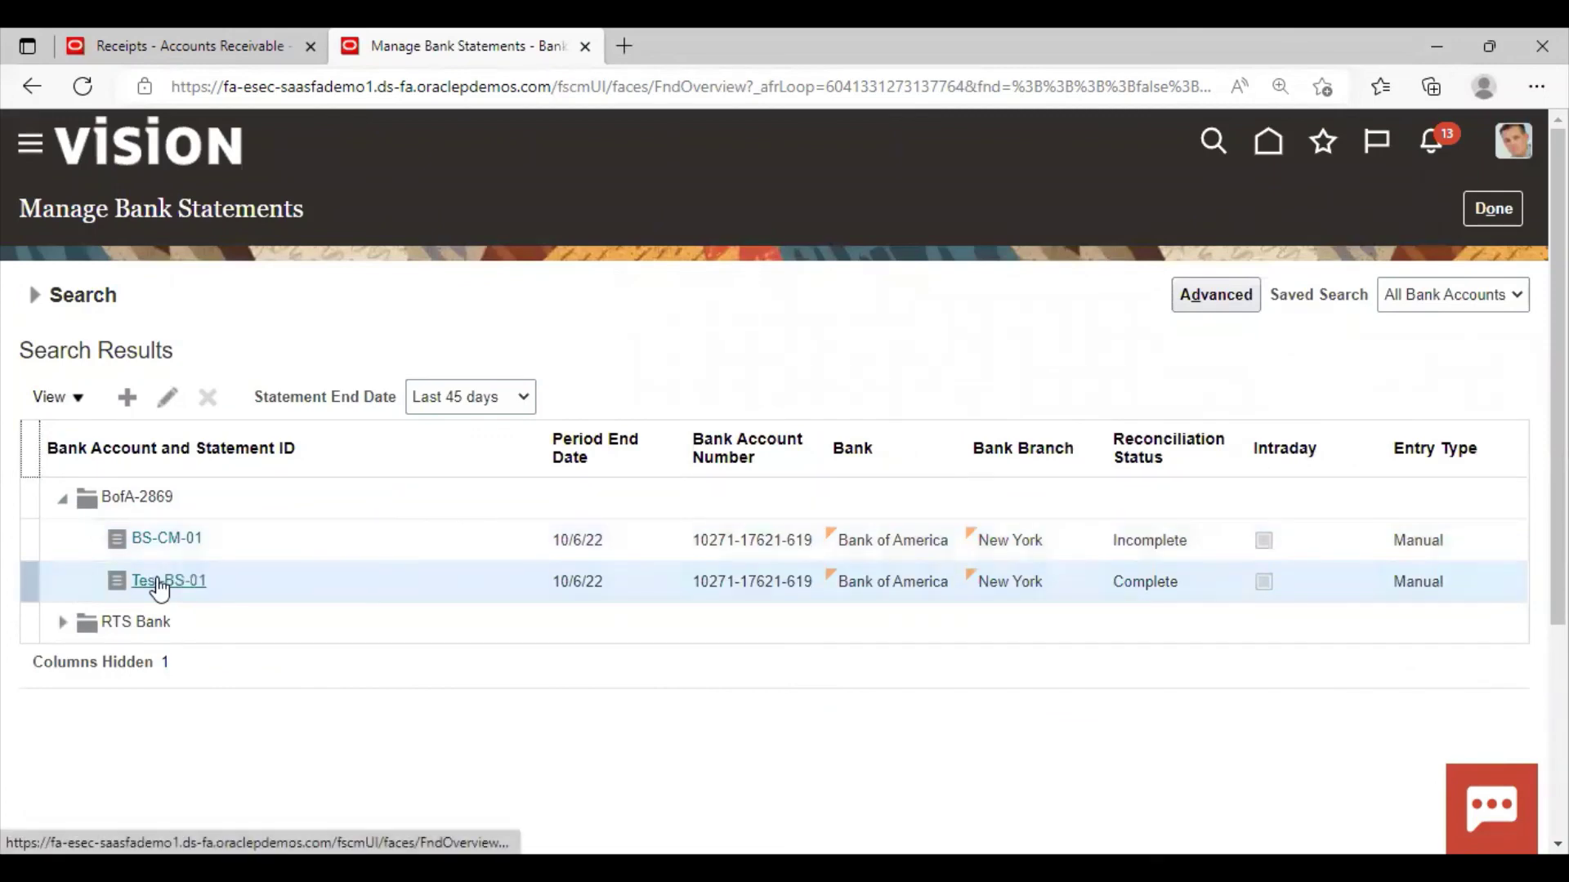
# Scroll through Test-BS-01's details to check its Complete status and lines
pyautogui.scroll(-5, 352, 538)
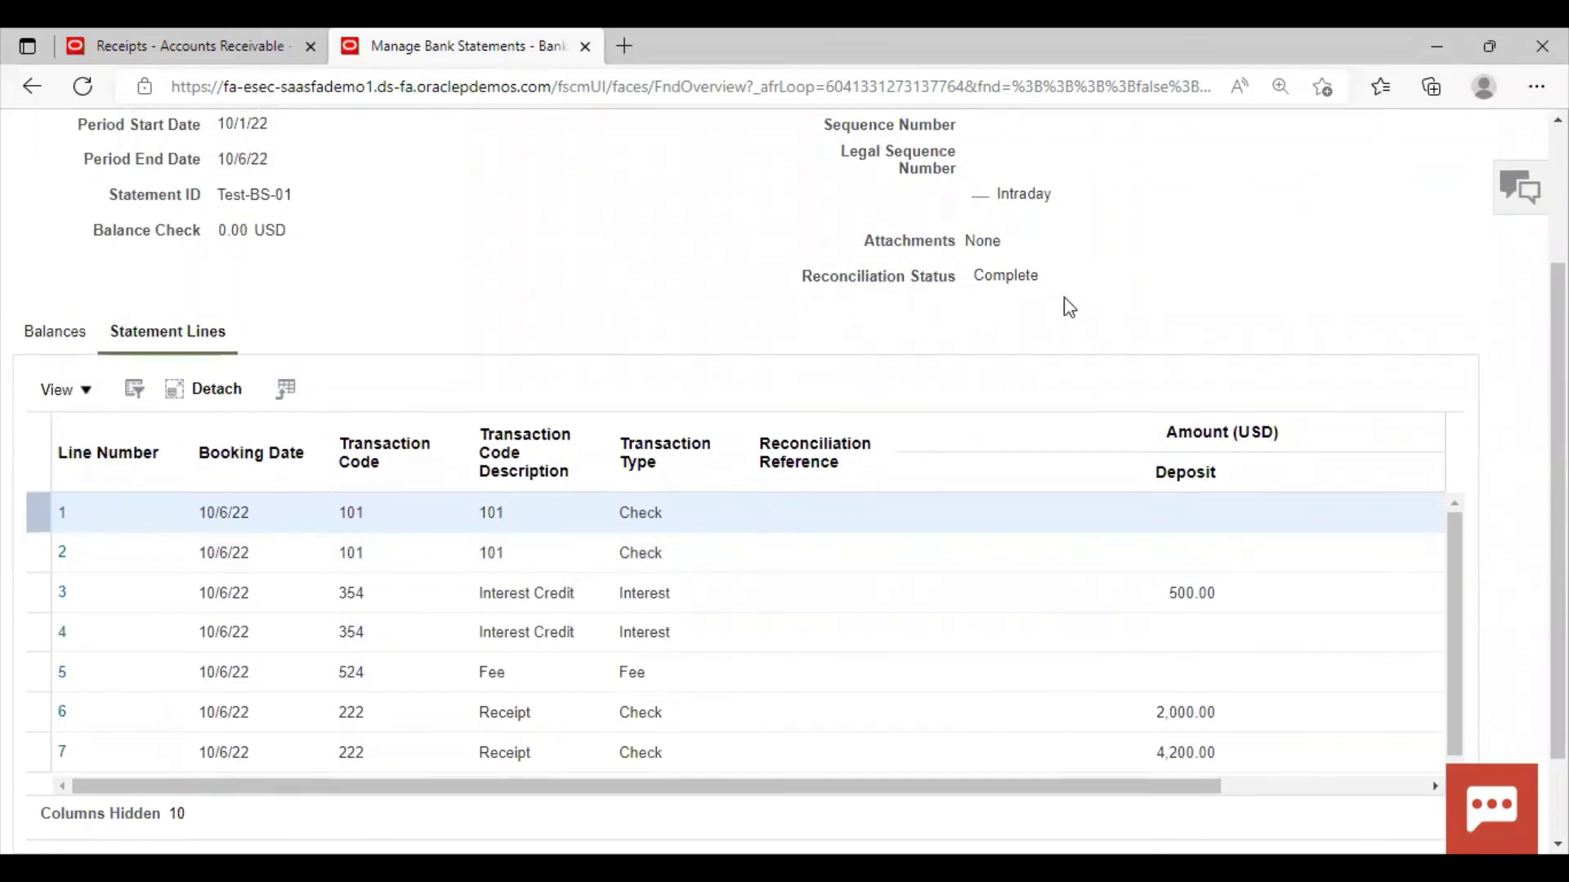
pyautogui.scroll(3, 782, 482)
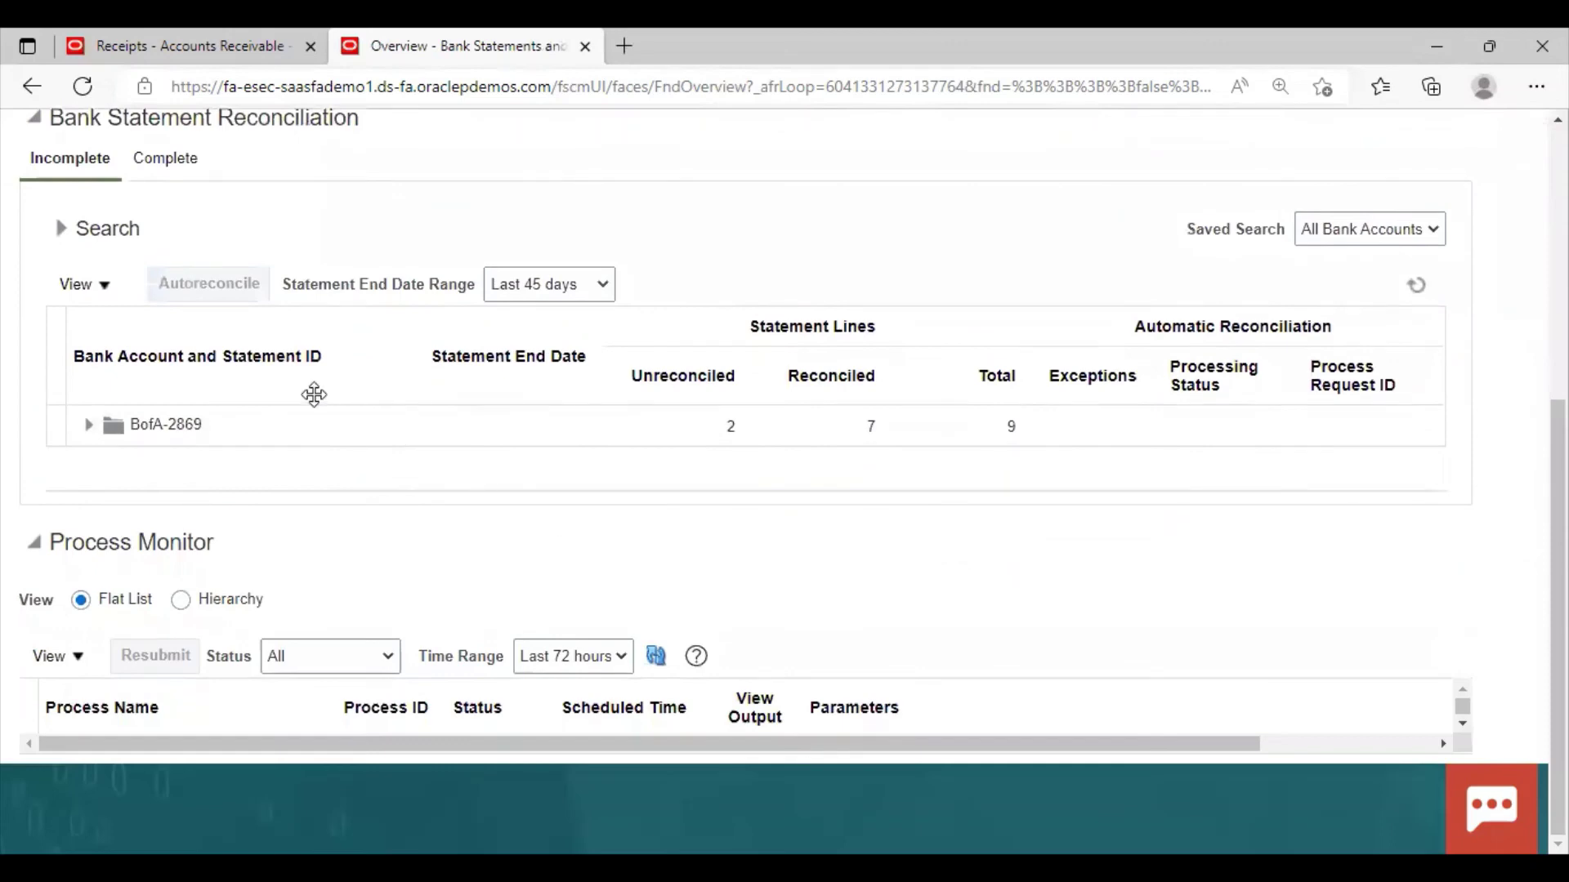
# Expand BofA-2869 in the reconciliation summary to show BS-CM-01: 2 unreconciled, 7 reconciled, 9 total
pyautogui.click(88, 424)
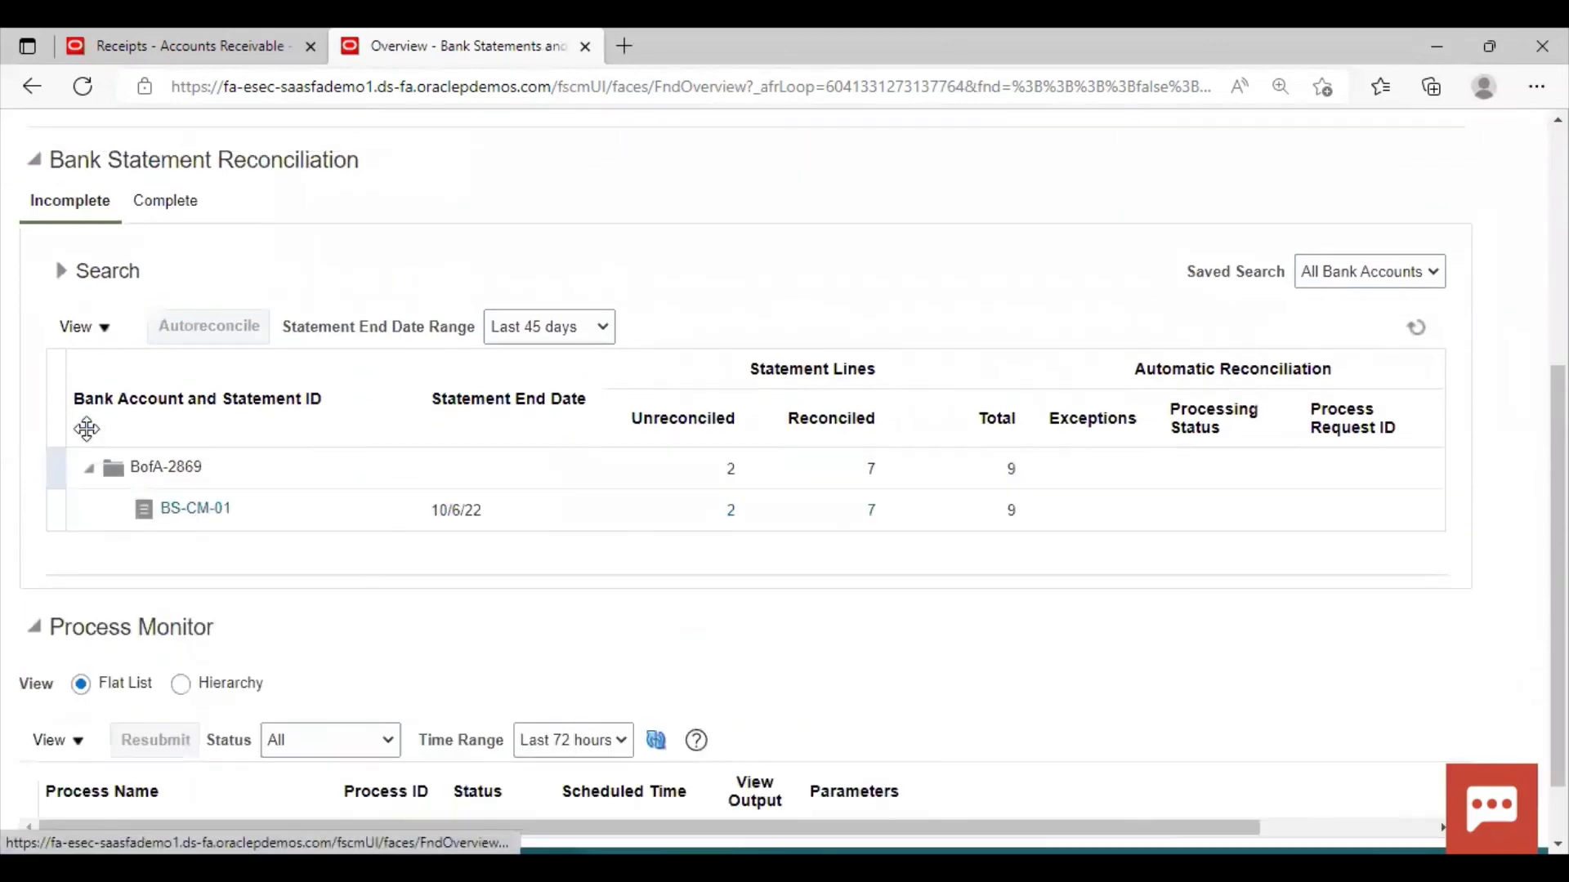
pyautogui.scroll(5, 1218, 490)
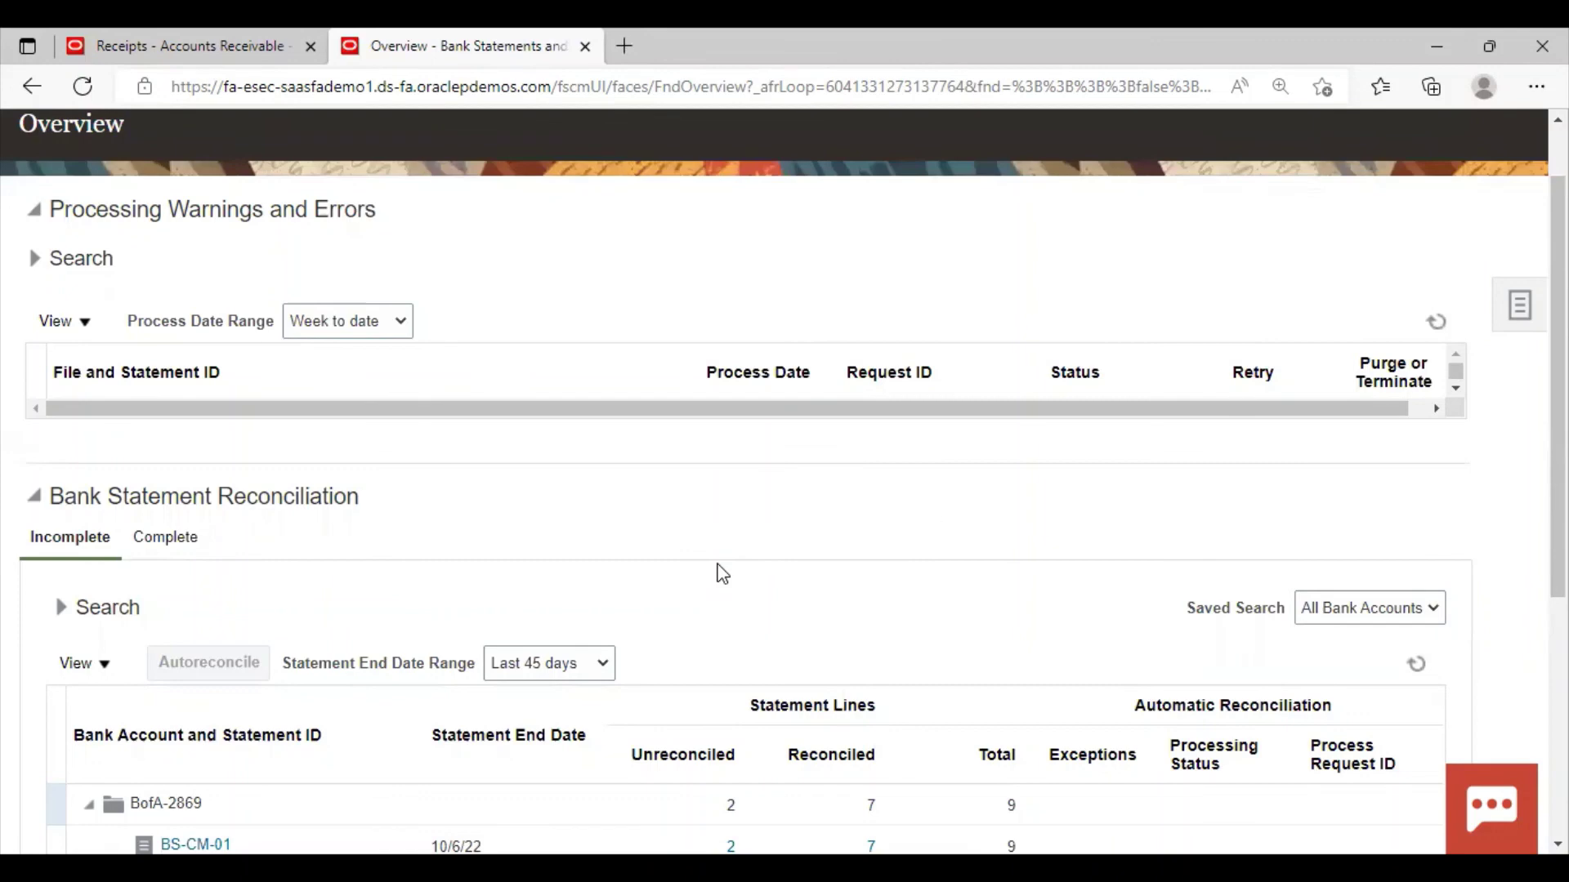
pyautogui.scroll(2, 719, 572)
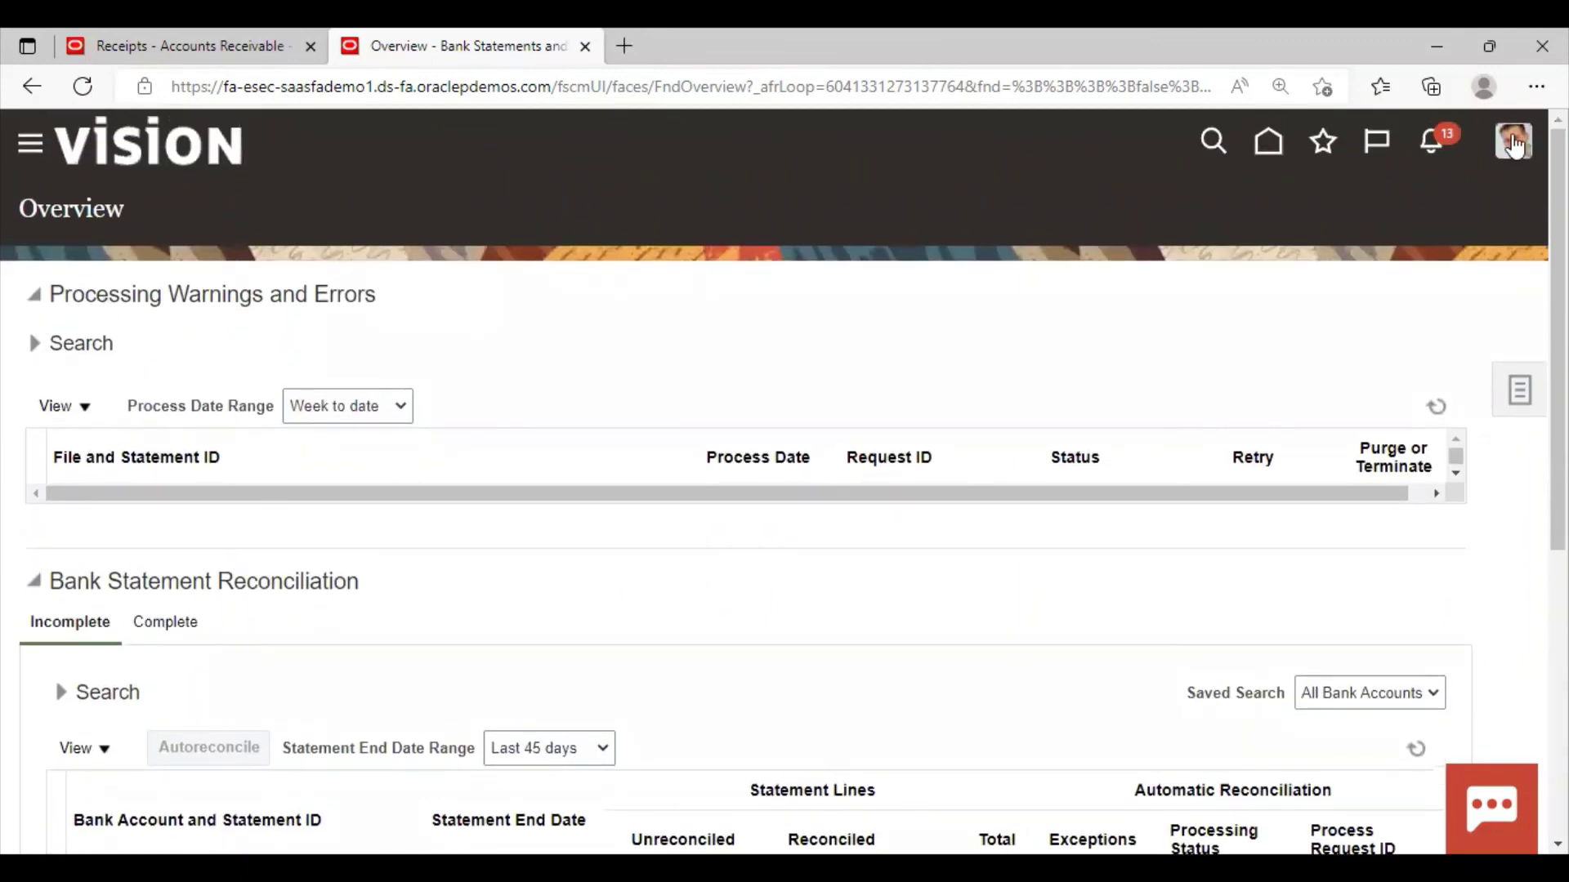